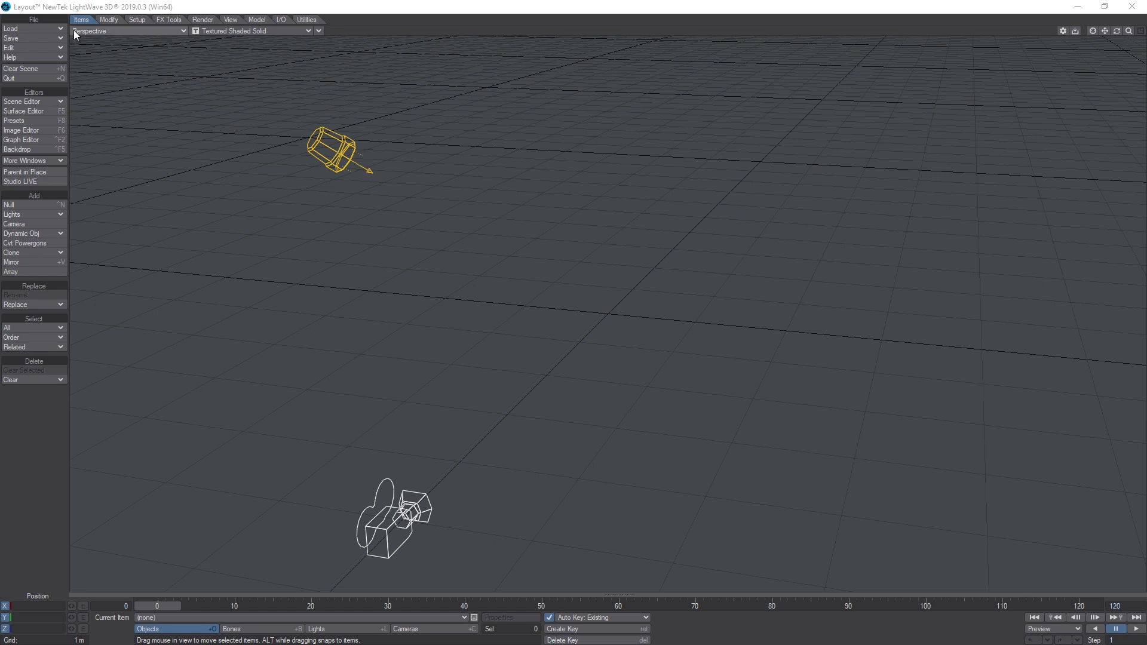
# Start loading a scene and browse to the TEAM_17 folder inside the EMPLANT project's Scenes folder
pyautogui.click(45, 27)
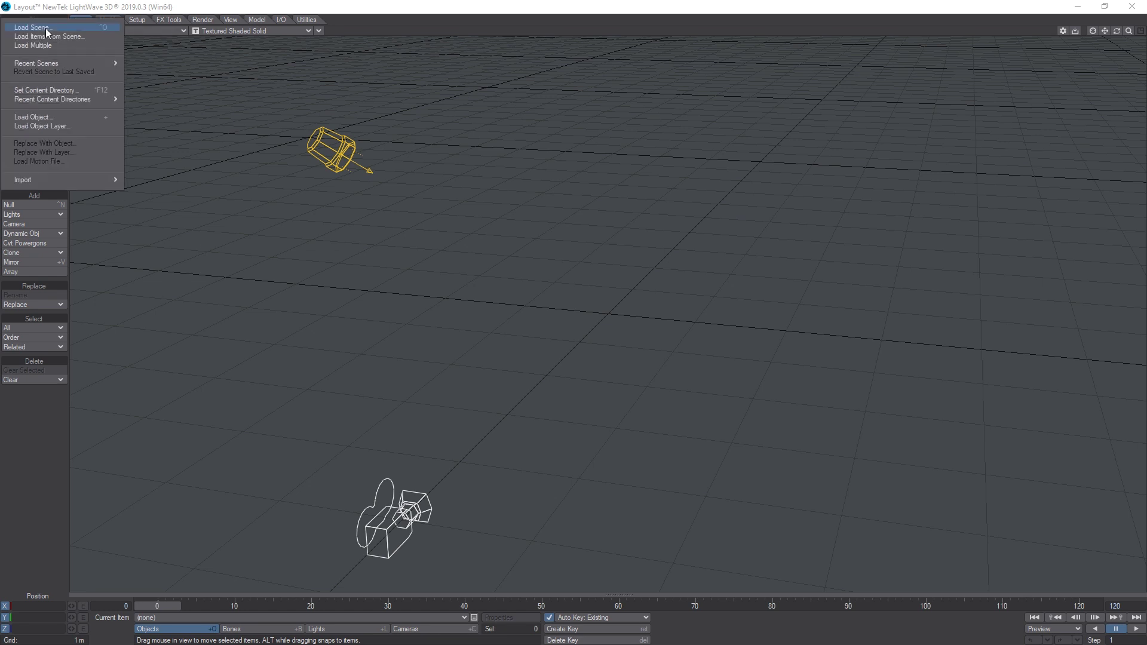
pyautogui.click(45, 27)
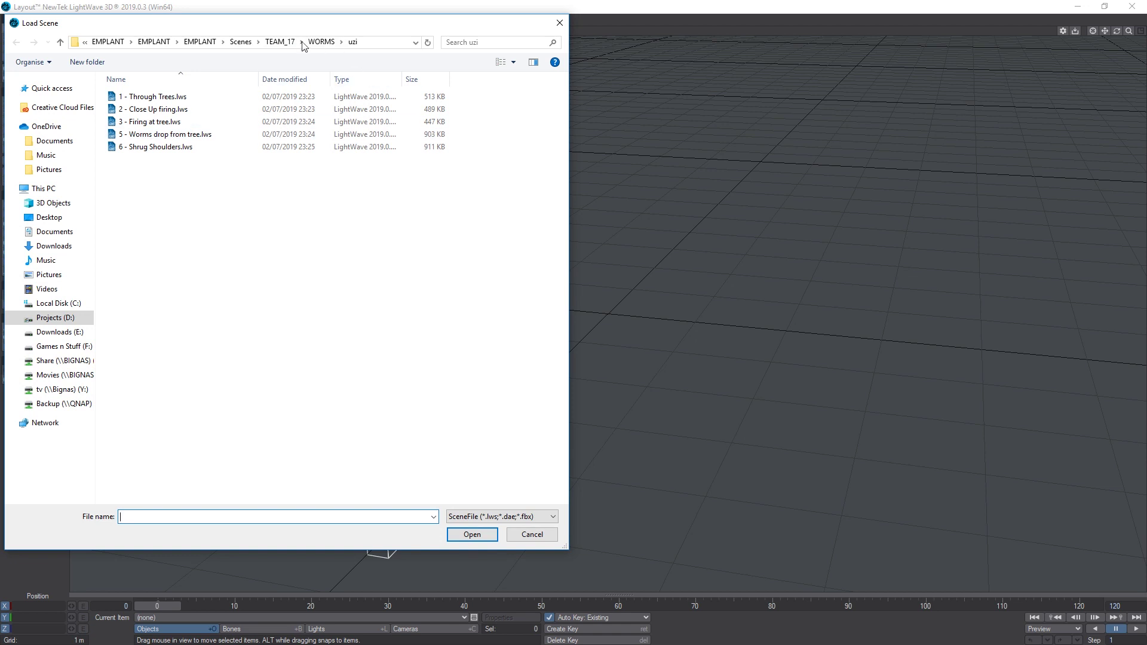
pyautogui.click(199, 41)
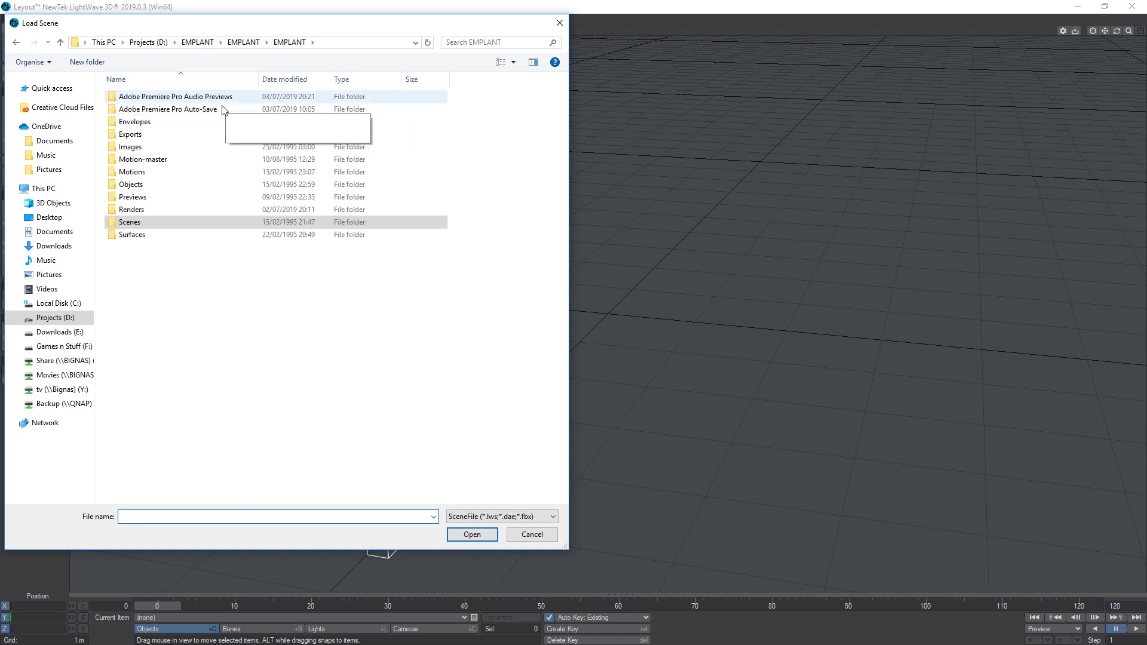
pyautogui.click(245, 319)
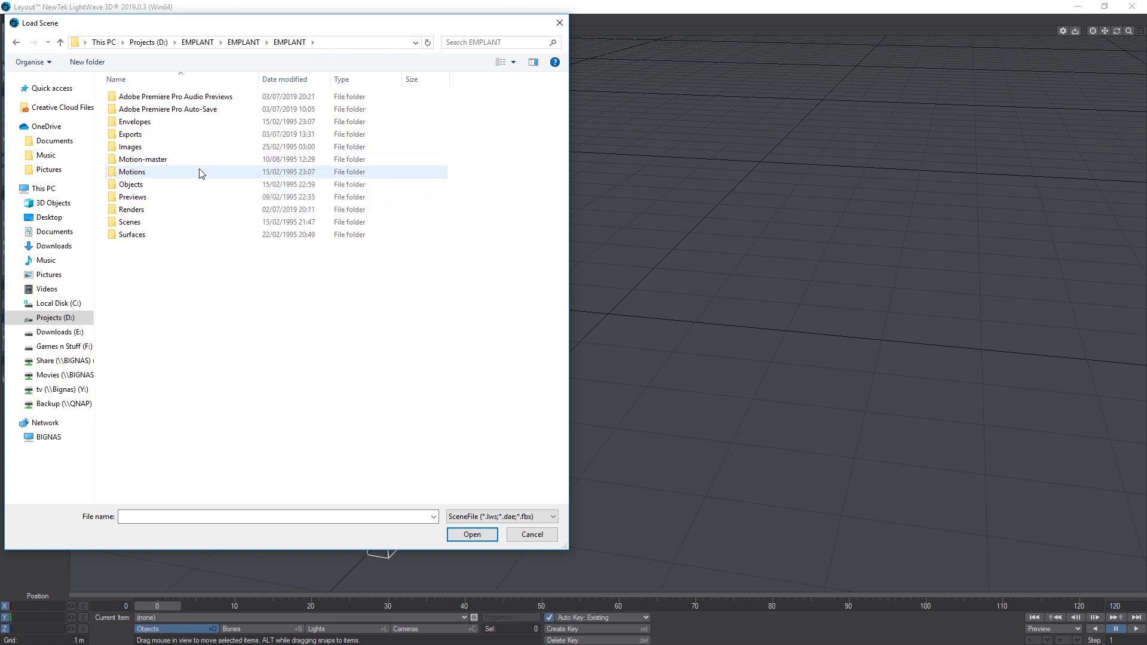
pyautogui.click(138, 222)
pyautogui.doubleClick(138, 223)
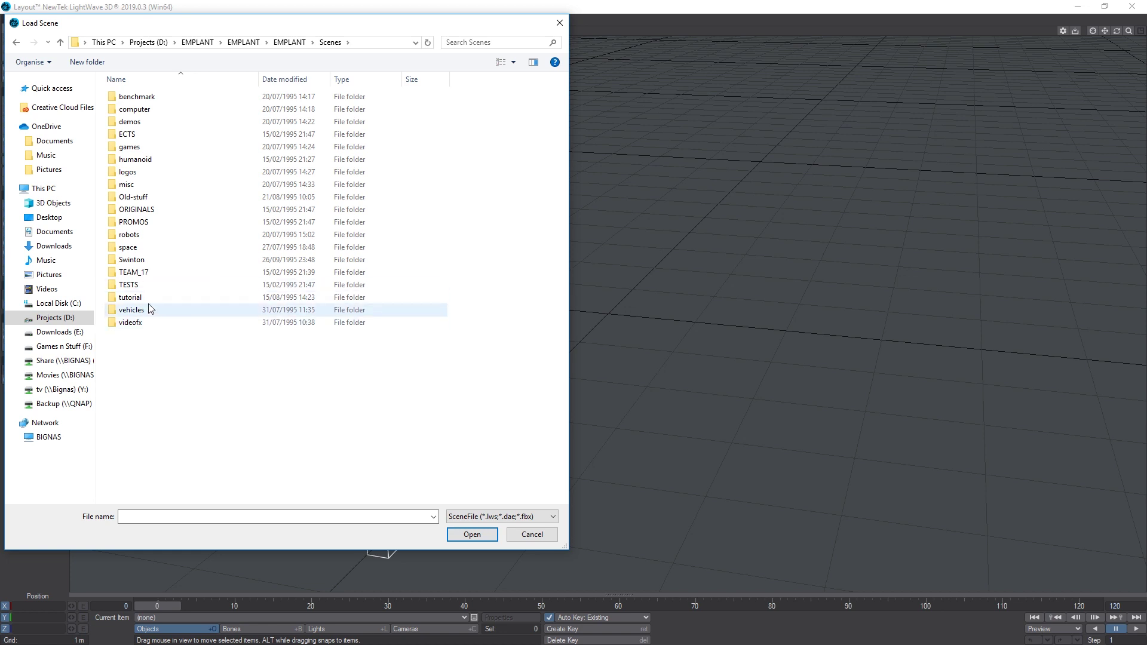
pyautogui.doubleClick(145, 273)
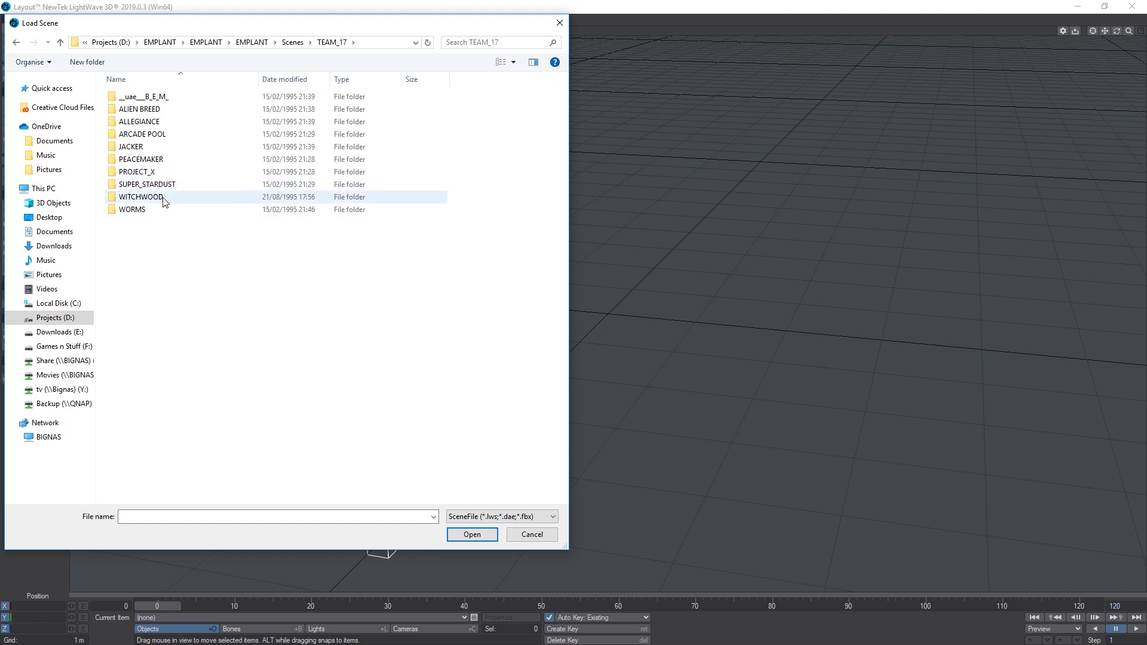
# Open the WORMS/uzi scene folder and list all file types in it
pyautogui.moveTo(183, 162)
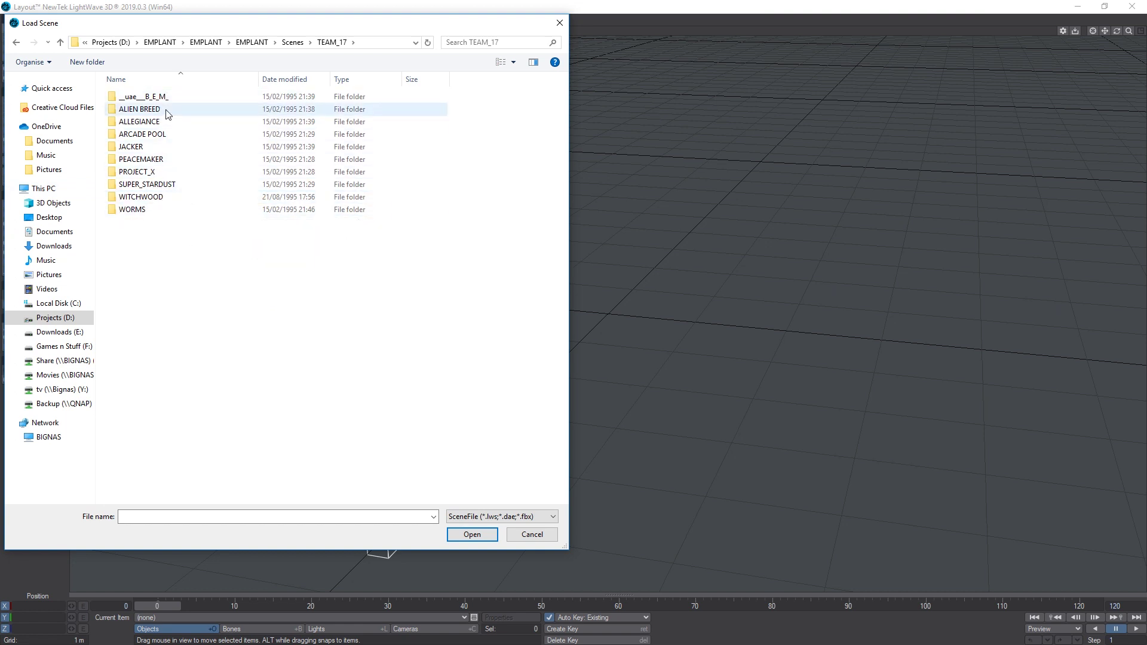
pyautogui.click(144, 211)
pyautogui.doubleClick(144, 212)
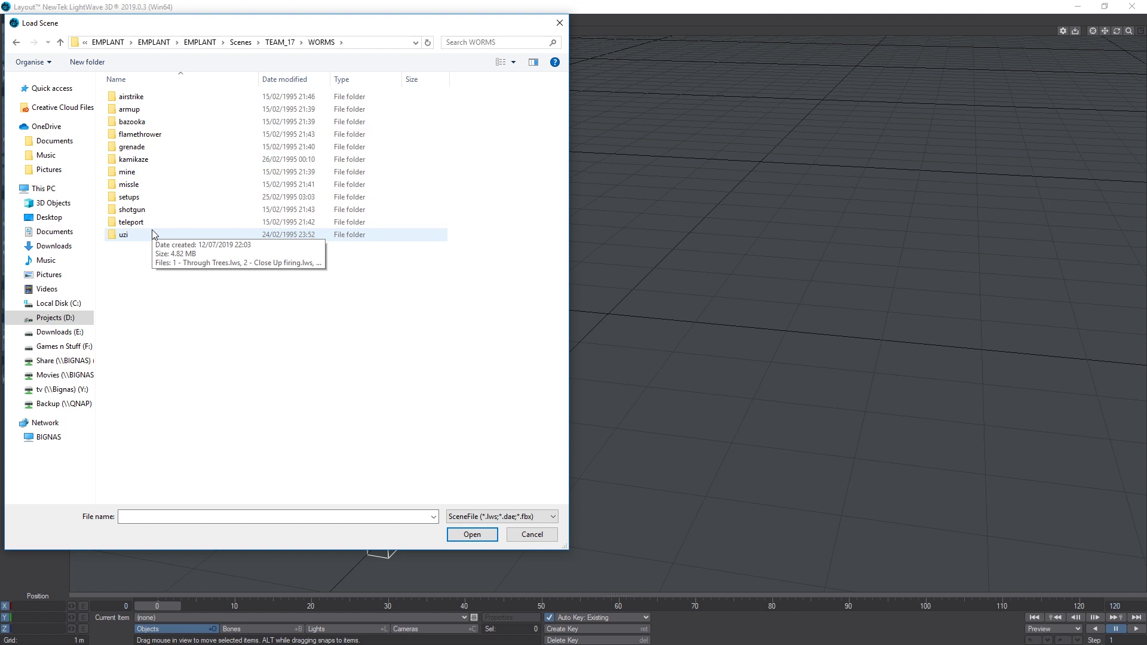
pyautogui.doubleClick(131, 237)
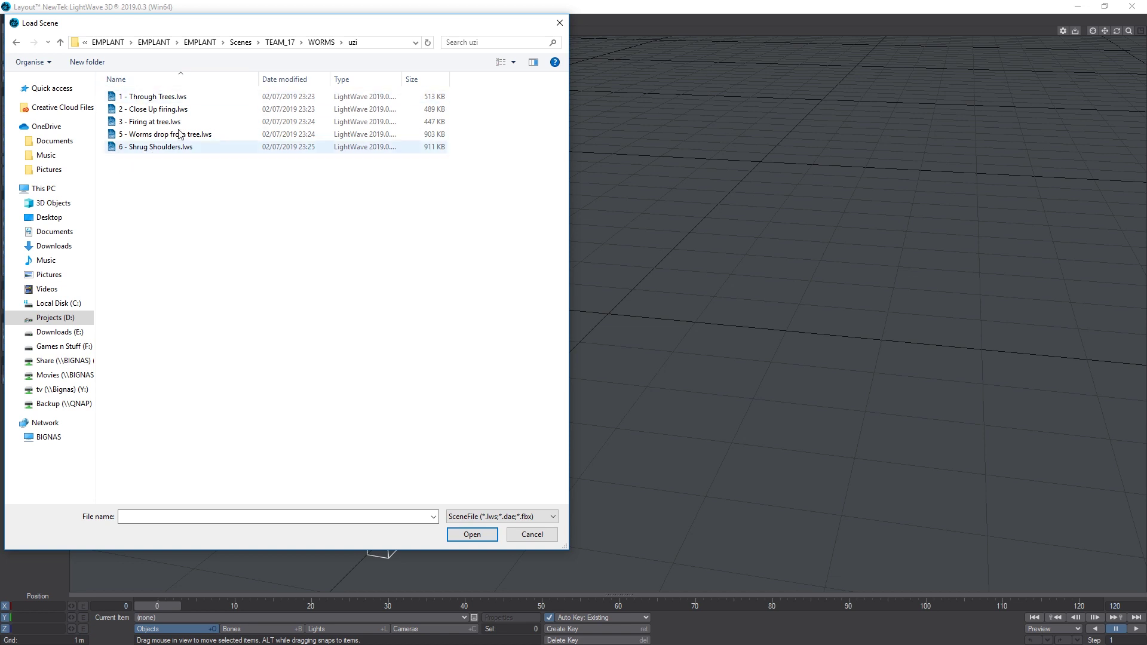
pyautogui.click(481, 516)
pyautogui.click(493, 538)
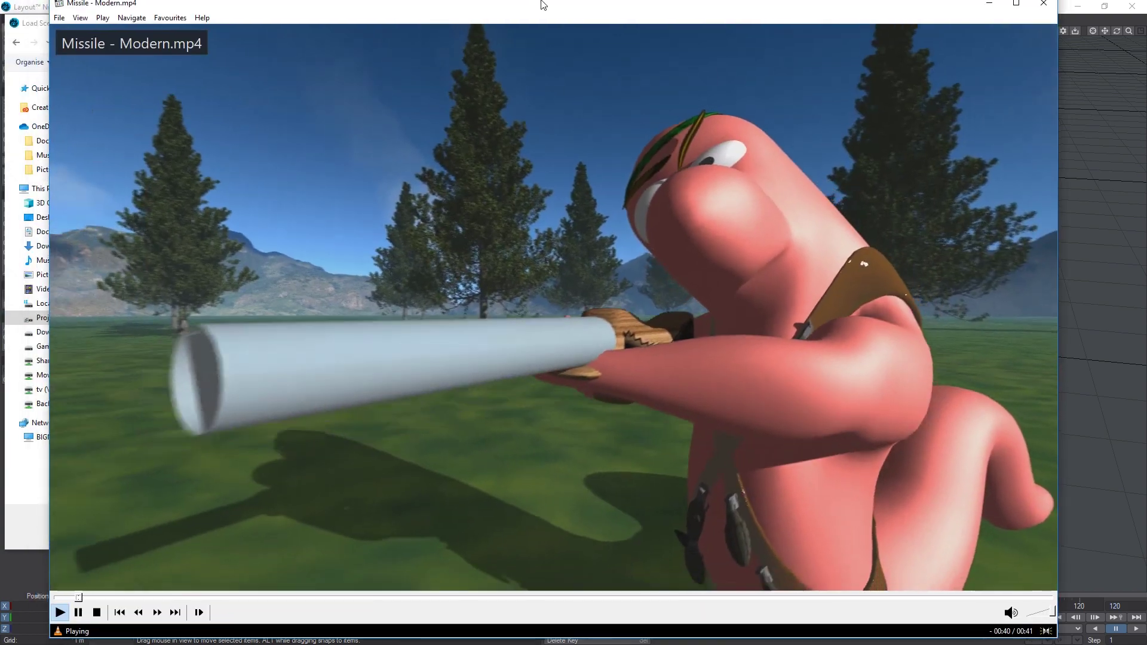
# Watch the Missile - Modern.mp4 render, pause it at the shot of the worm by the large tree, and close the player
pyautogui.moveTo(544, 5)
pyautogui.mouseDown()
pyautogui.moveTo(545, 52)
pyautogui.moveTo(546, 6)
pyautogui.moveTo(550, 21)
pyautogui.mouseUp()
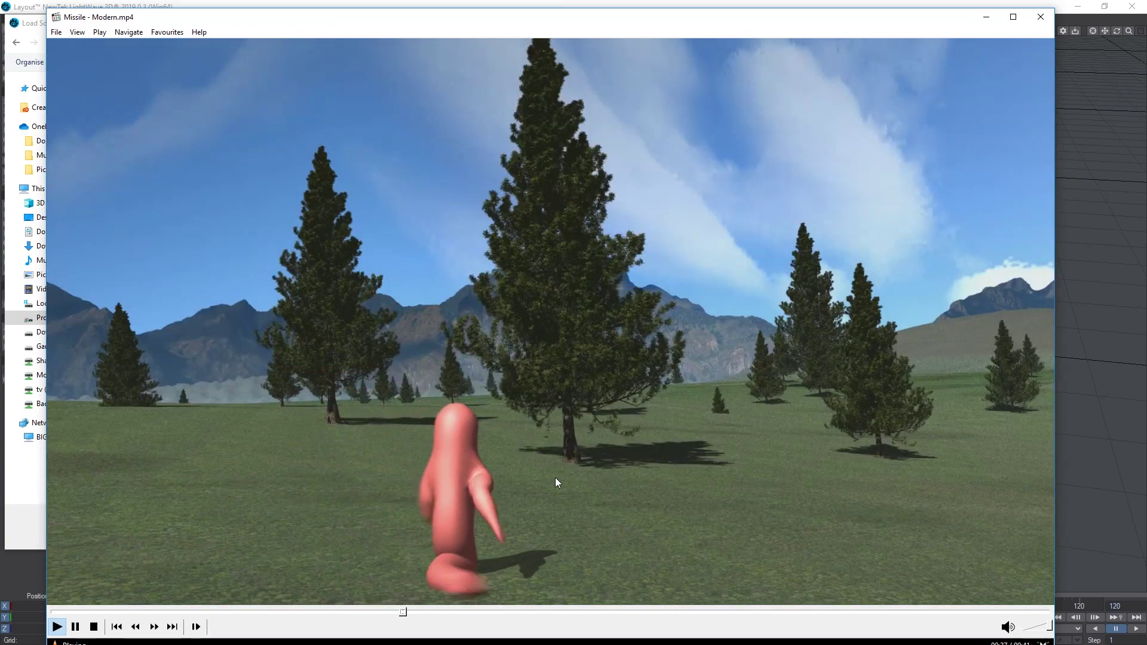
pyautogui.click(640, 503)
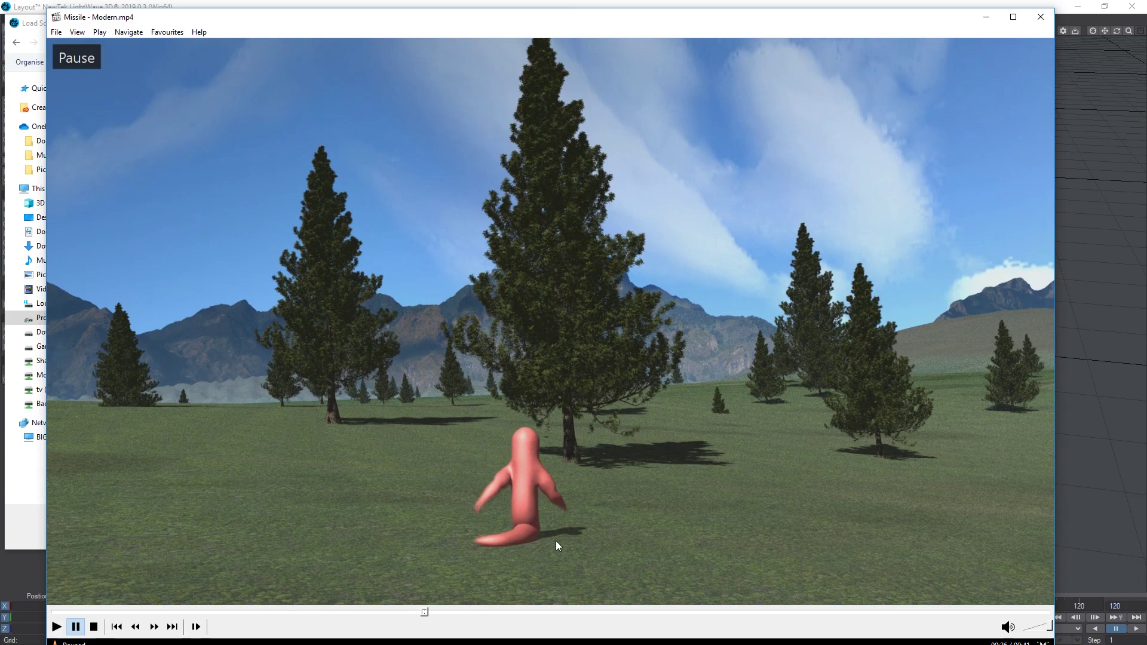
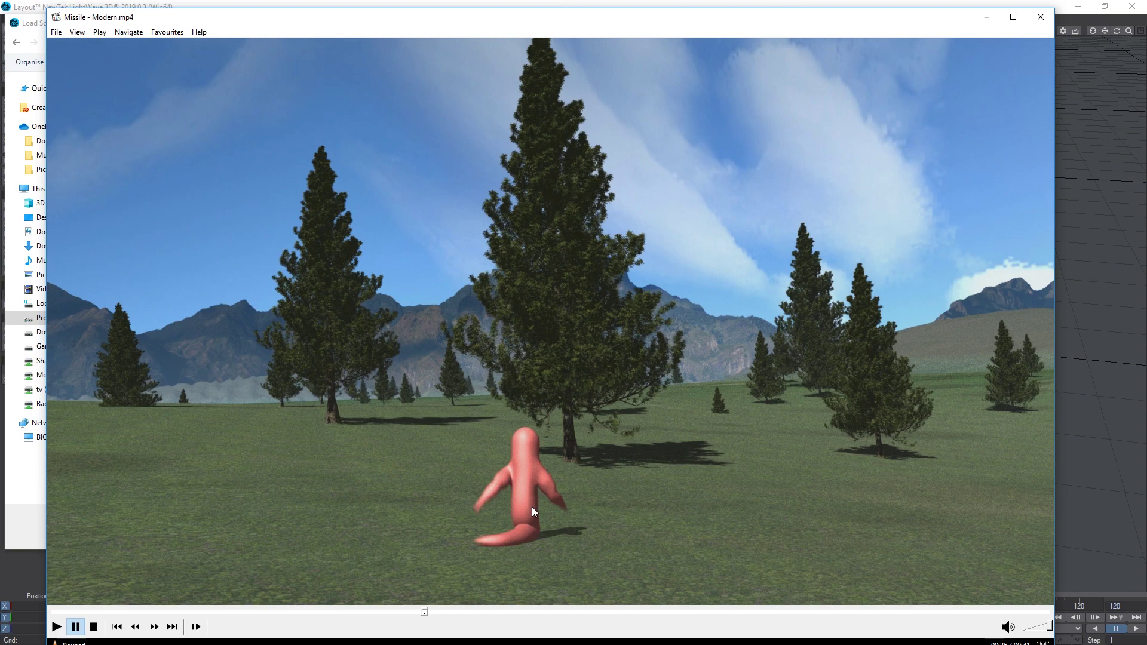
pyautogui.click(1033, 22)
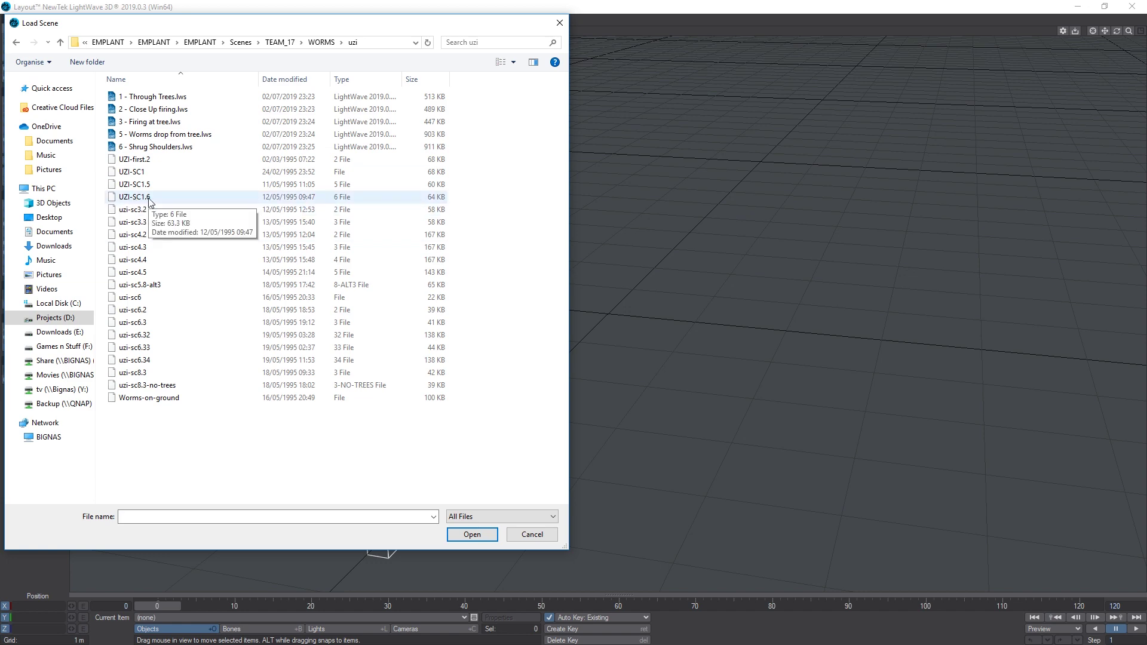
# Load the UZI-SC1.6 scene without creating a safe copy and switch the camera view to VPR rendering
pyautogui.doubleClick(148, 198)
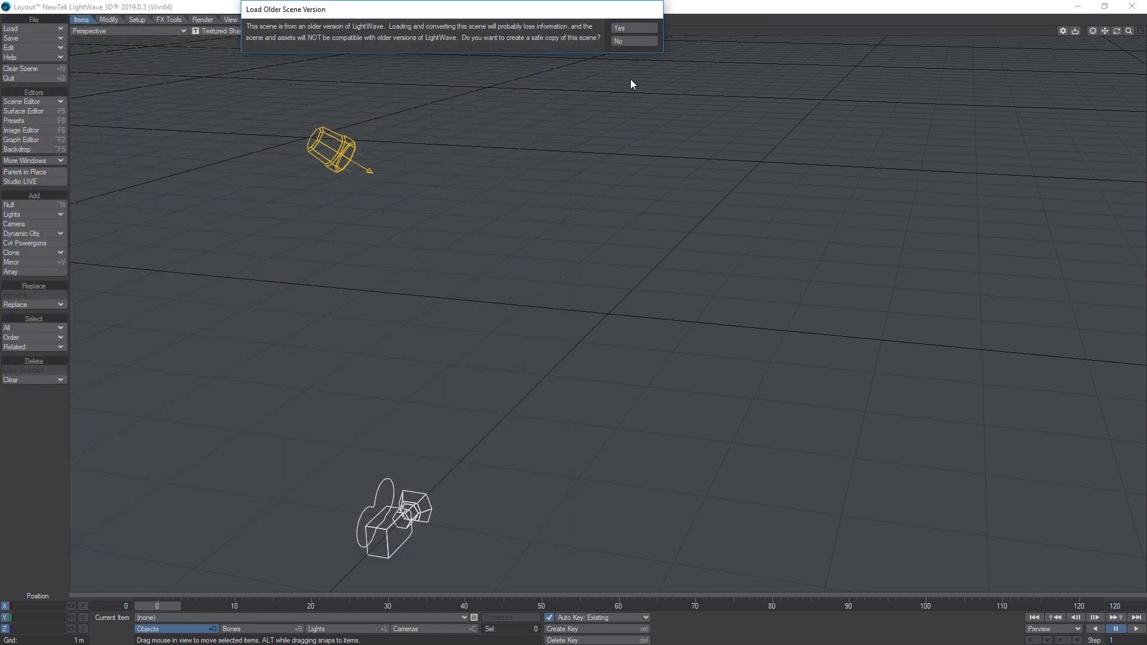
pyautogui.click(633, 41)
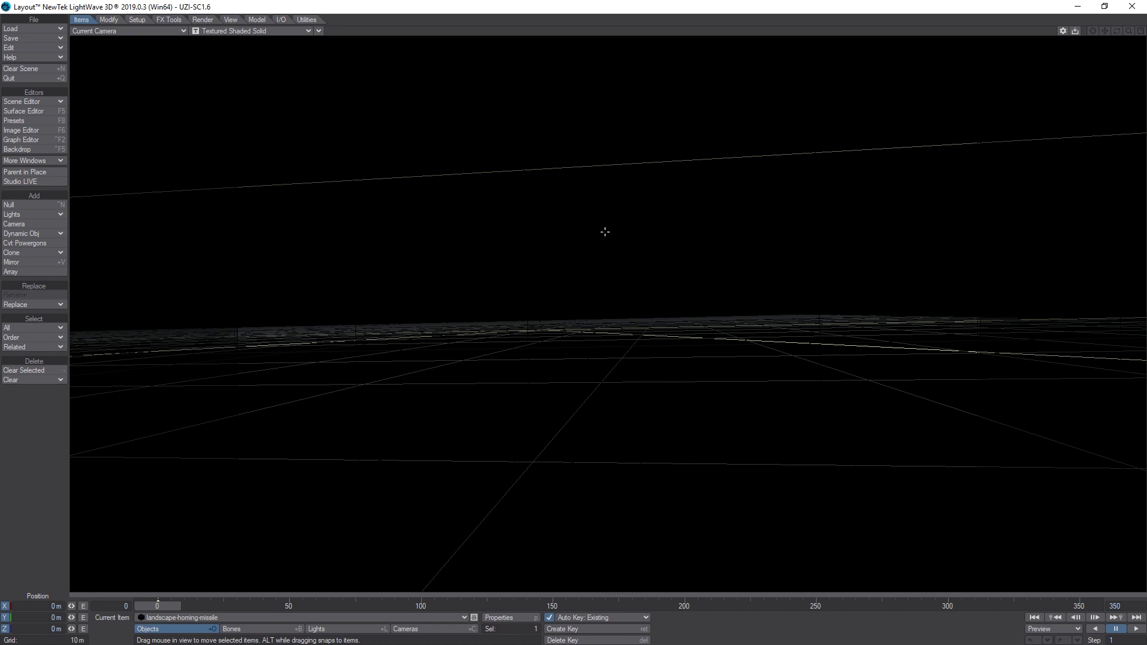
pyautogui.click(220, 30)
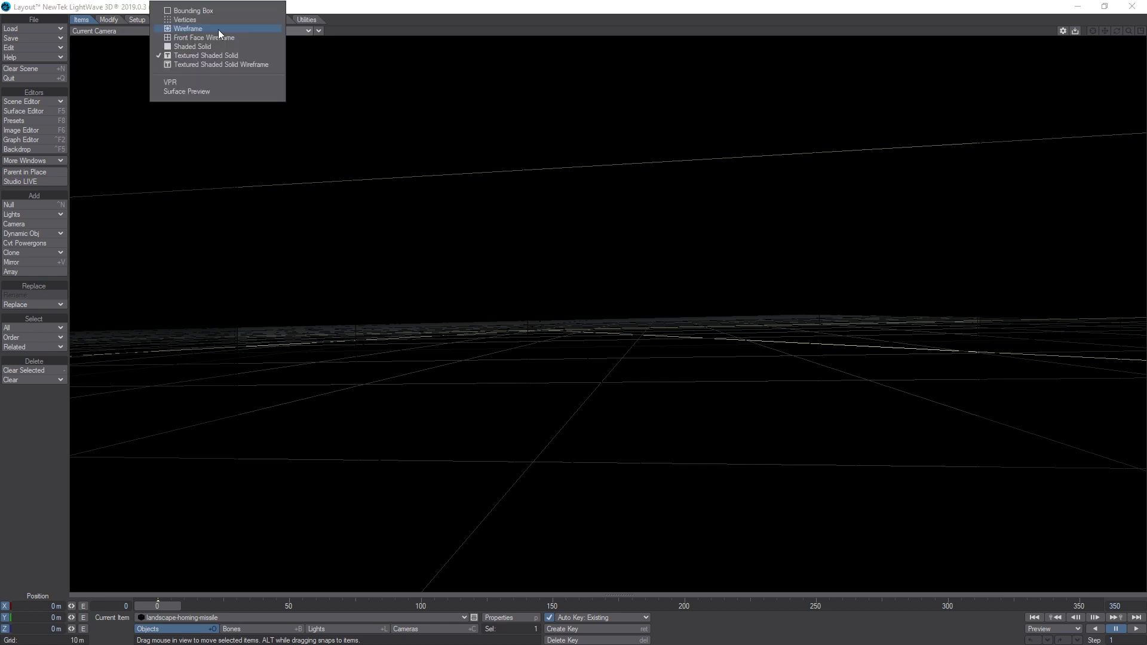
pyautogui.click(180, 82)
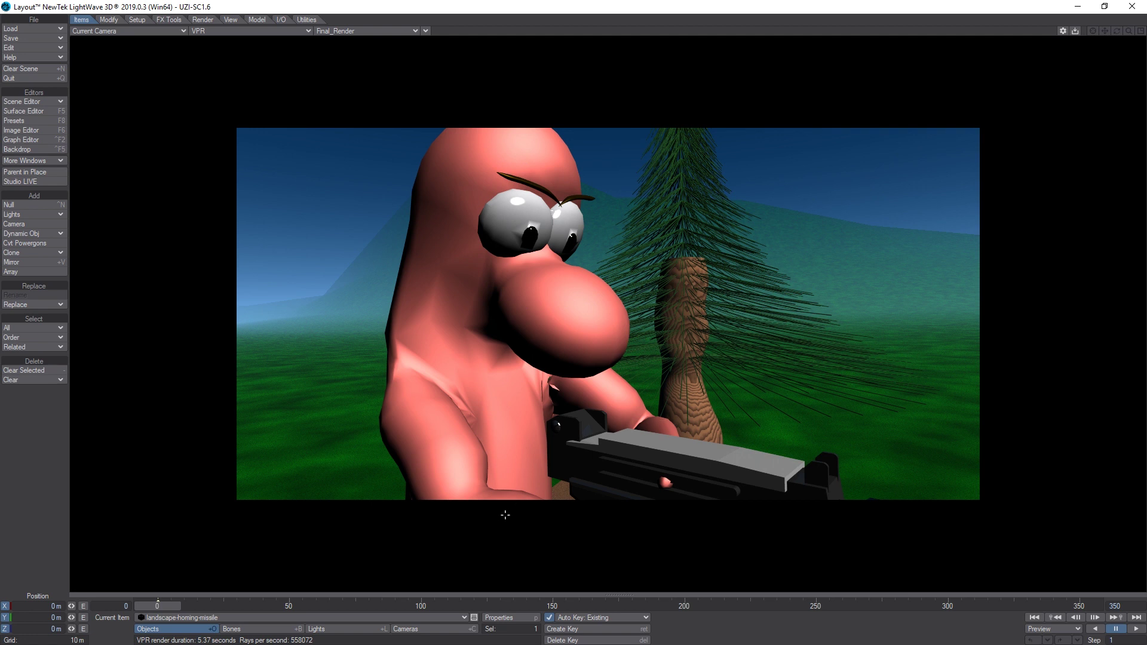
# Show the scene camera's properties beside the rendered view and go to frame 150
pyautogui.click(435, 628)
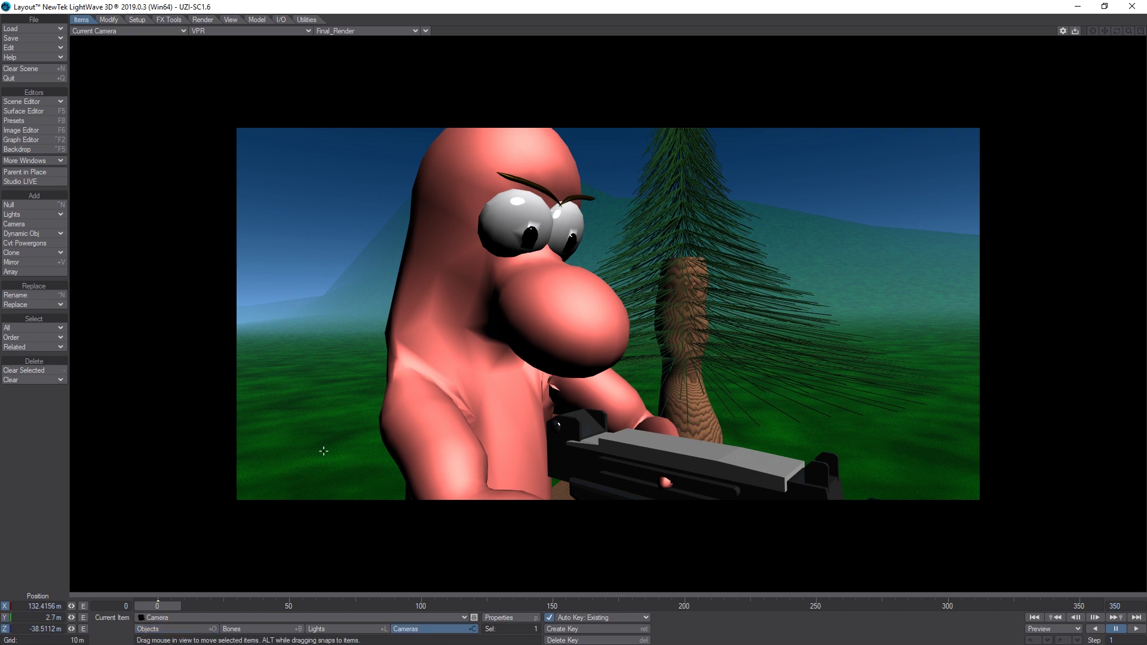
pyautogui.press('p')
pyautogui.moveTo(1019, 76); pyautogui.dragTo(1033, 75)
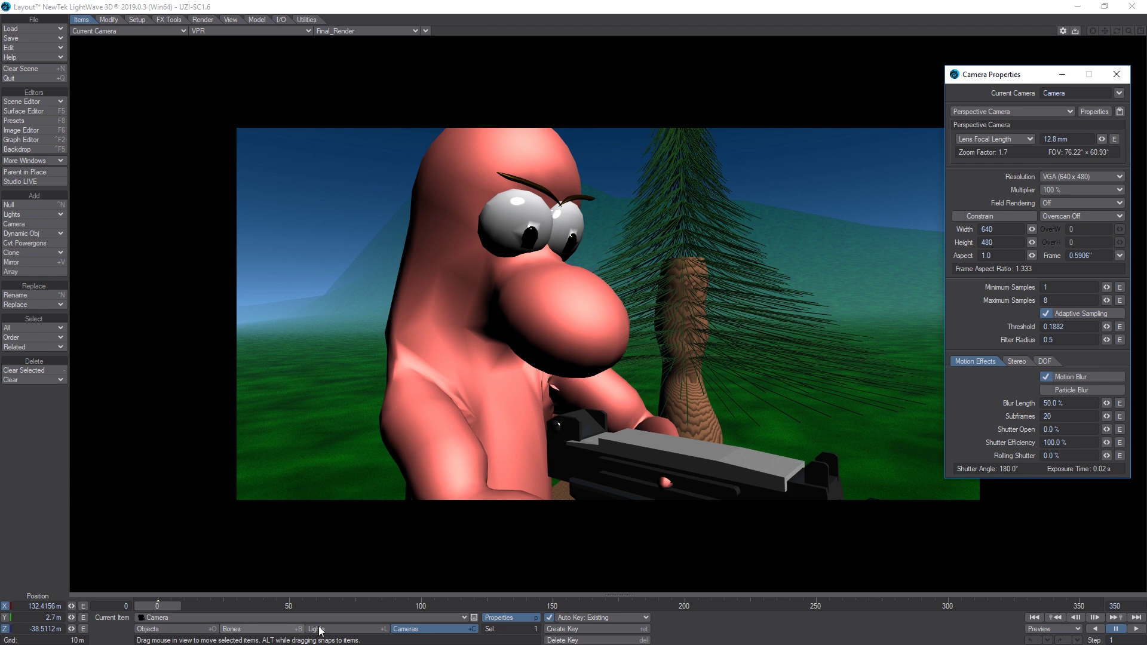
pyautogui.click(552, 607)
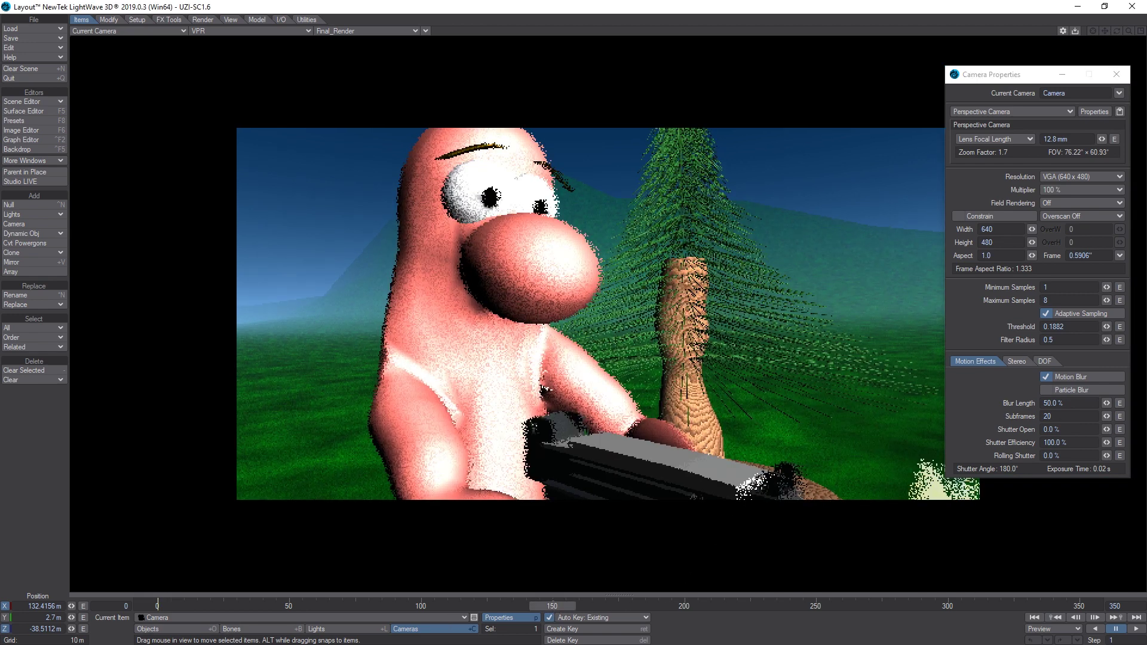
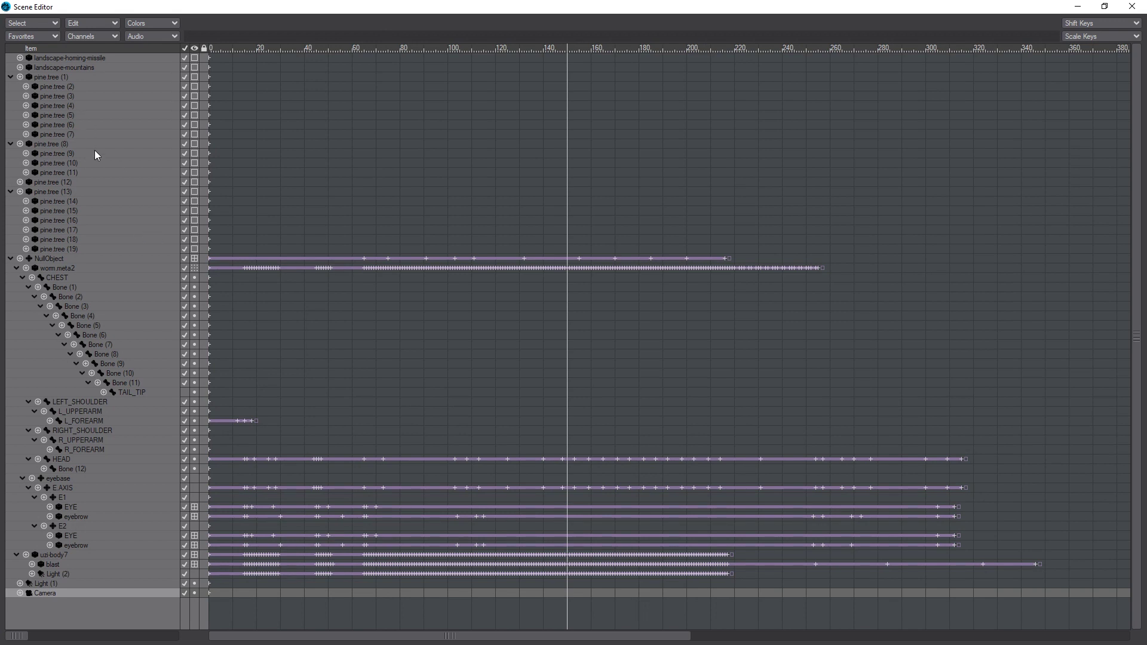
pyautogui.doubleClick(512, 10)
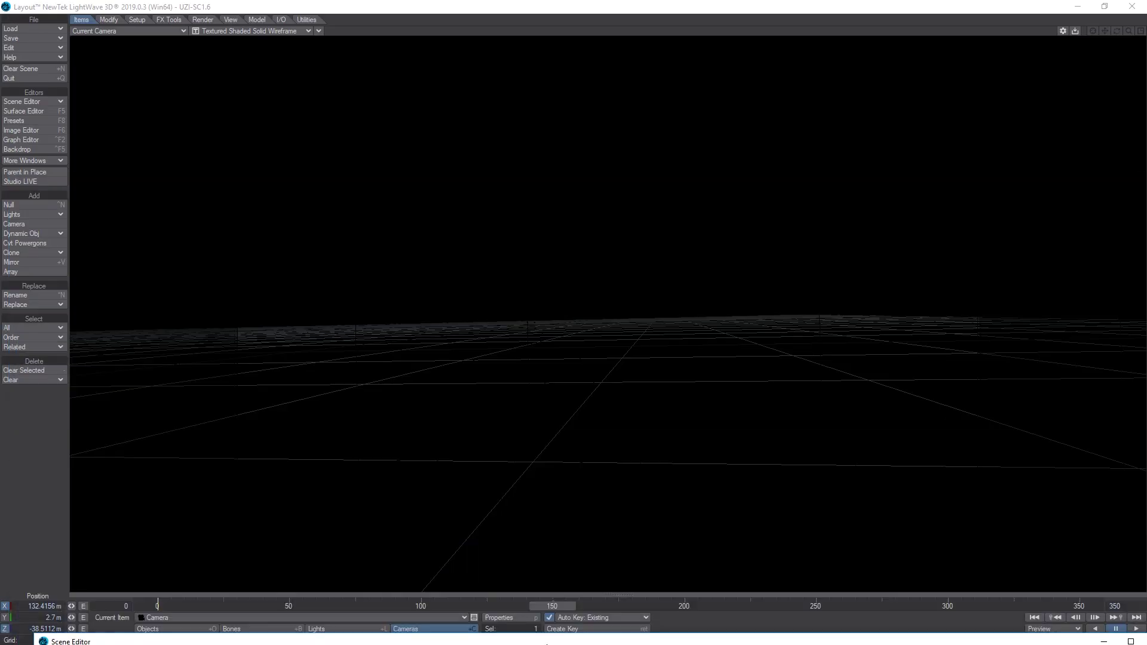
pyautogui.moveTo(276, 537); pyautogui.dragTo(515, 90)
pyautogui.doubleClick(514, 83)
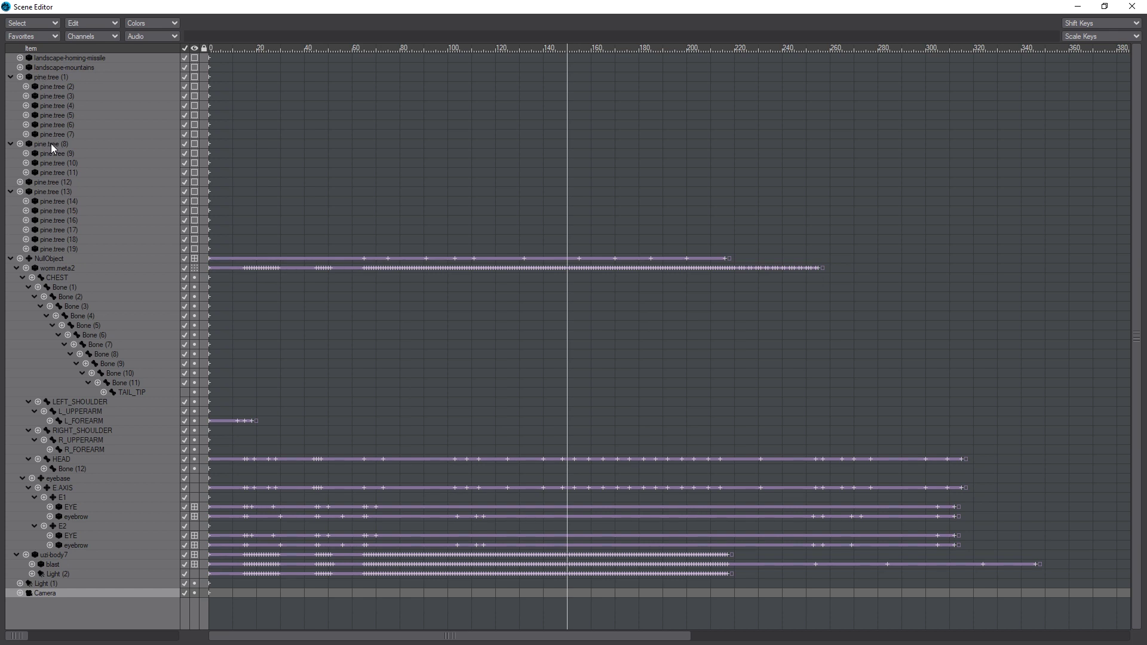
# Select all objects in the Scene Editor and show them as Textured Shaded Solid Wireframe
pyautogui.click(58, 269)
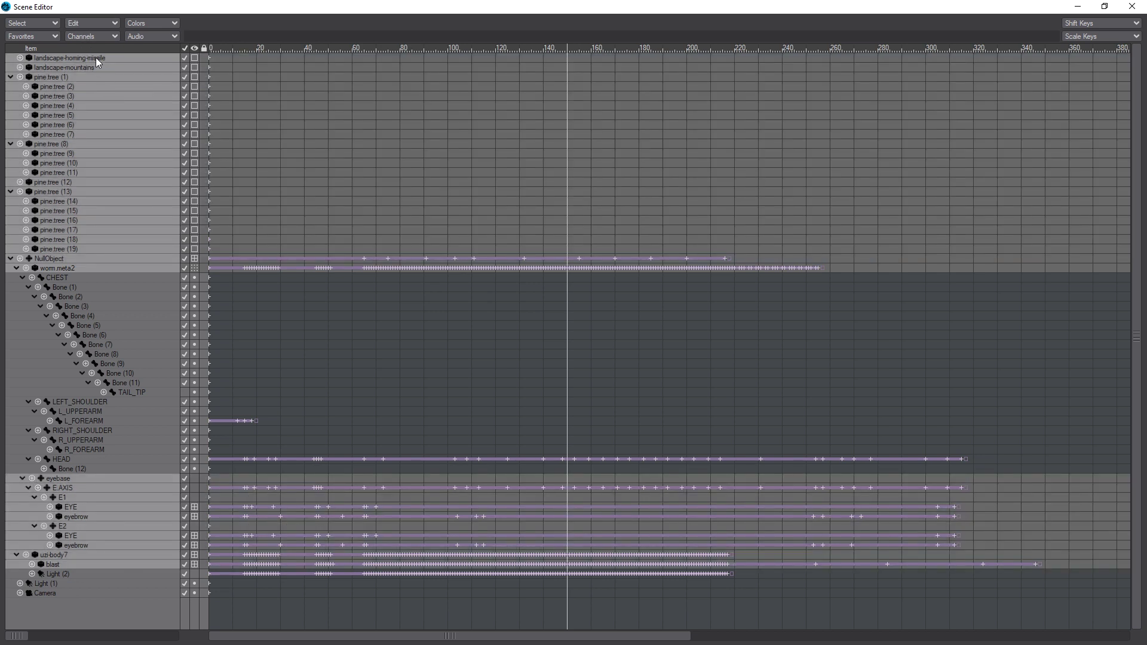
pyautogui.click(94, 22)
pyautogui.moveTo(117, 52)
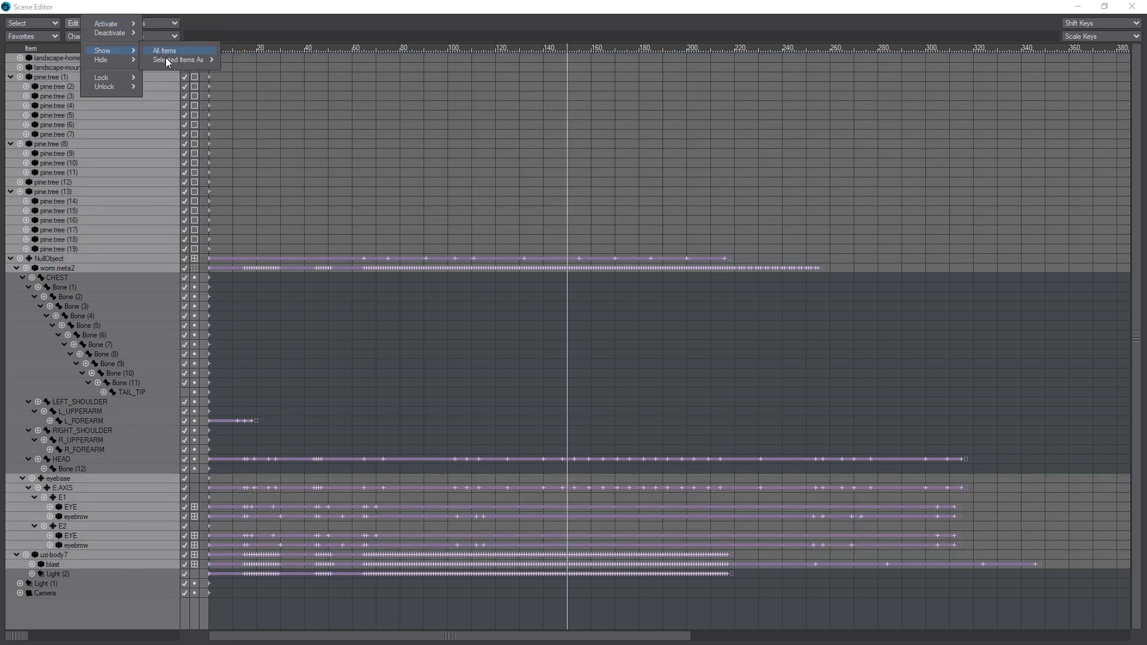
pyautogui.moveTo(170, 59)
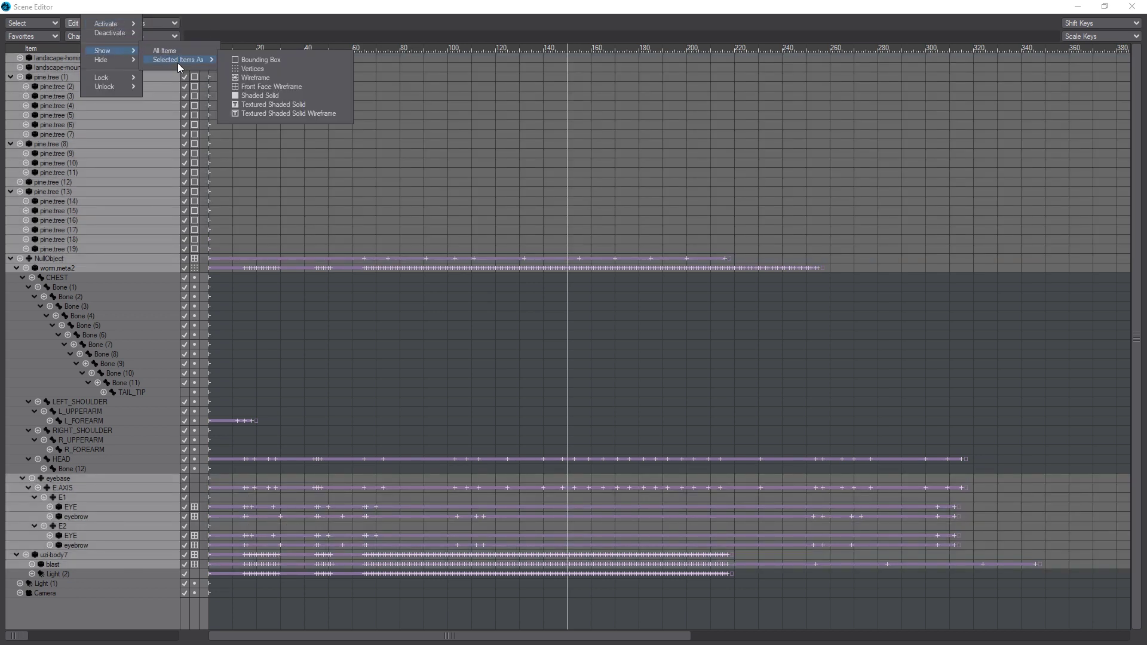
pyautogui.click(275, 114)
pyautogui.click(105, 23)
pyautogui.moveTo(105, 23)
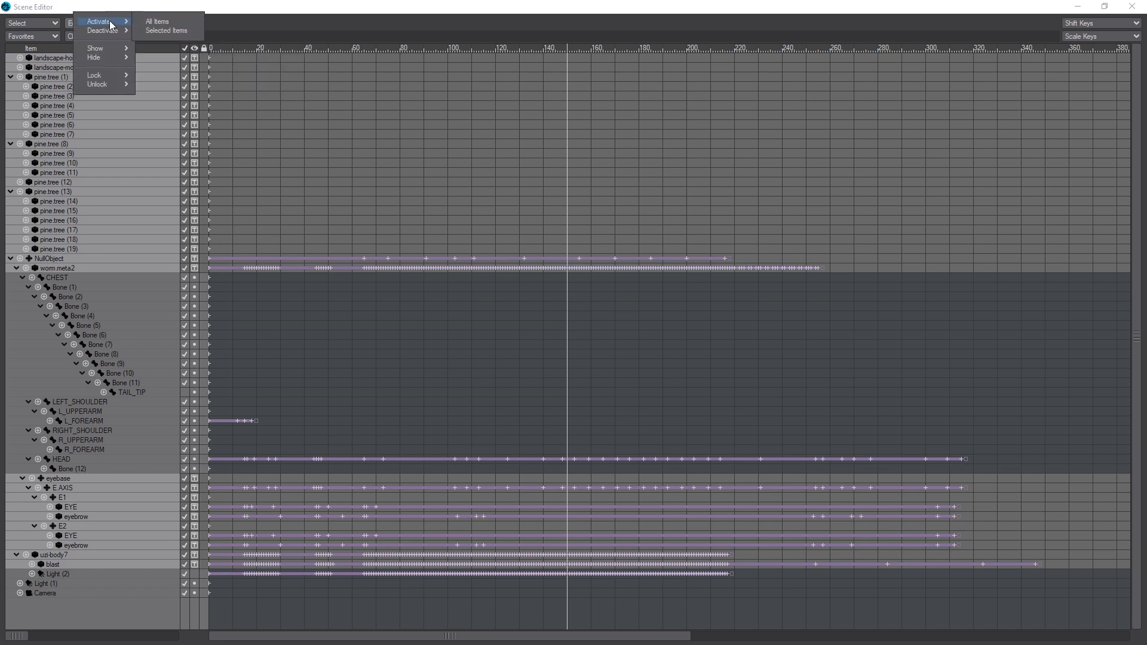
pyautogui.click(106, 12)
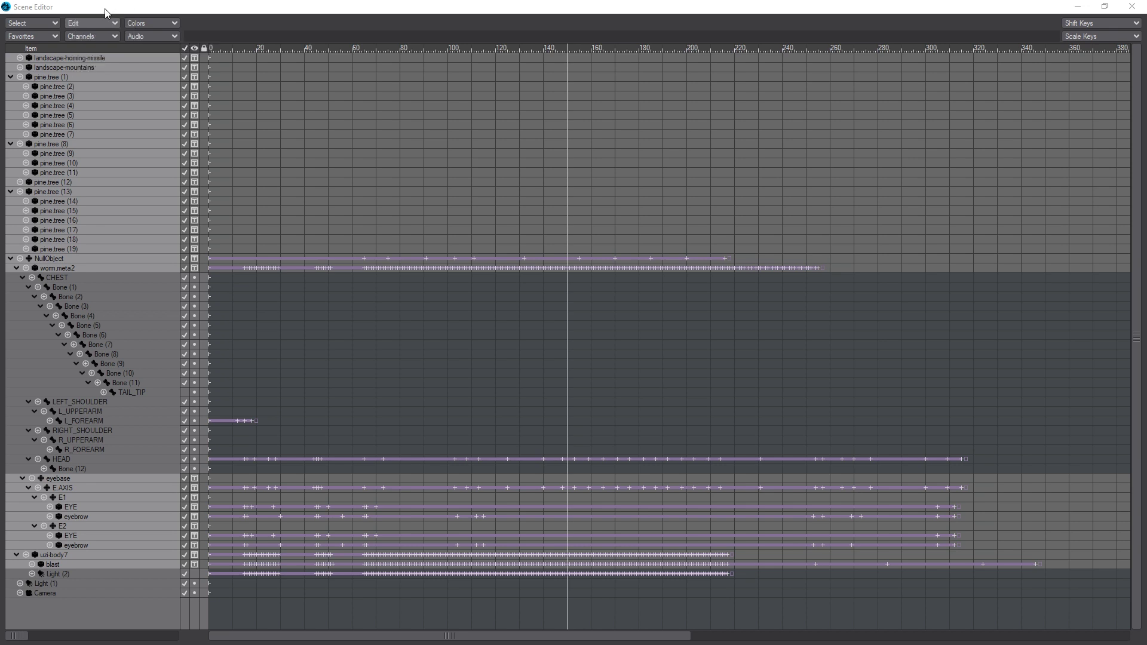
# Color the selected objects white in the Scene Editor
pyautogui.click(144, 23)
pyautogui.moveTo(166, 23)
pyautogui.click(228, 148)
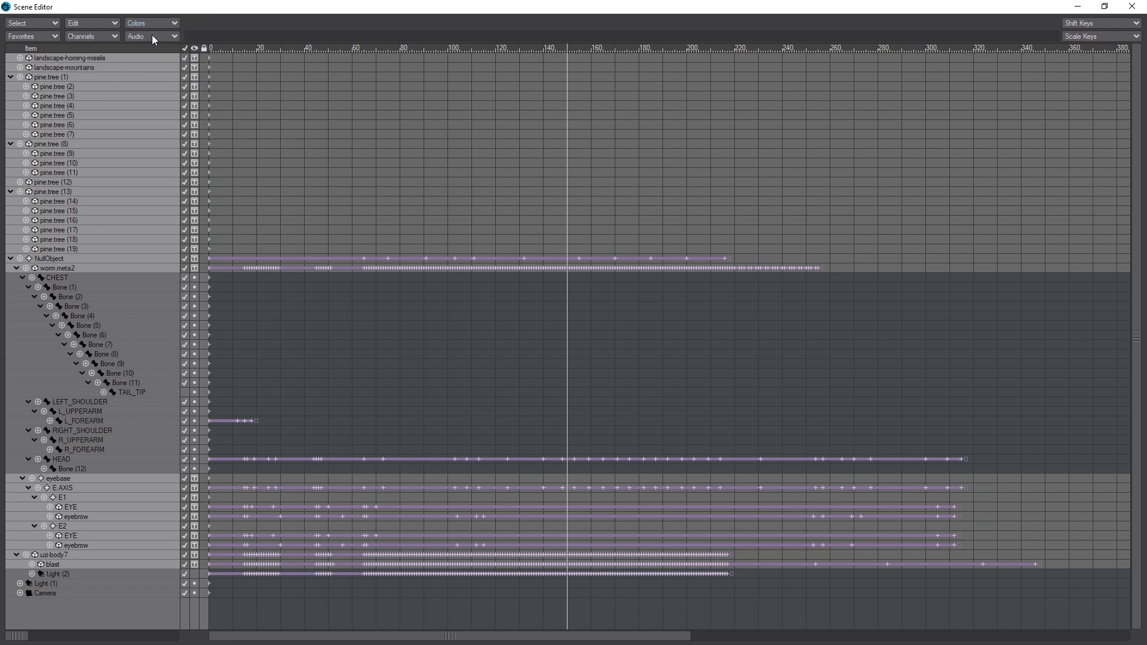
# Set the scene's default object color to white
pyautogui.click(153, 22)
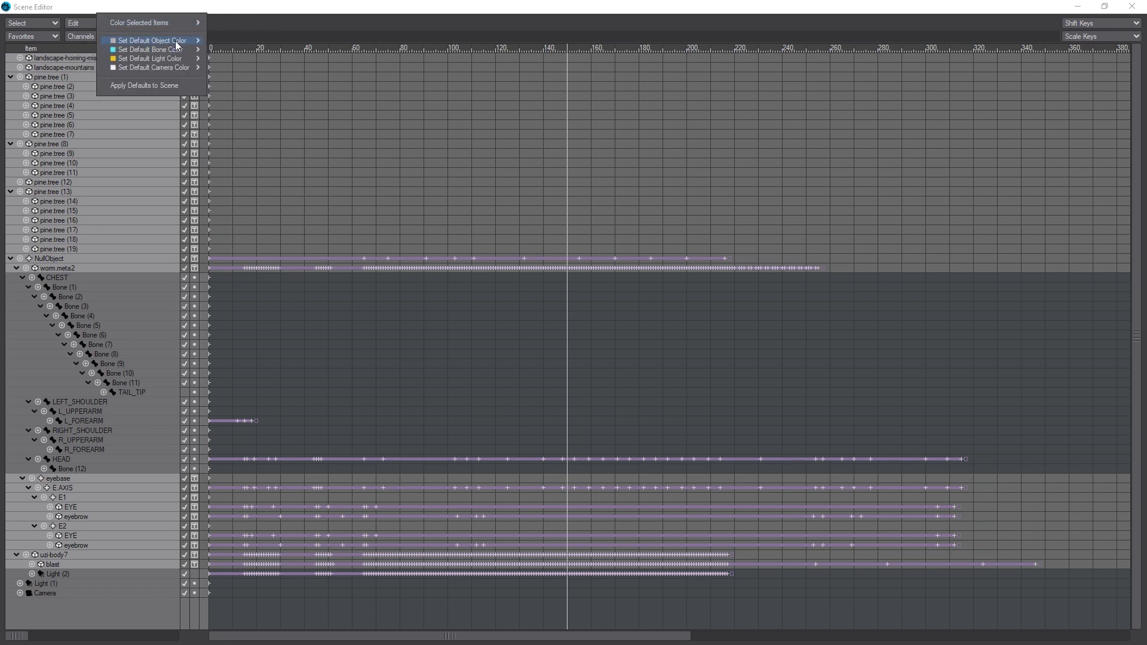
pyautogui.moveTo(174, 41)
pyautogui.click(232, 166)
pyautogui.click(151, 23)
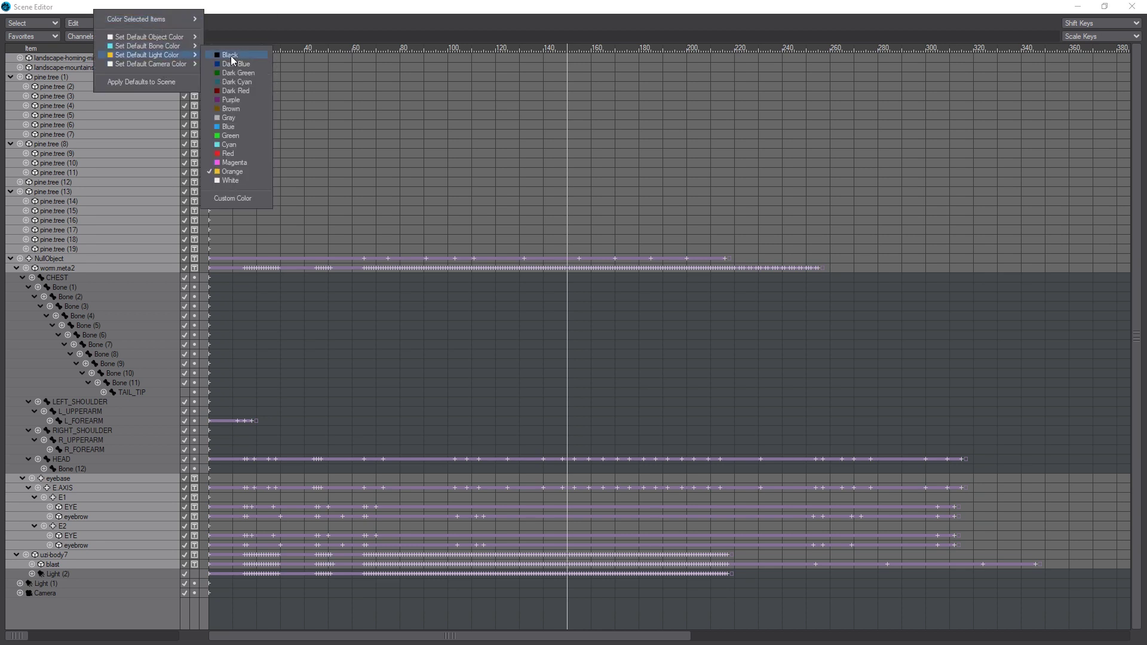
pyautogui.click(229, 29)
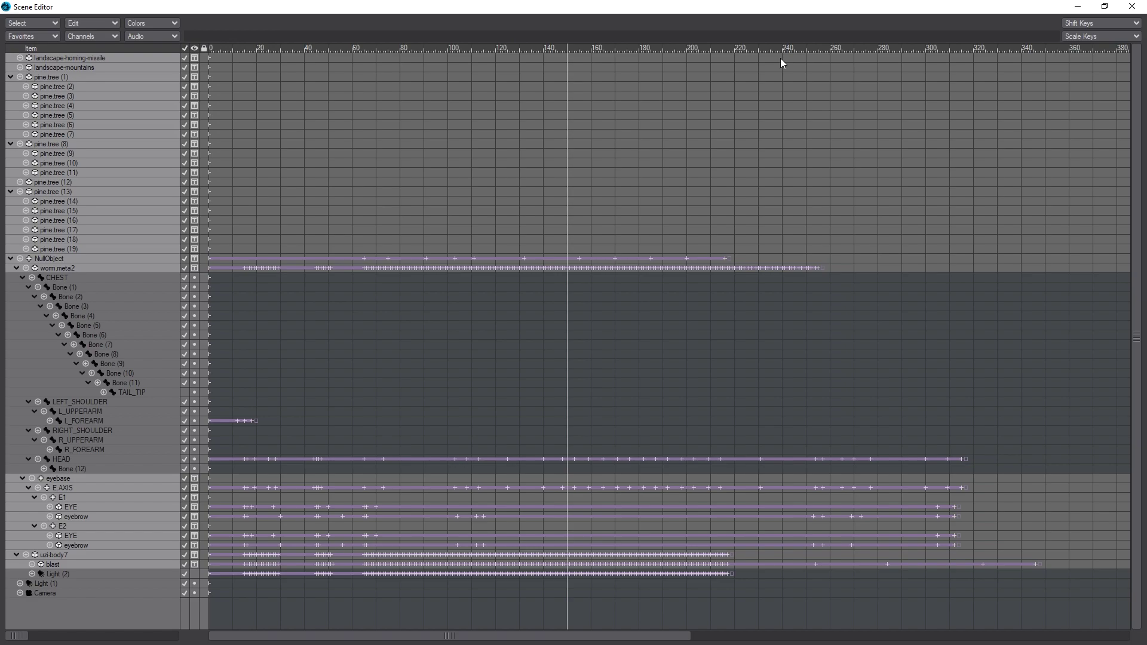
# Close the Scene Editor and set the camera viewport to Textured Shaded Solid
pyautogui.click(1131, 6)
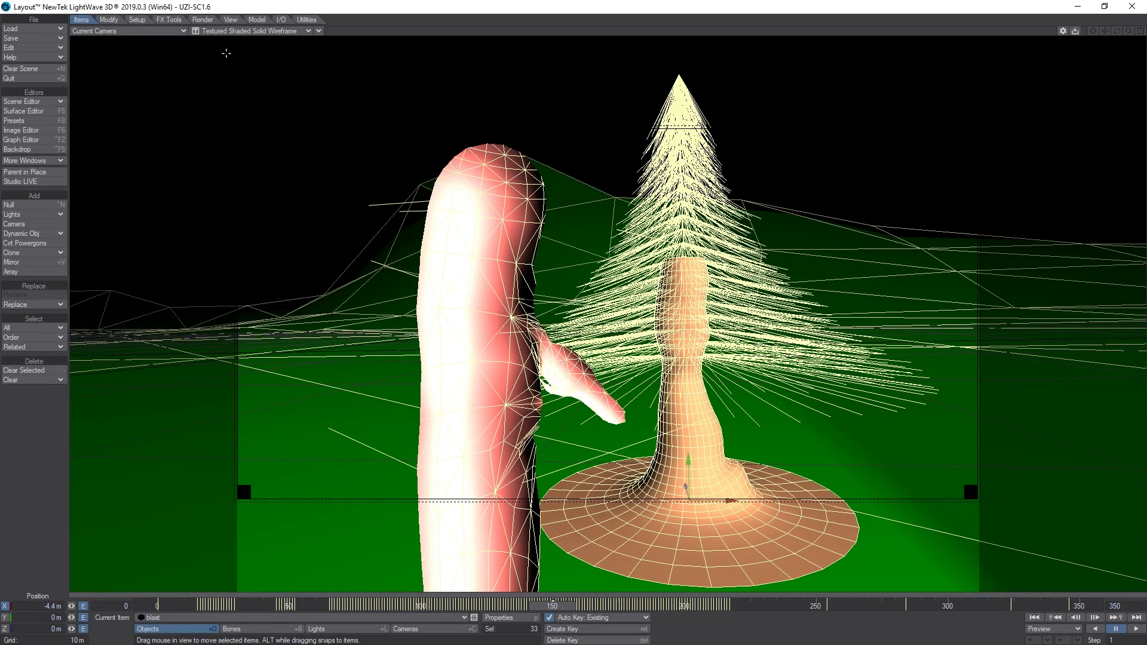
pyautogui.click(231, 32)
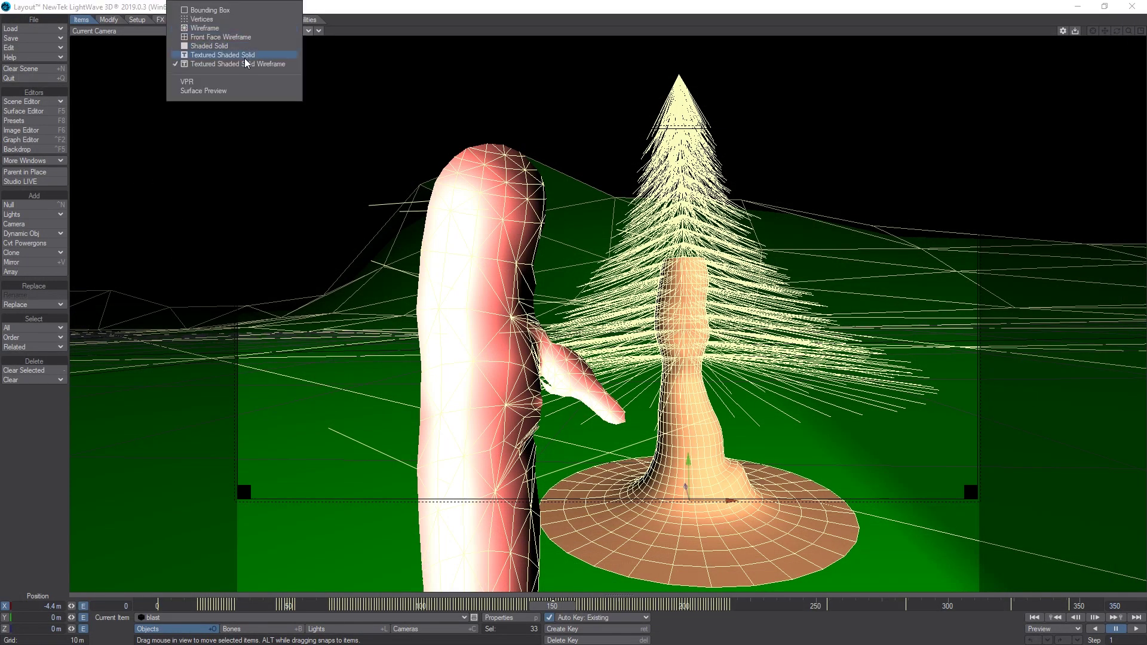
pyautogui.click(244, 60)
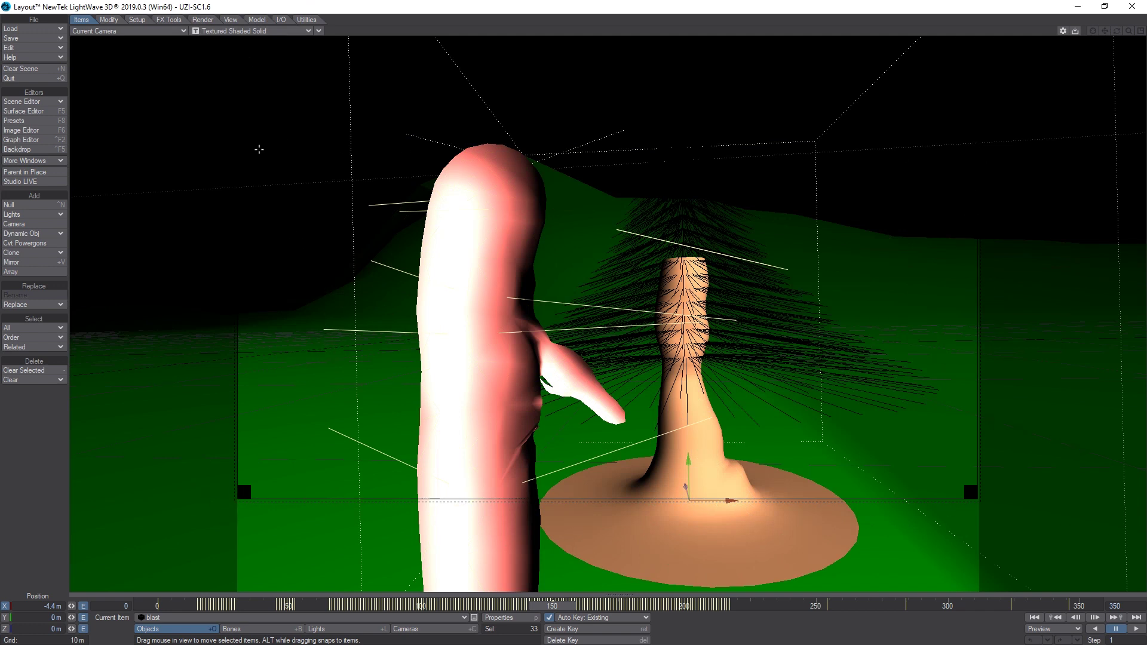
# Show the limited region's adjustment frame in the camera view and turn off Limited Region rendering
pyautogui.click(197, 21)
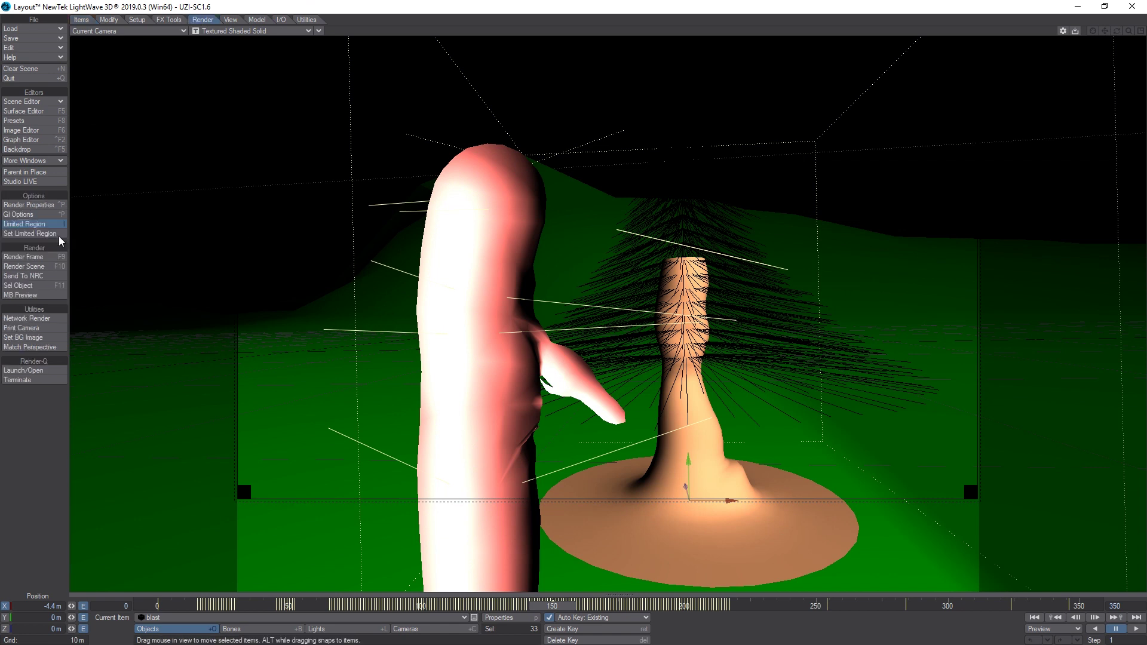
pyautogui.click(59, 235)
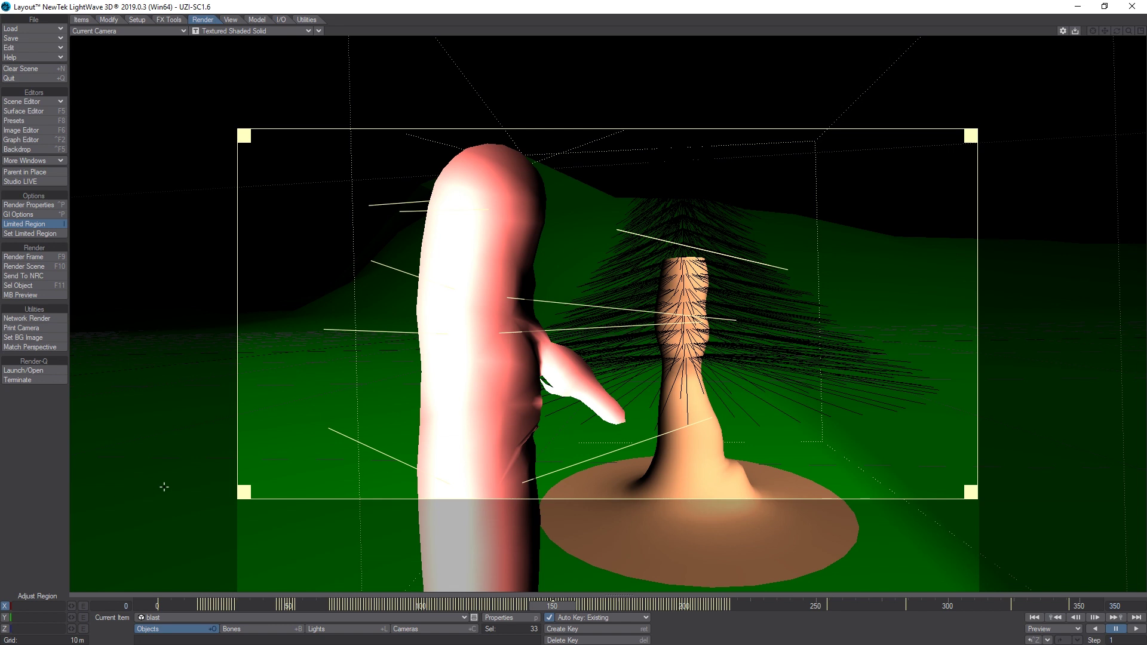
pyautogui.click(24, 224)
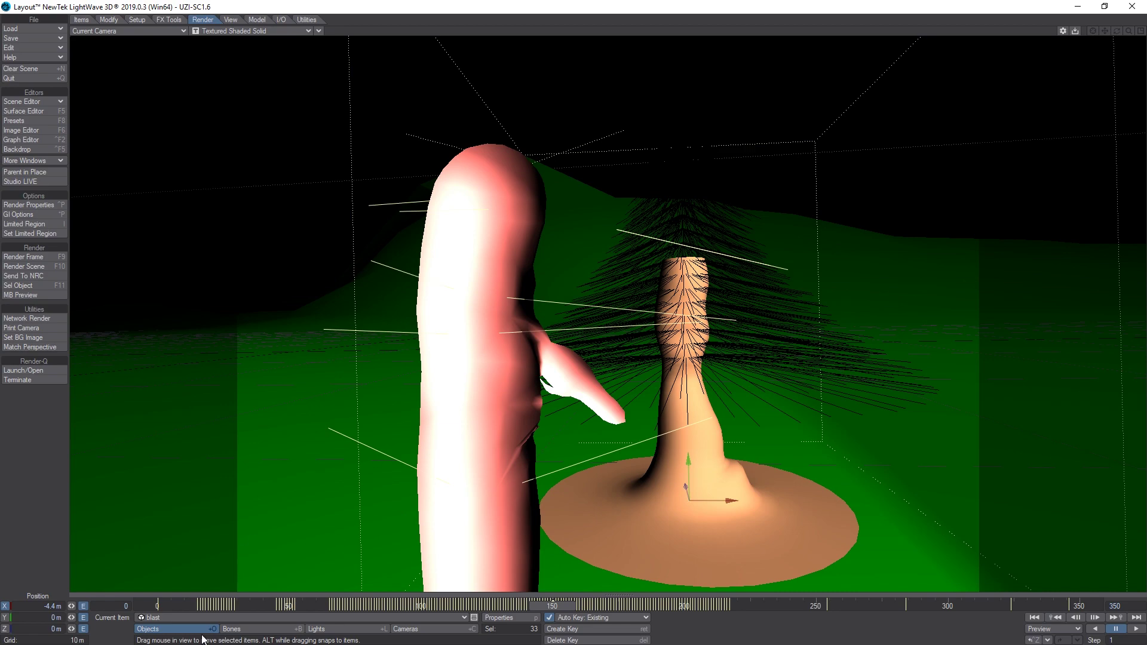
# Play the worm animation in the camera view, pause it, and return to frame 0
pyautogui.click(177, 605)
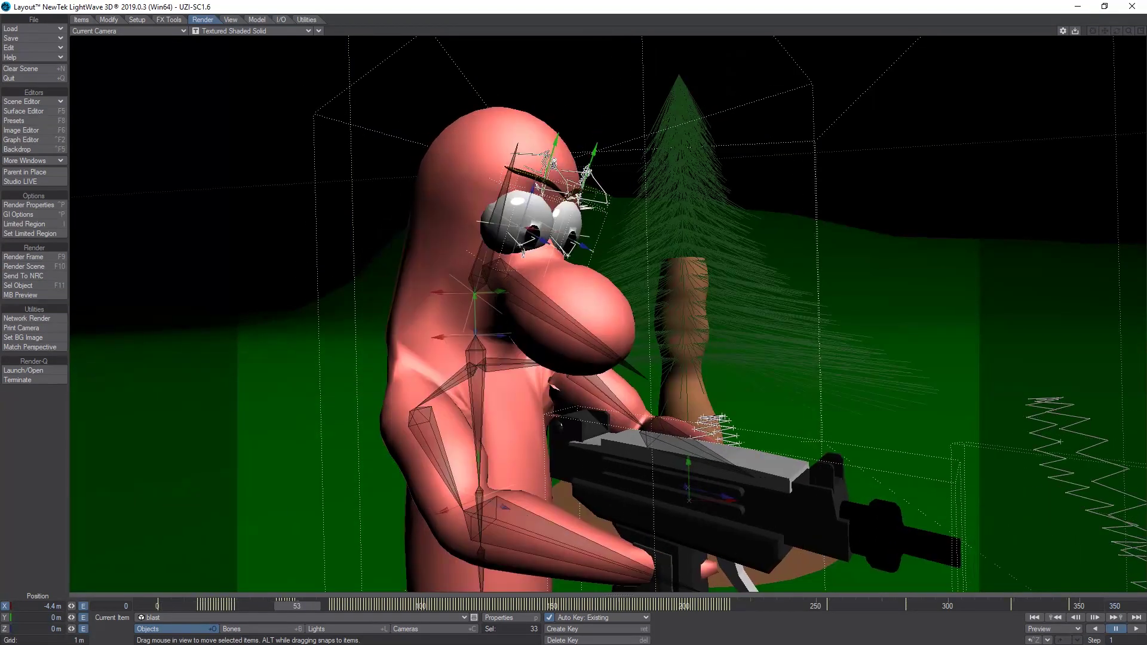
pyautogui.click(1122, 632)
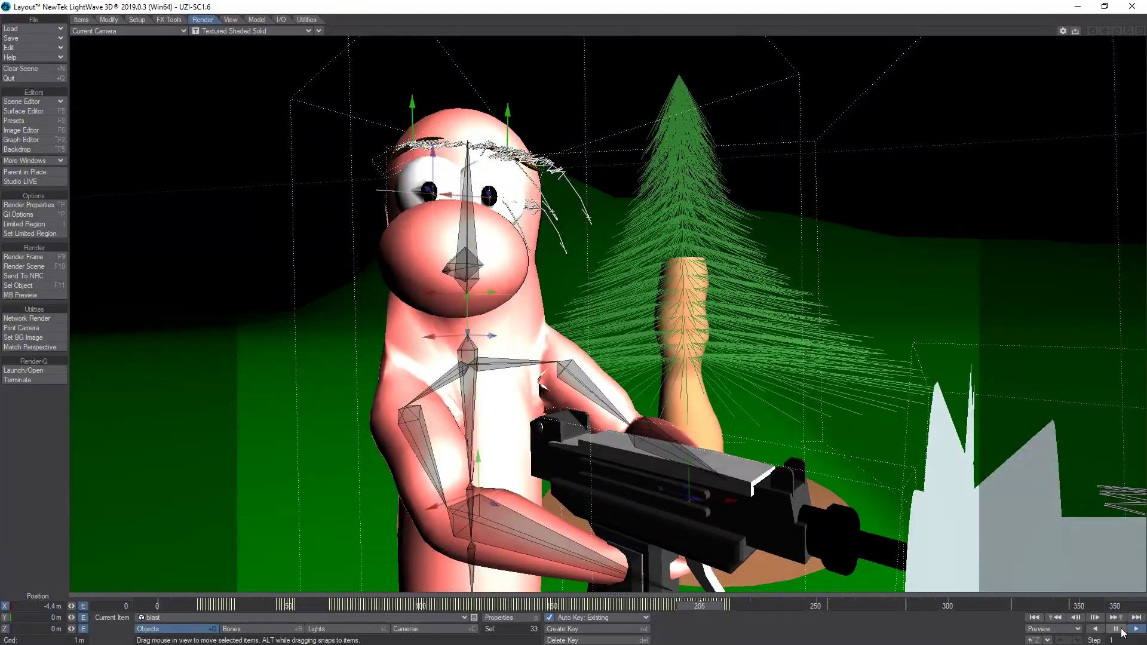
pyautogui.click(1115, 629)
pyautogui.hotkey('shift', 'Left')
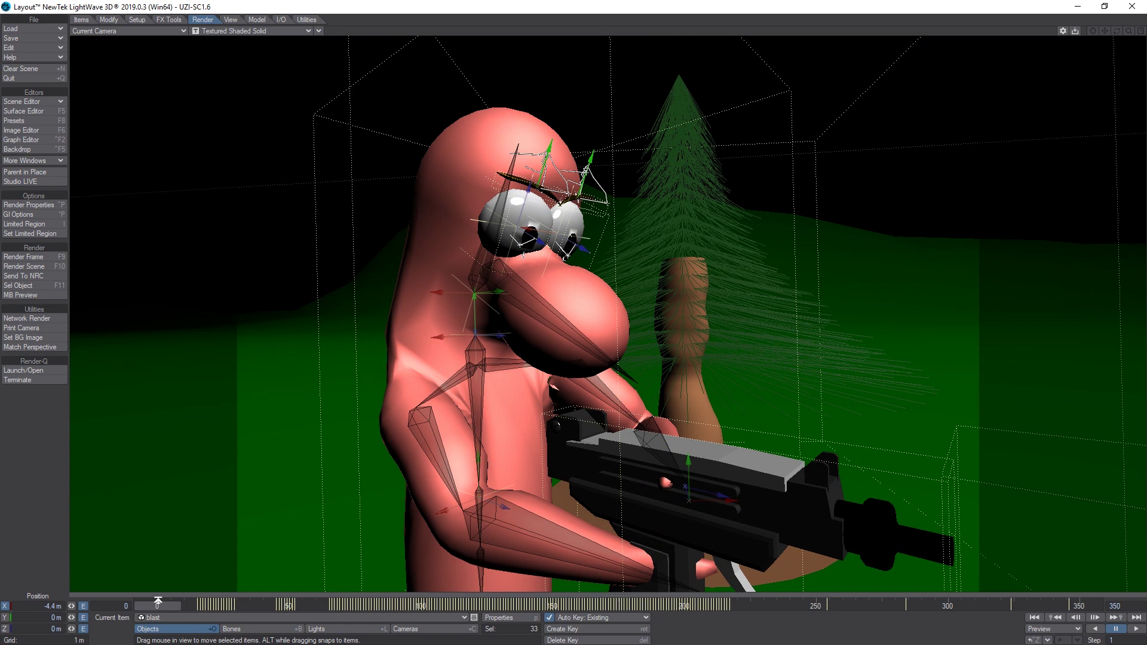
pyautogui.moveTo(160, 605)
pyautogui.mouseDown()
pyautogui.moveTo(649, 604)
pyautogui.moveTo(158, 605)
pyautogui.mouseUp()
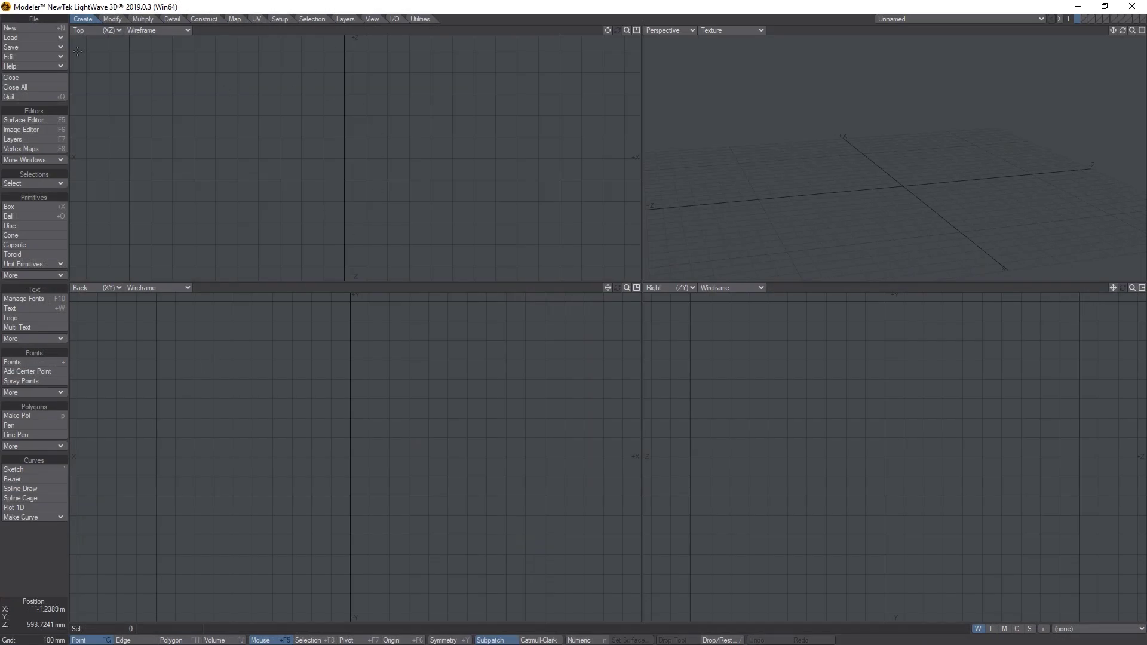
# Switch to Modeler and start loading an object, listing All Files in the EMPLANT Objects folder
pyautogui.click(25, 38)
pyautogui.click(23, 37)
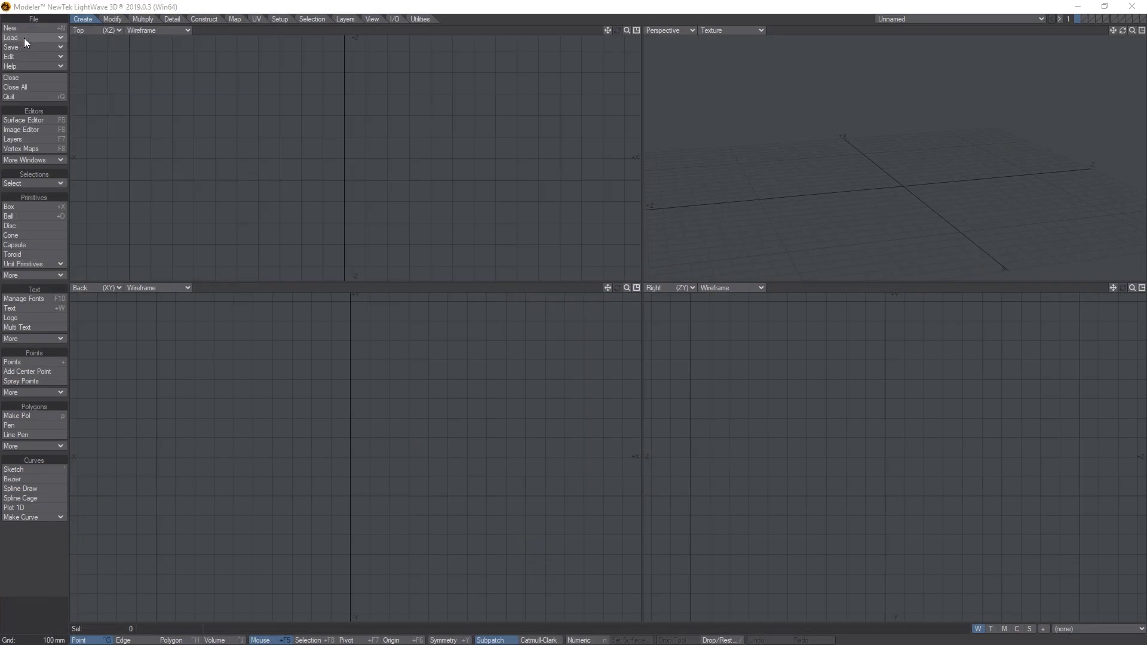
pyautogui.click(501, 299)
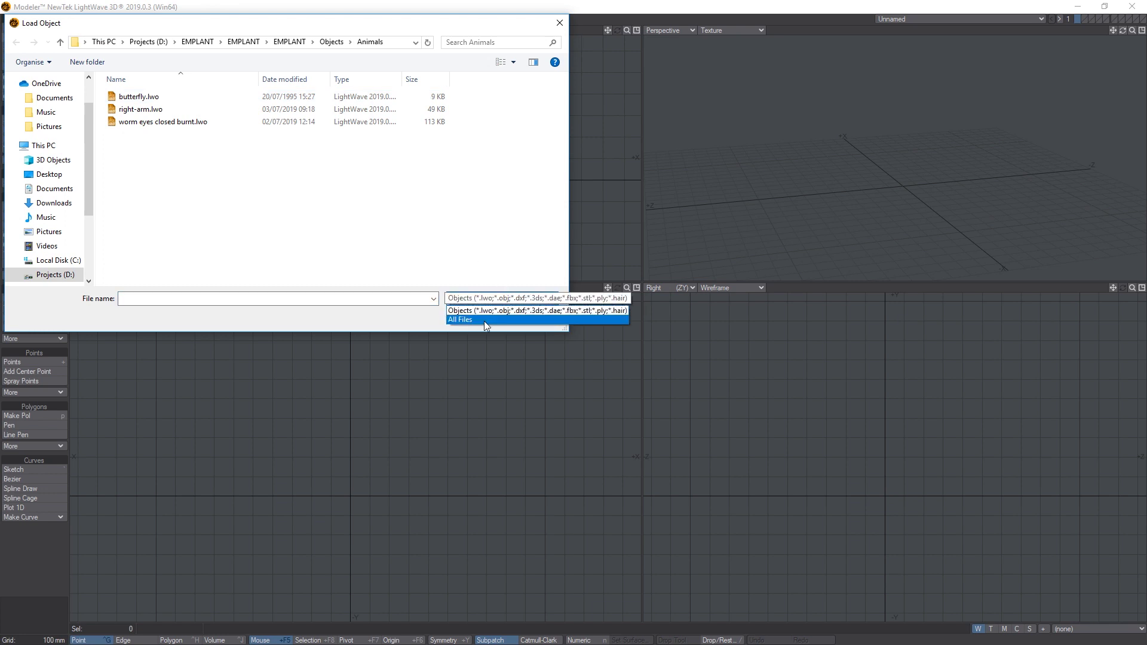
pyautogui.click(484, 320)
pyautogui.click(331, 42)
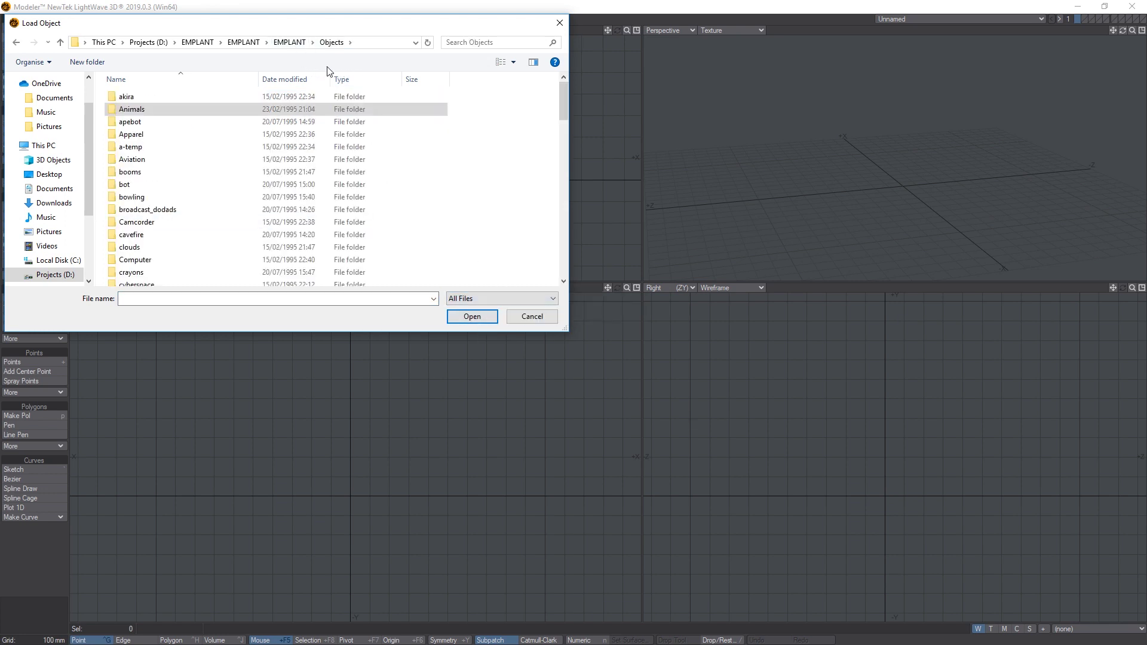
# Enlarge the file dialog, load the CoffeeTable object from the Furniture folder, and inspect it in the perspective view
pyautogui.moveTo(565, 325); pyautogui.dragTo(594, 615)
pyautogui.scroll(-13, 437, 358)
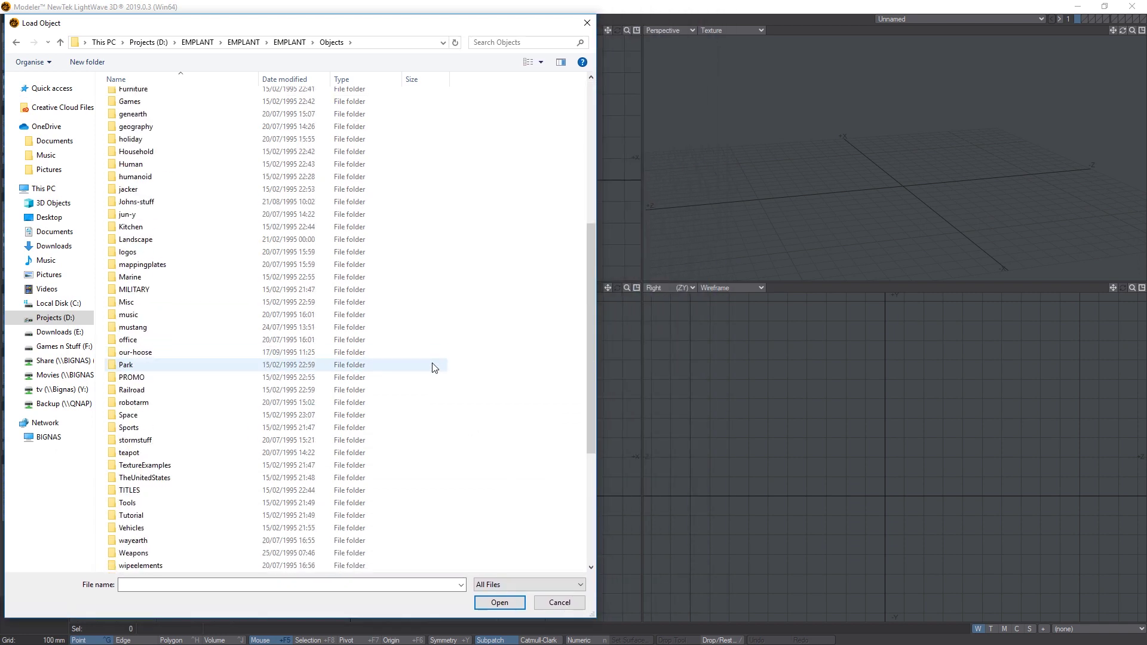
pyautogui.scroll(12, 532, 376)
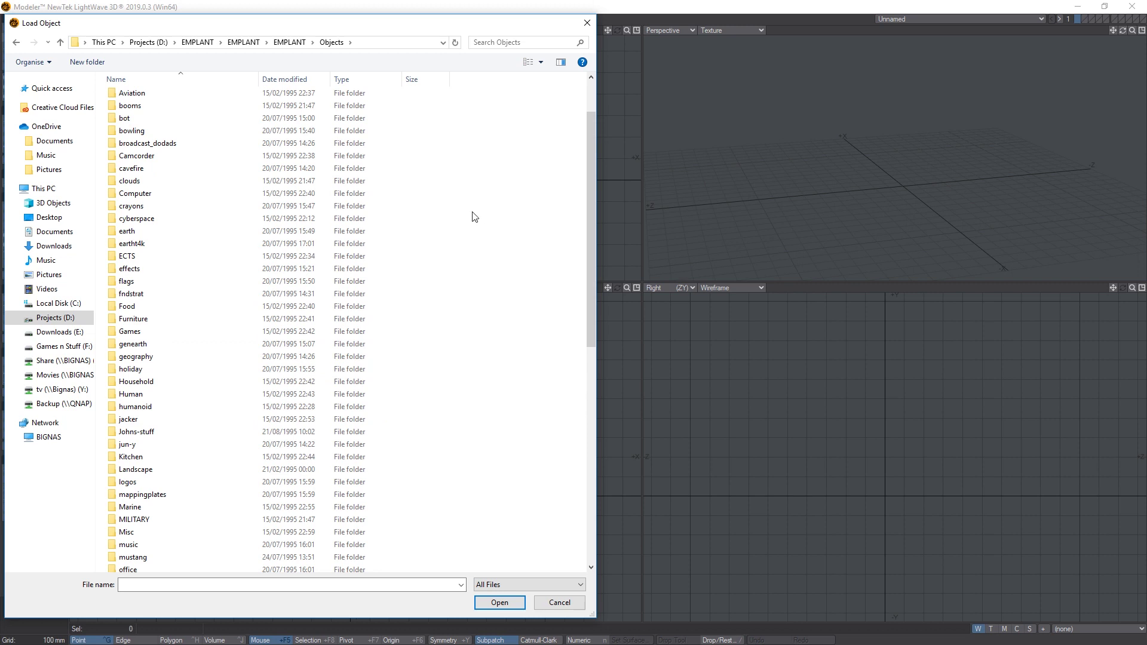
pyautogui.scroll(2, 209, 191)
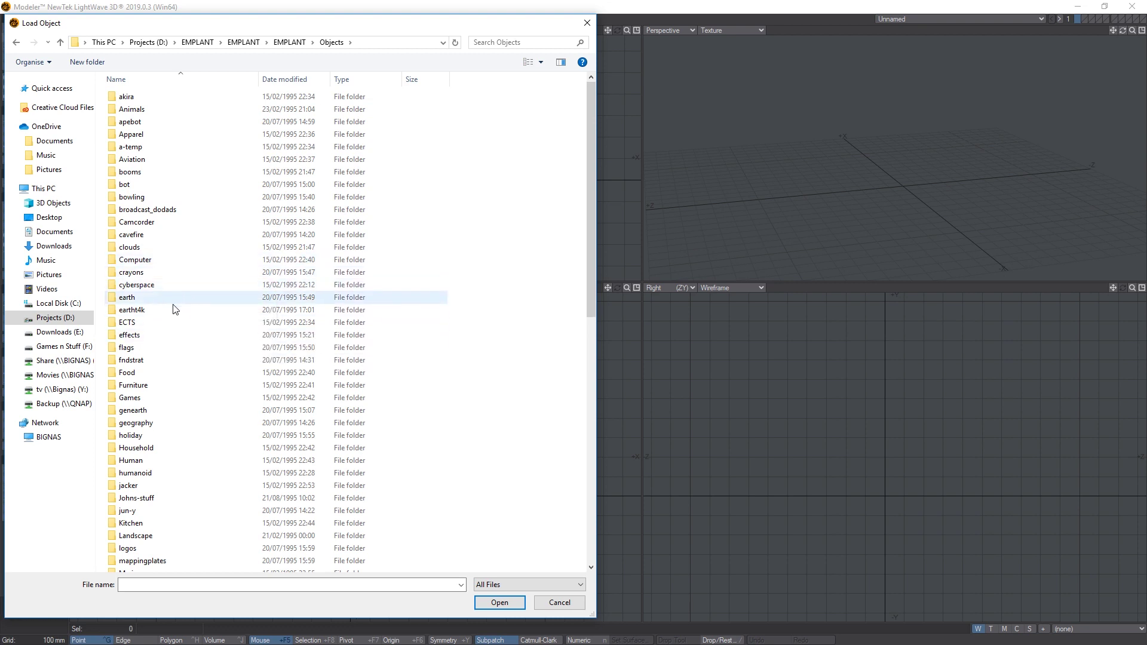
pyautogui.doubleClick(144, 385)
pyautogui.doubleClick(137, 109)
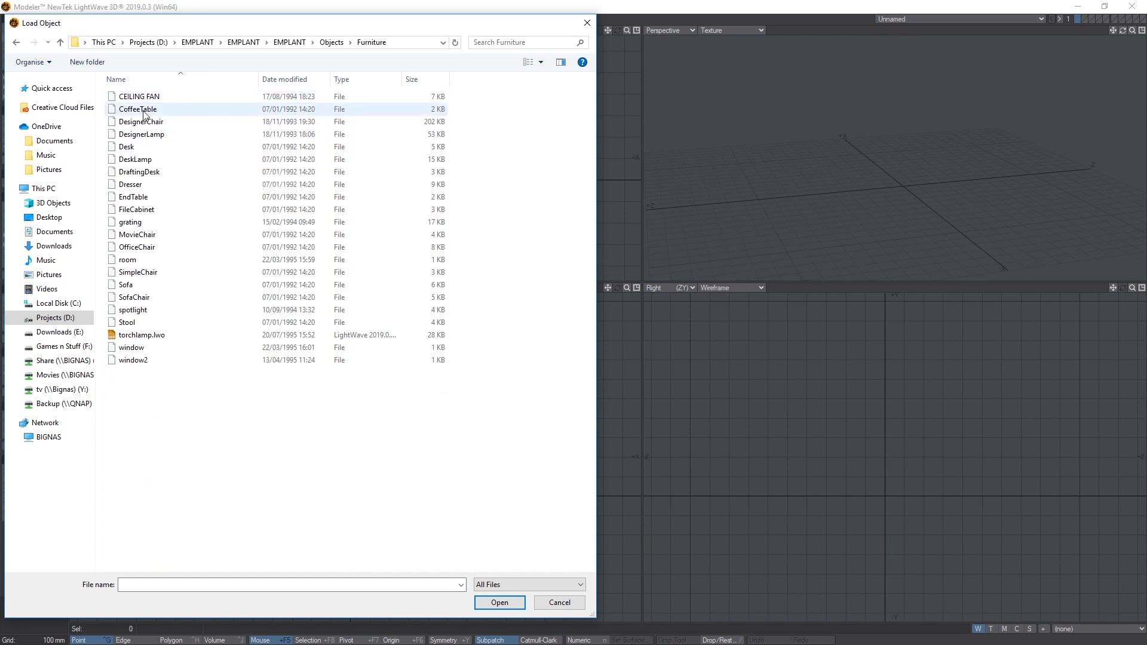
pyautogui.keyDown('alt'); pyautogui.moveTo(843, 173); pyautogui.dragTo(814, 169); pyautogui.keyUp('alt')
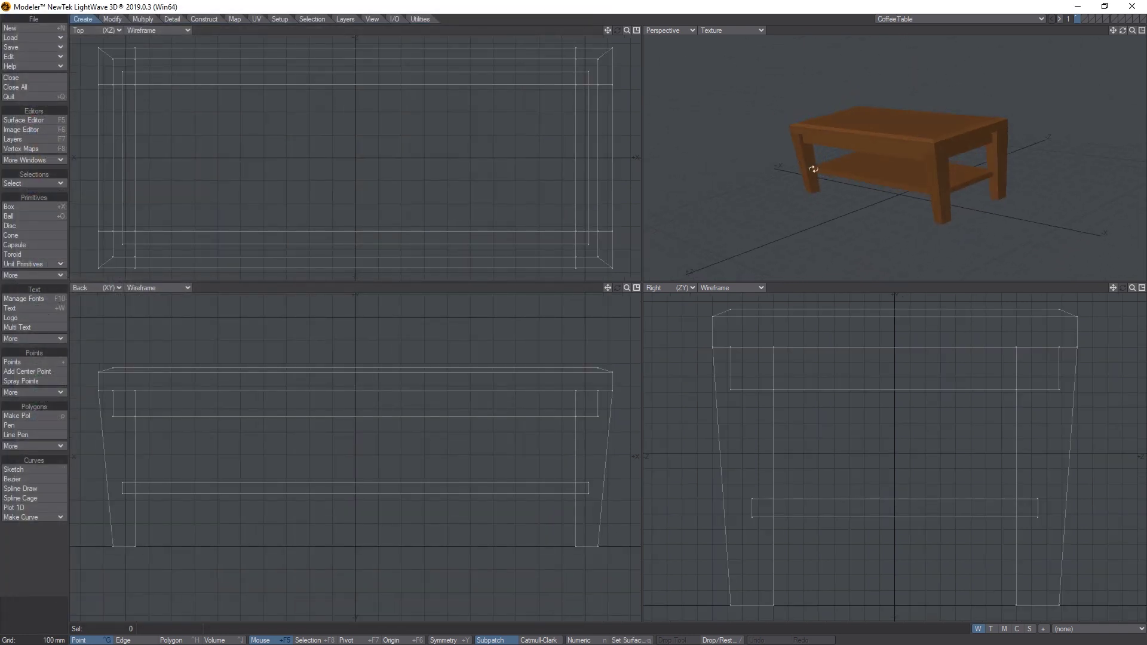
# Close the coffee table object and start another object load, listing All Files in the Animals folder
pyautogui.click(15, 80)
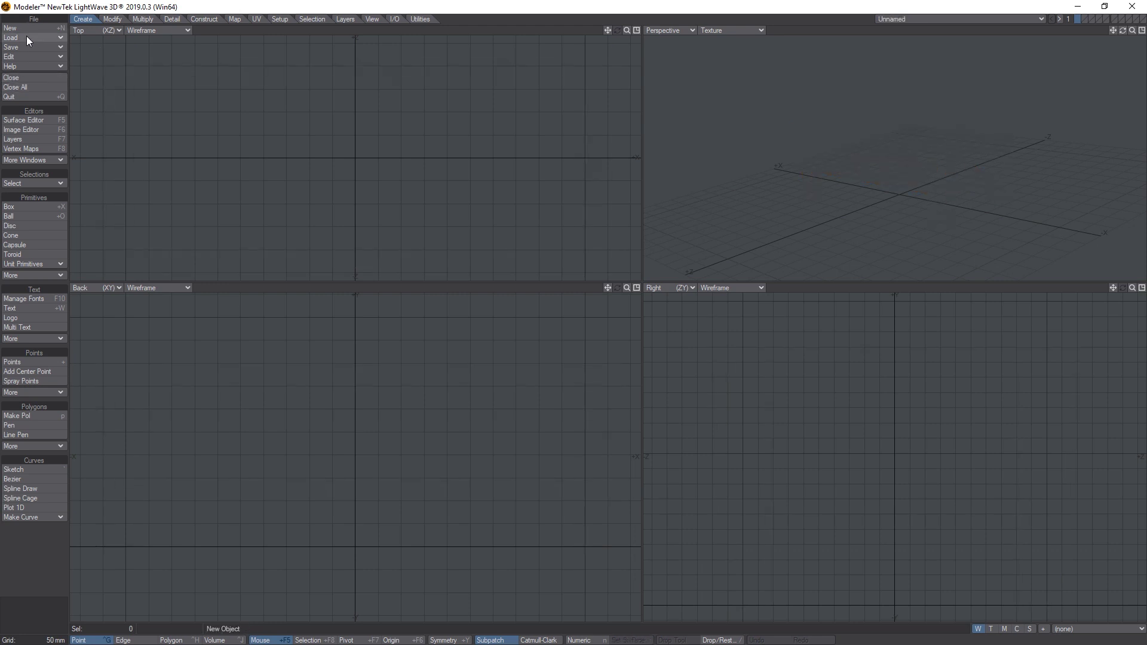
pyautogui.click(26, 37)
pyautogui.click(30, 34)
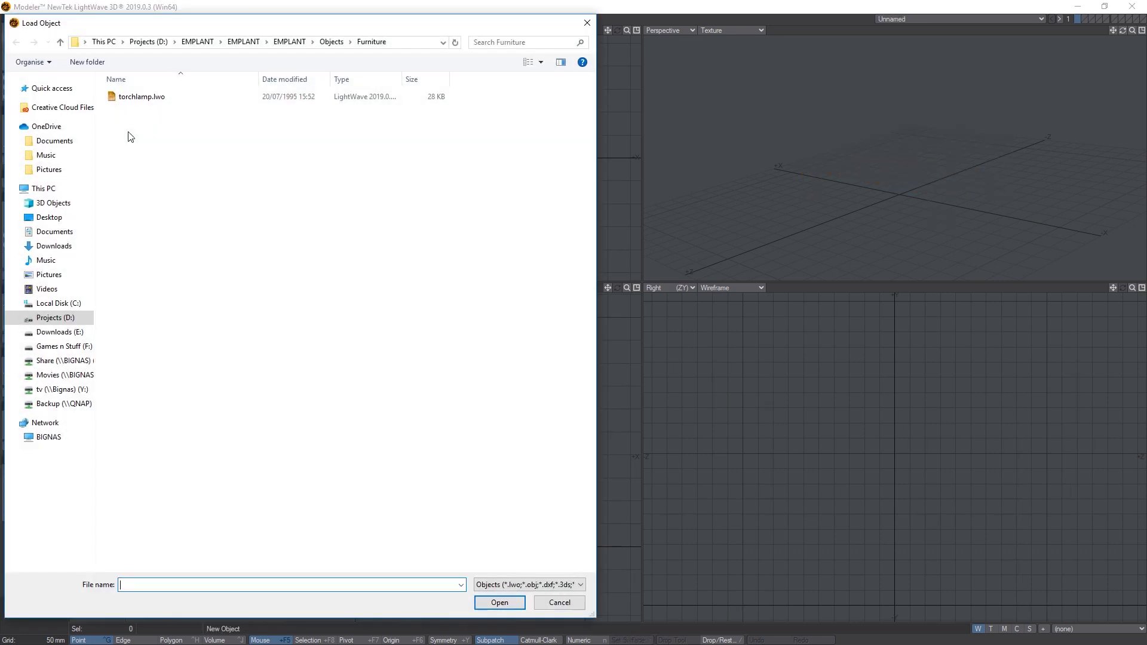
pyautogui.click(332, 42)
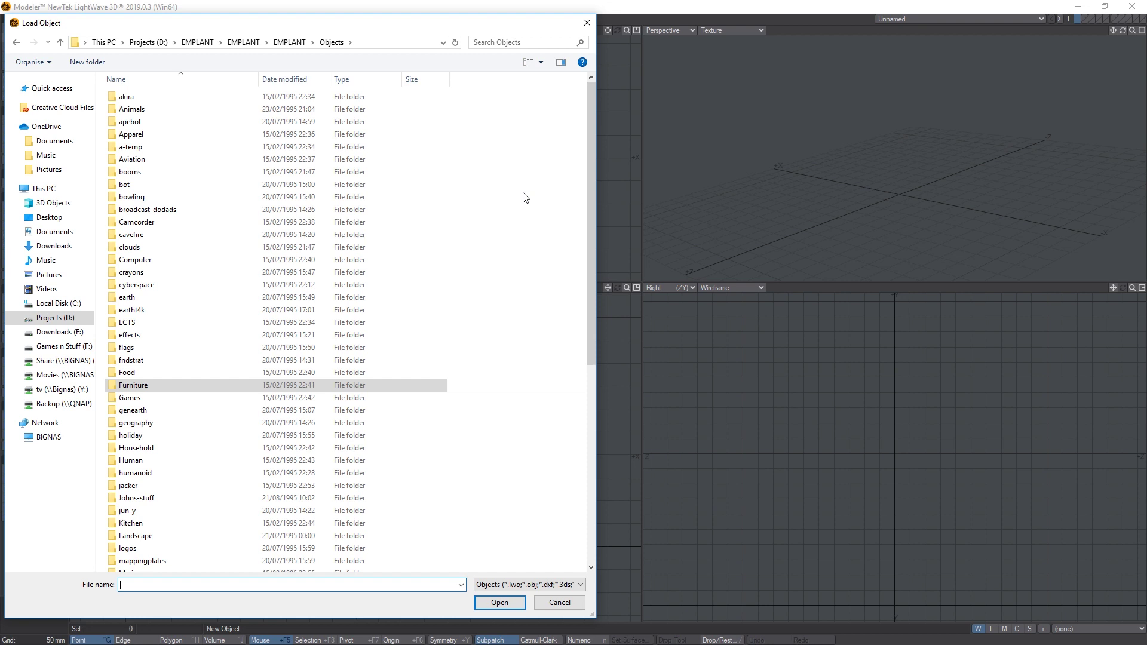
pyautogui.moveTo(195, 366)
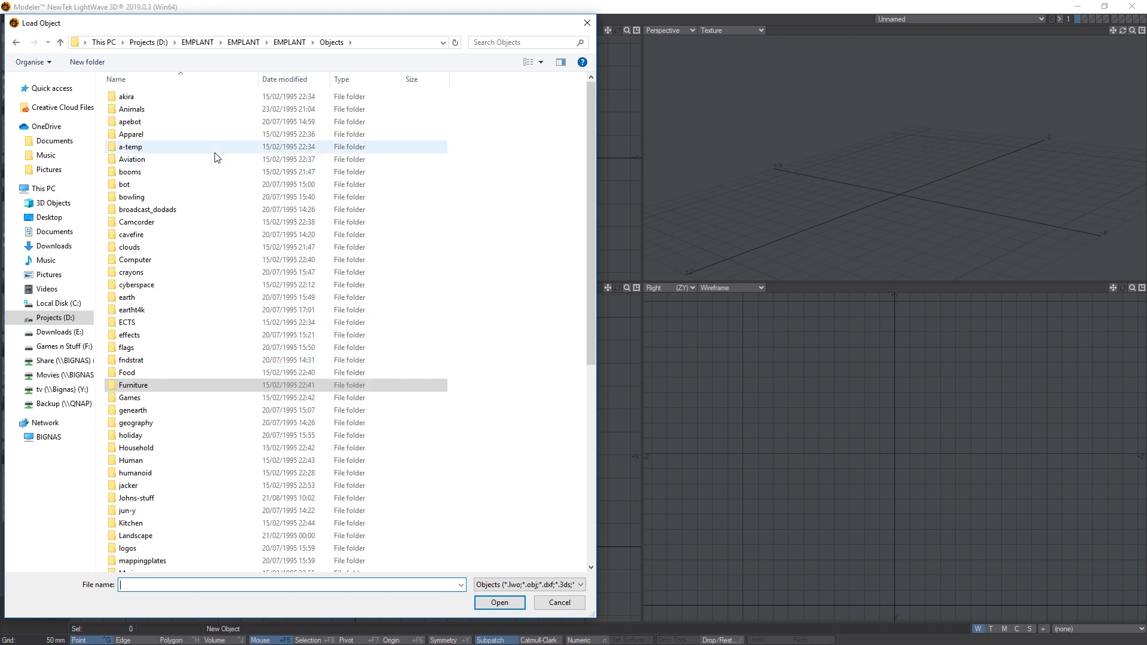
pyautogui.doubleClick(143, 110)
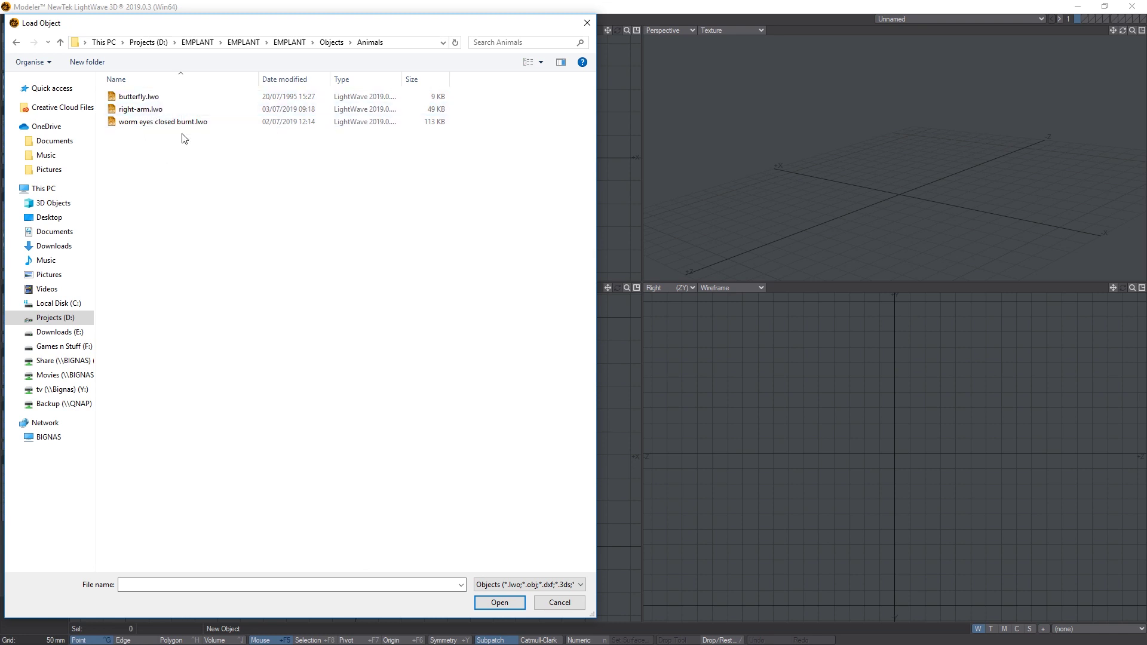
pyautogui.click(529, 585)
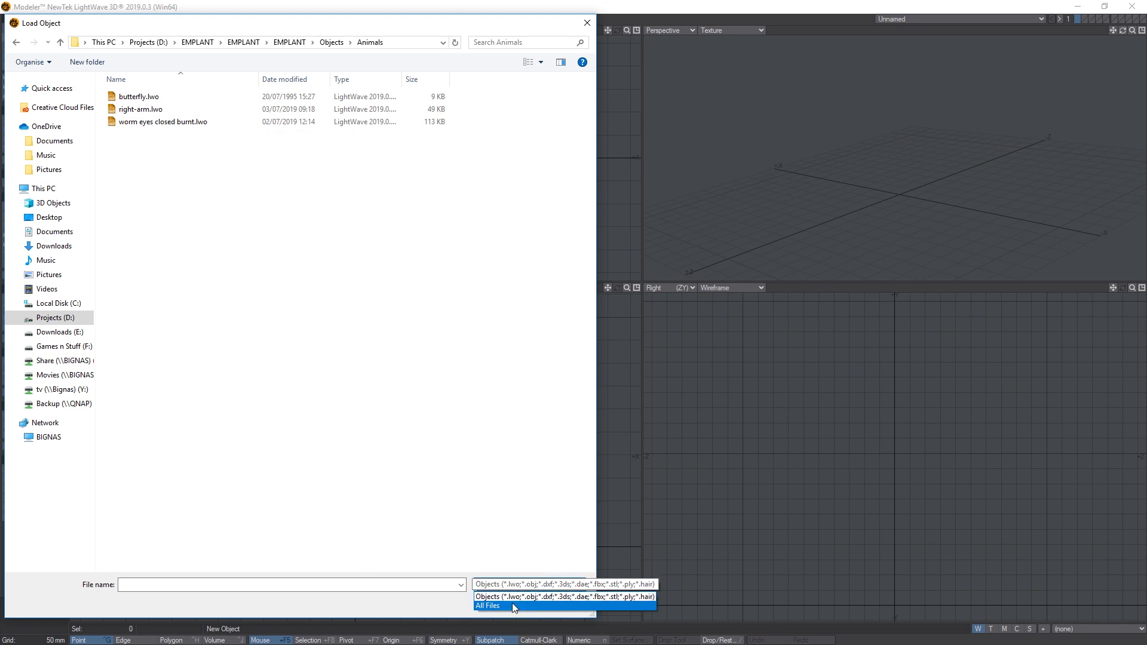
pyautogui.click(512, 605)
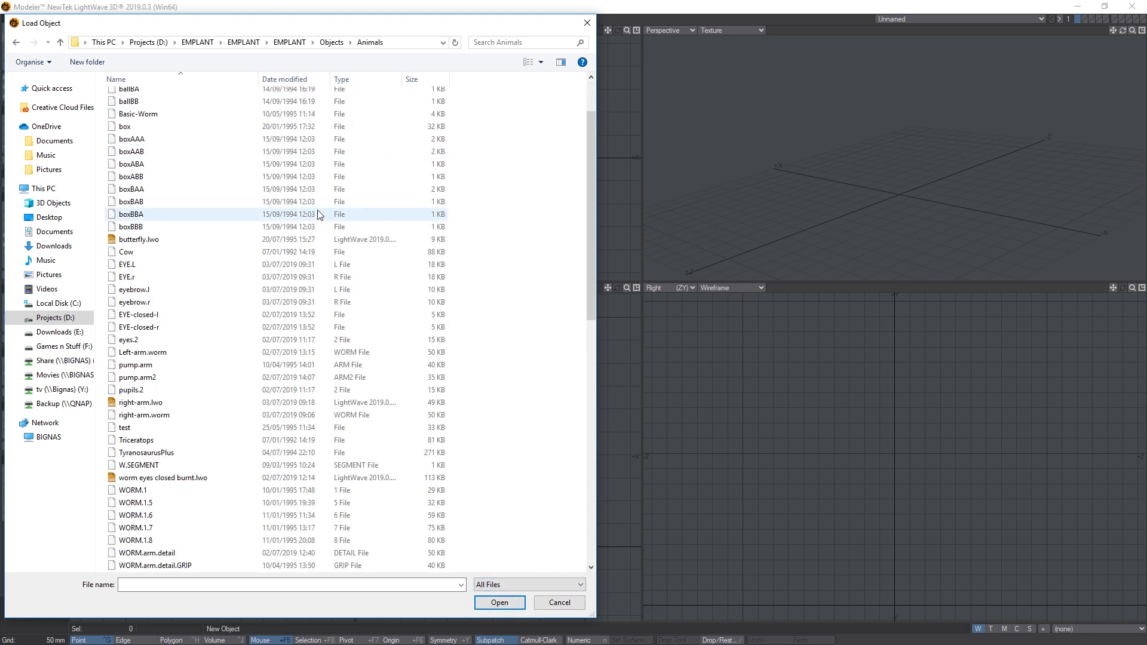
# Look through the old worm model files in the Animals folder
pyautogui.scroll(-8, 318, 213)
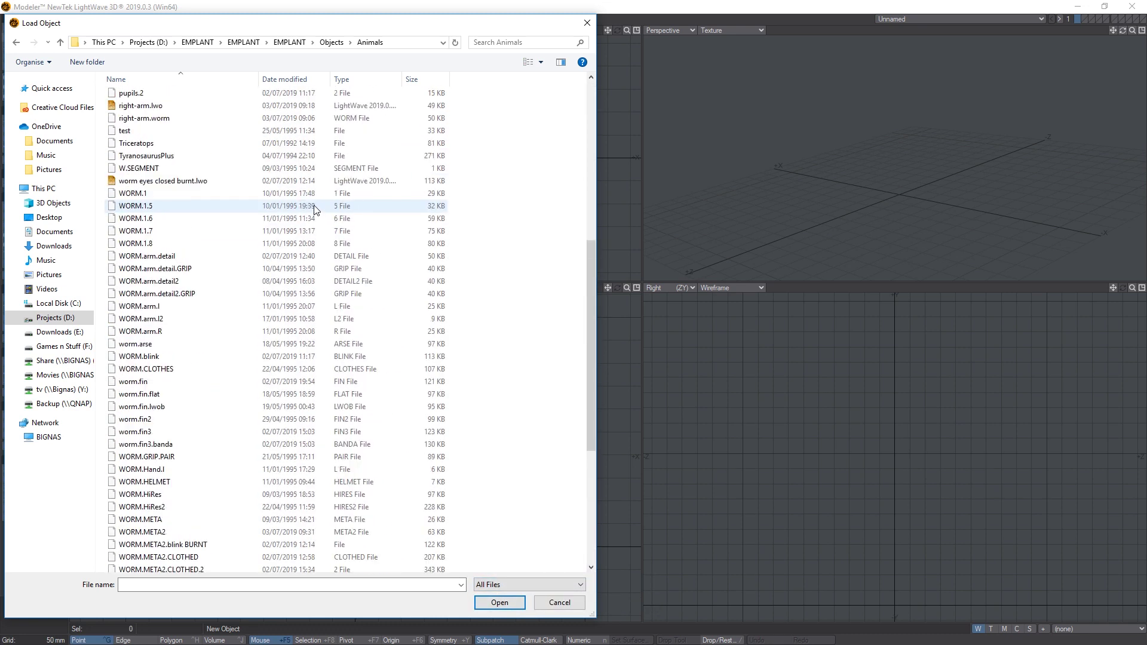
pyautogui.scroll(10, 315, 209)
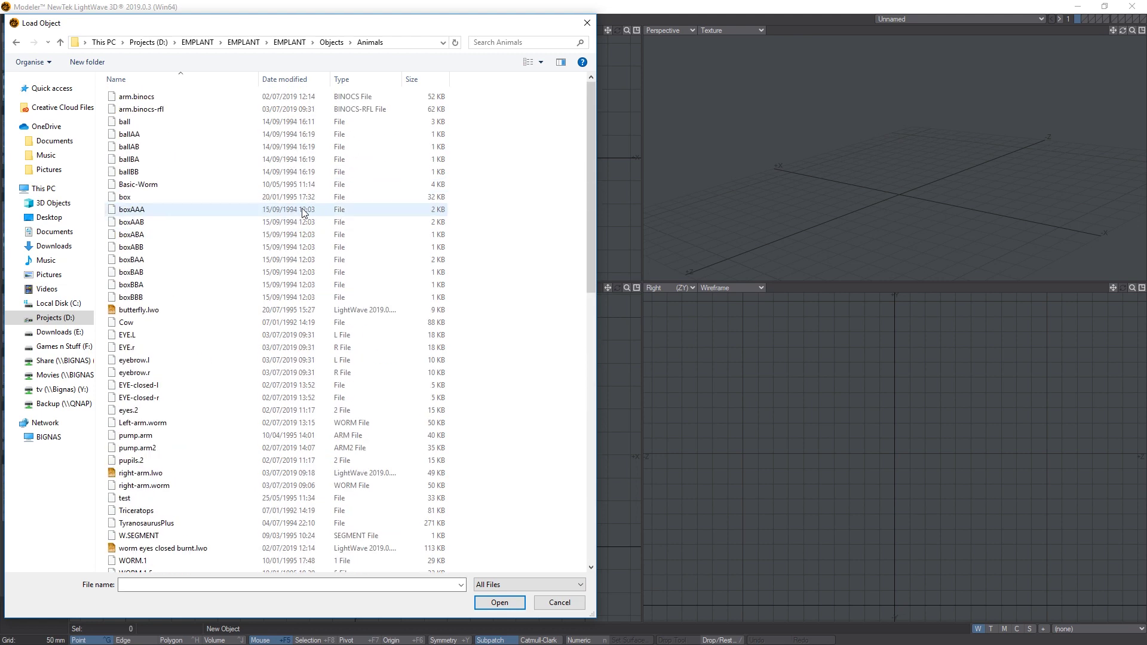
pyautogui.scroll(-9, 296, 221)
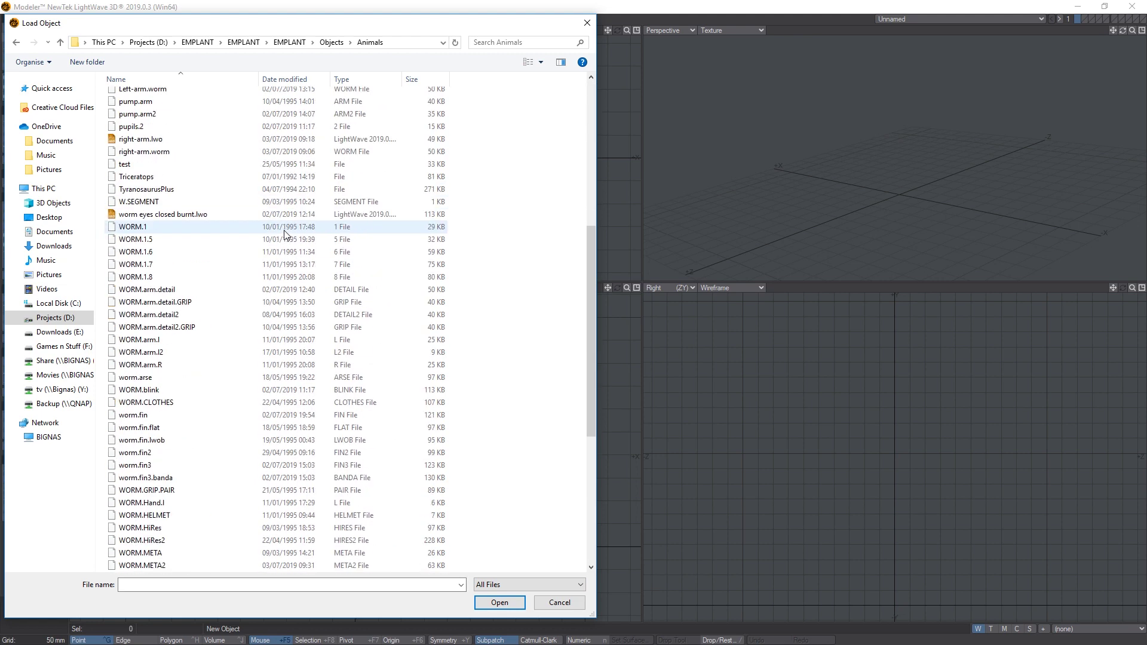
pyautogui.scroll(-1, 280, 234)
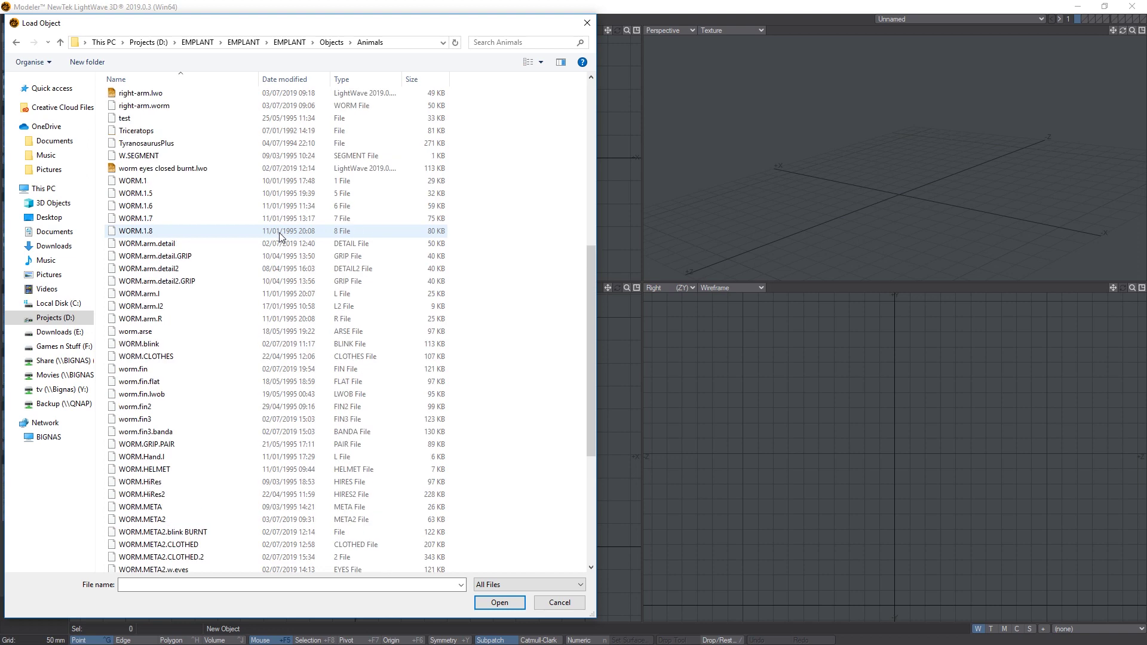
pyautogui.scroll(10, 278, 231)
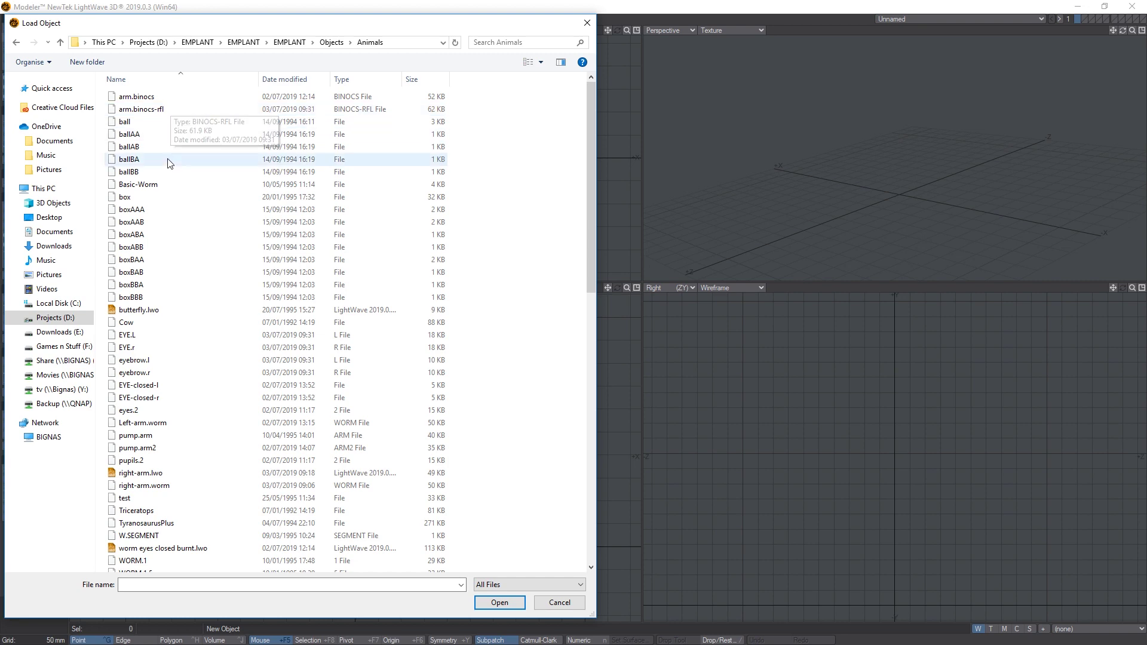
pyautogui.scroll(-6, 172, 168)
pyautogui.scroll(-4, 172, 169)
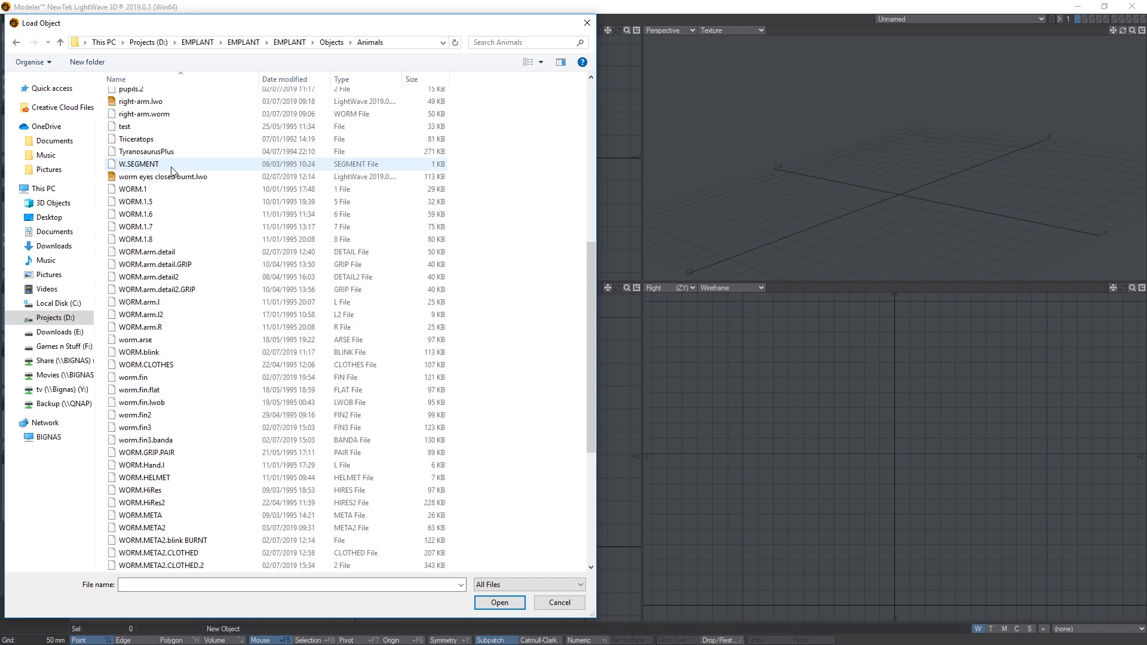
# Load the worm.arse object, keep its partially loaded geometry, and inspect the worm from several angles in the perspective view
pyautogui.doubleClick(153, 339)
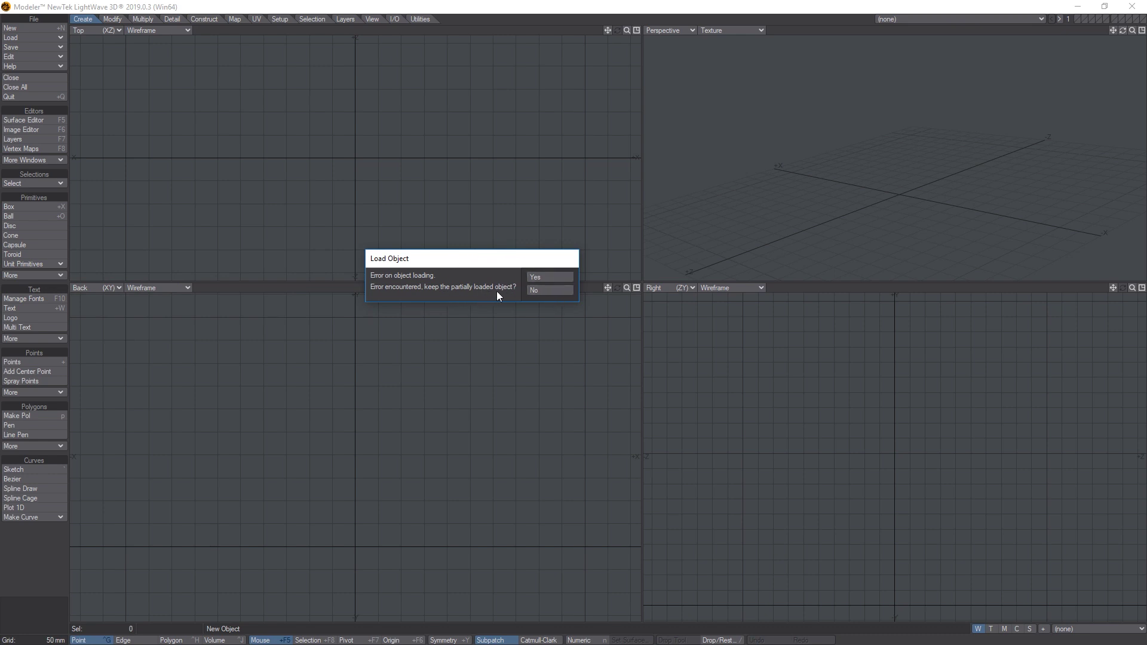
pyautogui.click(550, 276)
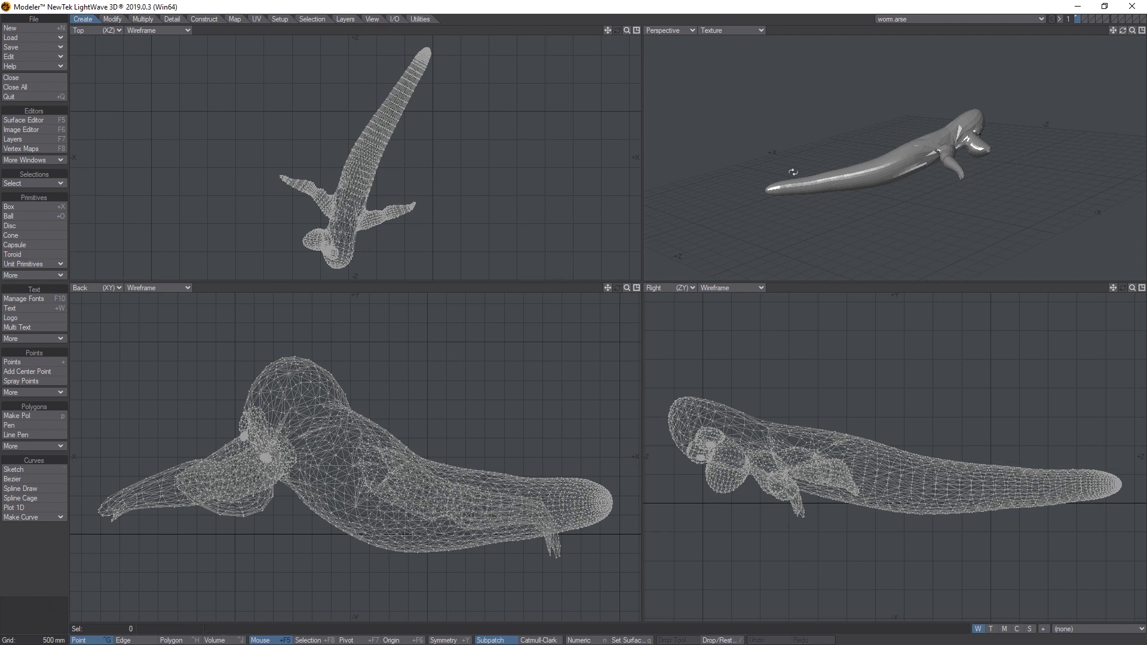
pyautogui.keyDown('alt'); pyautogui.moveTo(921, 159); pyautogui.dragTo(800, 94); pyautogui.keyUp('alt')
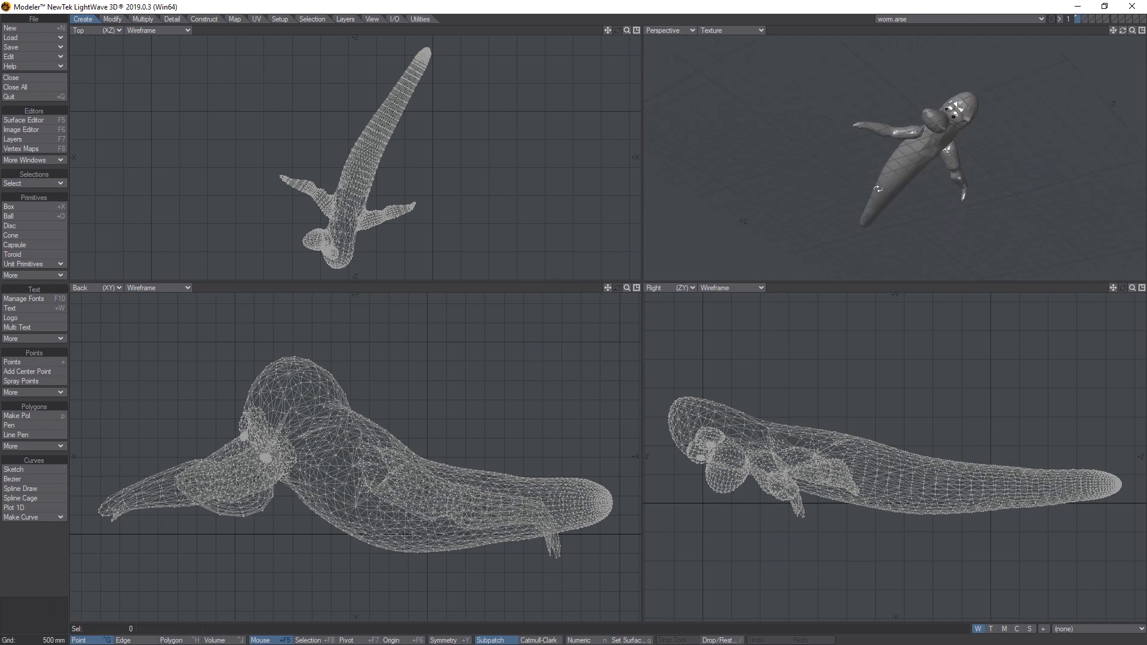
pyautogui.moveTo(878, 189)
pyautogui.keyDown('alt'); pyautogui.mouseDown()
pyautogui.moveTo(848, 250)
pyautogui.moveTo(818, 239)
pyautogui.moveTo(874, 89)
pyautogui.moveTo(872, 274)
pyautogui.moveTo(886, 108)
pyautogui.moveTo(800, 197)
pyautogui.moveTo(878, 245)
pyautogui.moveTo(960, 141)
pyautogui.moveTo(761, 187)
pyautogui.moveTo(908, 59)
pyautogui.moveTo(865, 90)
pyautogui.moveTo(909, 127)
pyautogui.moveTo(901, 245)
pyautogui.moveTo(911, 266)
pyautogui.moveTo(896, 108)
pyautogui.moveTo(853, 100)
pyautogui.moveTo(857, 185)
pyautogui.mouseUp(); pyautogui.keyUp('alt')
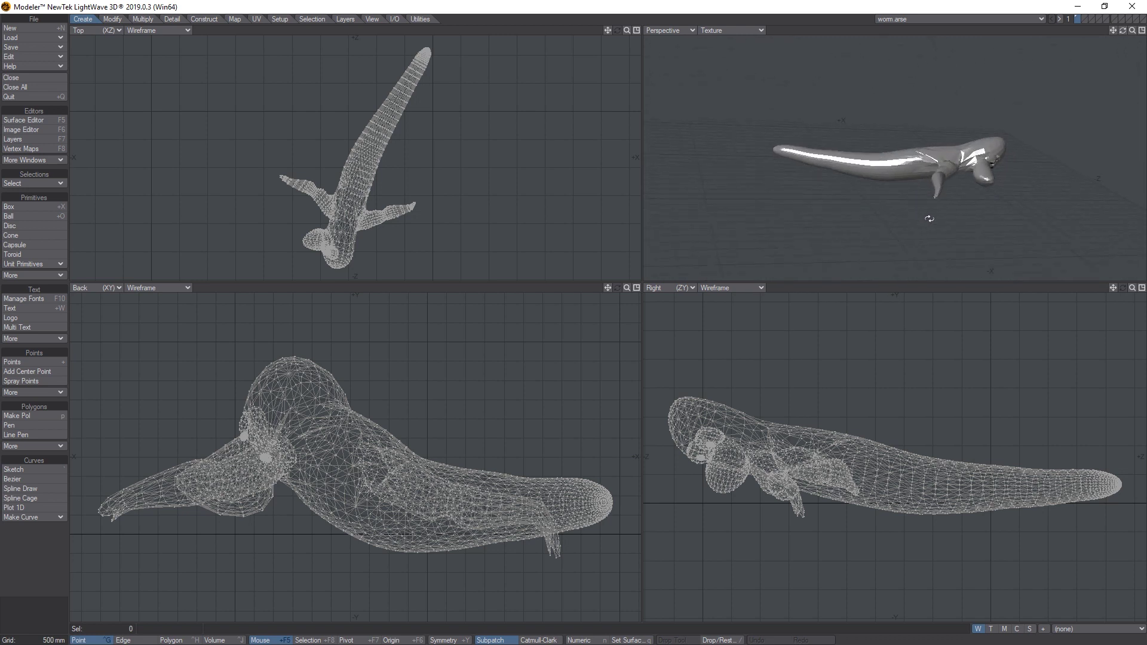
# Close all open objects and load WORM.META2 from the Animals folder with All Files listed
pyautogui.click(7, 89)
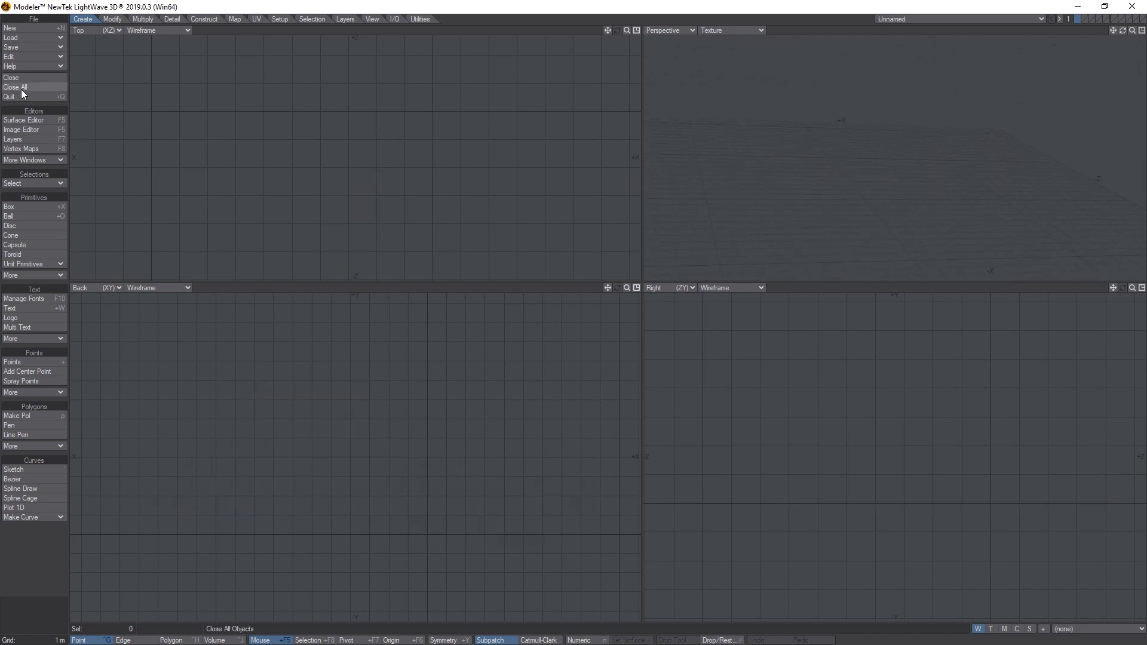
pyautogui.click(27, 37)
pyautogui.click(27, 38)
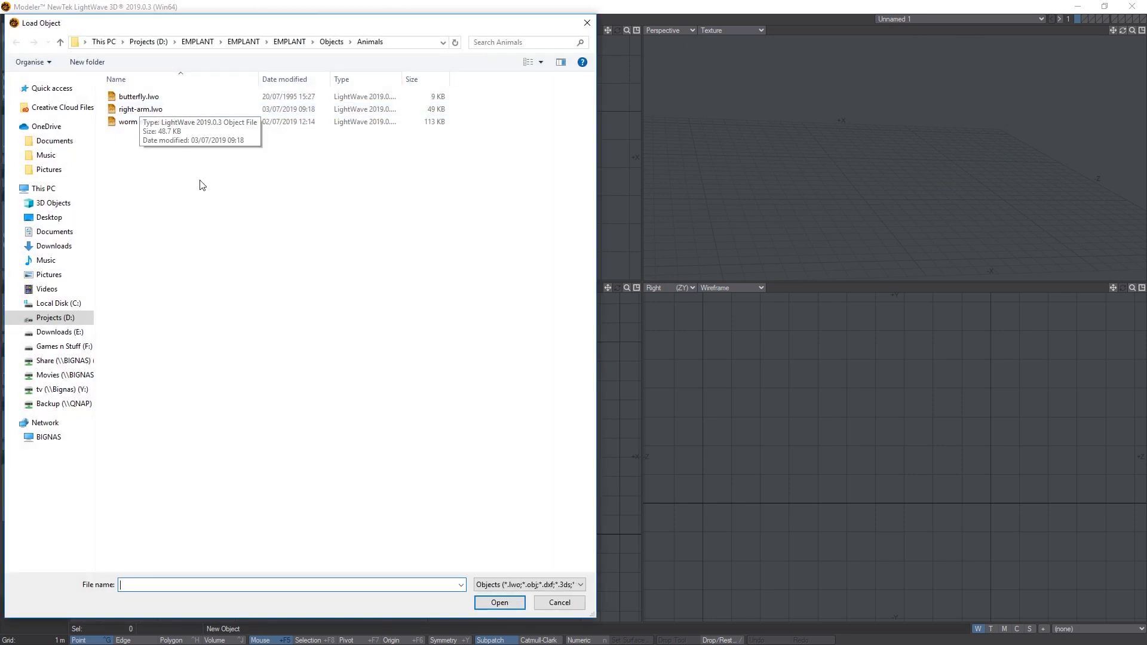
pyautogui.click(535, 586)
pyautogui.click(532, 606)
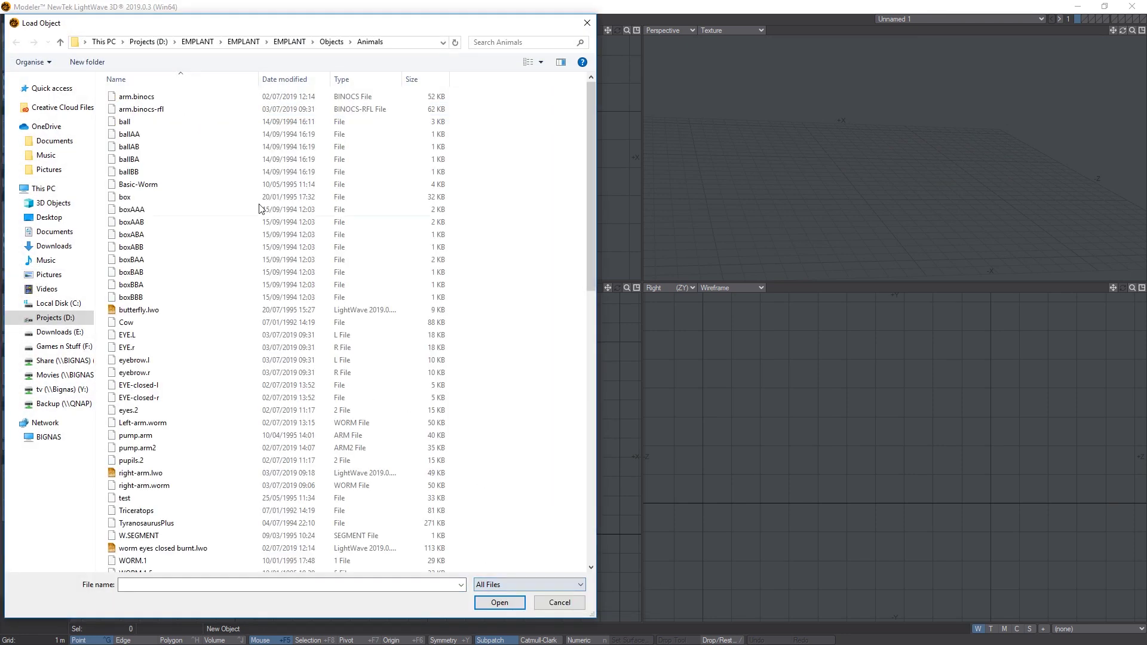
pyautogui.scroll(-15, 250, 239)
pyautogui.scroll(3, 250, 240)
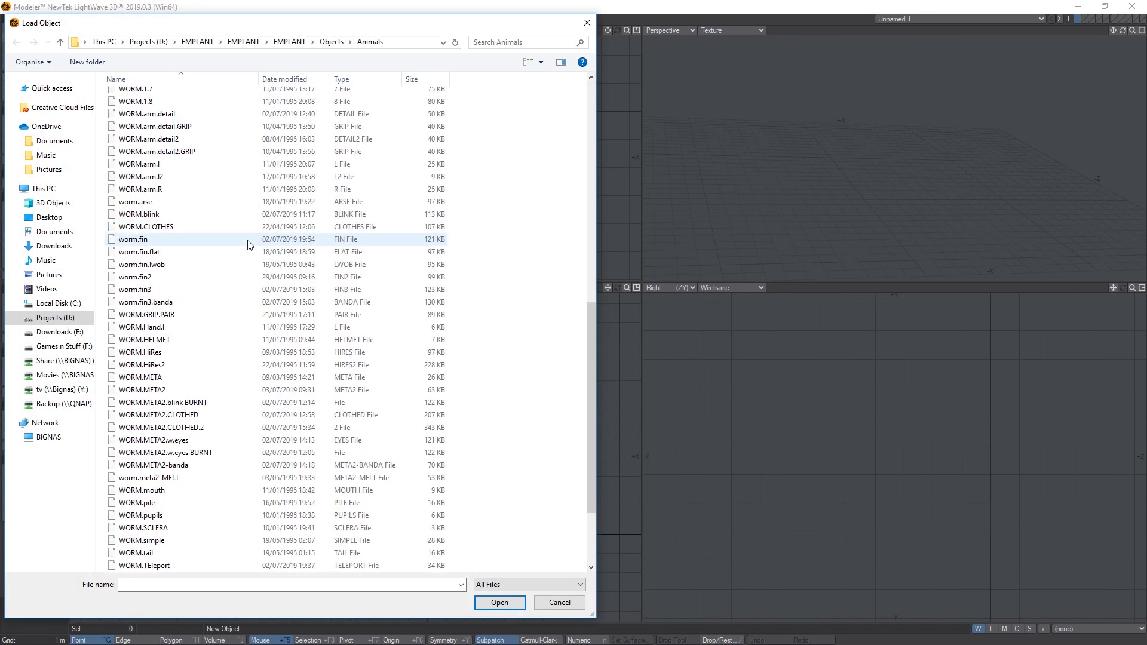
pyautogui.doubleClick(203, 389)
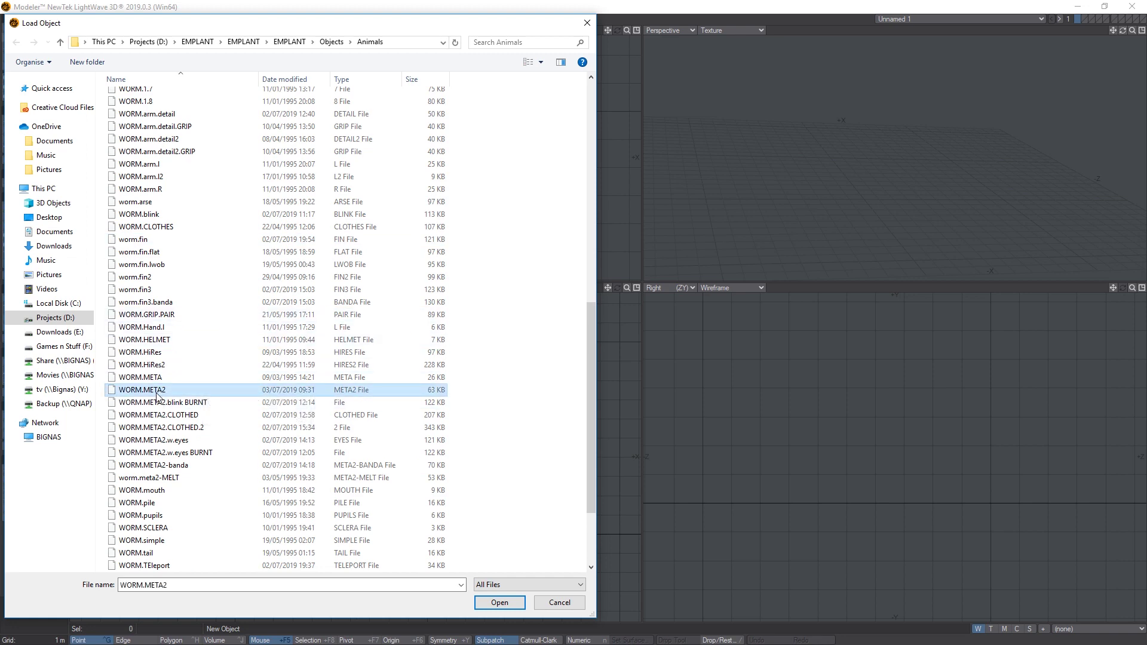
# Inspect the WORM.META2 mesh in perspective, framing one upper arm's points to examine its shoulder joint, and clear the selection
pyautogui.keyDown('alt'); pyautogui.moveTo(789, 182); pyautogui.dragTo(833, 135); pyautogui.keyUp('alt')
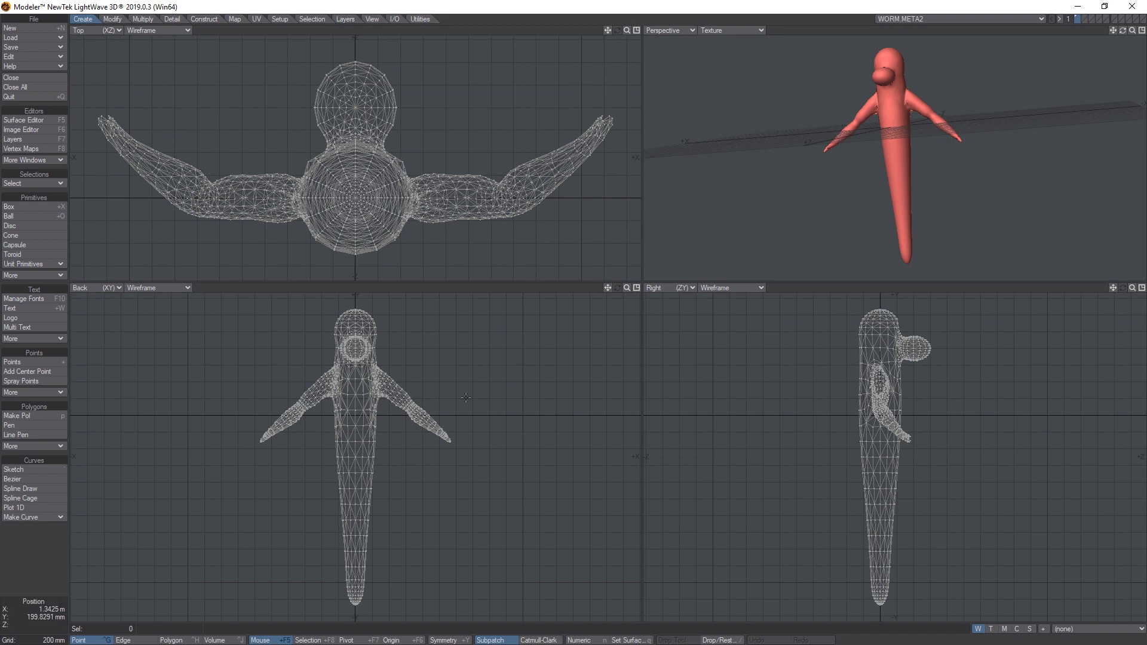
pyautogui.moveTo(378, 381); pyautogui.dragTo(402, 381, button='right')
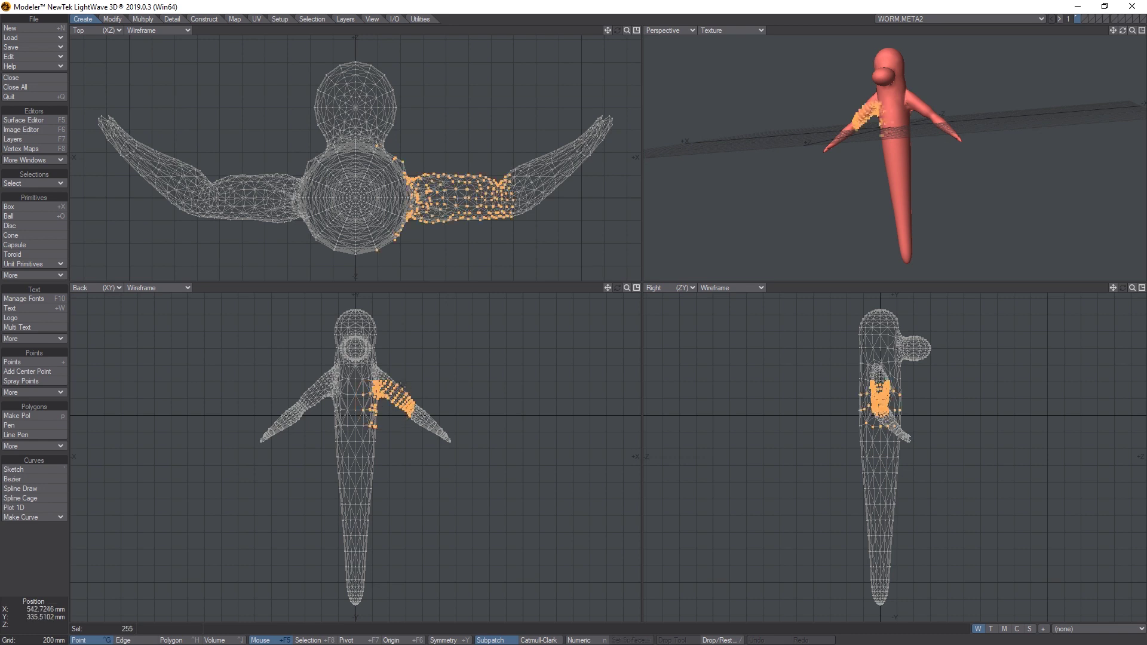
pyautogui.hotkey('shift', 'a')
pyautogui.click(46, 547)
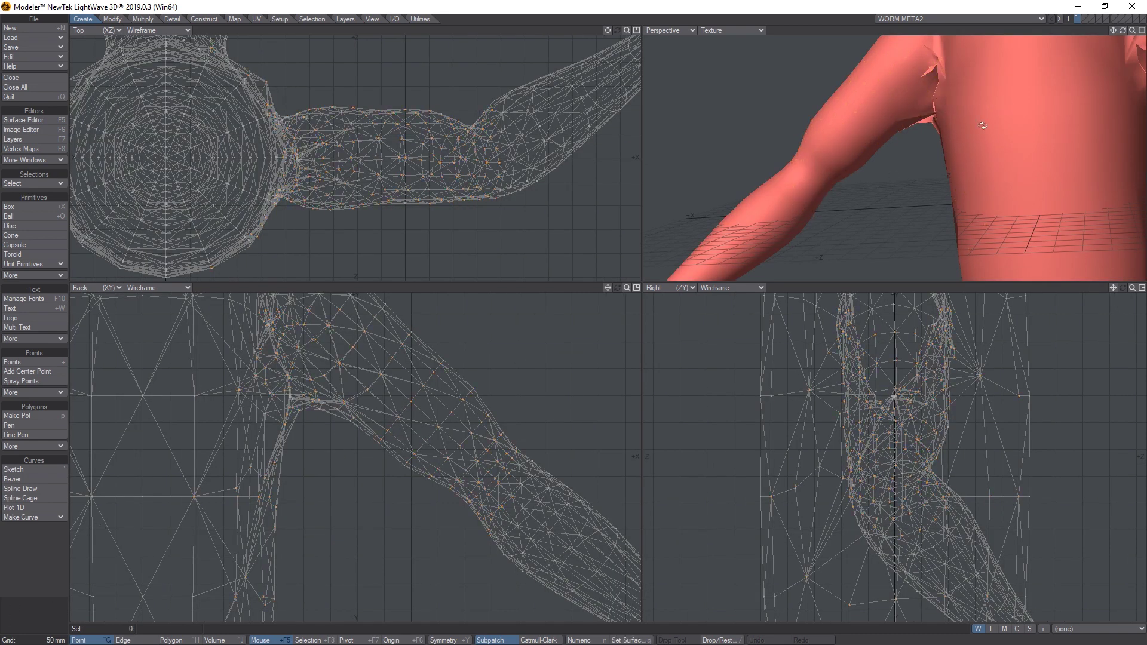
pyautogui.keyDown('alt'); pyautogui.moveTo(872, 227); pyautogui.dragTo(845, 128); pyautogui.keyUp('alt')
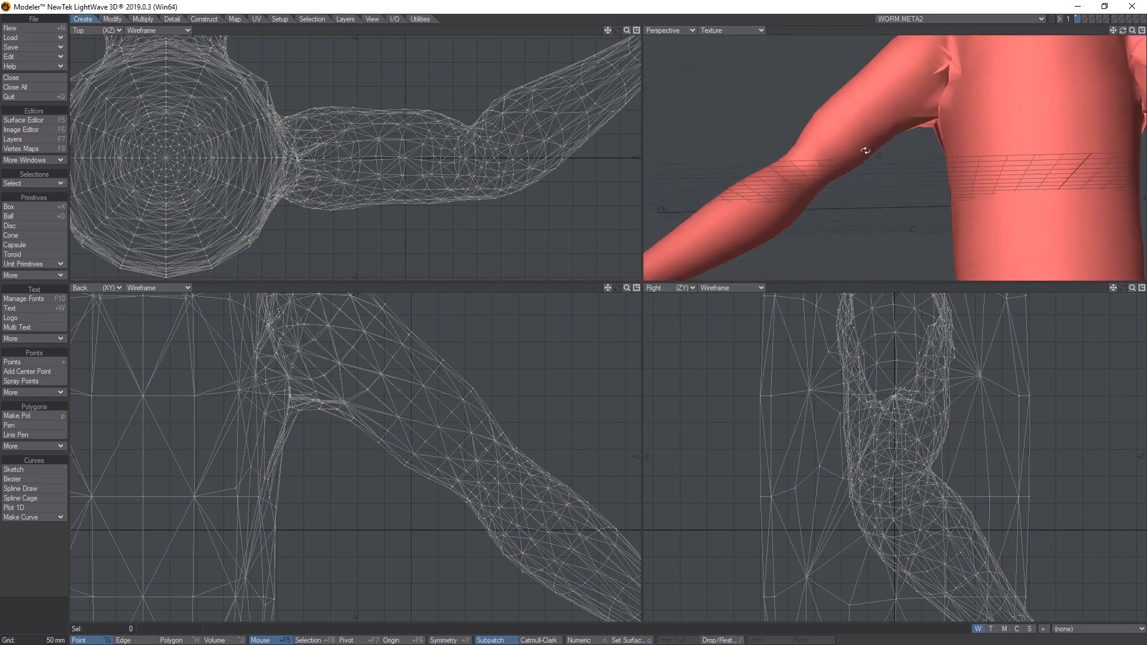
pyautogui.press('a')
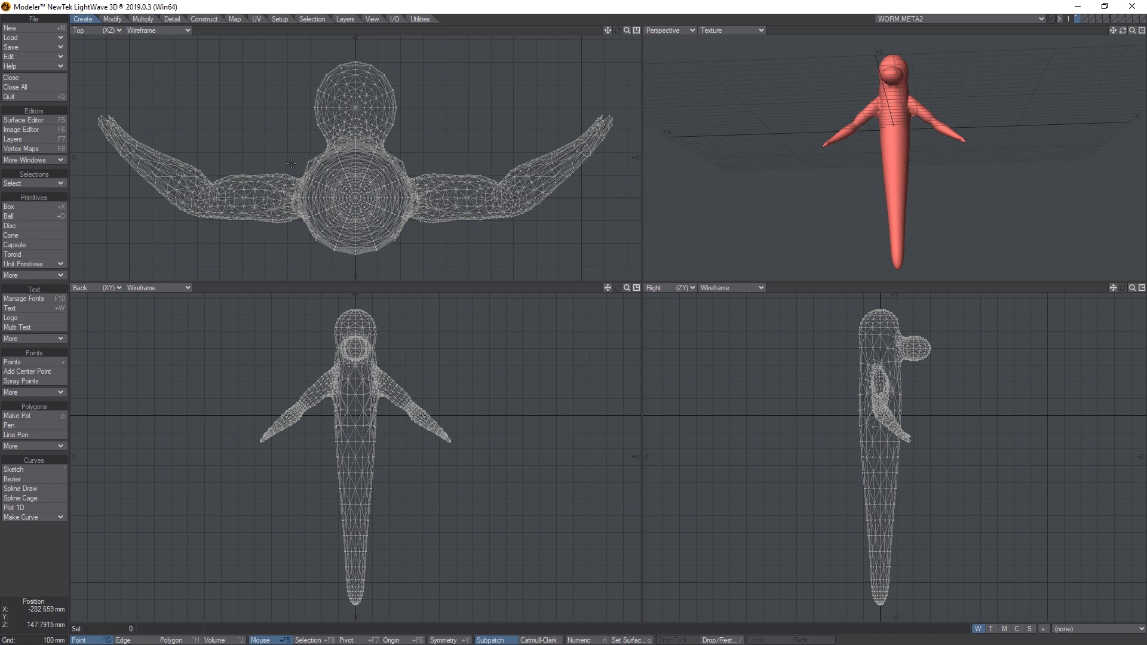
# Frame the points at the opposite shoulder, clear the selection, and examine the worm's arm joints from several angles
pyautogui.moveTo(293, 158); pyautogui.dragTo(307, 158, button='right')
pyautogui.hotkey('shift', 'a')
pyautogui.click(60, 536)
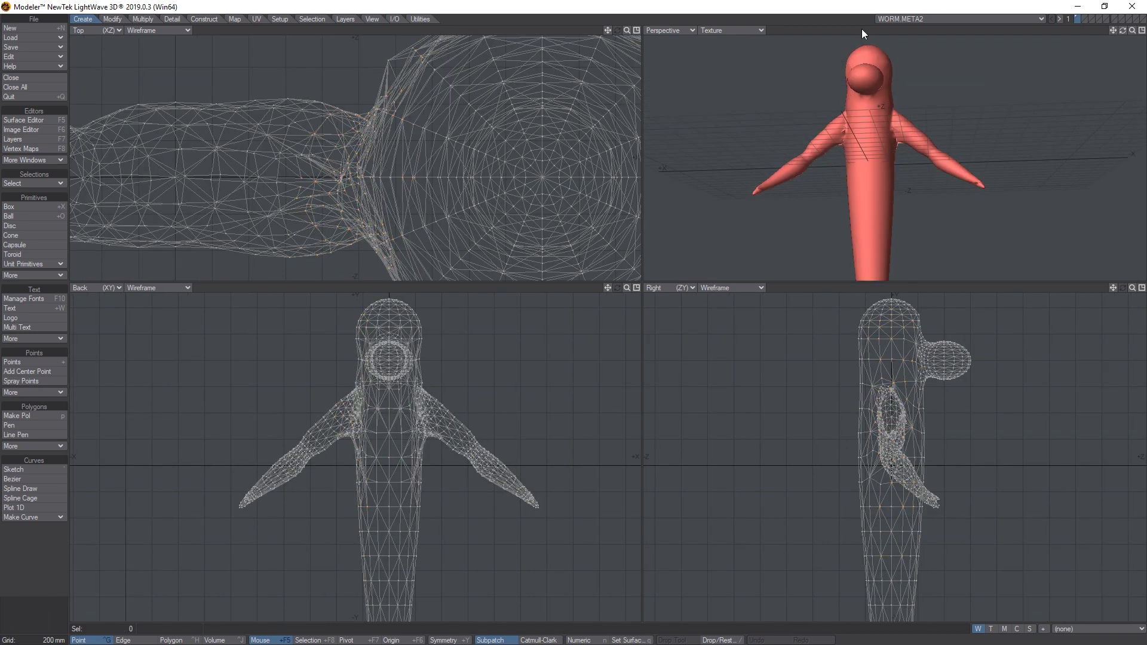
pyautogui.keyDown('alt'); pyautogui.moveTo(819, 126); pyautogui.dragTo(862, 102); pyautogui.keyUp('alt')
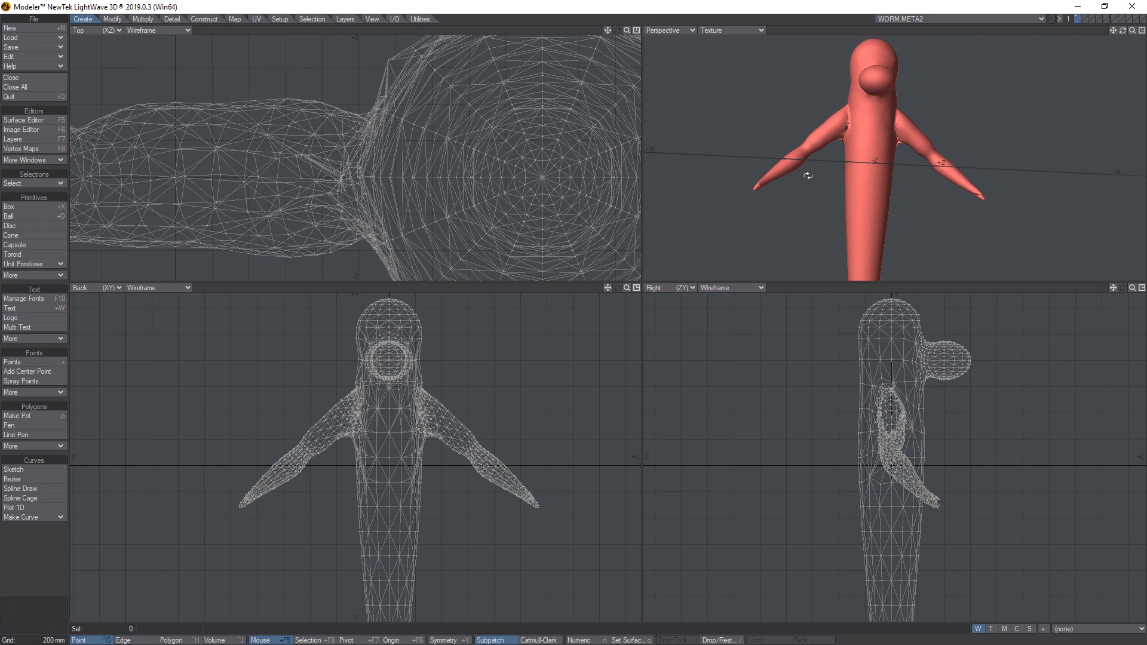
pyautogui.keyDown('alt'); pyautogui.moveTo(806, 174); pyautogui.dragTo(939, 123); pyautogui.keyUp('alt')
# Frame the armpit points, clear the selection, and examine the joint with the perspective view shaded as Textured Wire
pyautogui.moveTo(418, 425); pyautogui.dragTo(434, 441)
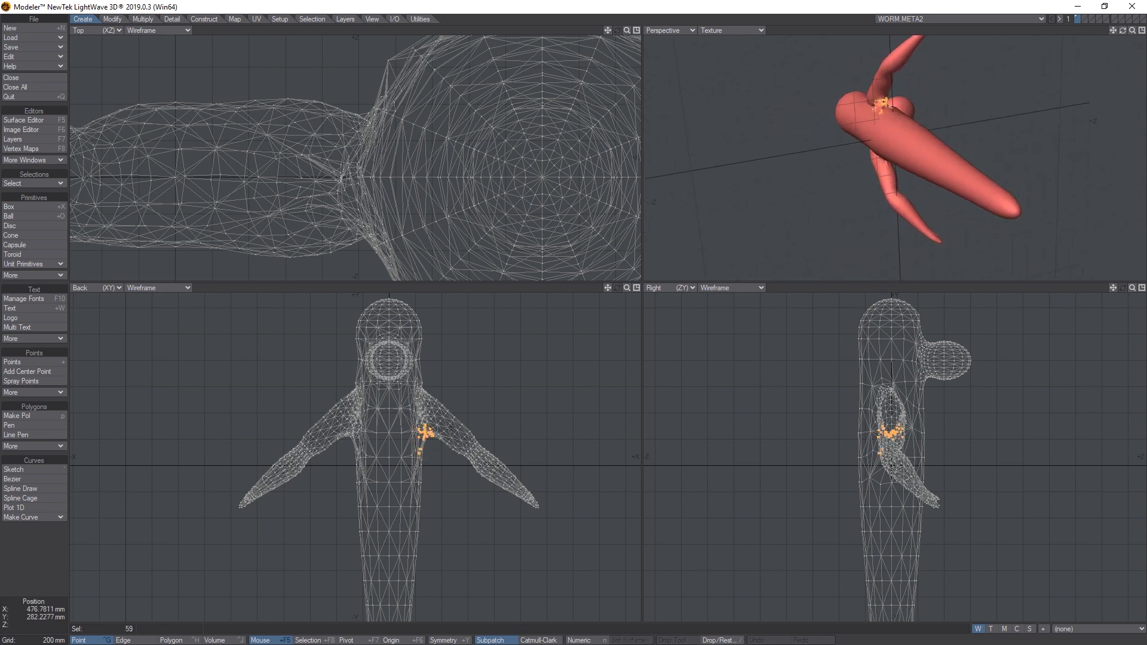
pyautogui.hotkey('shift', 'a')
pyautogui.click(73, 554)
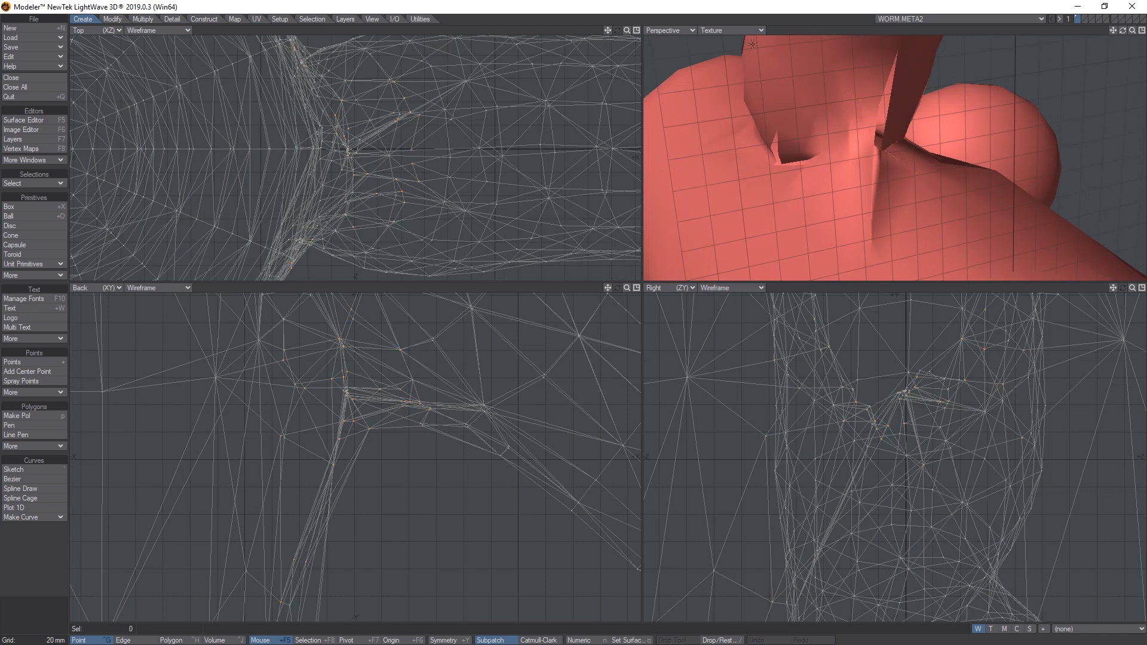
pyautogui.click(735, 29)
pyautogui.click(740, 93)
pyautogui.moveTo(770, 104)
pyautogui.keyDown('alt'); pyautogui.mouseDown()
pyautogui.moveTo(812, 120)
pyautogui.moveTo(869, 95)
pyautogui.moveTo(882, 105)
pyautogui.mouseUp(); pyautogui.keyUp('alt')
# Switch to polygon selection, pick out the sliver polygons in the armpit to examine them, and clear the selection
pyautogui.press('space')
pyautogui.press('space')
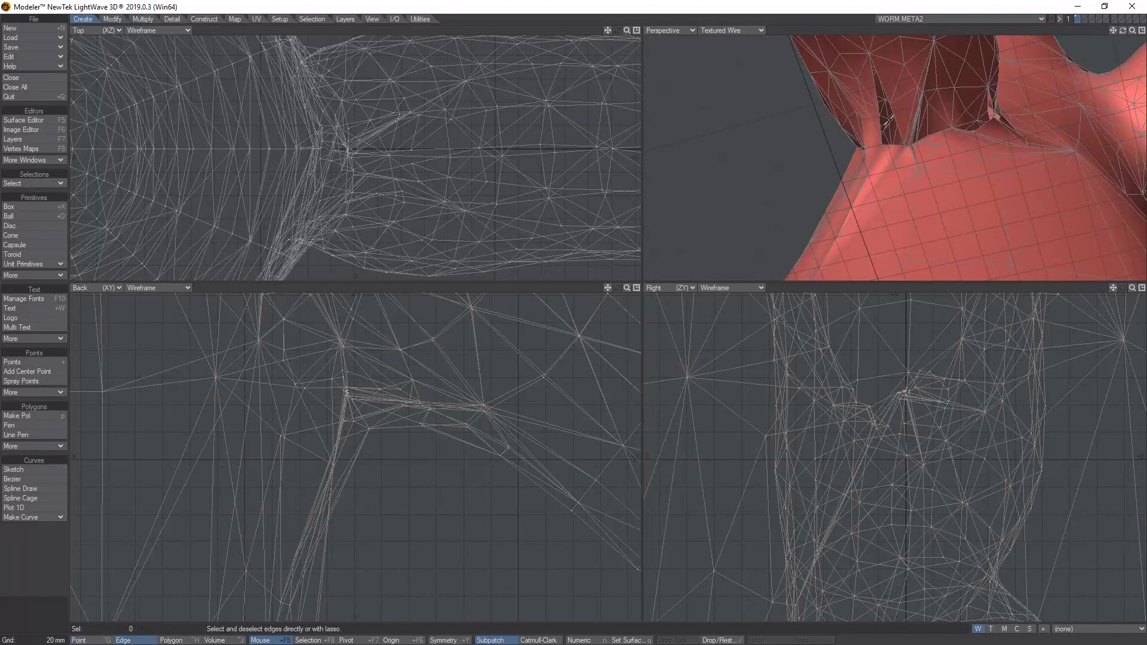
pyautogui.click(889, 122)
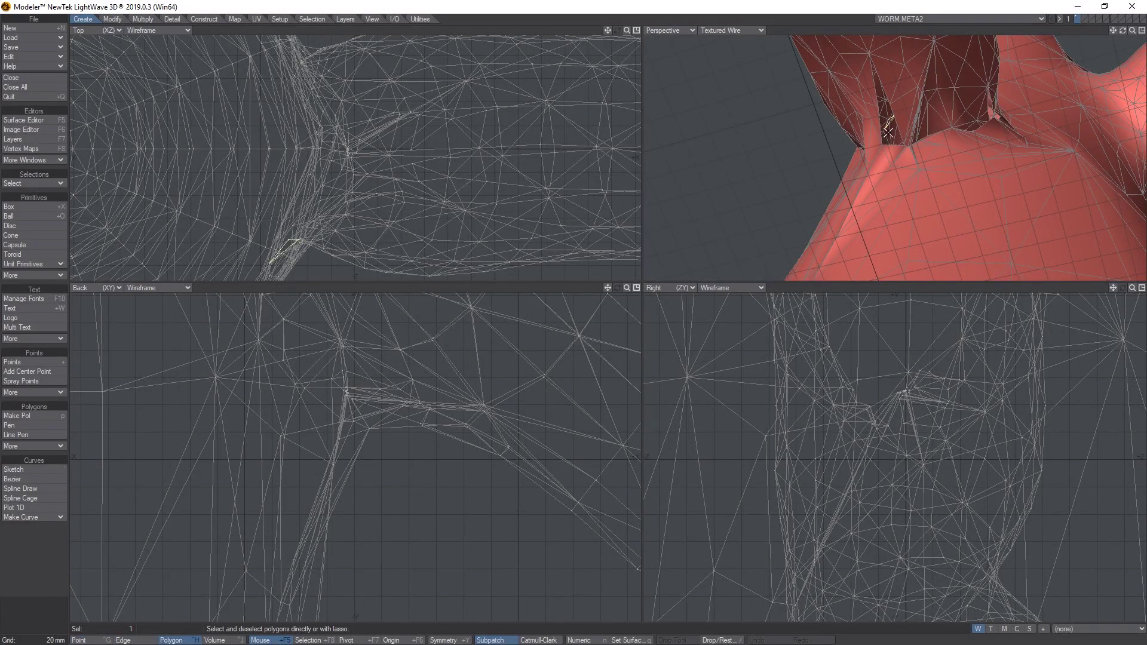
pyautogui.click(57, 557)
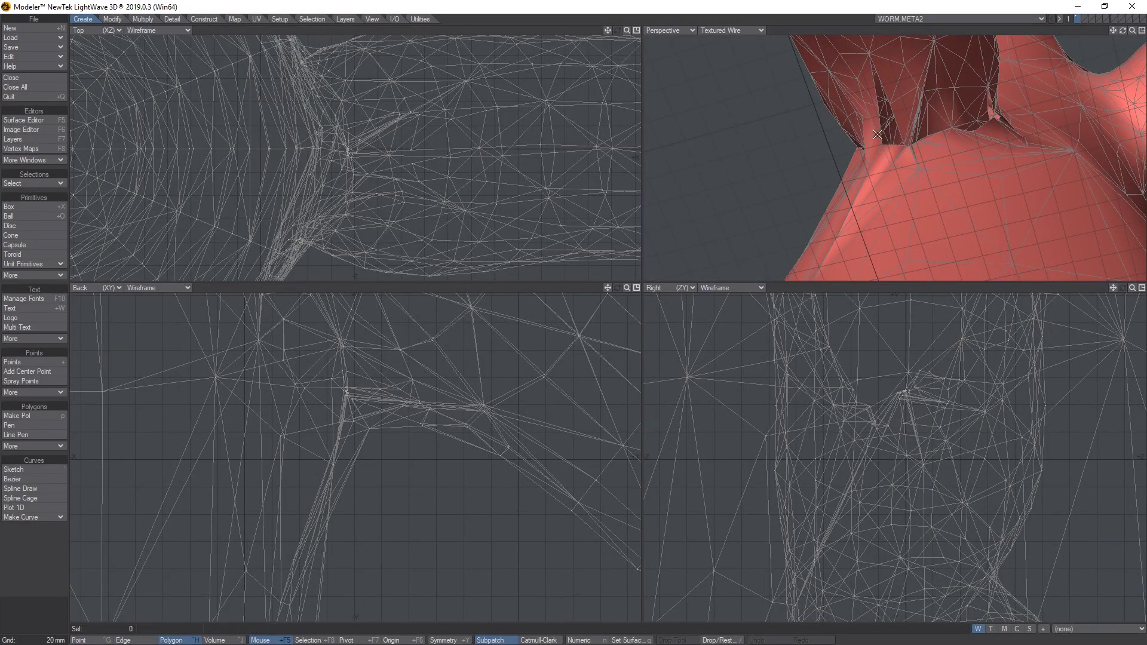
pyautogui.moveTo(877, 133)
pyautogui.mouseDown()
pyautogui.moveTo(897, 121)
pyautogui.moveTo(870, 84)
pyautogui.moveTo(873, 60)
pyautogui.mouseUp()
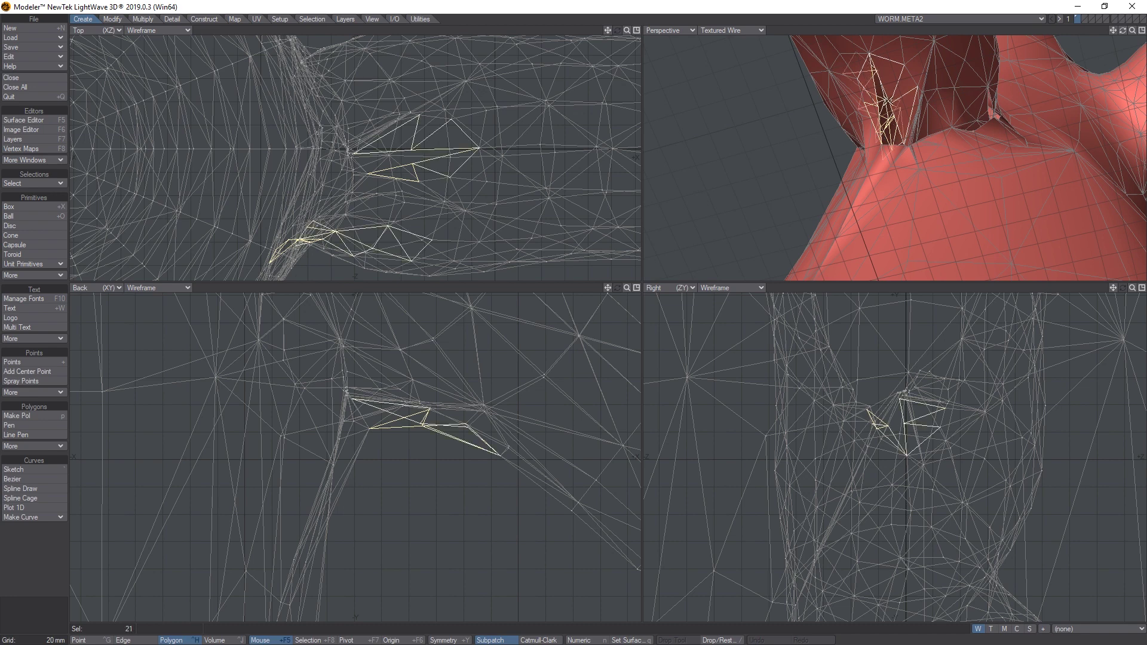
pyautogui.click(45, 612)
# Fit the whole worm in the views, return the perspective shading to Texture, and inspect the worm from several angles
pyautogui.moveTo(824, 120)
pyautogui.keyDown('alt'); pyautogui.mouseDown()
pyautogui.moveTo(843, 72)
pyautogui.moveTo(907, 107)
pyautogui.moveTo(842, 197)
pyautogui.moveTo(869, 179)
pyautogui.moveTo(947, 192)
pyautogui.moveTo(768, 113)
pyautogui.mouseUp(); pyautogui.keyUp('alt')
pyautogui.press('a')
pyautogui.click(737, 30)
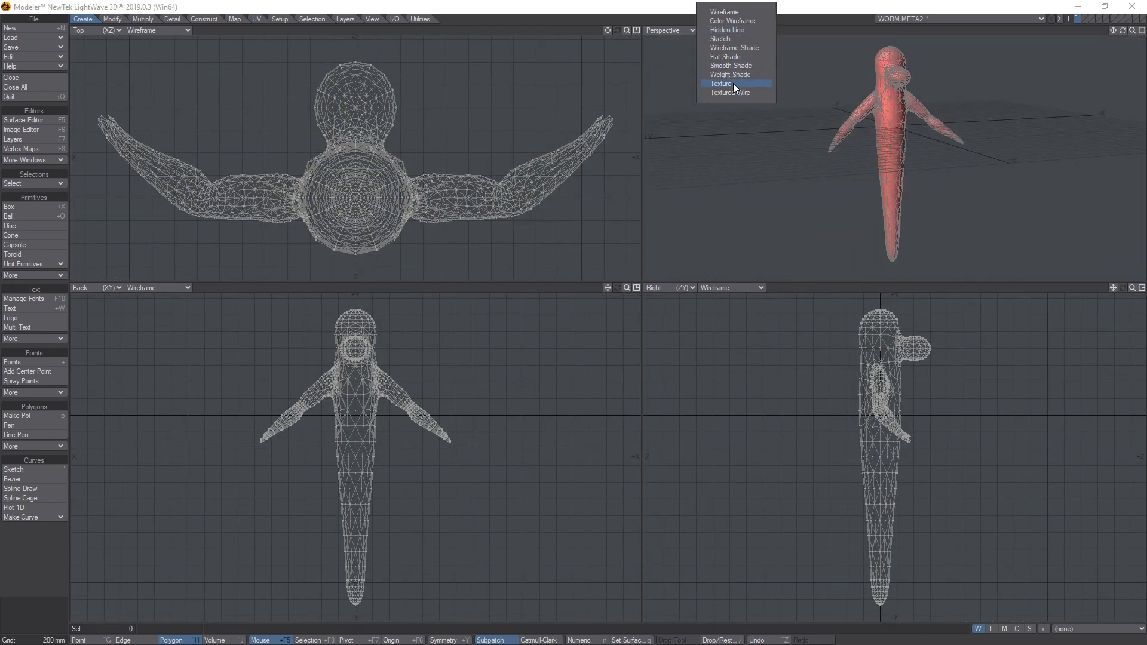
pyautogui.click(733, 83)
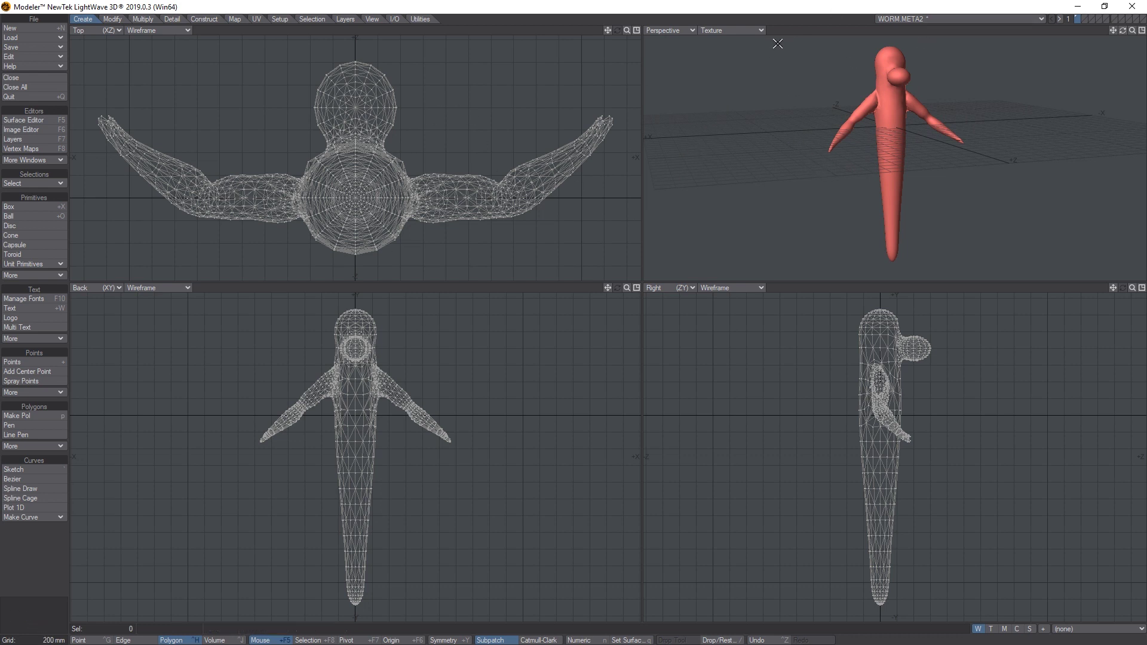
pyautogui.keyDown('alt'); pyautogui.moveTo(828, 156); pyautogui.dragTo(794, 170); pyautogui.keyUp('alt')
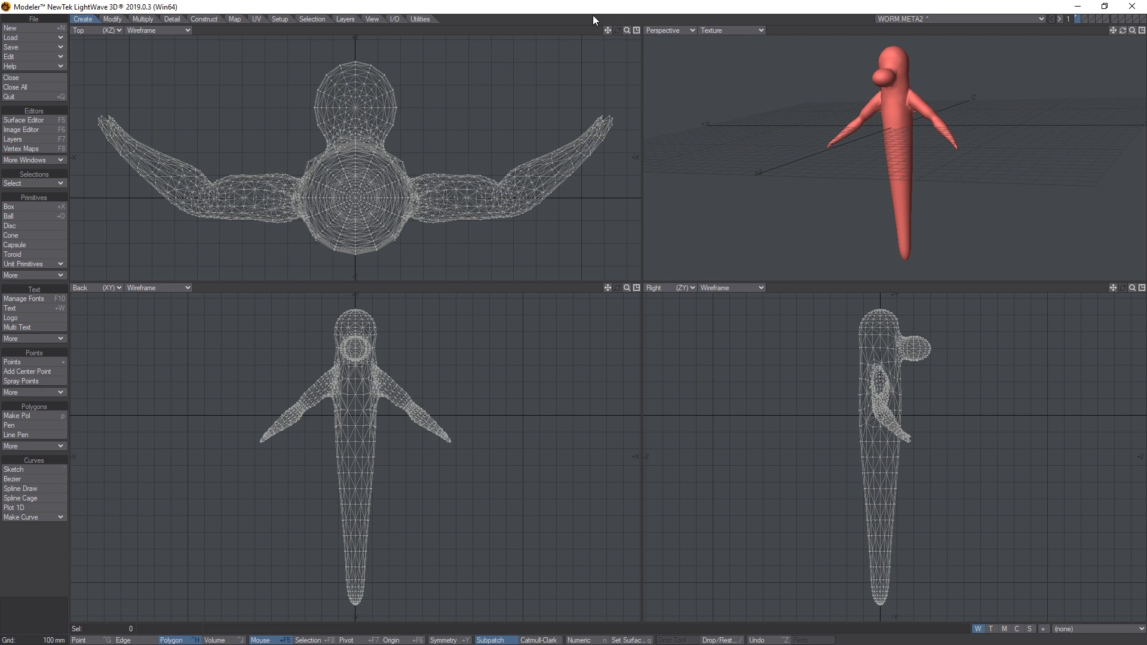
pyautogui.keyDown('alt'); pyautogui.moveTo(813, 150); pyautogui.dragTo(885, 183); pyautogui.keyUp('alt')
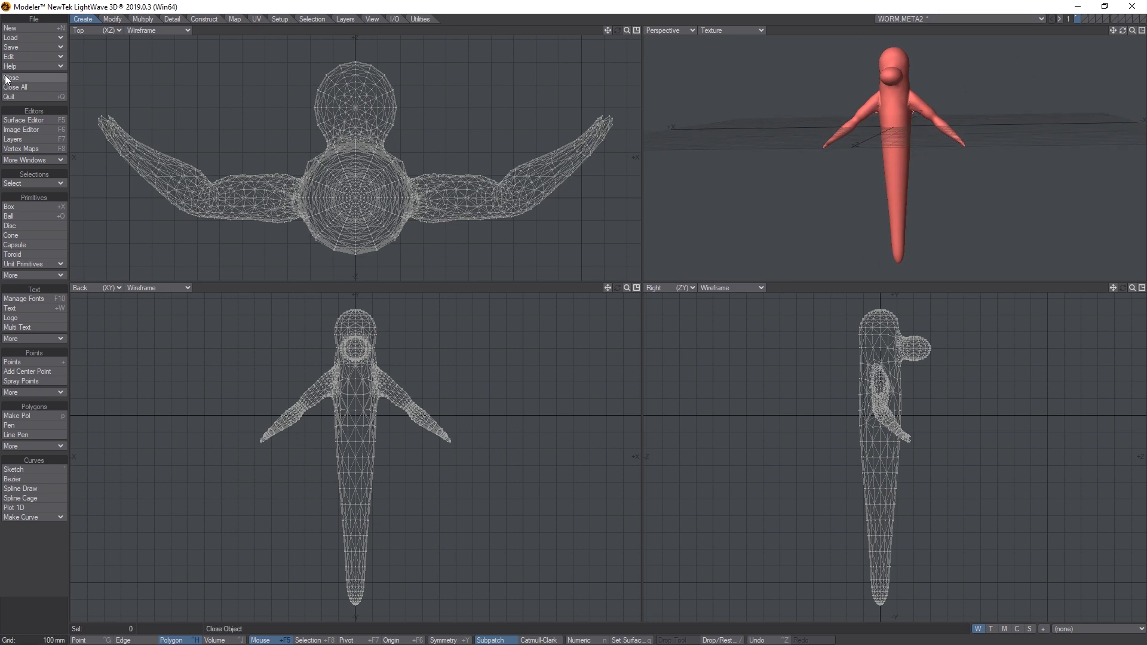
# Start another object load and open the Objects folder of Worms Recovered Cutscenes on the Projects (D:) drive
pyautogui.click(18, 40)
pyautogui.click(24, 40)
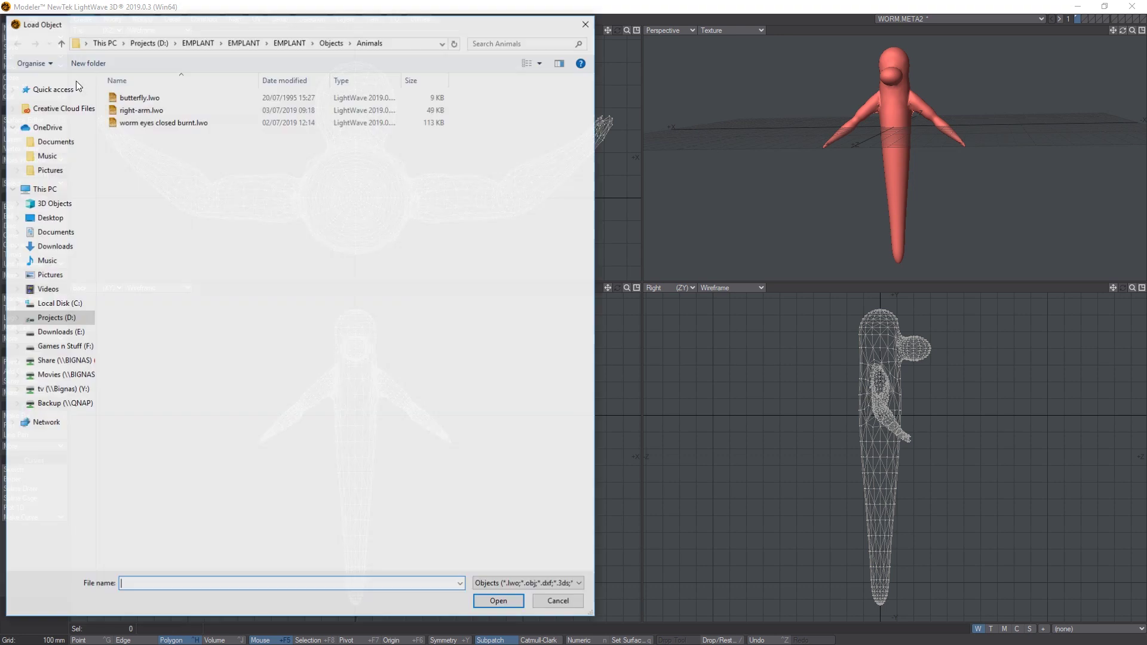
pyautogui.click(148, 41)
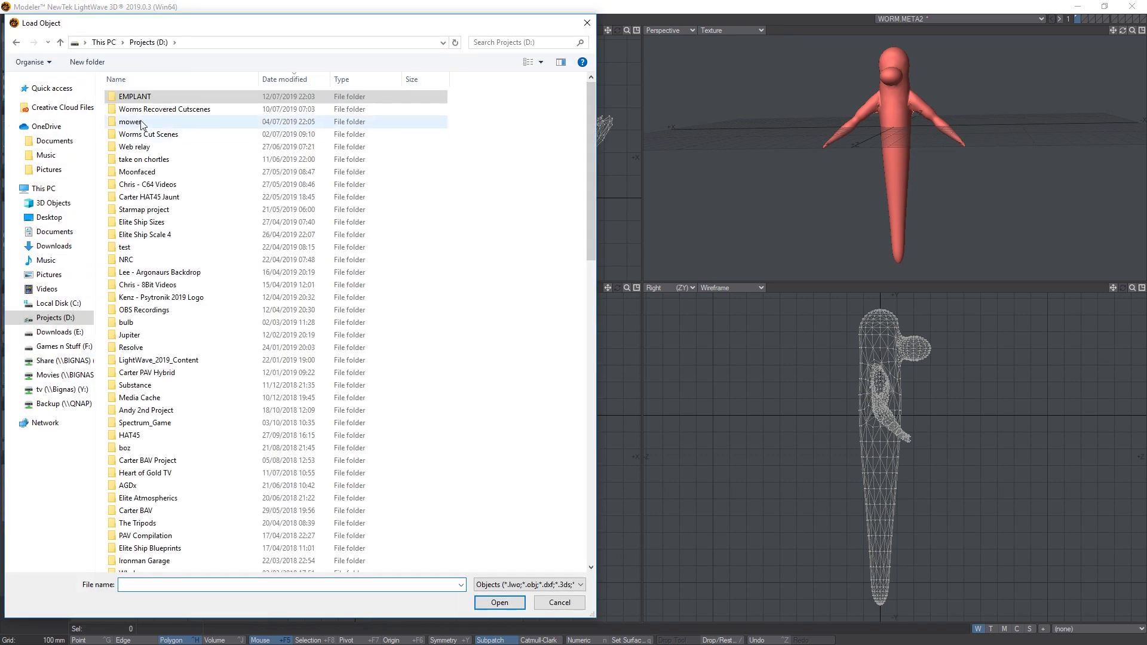
pyautogui.doubleClick(152, 109)
pyautogui.doubleClick(143, 160)
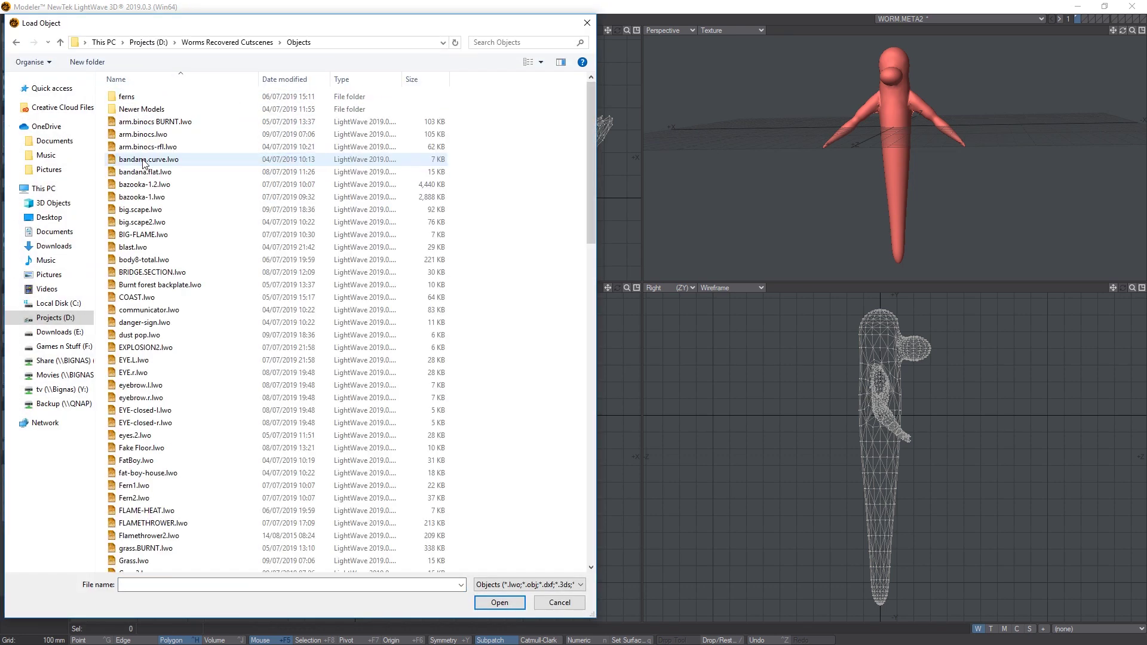
# Look through the recovered cutscene objects and load worm.meta2.lwo
pyautogui.scroll(-3, 214, 245)
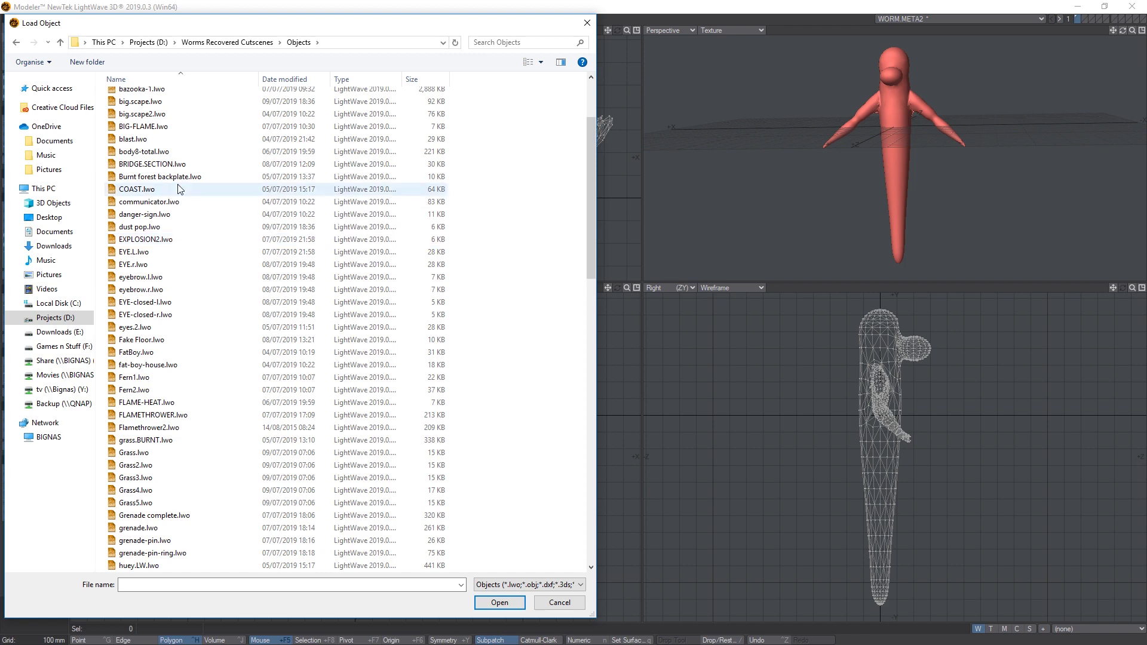
pyautogui.scroll(-11, 149, 269)
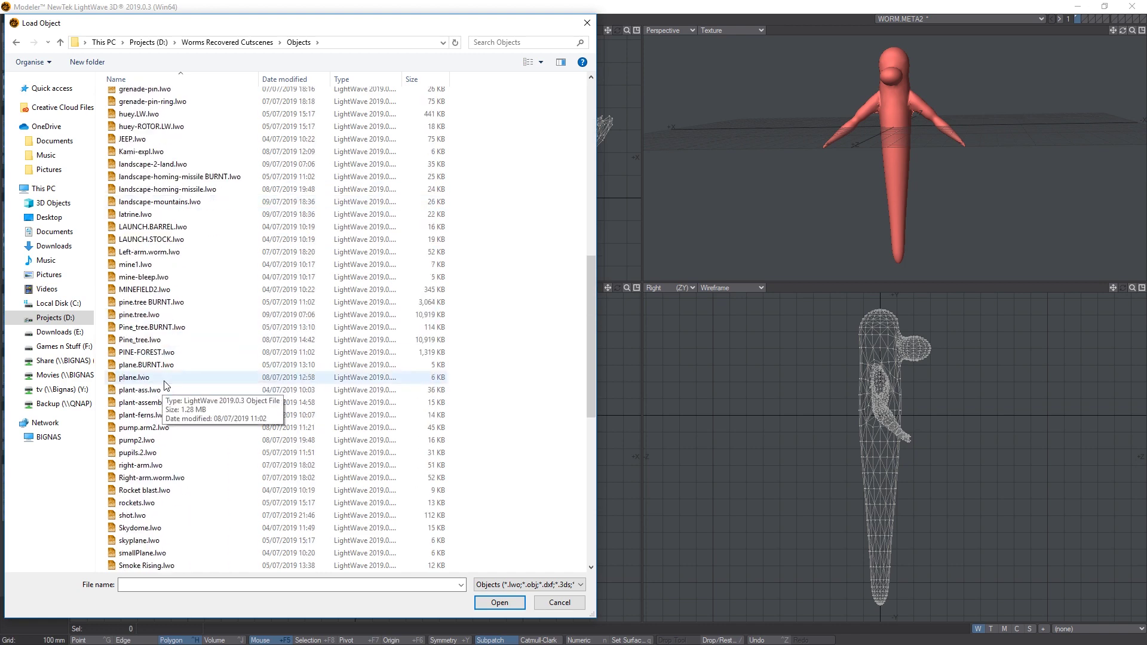
pyautogui.scroll(-2, 160, 370)
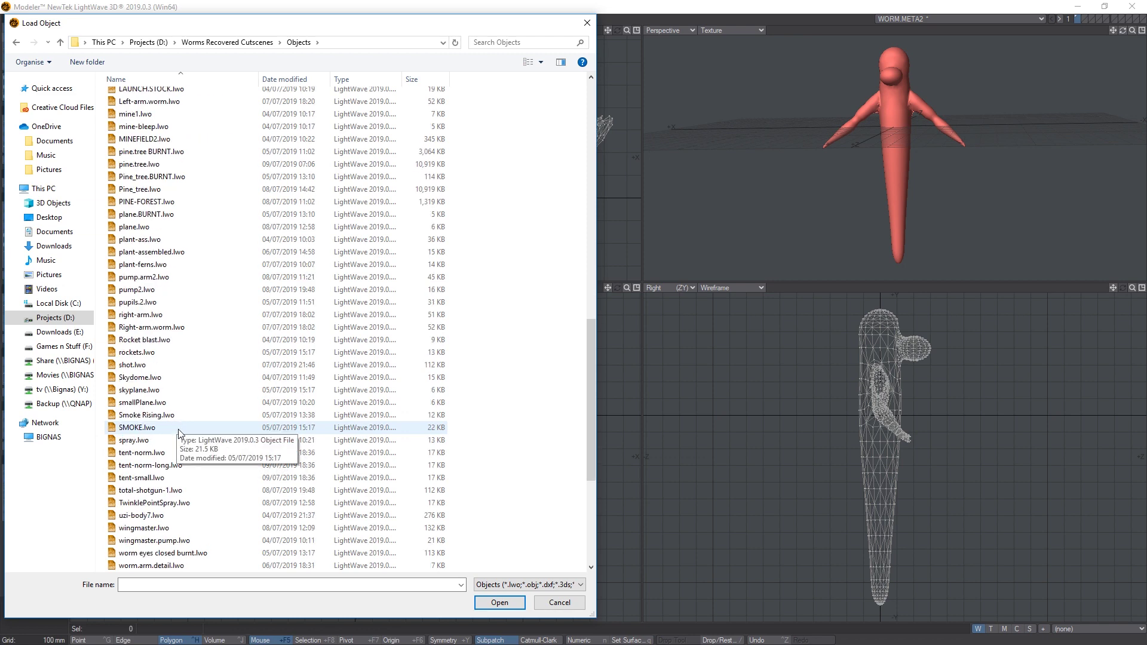
pyautogui.scroll(3, 167, 438)
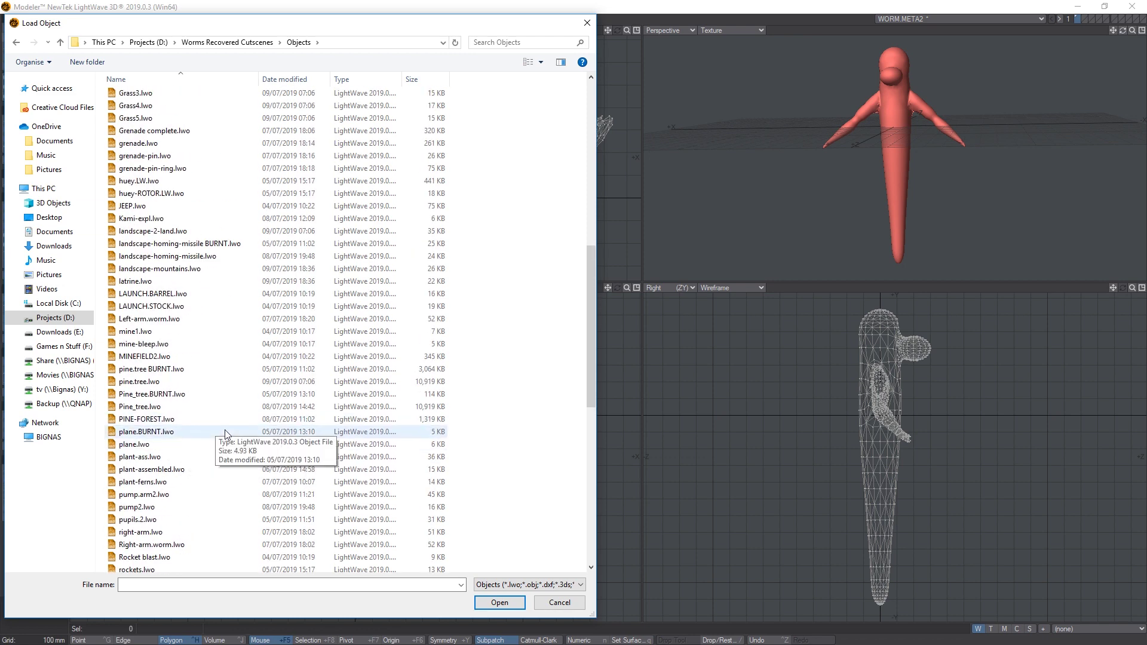
pyautogui.scroll(-10, 225, 412)
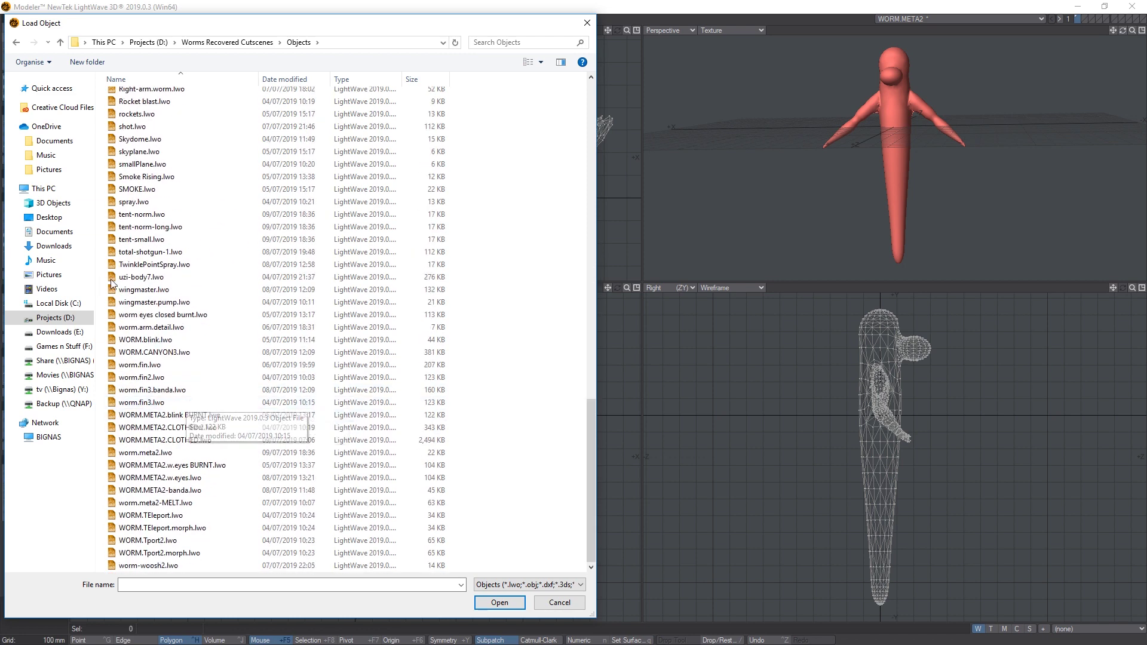
pyautogui.scroll(-2, 172, 372)
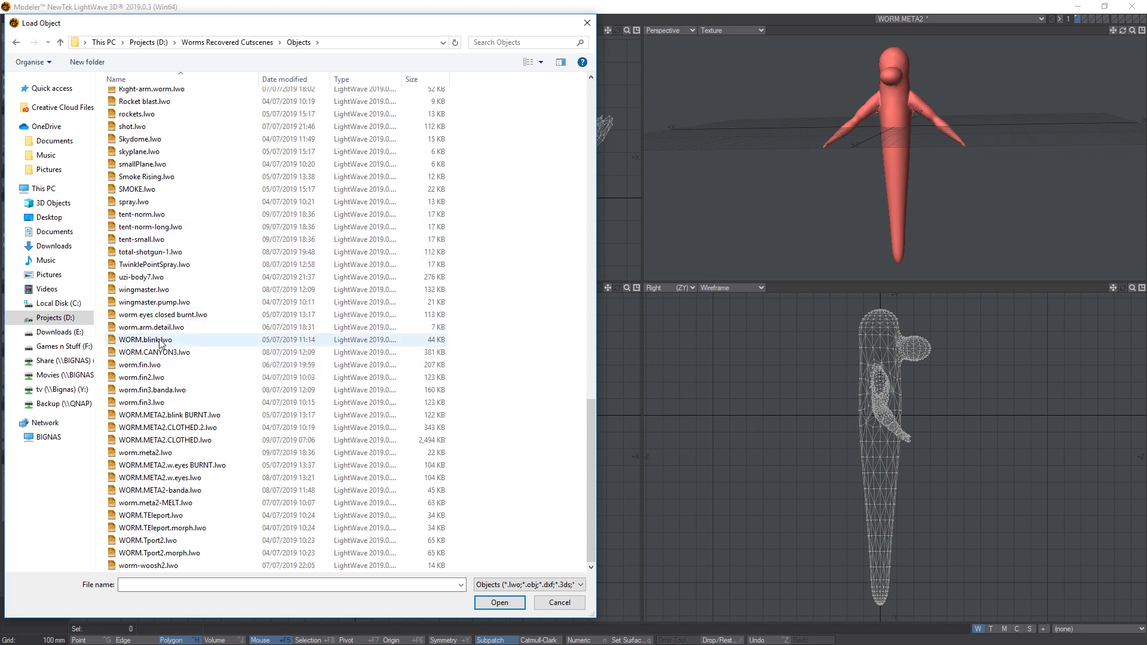
pyautogui.doubleClick(145, 453)
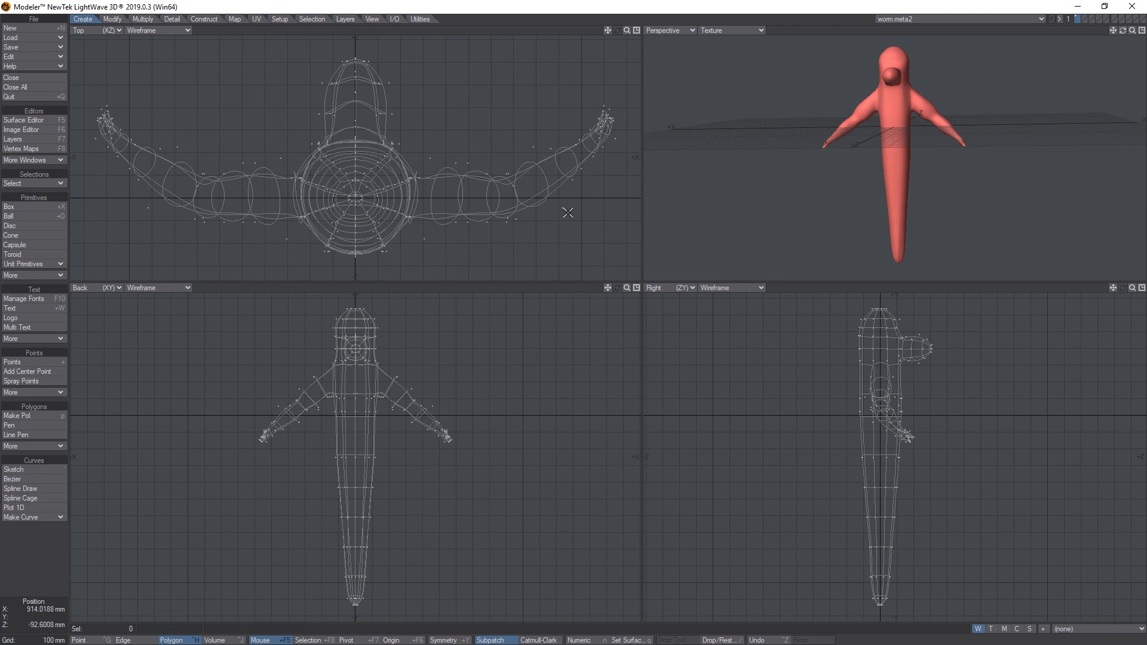
# Inspect the recovered worm in perspective and check the open objects, keeping worm.meta2 as the current one
pyautogui.keyDown('alt'); pyautogui.moveTo(842, 181); pyautogui.dragTo(854, 156); pyautogui.keyUp('alt')
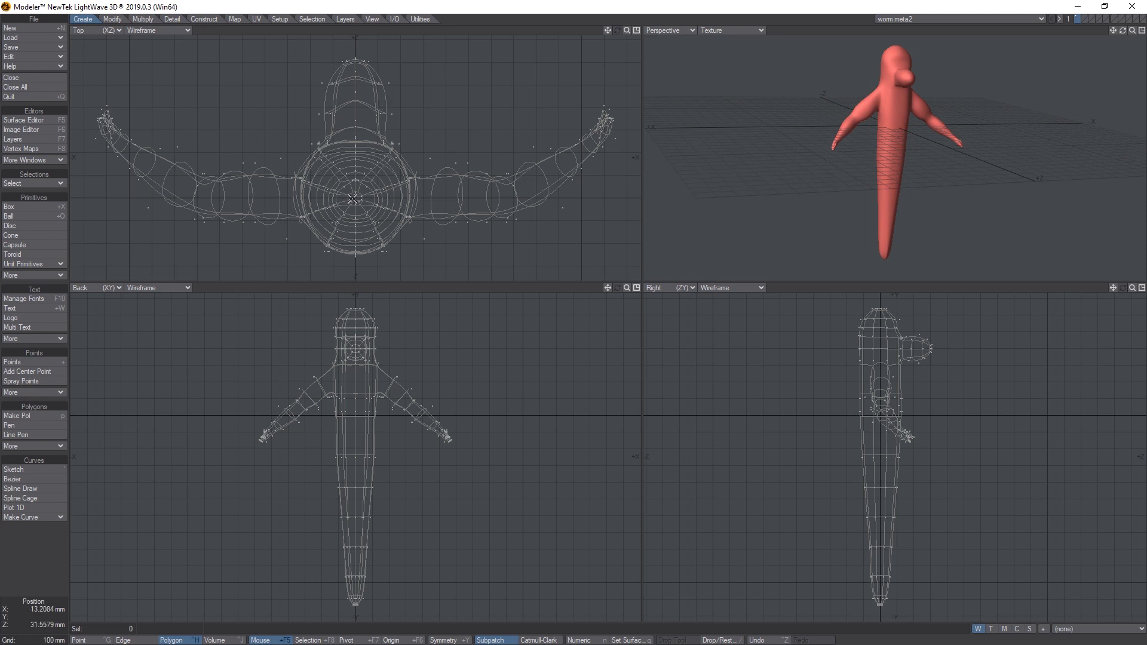
pyautogui.click(965, 19)
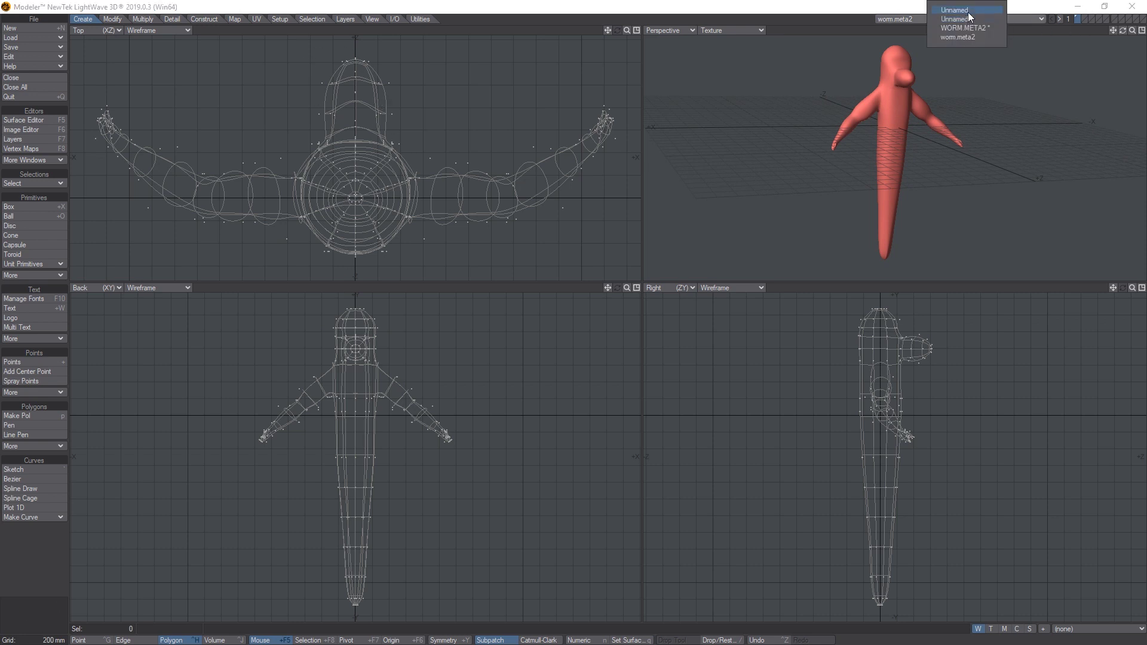
pyautogui.click(968, 38)
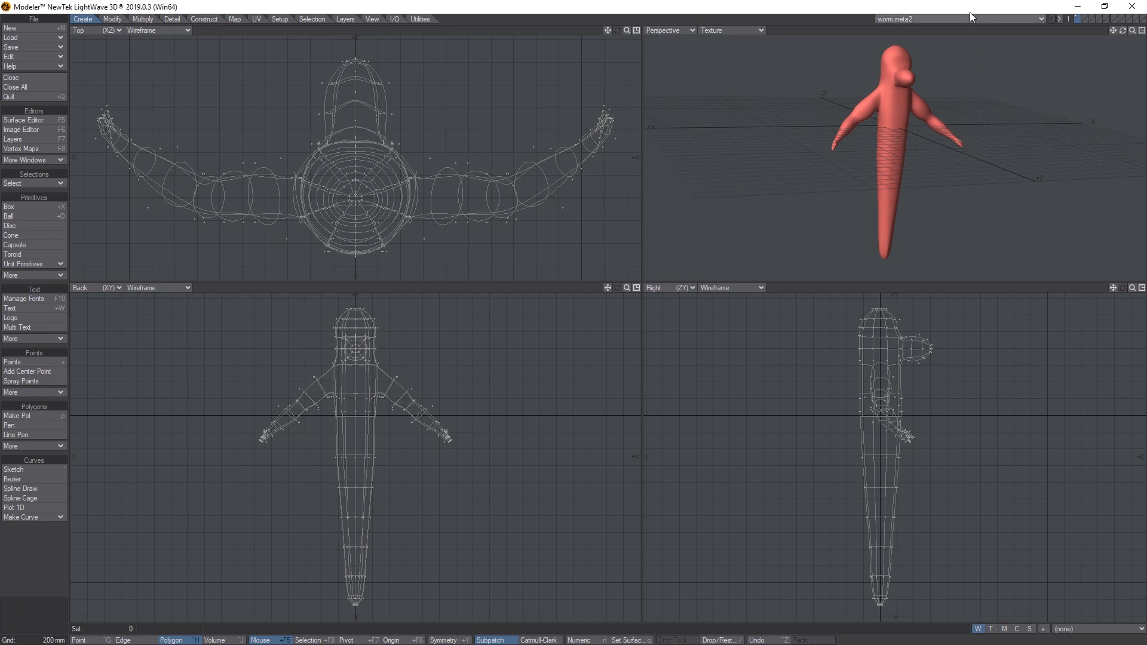
# Switch to the original WORM.META2 object and examine the faceting of its nose up close from different angles
pyautogui.click(969, 15)
pyautogui.click(971, 35)
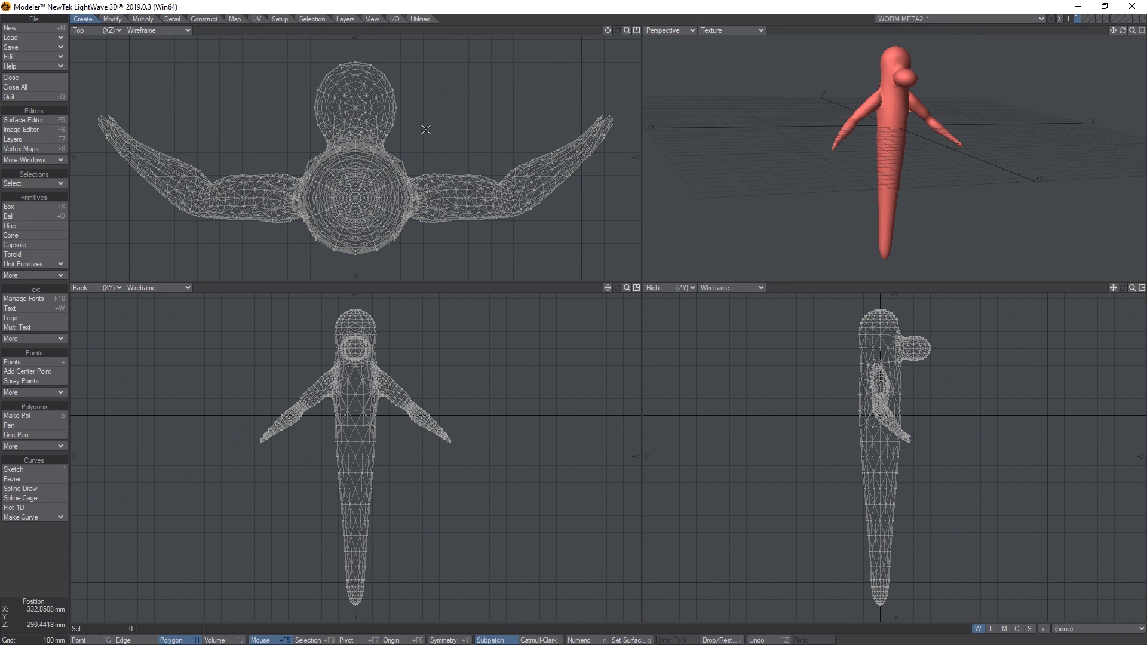
pyautogui.moveTo(370, 56)
pyautogui.mouseDown(button='right')
pyautogui.moveTo(422, 73)
pyautogui.moveTo(397, 48)
pyautogui.mouseUp(button='right')
pyautogui.hotkey('shift', 'a')
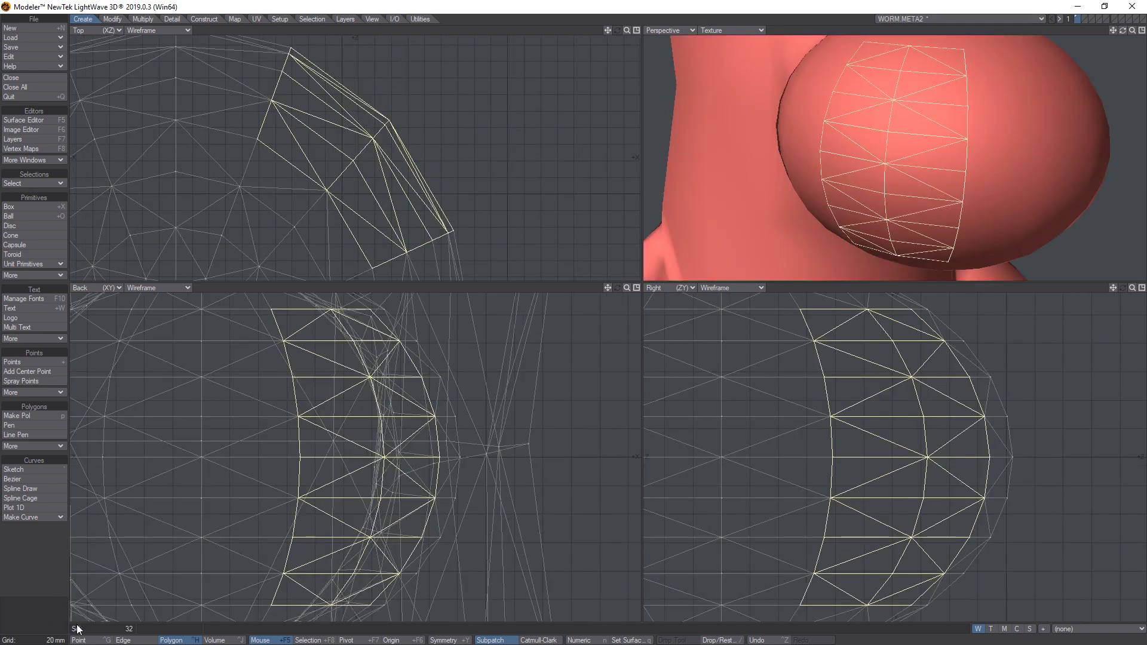
pyautogui.press('/')
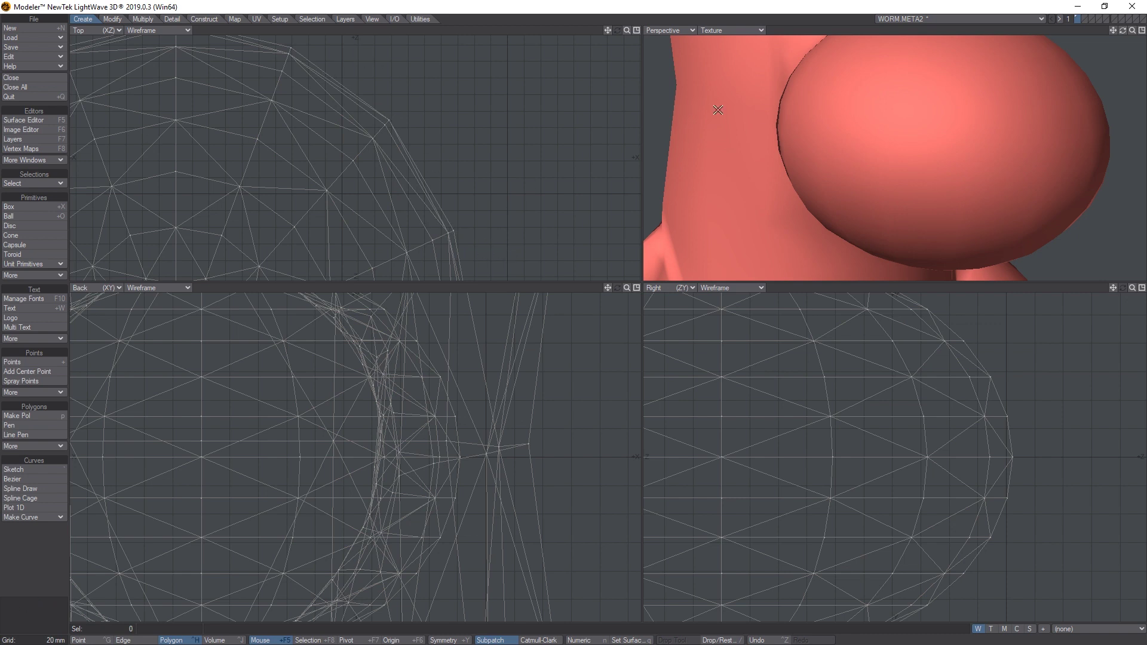
pyautogui.keyDown('alt'); pyautogui.moveTo(717, 107); pyautogui.dragTo(877, 96); pyautogui.keyUp('alt')
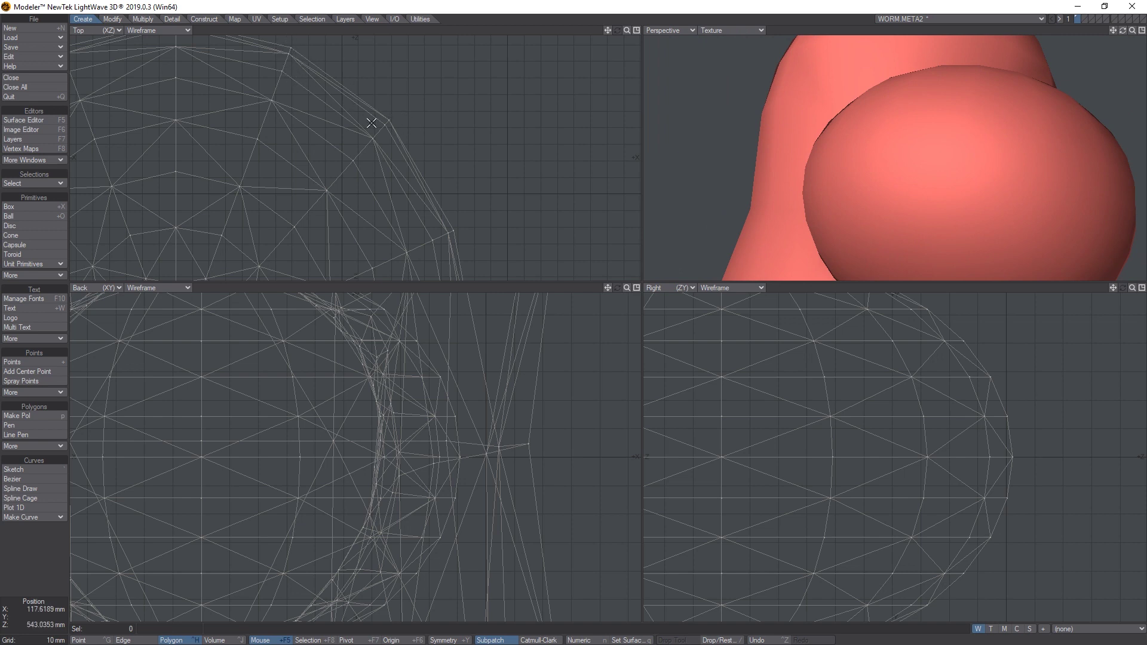
# Check the polygon statistics of the original WORM.META2 mesh, then fit the whole worm in the views
pyautogui.press('w')
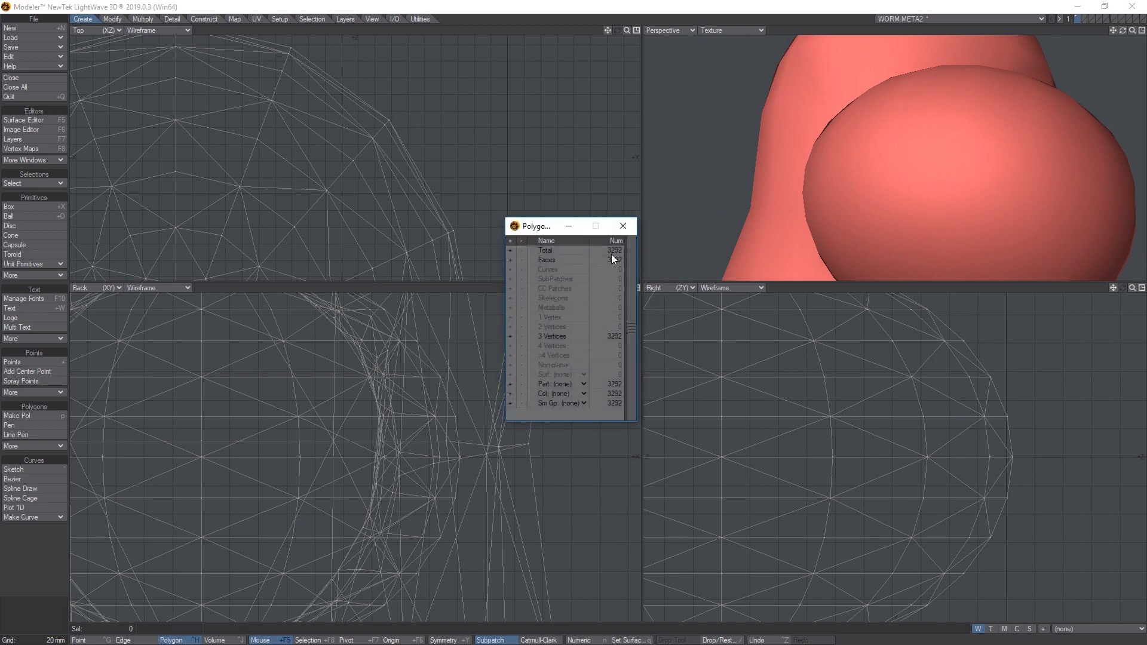
pyautogui.click(623, 226)
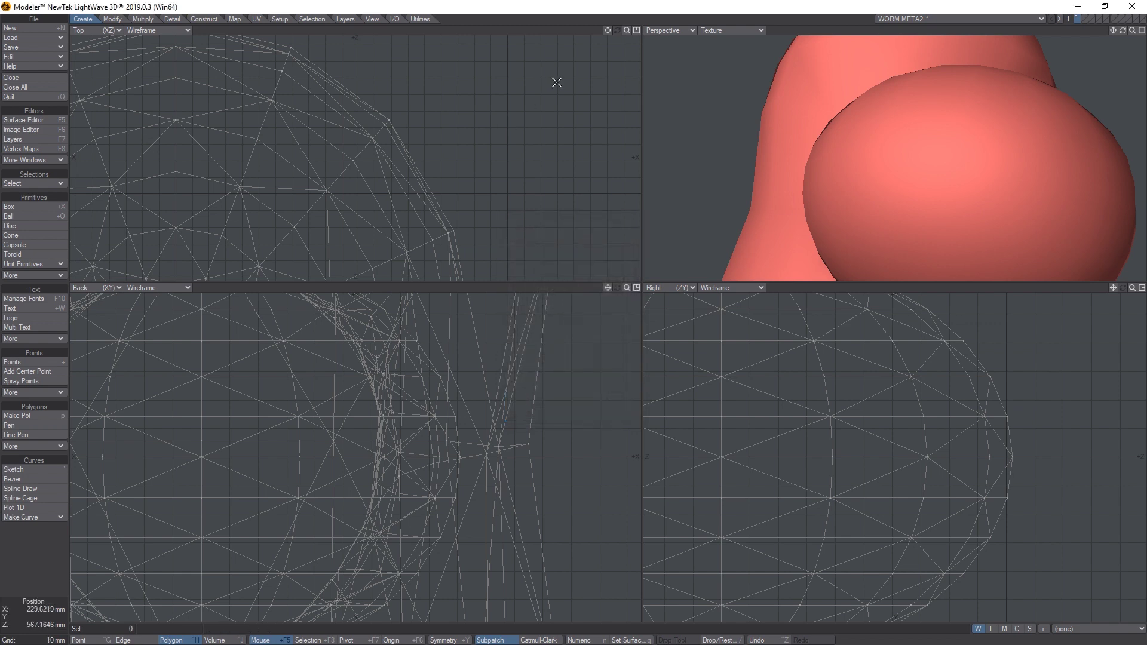
pyautogui.press('a')
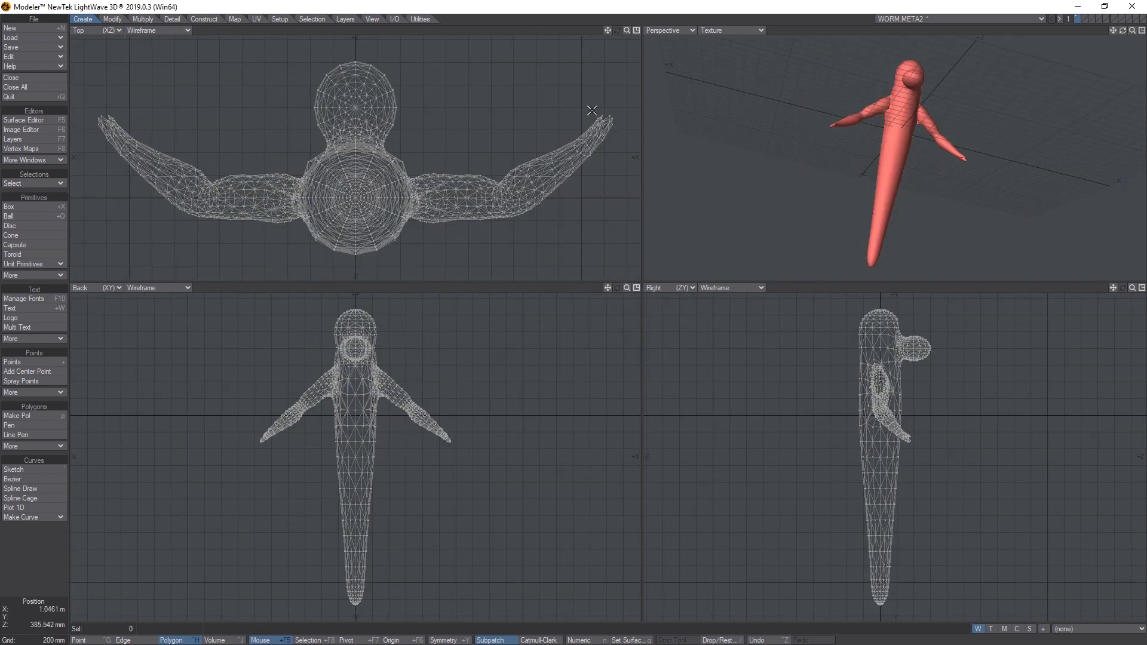
# Switch back to the rebuilt worm.meta2 object, enlarge the Top and Perspective views, and look at the worm from the side
pyautogui.click(1017, 22)
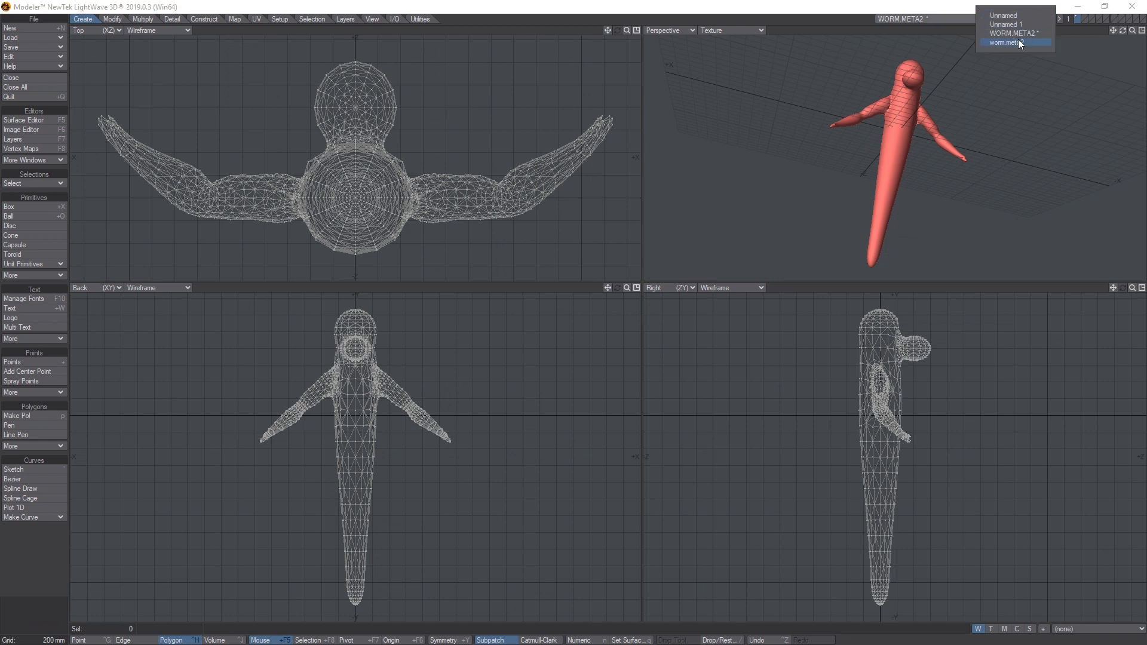
pyautogui.click(1017, 43)
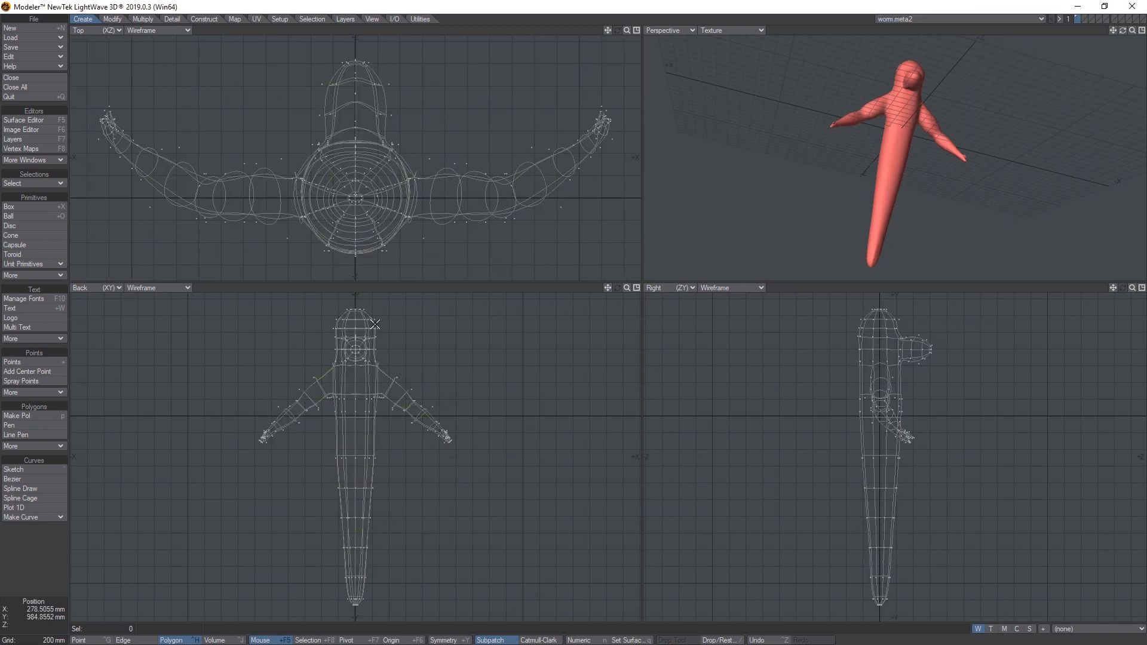
pyautogui.moveTo(641, 283); pyautogui.dragTo(641, 319)
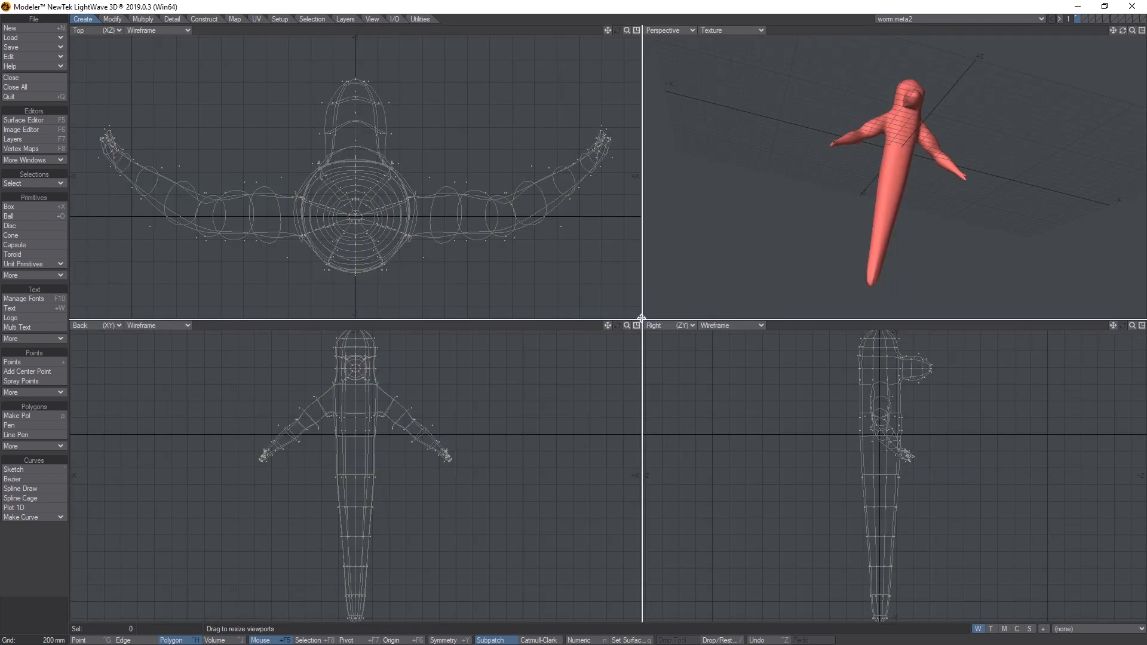
pyautogui.keyDown('alt'); pyautogui.moveTo(773, 287); pyautogui.dragTo(785, 221); pyautogui.keyUp('alt')
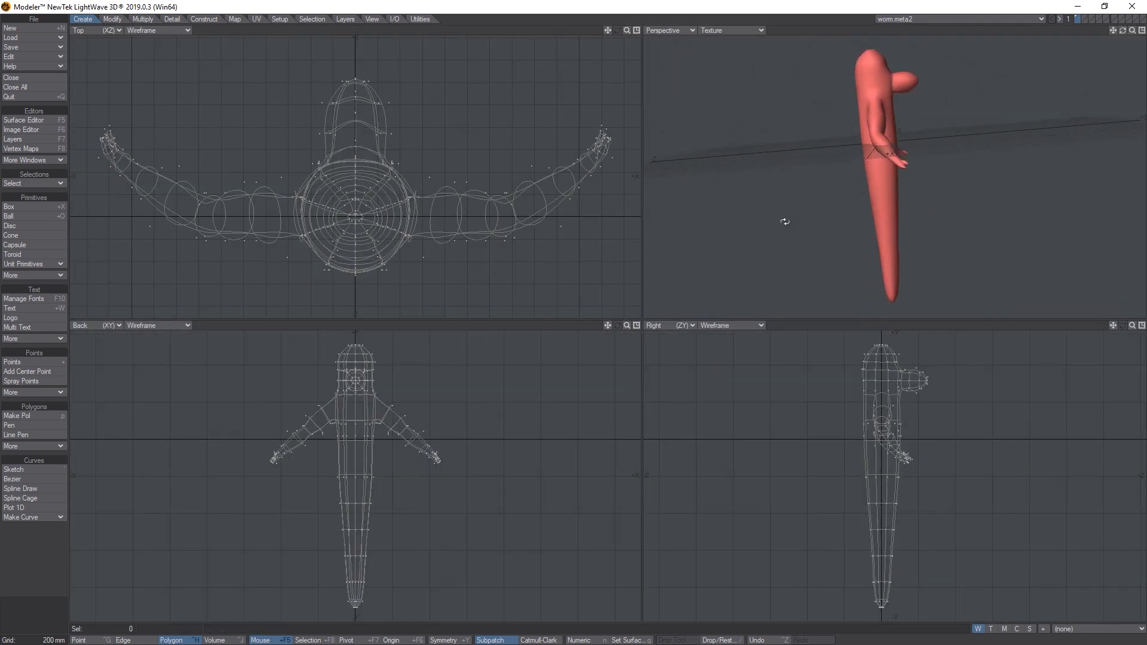
# Examine the polygons at the tip of the rebuilt worm's nose up close, then fit the whole worm again
pyautogui.moveTo(378, 70)
pyautogui.mouseDown()
pyautogui.moveTo(356, 90)
pyautogui.moveTo(369, 103)
pyautogui.mouseUp()
pyautogui.hotkey('shift', 'a')
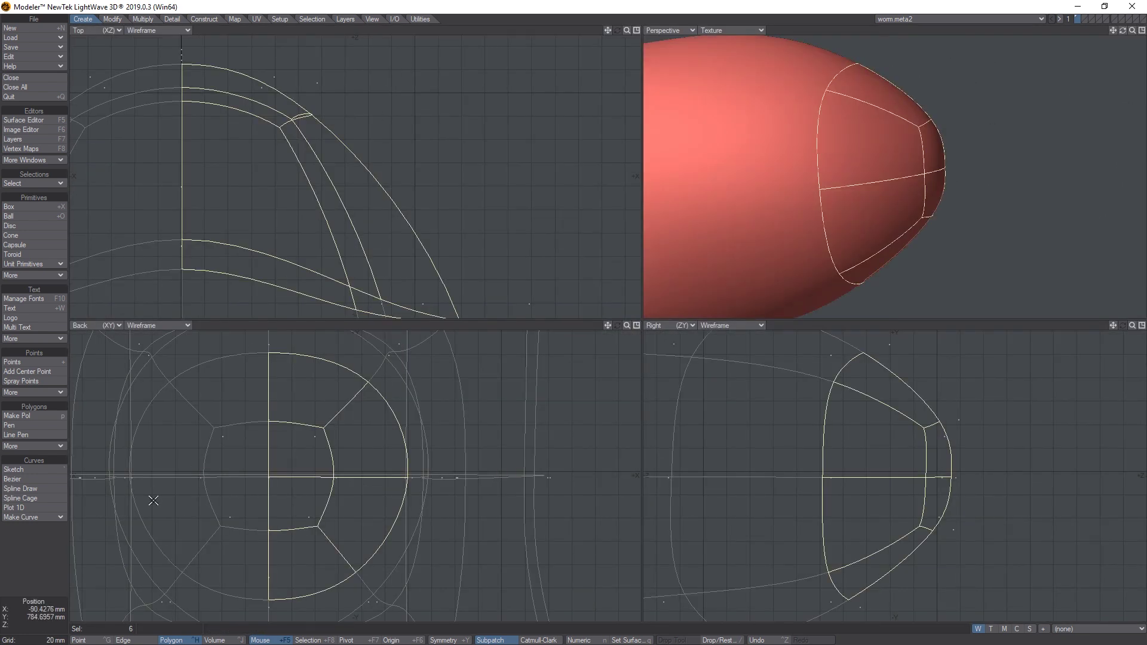
pyautogui.click(51, 553)
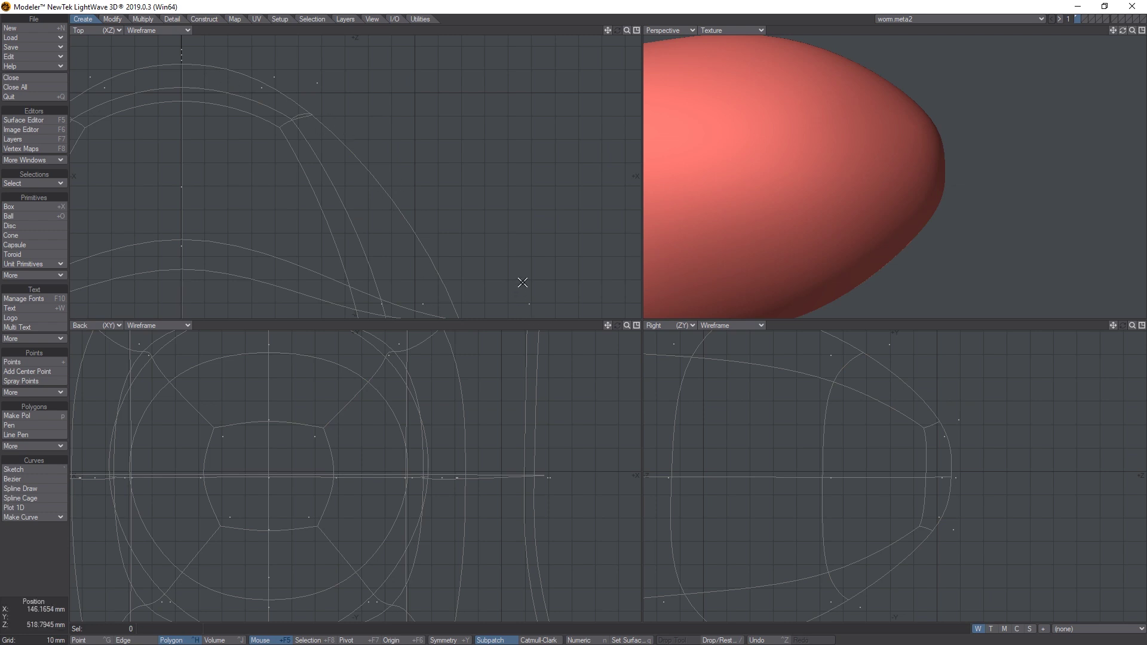
pyautogui.press('a')
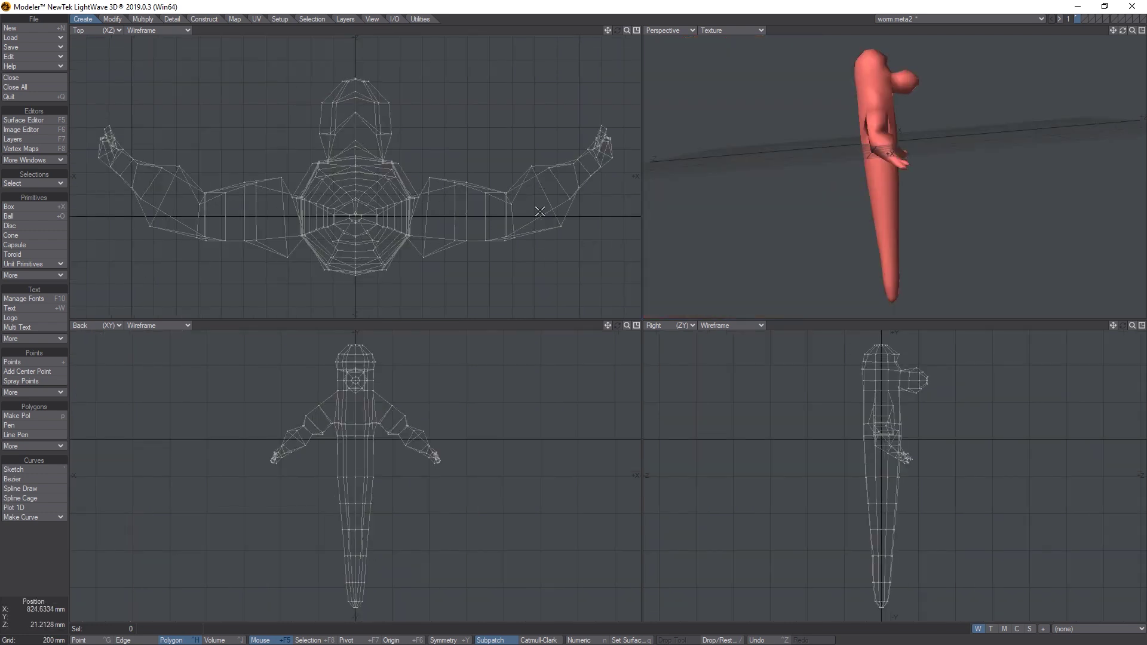
# Toggle subpatch display to compare the rebuilt worm's control cage with its smoothed surface, and highlight the upper-body polygons
pyautogui.keyDown('alt'); pyautogui.moveTo(952, 179); pyautogui.dragTo(827, 167); pyautogui.keyUp('alt')
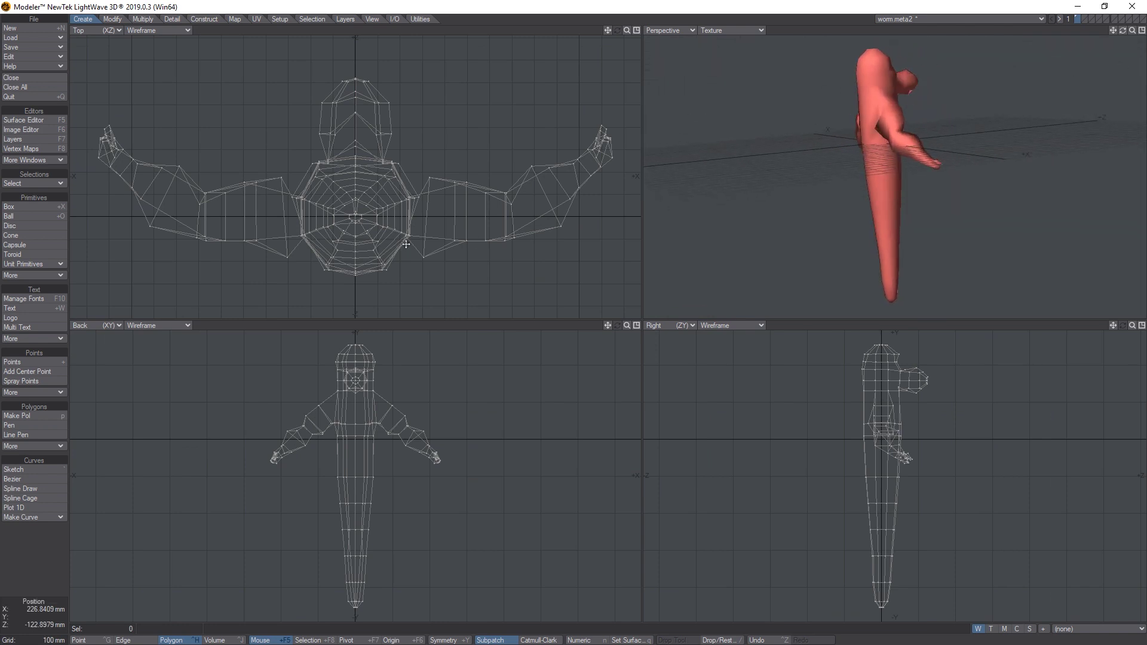
pyautogui.press('Tab')
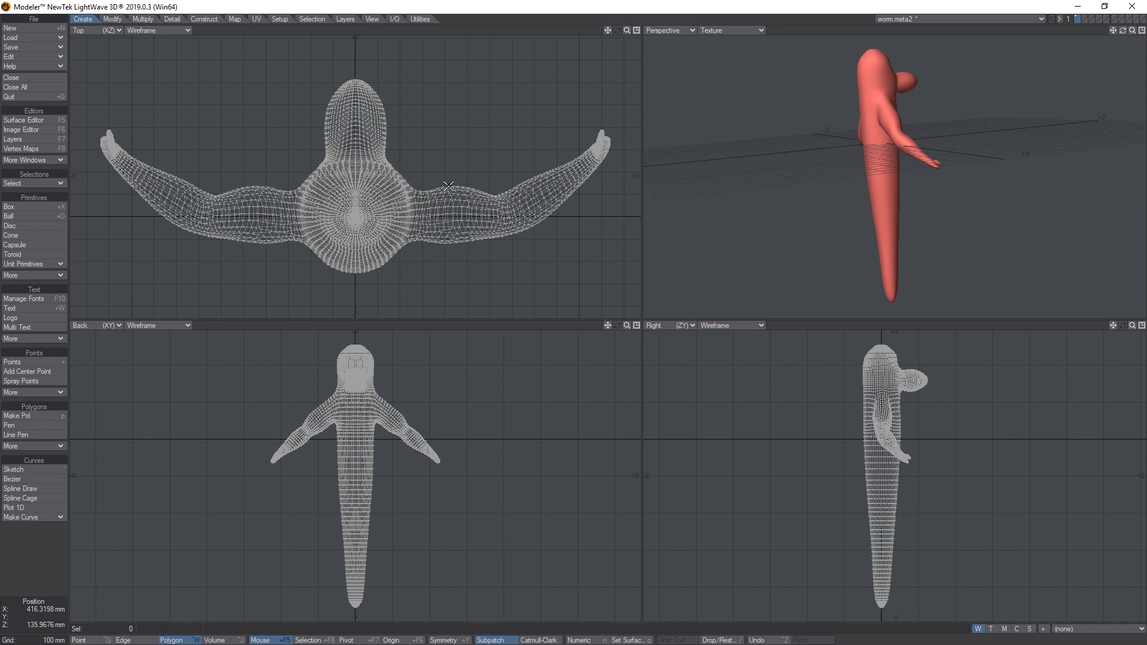
pyautogui.press('Tab')
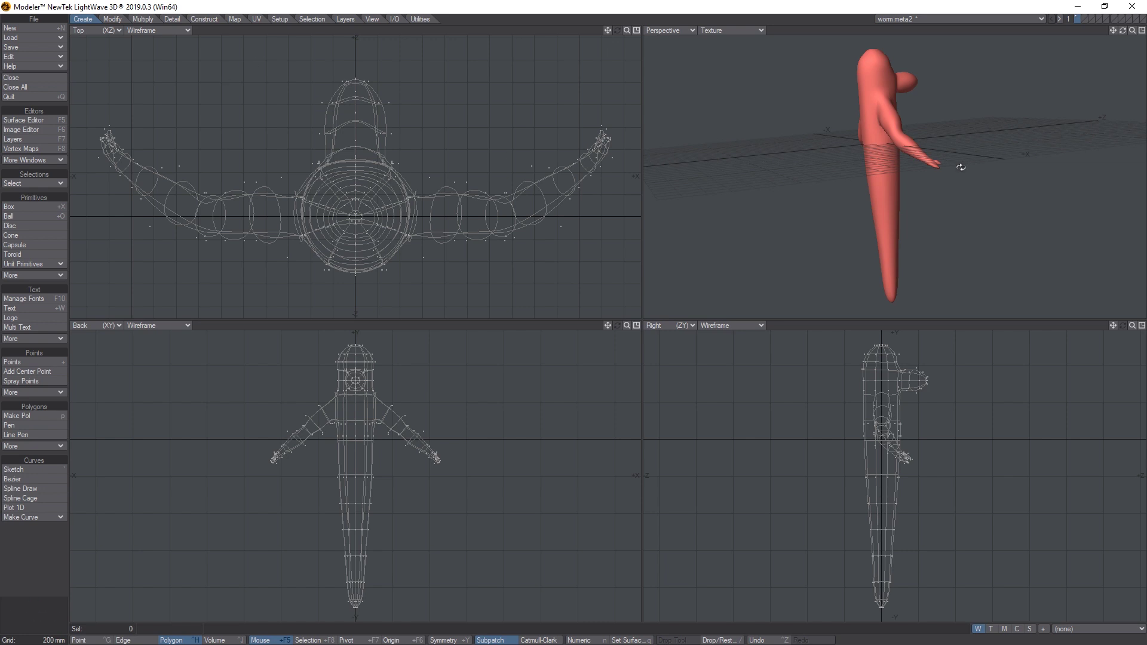
pyautogui.moveTo(959, 167)
pyautogui.keyDown('alt'); pyautogui.mouseDown()
pyautogui.moveTo(965, 213)
pyautogui.moveTo(881, 169)
pyautogui.moveTo(914, 187)
pyautogui.mouseUp(); pyautogui.keyUp('alt')
pyautogui.moveTo(852, 358); pyautogui.dragTo(842, 356, button='right')
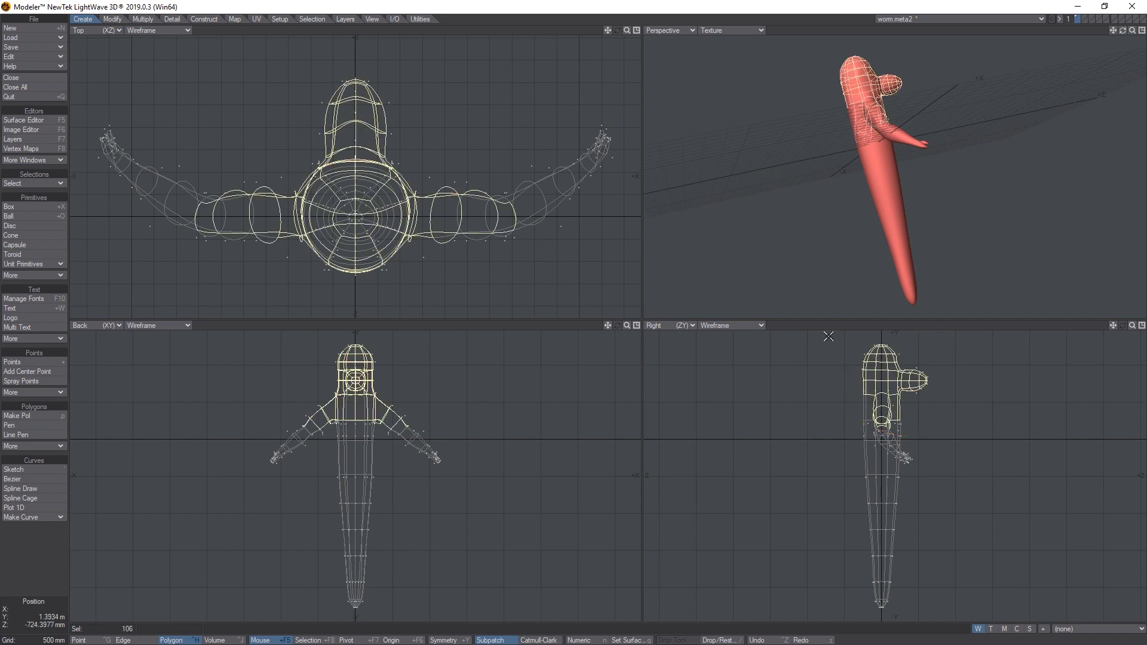
# Copy the original WORM.META2 mesh into the second layer of worm.meta2 and show it as background behind the first layer
pyautogui.click(944, 18)
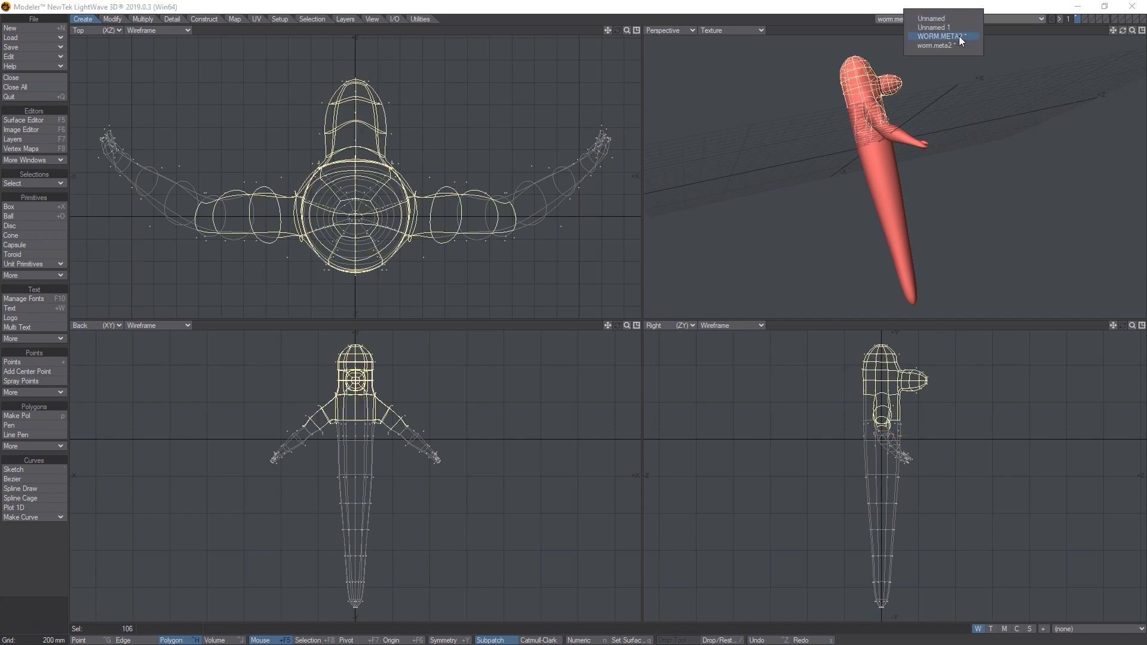
pyautogui.click(954, 37)
pyautogui.click(1011, 18)
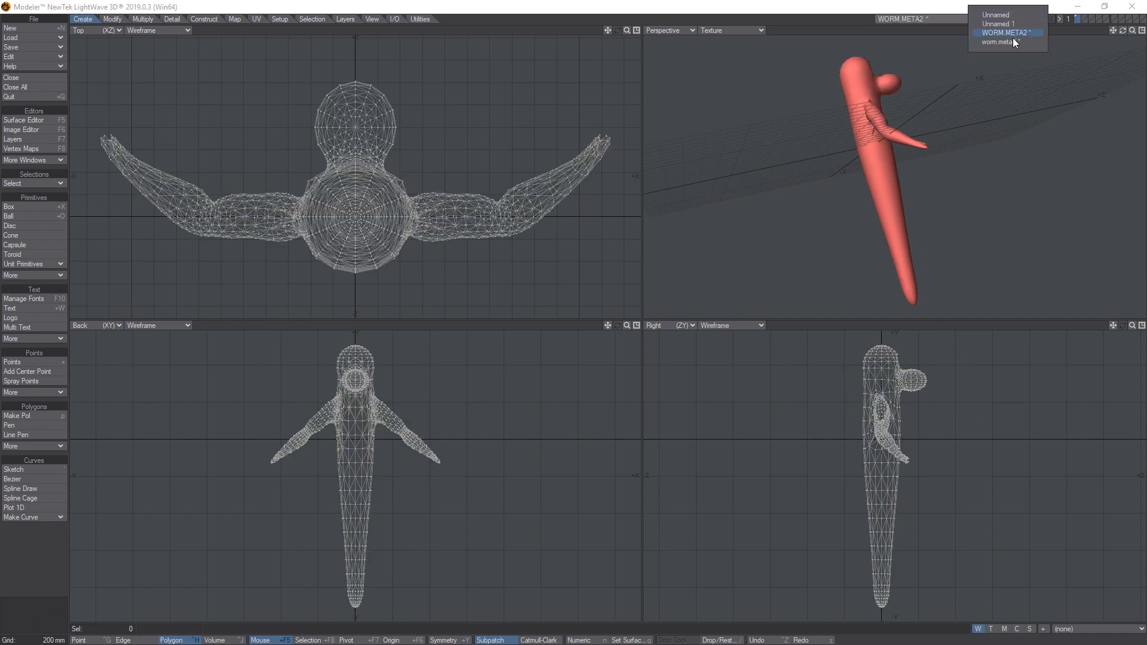
pyautogui.click(1013, 42)
pyautogui.click(1082, 18)
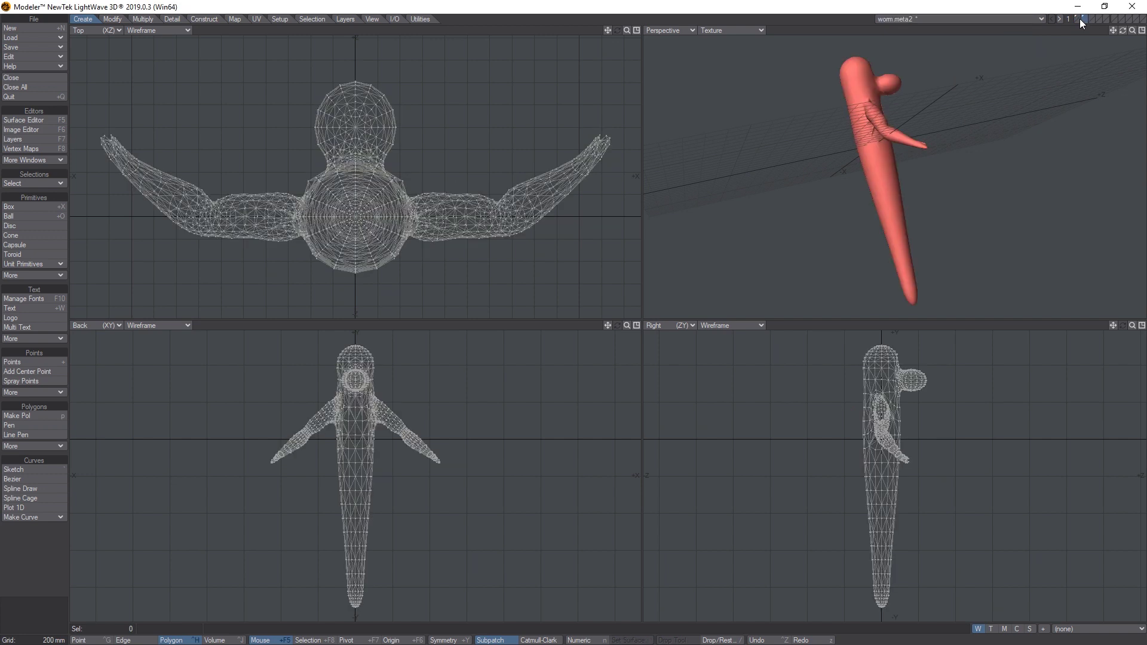
pyautogui.click(1079, 20)
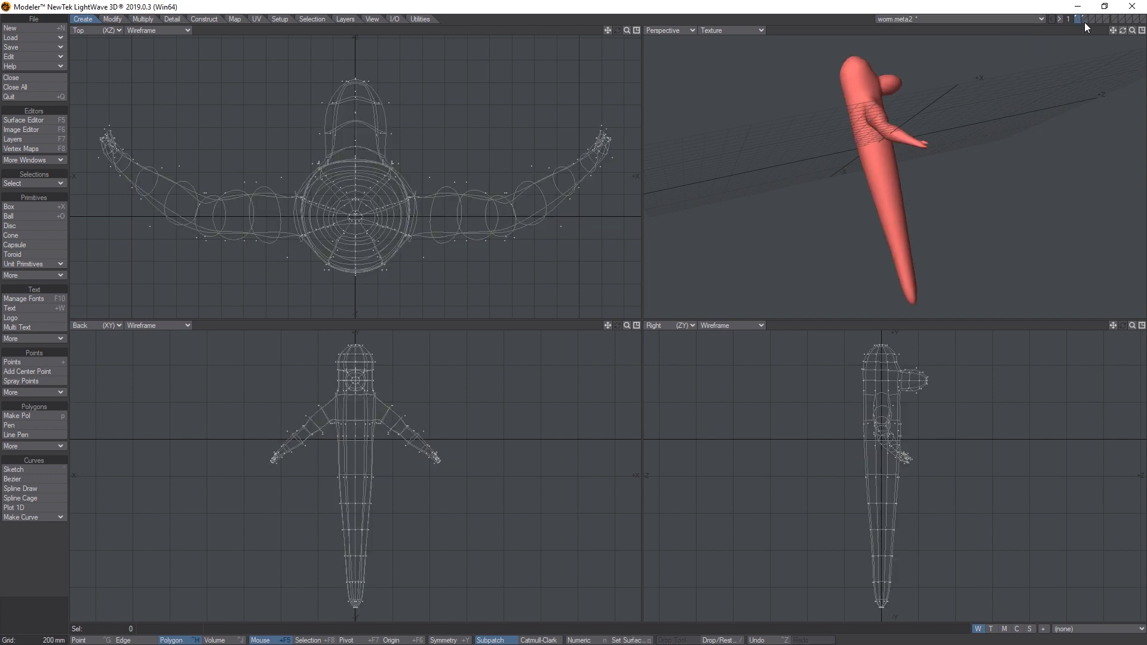
pyautogui.click(1084, 23)
# Fit the views to the head polygons and compare the rebuilt head and nose with the background mesh
pyautogui.moveTo(344, 351); pyautogui.dragTo(316, 331, button='right')
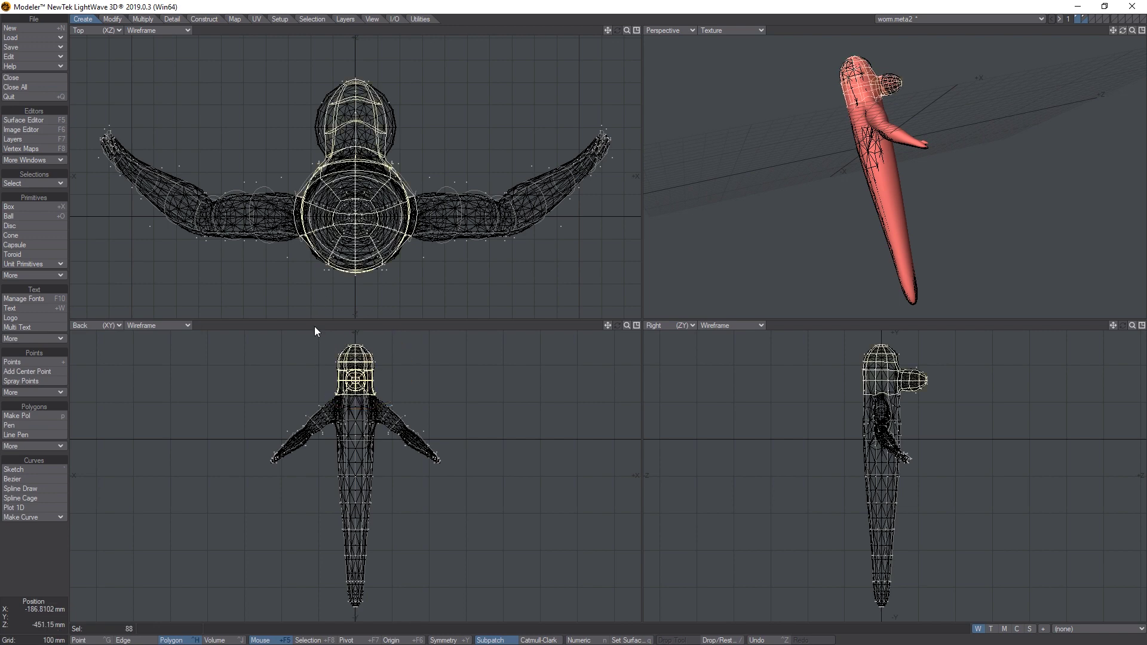
pyautogui.hotkey('shift', 'a')
pyautogui.click(51, 542)
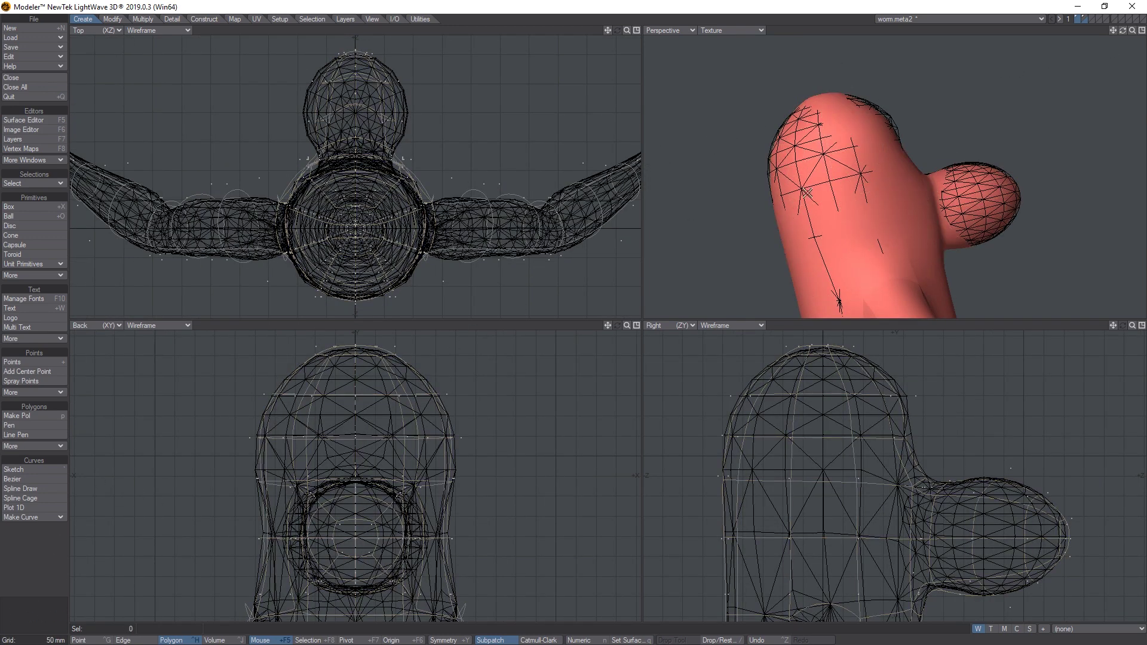
pyautogui.keyDown('alt'); pyautogui.moveTo(807, 192); pyautogui.dragTo(802, 286); pyautogui.keyUp('alt')
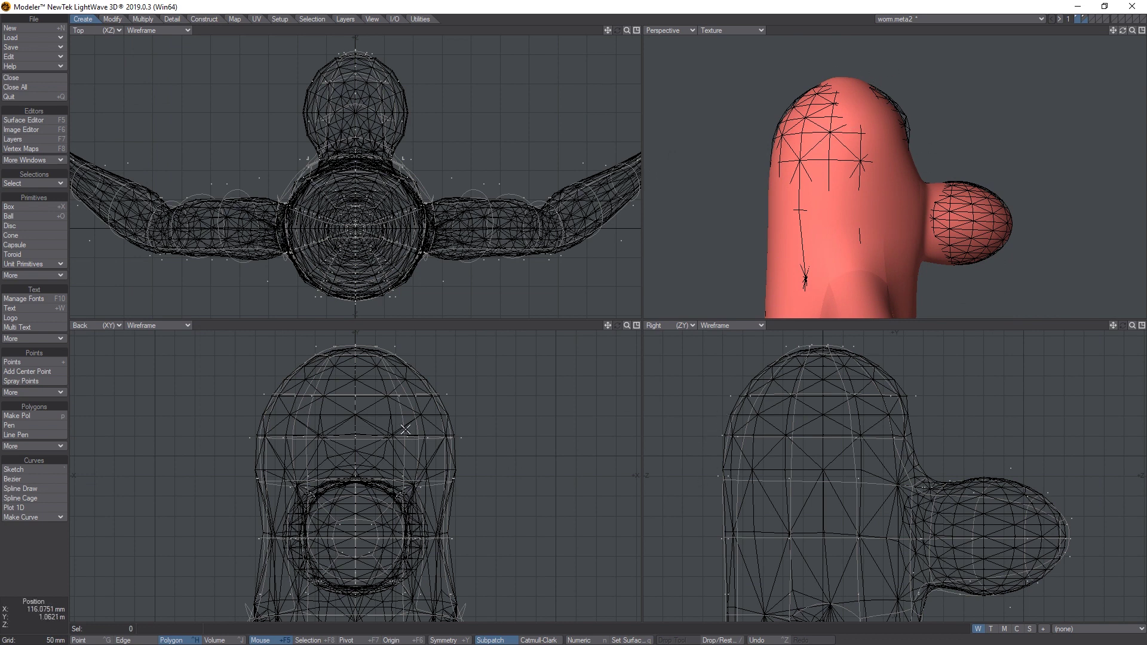
# Move the three points at the back of the head outward towards the background mesh's outline
pyautogui.hotkey('ctrl', 'g')
pyautogui.click(725, 434)
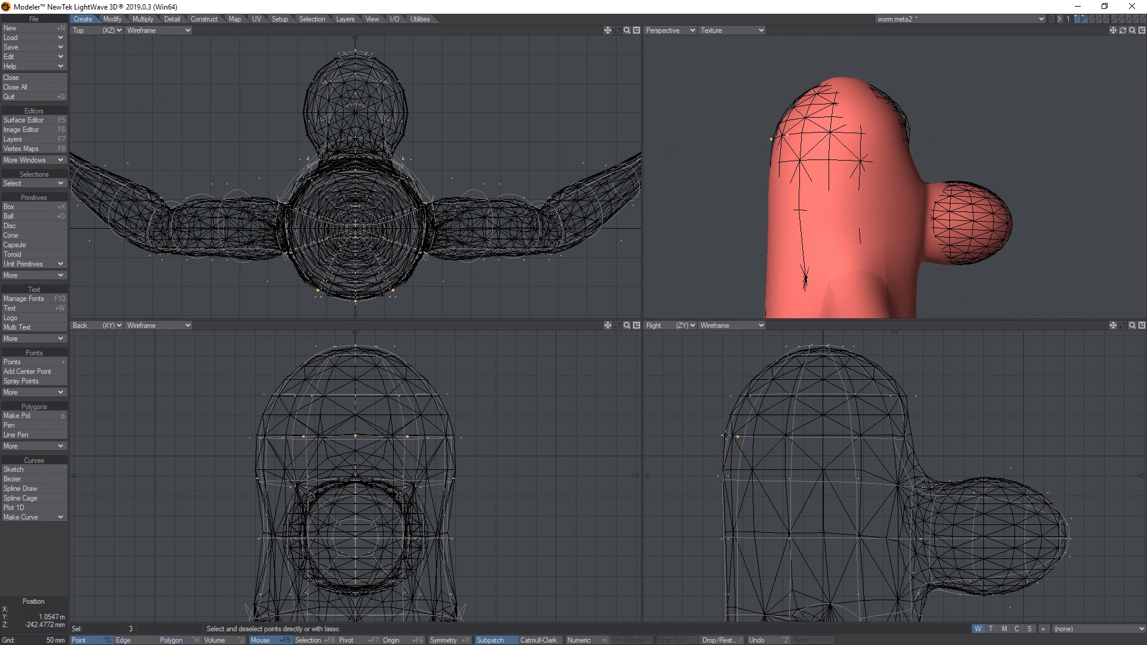
pyautogui.moveTo(723, 408); pyautogui.dragTo(702, 410)
pyautogui.hotkey('ctrl', 'z')
pyautogui.press('space')
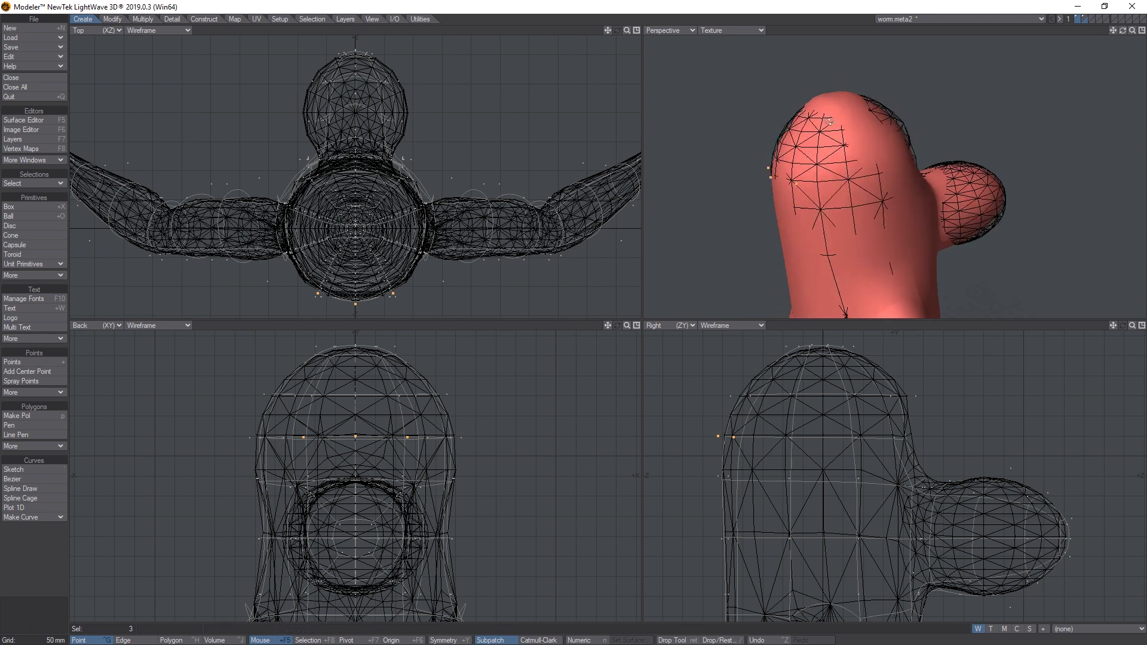
pyautogui.click(725, 432)
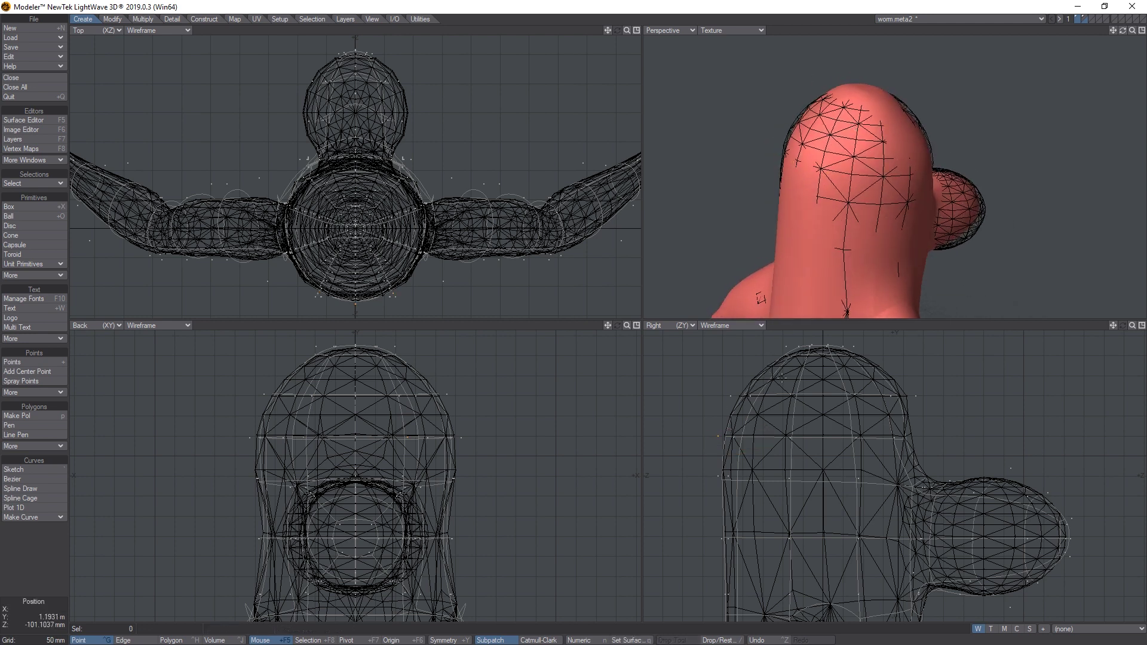
# Move the row of five points on the upper back of the head about 4.5 mm in Y and -6 mm in Z
pyautogui.moveTo(808, 378); pyautogui.dragTo(797, 402)
pyautogui.press('t')
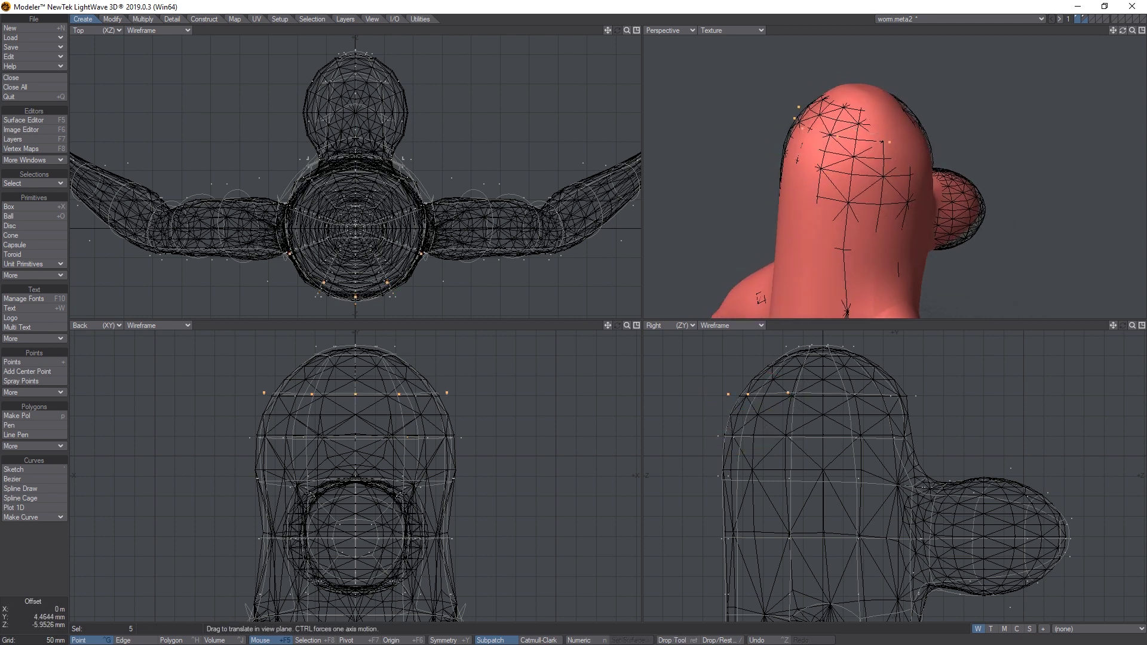
pyautogui.click(788, 405)
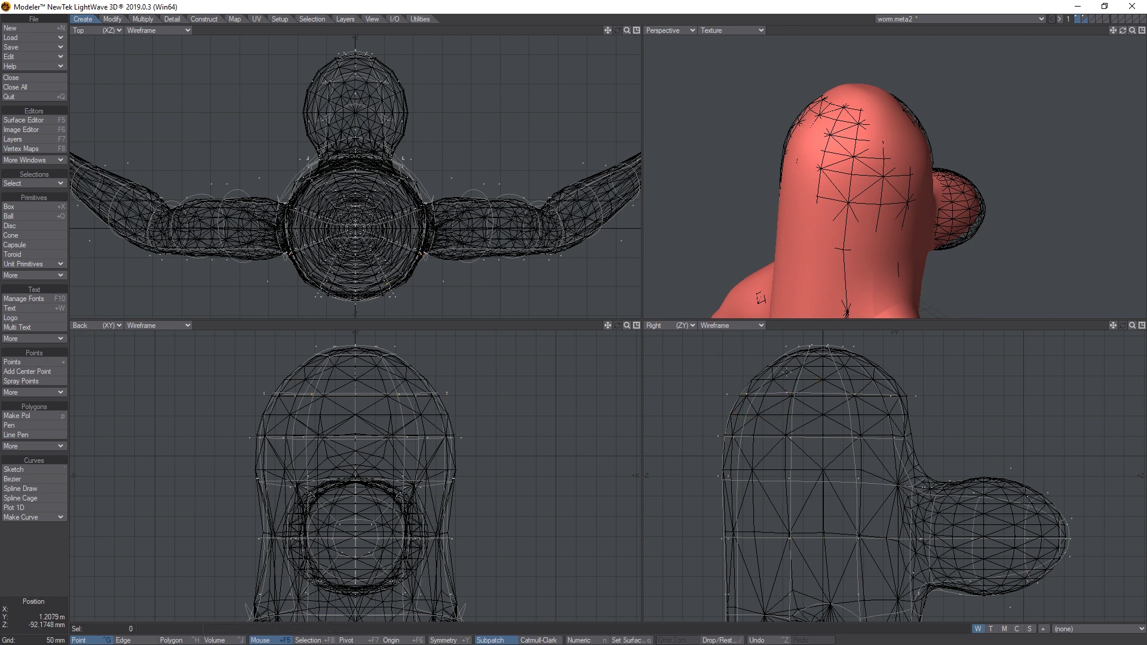
# Move the six points on the crown of the head slightly to follow the background mesh, then clear the selection
pyautogui.moveTo(790, 345)
pyautogui.mouseDown(button='right')
pyautogui.moveTo(816, 364)
pyautogui.moveTo(813, 332)
pyautogui.mouseUp(button='right')
pyautogui.press('t')
pyautogui.moveTo(801, 393); pyautogui.dragTo(798, 396)
pyautogui.press('Return')
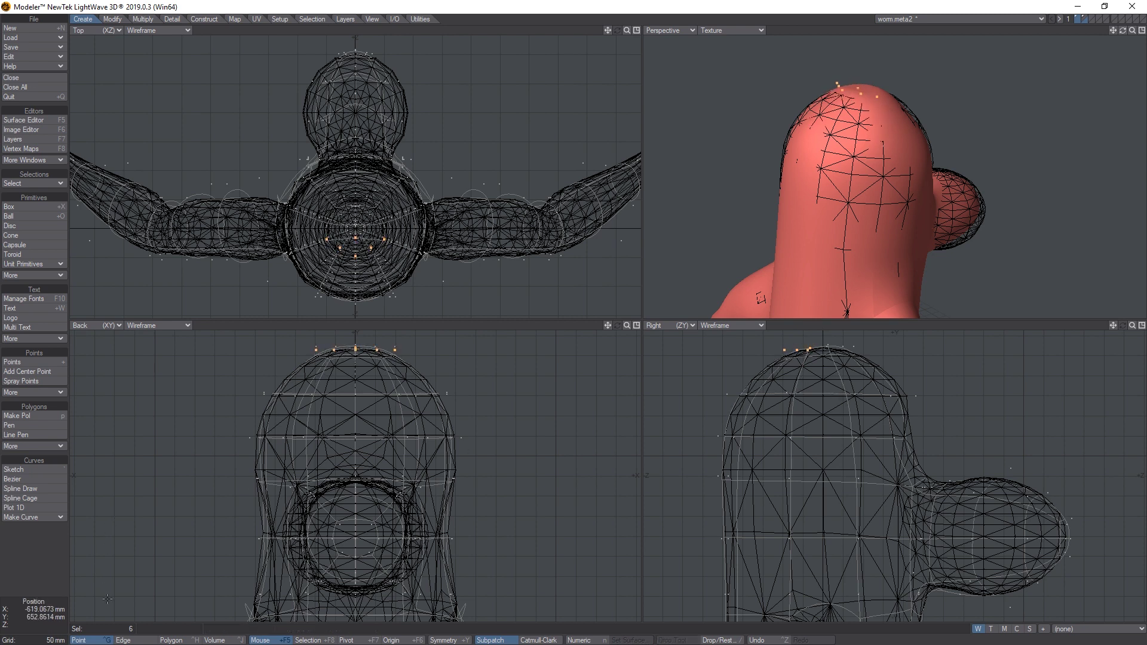
pyautogui.click(52, 580)
# Inspect the adjusted worm against the background mesh, first as a whole and then close up on the head
pyautogui.press('a')
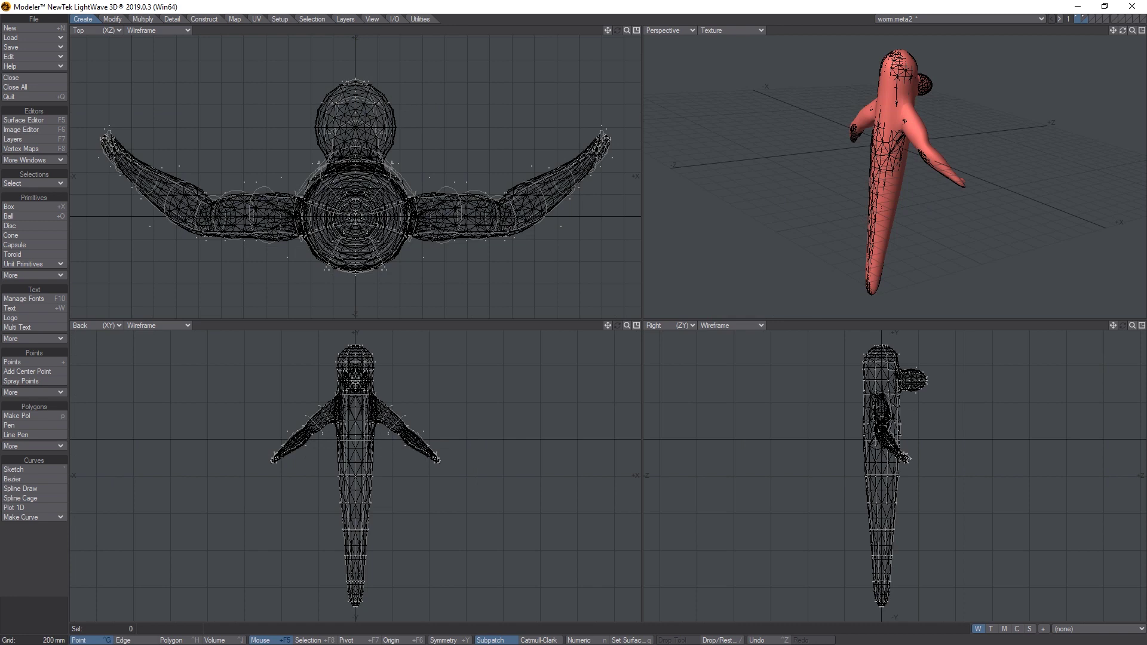
pyautogui.keyDown('alt'); pyautogui.moveTo(1111, 136); pyautogui.dragTo(776, 214); pyautogui.keyUp('alt')
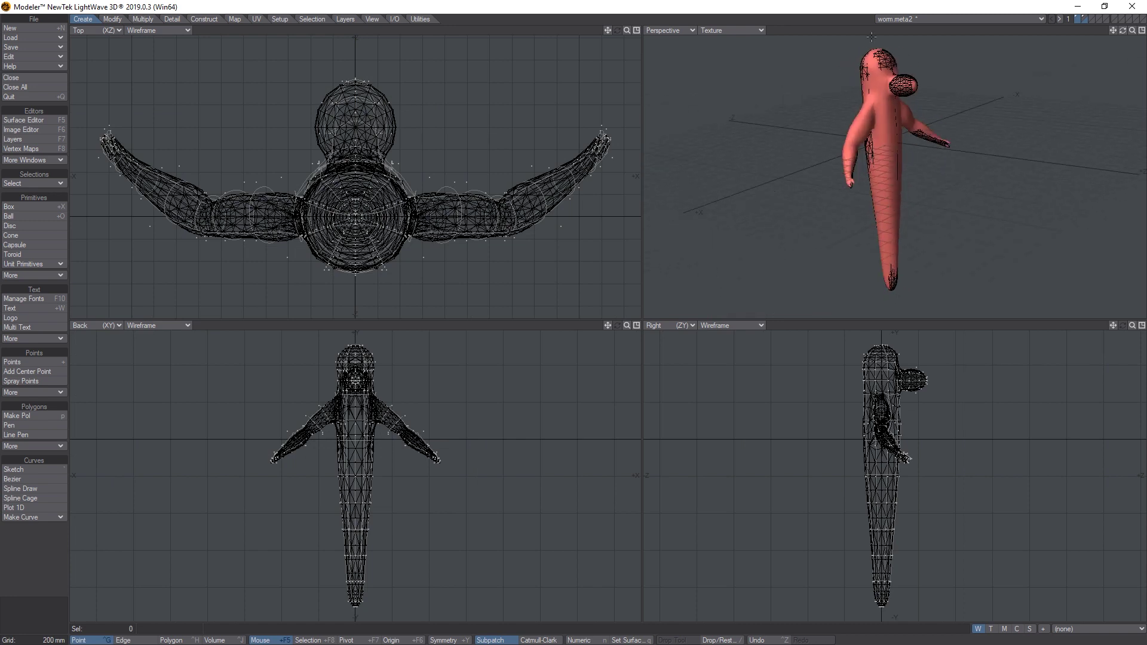
pyautogui.moveTo(871, 69)
pyautogui.mouseDown(button='right')
pyautogui.moveTo(848, 101)
pyautogui.moveTo(860, 60)
pyautogui.mouseUp(button='right')
pyautogui.hotkey('shift', 'a')
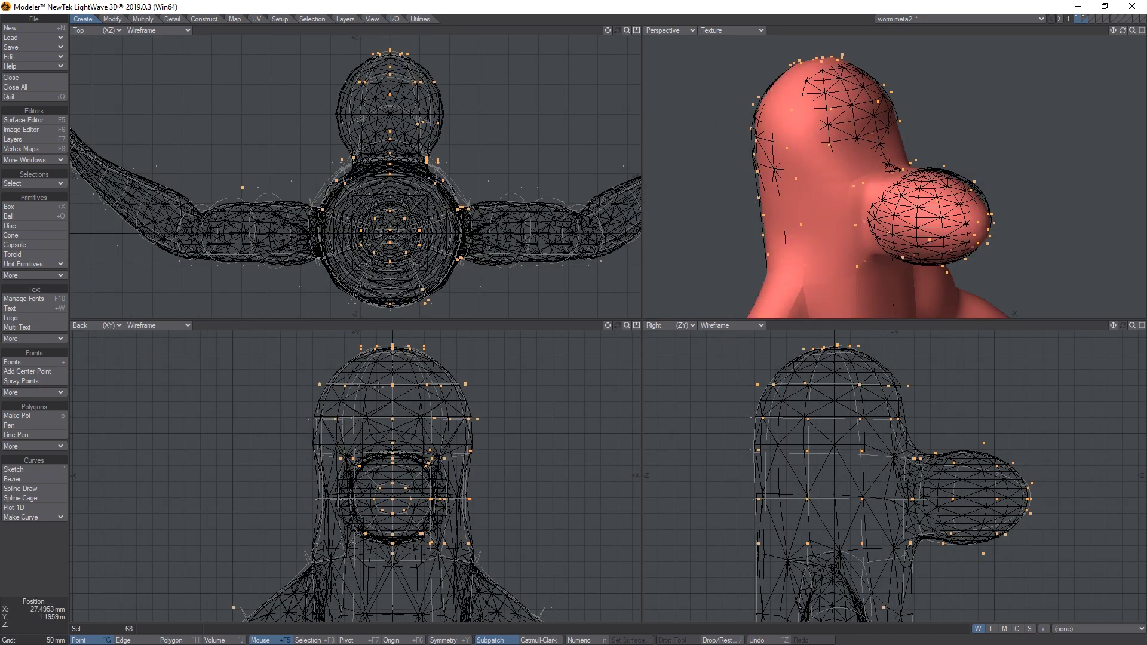
pyautogui.click(26, 565)
# Switch between the original WORM.META2 and rebuilt worm.meta2 objects to compare their head shapes, ending on the original
pyautogui.click(1034, 16)
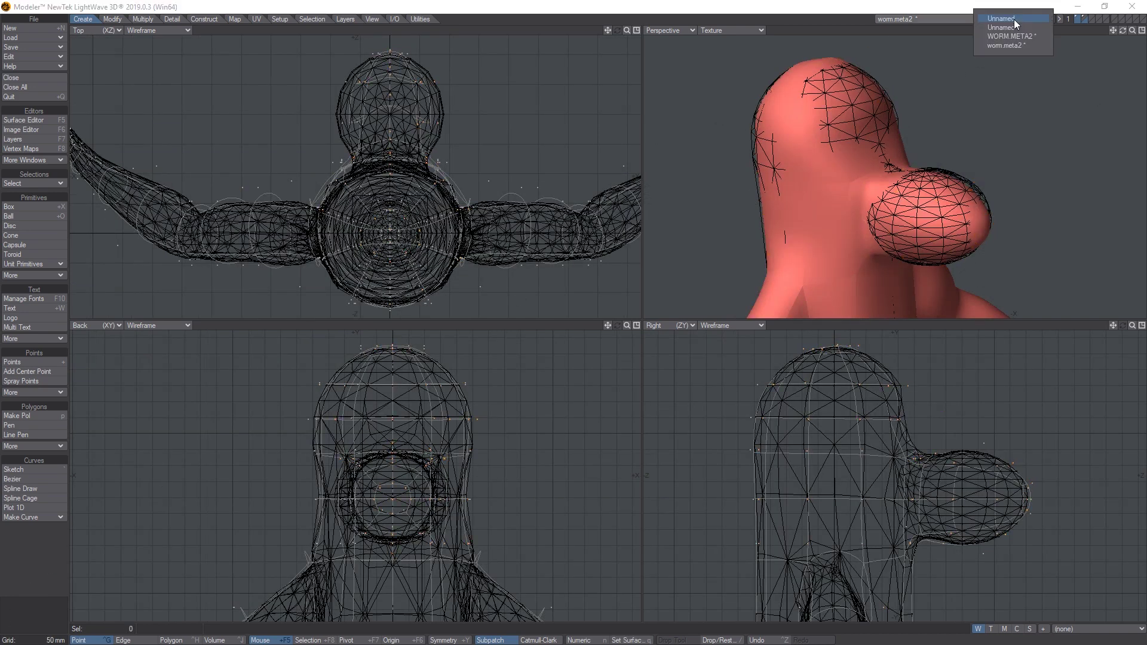
pyautogui.click(1021, 36)
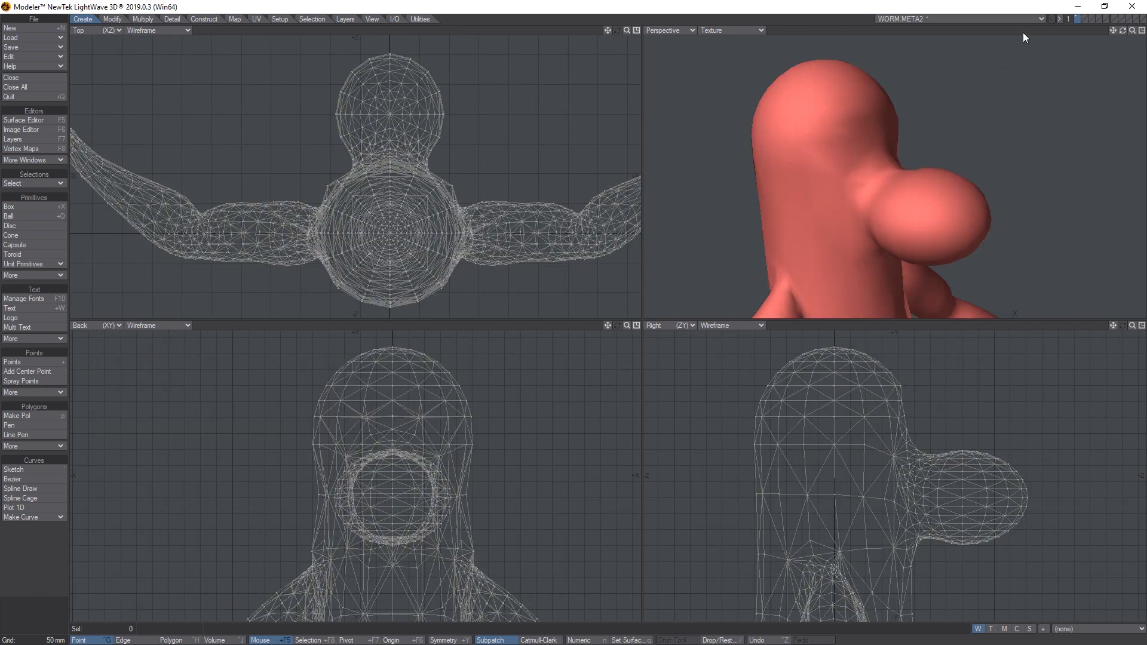
pyautogui.click(1013, 18)
pyautogui.click(1012, 42)
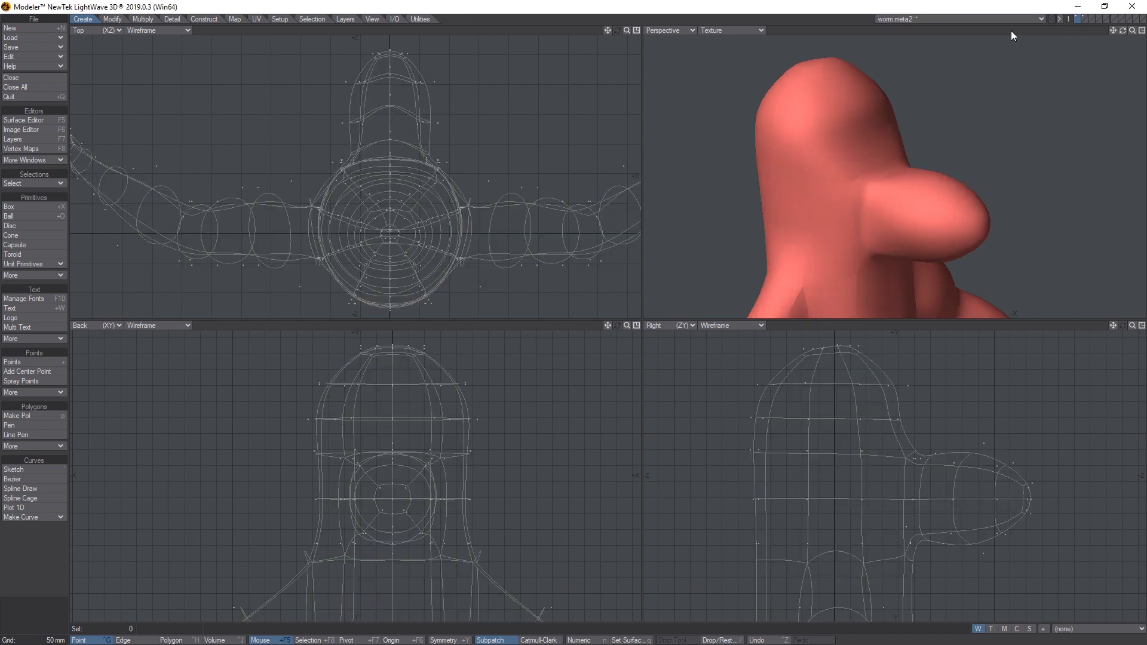
pyautogui.click(1015, 18)
pyautogui.click(1020, 35)
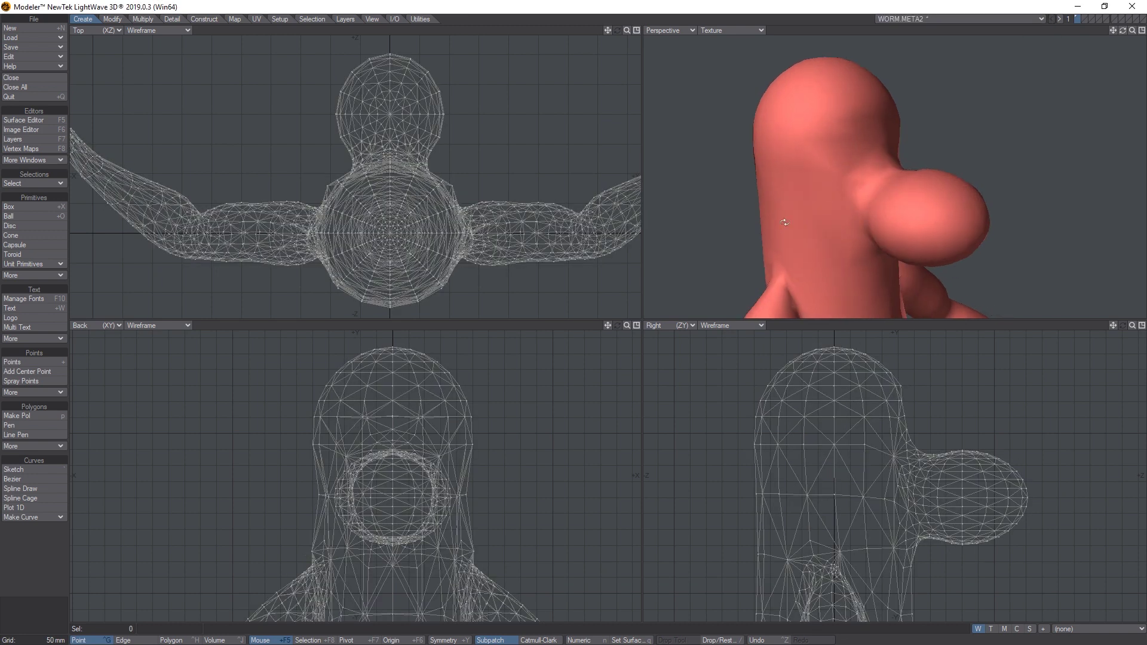
pyautogui.keyDown('alt'); pyautogui.moveTo(784, 222); pyautogui.dragTo(778, 177); pyautogui.keyUp('alt')
pyautogui.keyDown('alt'); pyautogui.moveTo(858, 179); pyautogui.dragTo(851, 134); pyautogui.keyUp('alt')
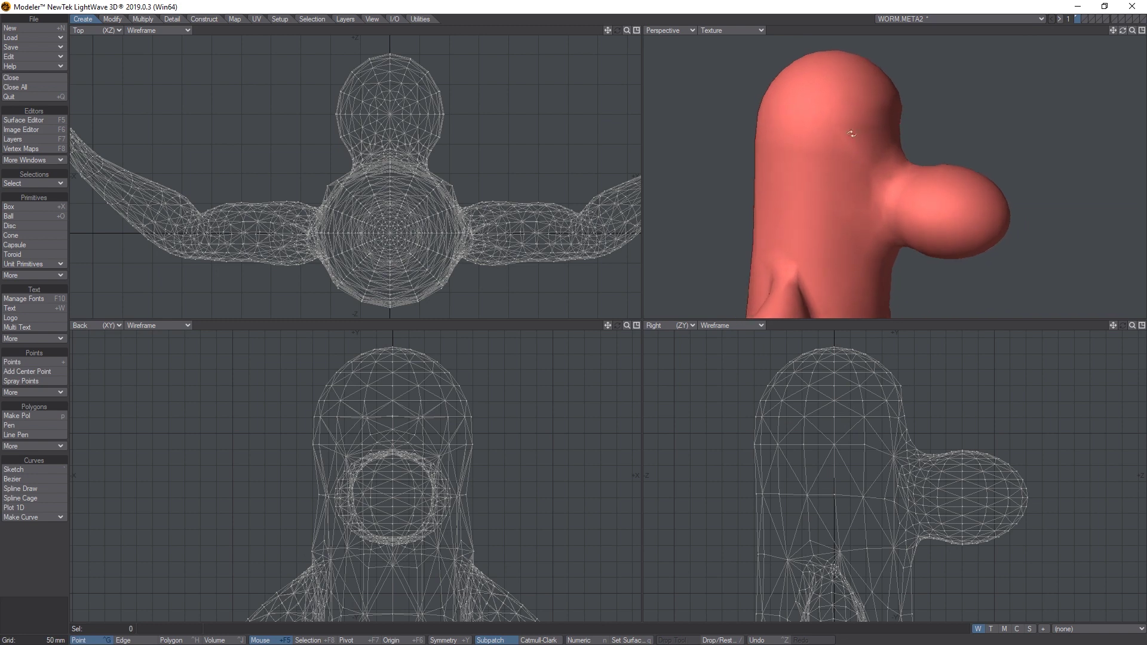
# Make the original worm's surface glossy with the Surface Editor and inspect the highlights from another angle
pyautogui.click(23, 120)
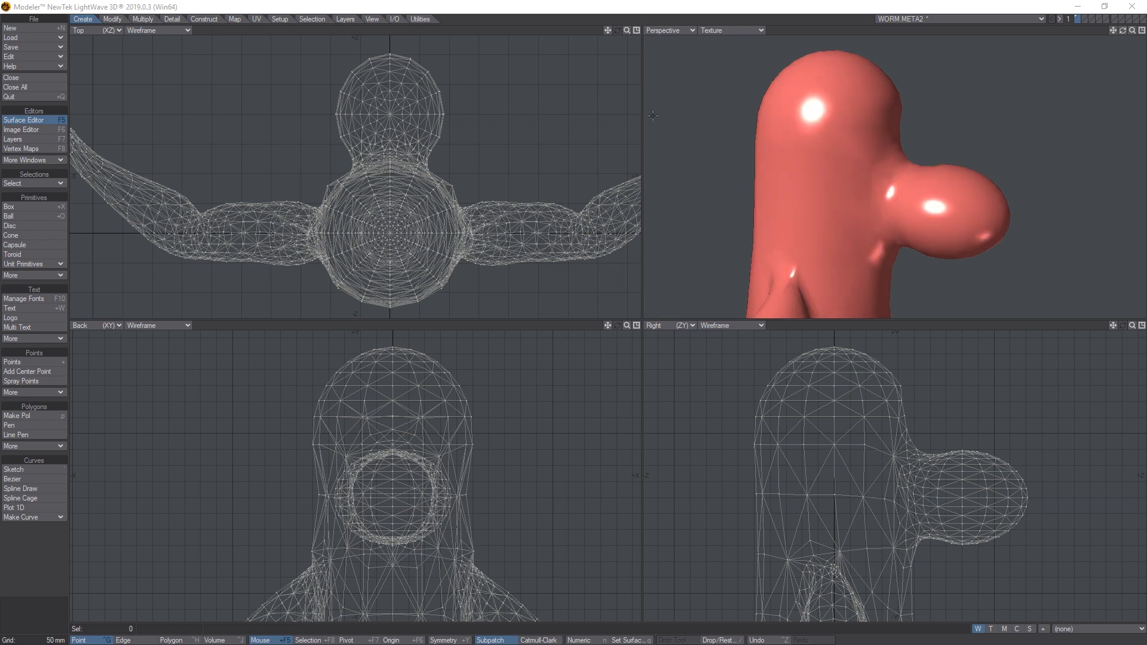
pyautogui.keyDown('alt'); pyautogui.moveTo(896, 158); pyautogui.dragTo(834, 90); pyautogui.keyUp('alt')
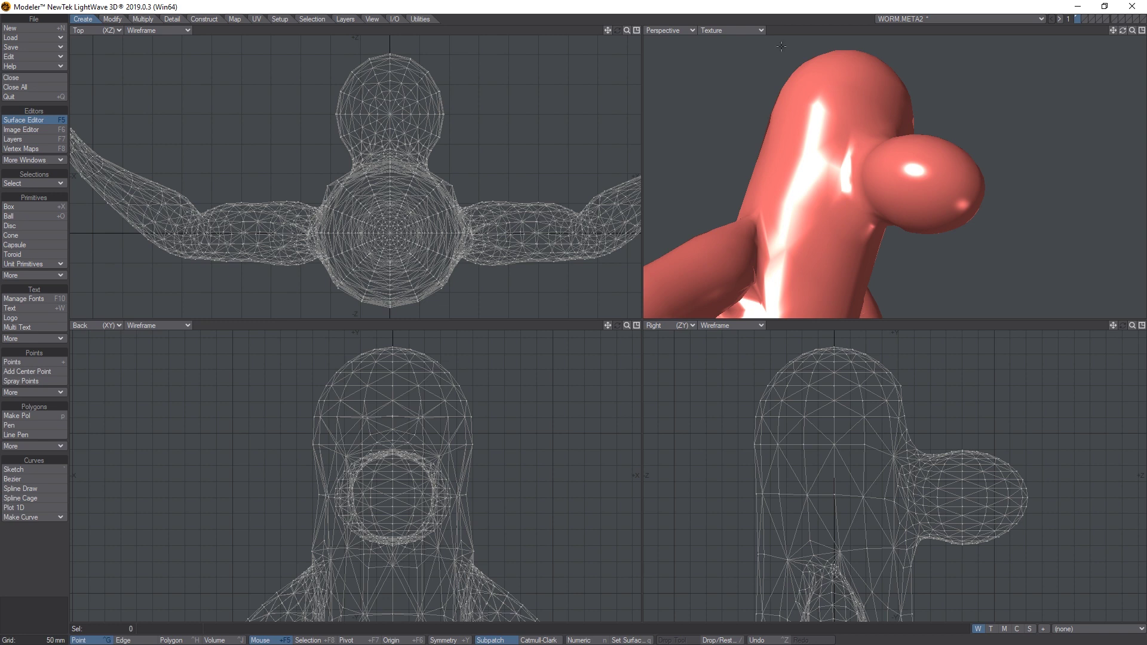
pyautogui.click(24, 27)
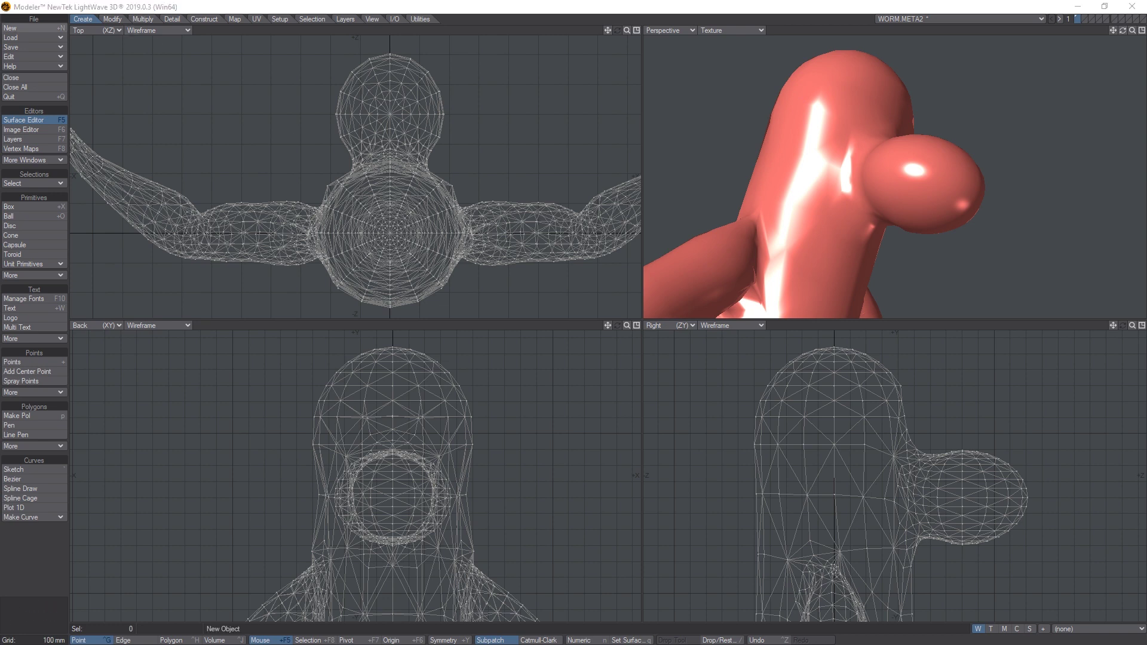
# Switch to the rebuilt worm.meta2 object and inspect its head and nose shading from several angles
pyautogui.click(935, 19)
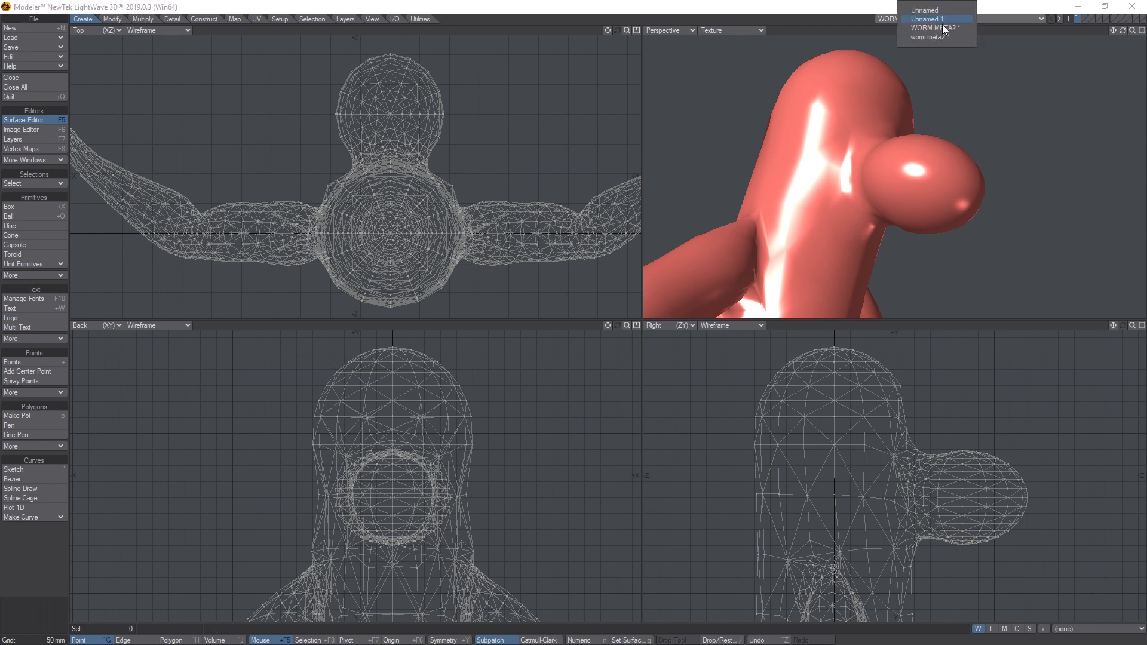
pyautogui.click(943, 34)
pyautogui.click(945, 24)
pyautogui.click(944, 38)
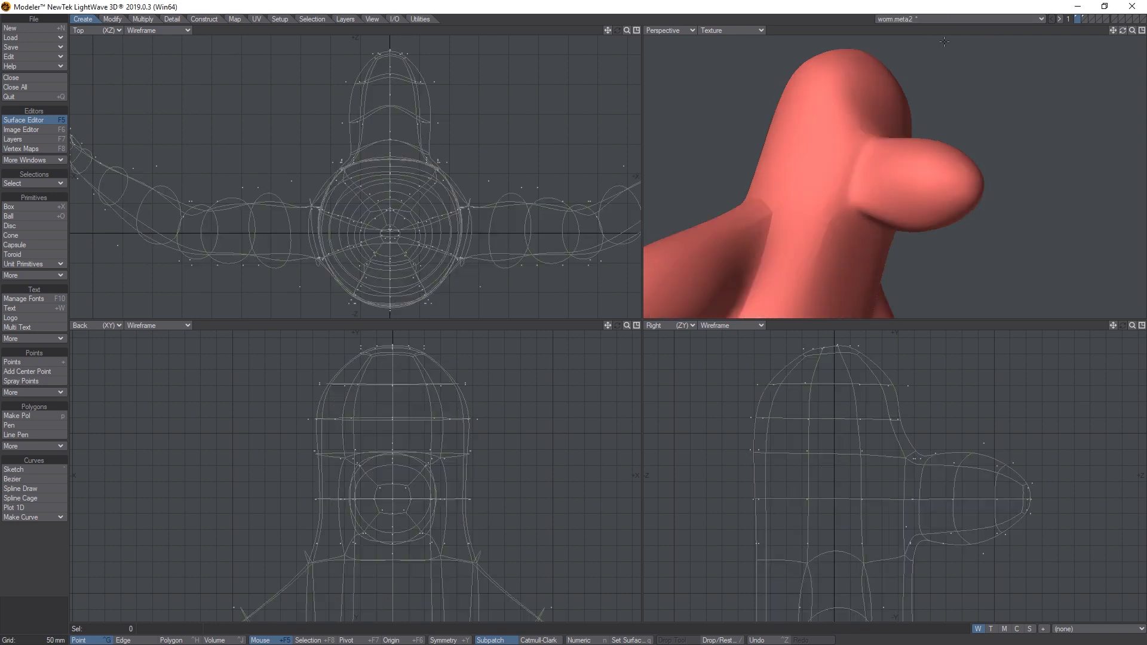
pyautogui.moveTo(801, 169)
pyautogui.keyDown('alt'); pyautogui.mouseDown()
pyautogui.moveTo(812, 210)
pyautogui.moveTo(816, 154)
pyautogui.mouseUp(); pyautogui.keyUp('alt')
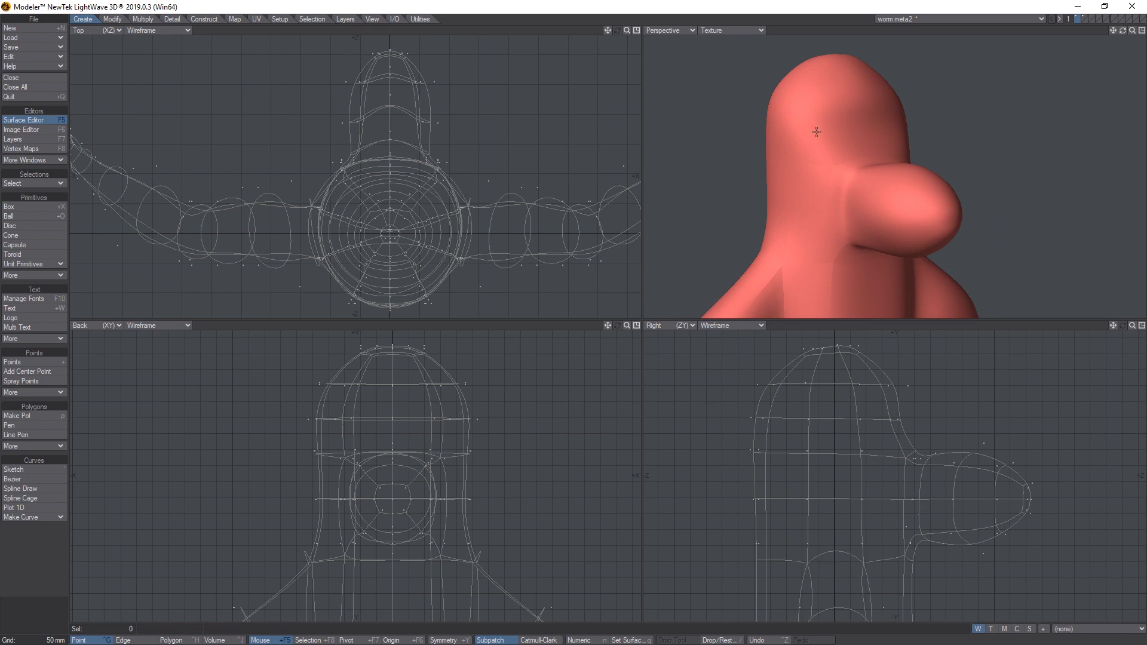
pyautogui.keyDown('alt'); pyautogui.moveTo(811, 148); pyautogui.dragTo(847, 155); pyautogui.keyUp('alt')
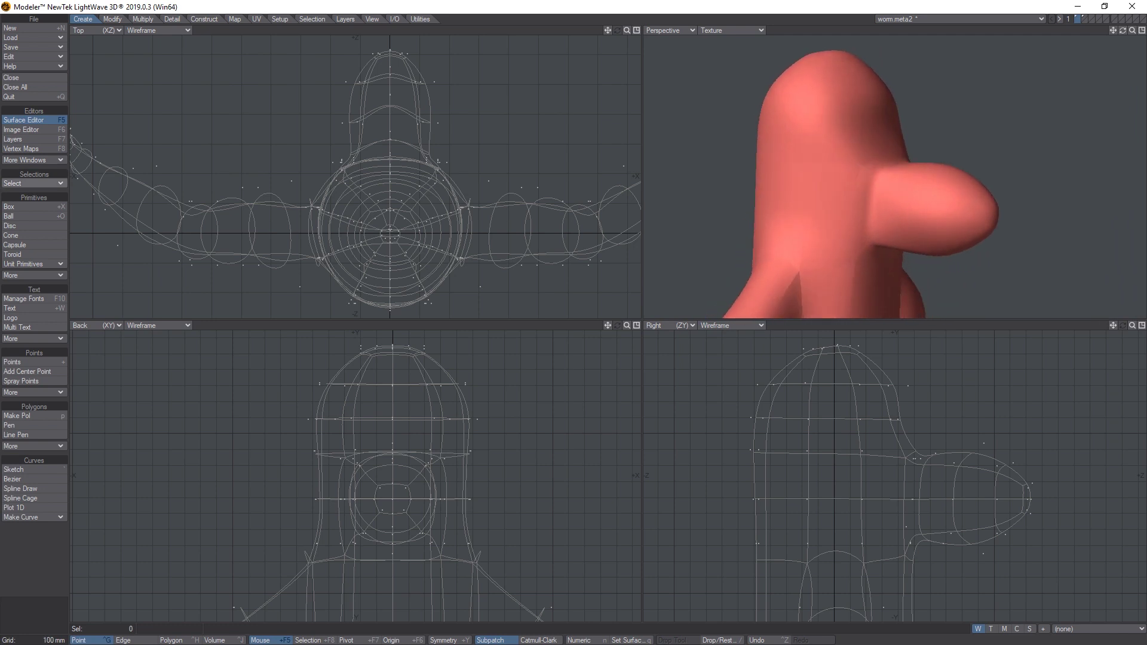
# Start loading an object and browse to the Objects/Weapons folder in the innermost EMPLANT folder on the Projects (D:) drive
pyautogui.click(35, 37)
pyautogui.click(40, 38)
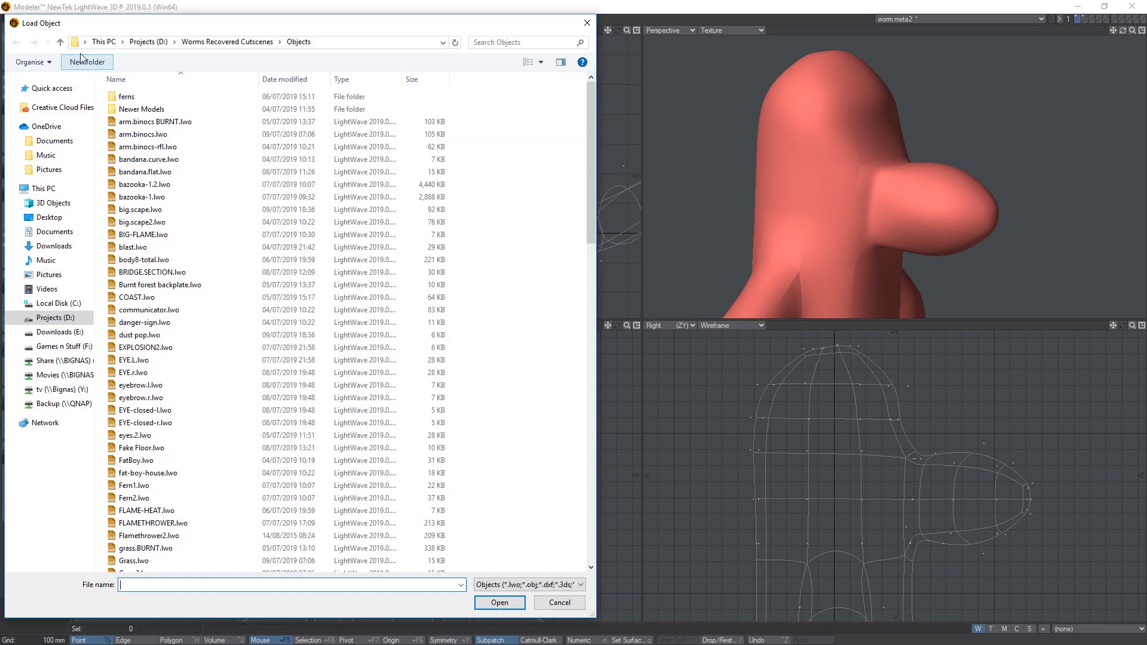
pyautogui.click(147, 42)
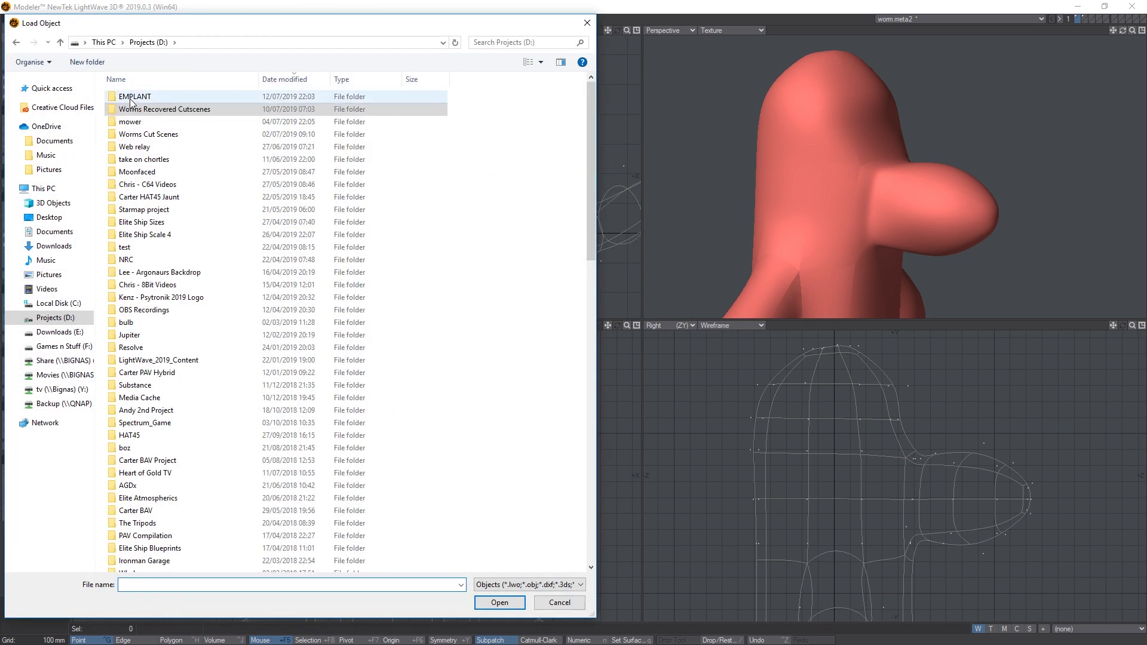
pyautogui.doubleClick(131, 97)
pyautogui.click(227, 117)
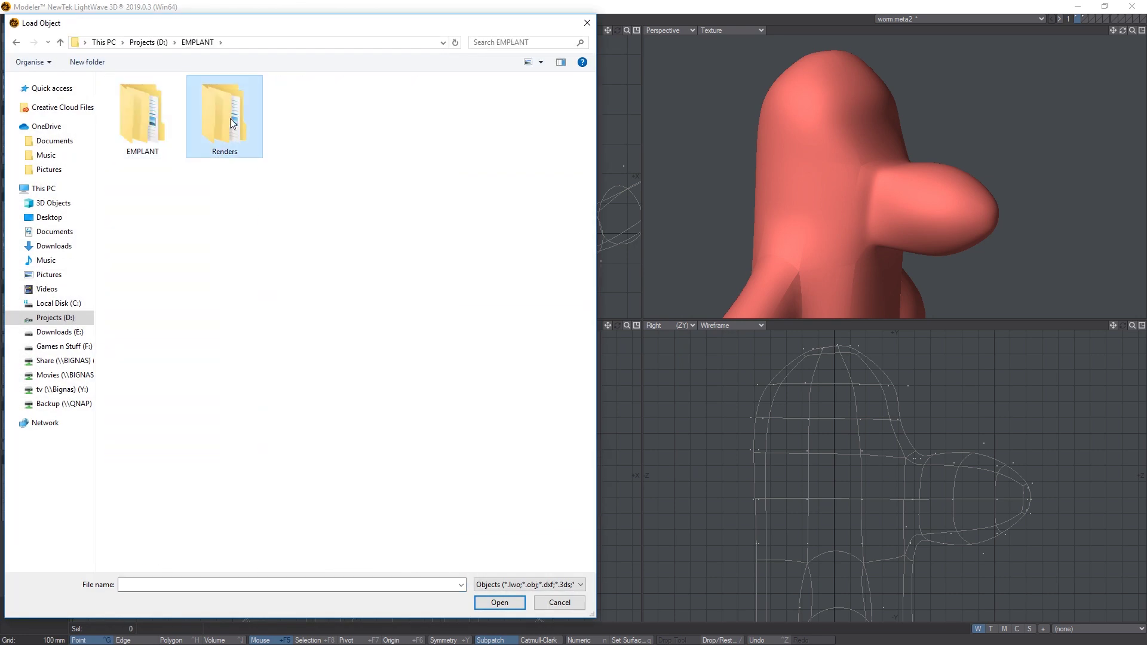
pyautogui.doubleClick(135, 99)
pyautogui.doubleClick(154, 99)
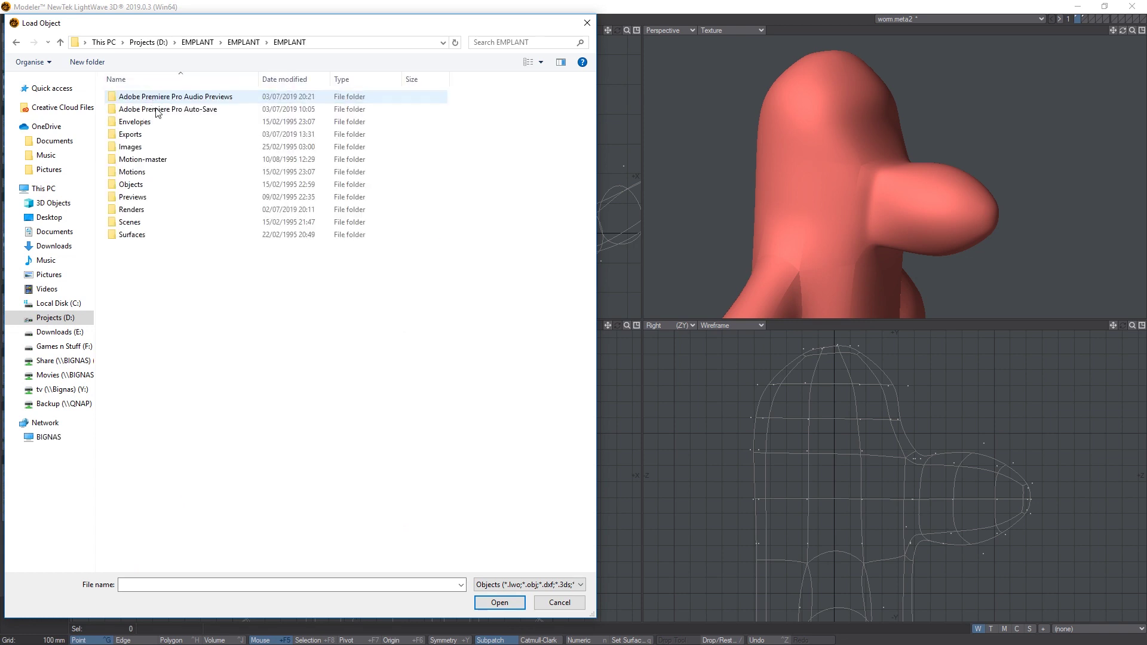
pyautogui.doubleClick(140, 187)
pyautogui.scroll(-10, 215, 388)
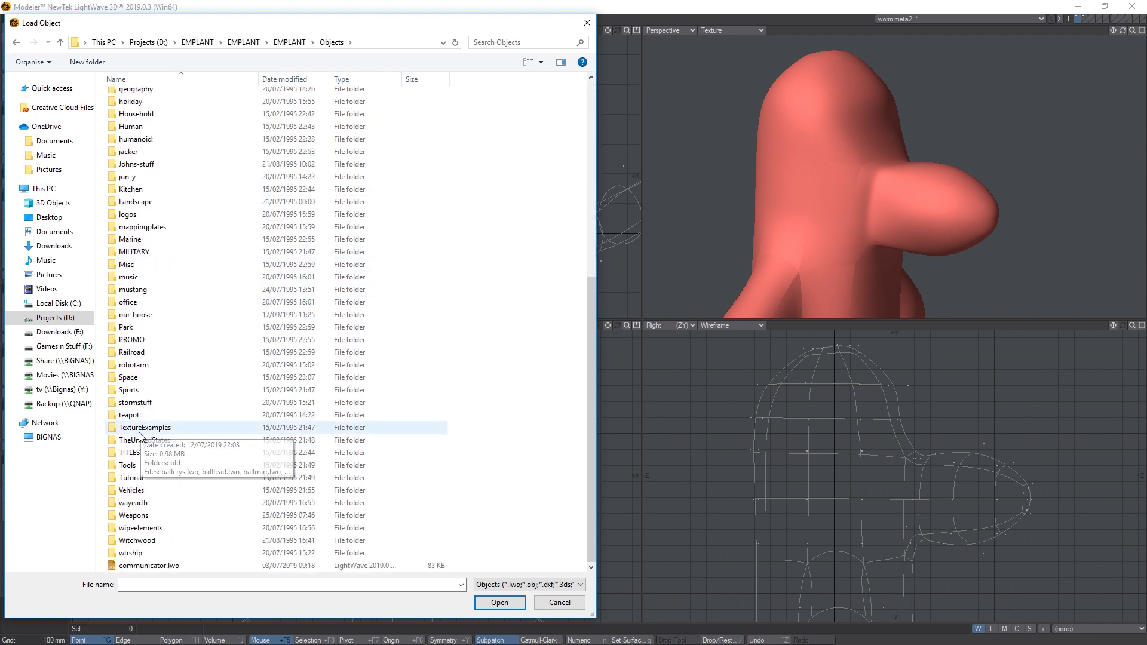
pyautogui.doubleClick(142, 516)
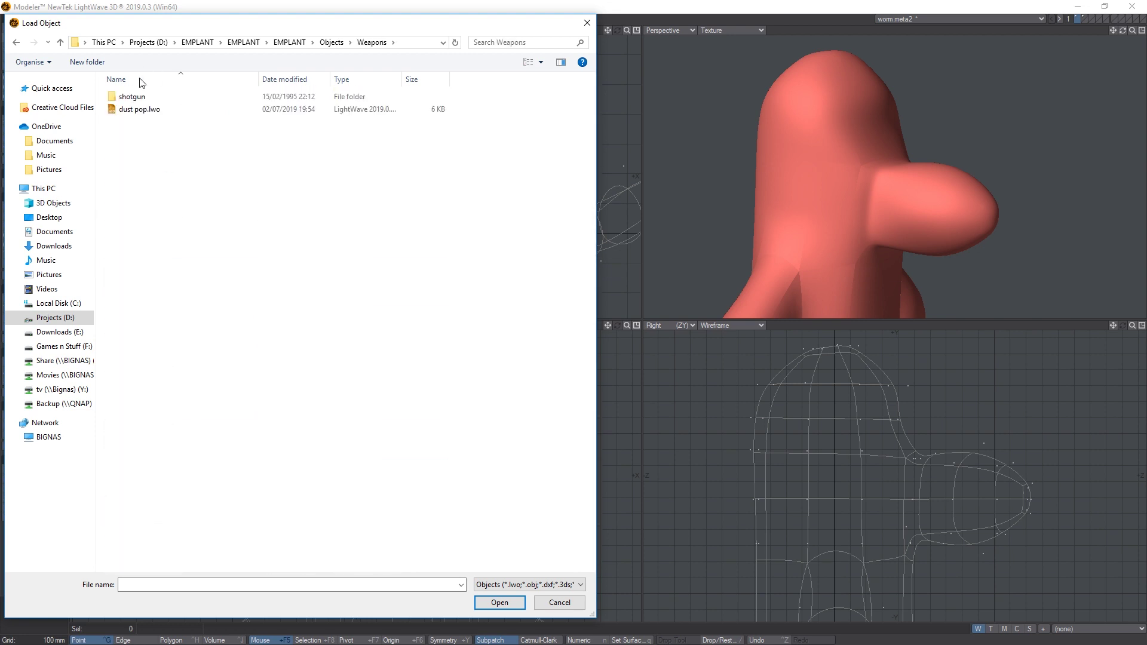
# List all file types, load the original uzi-body7 object, and decline alternates for its missing images
pyautogui.click(511, 583)
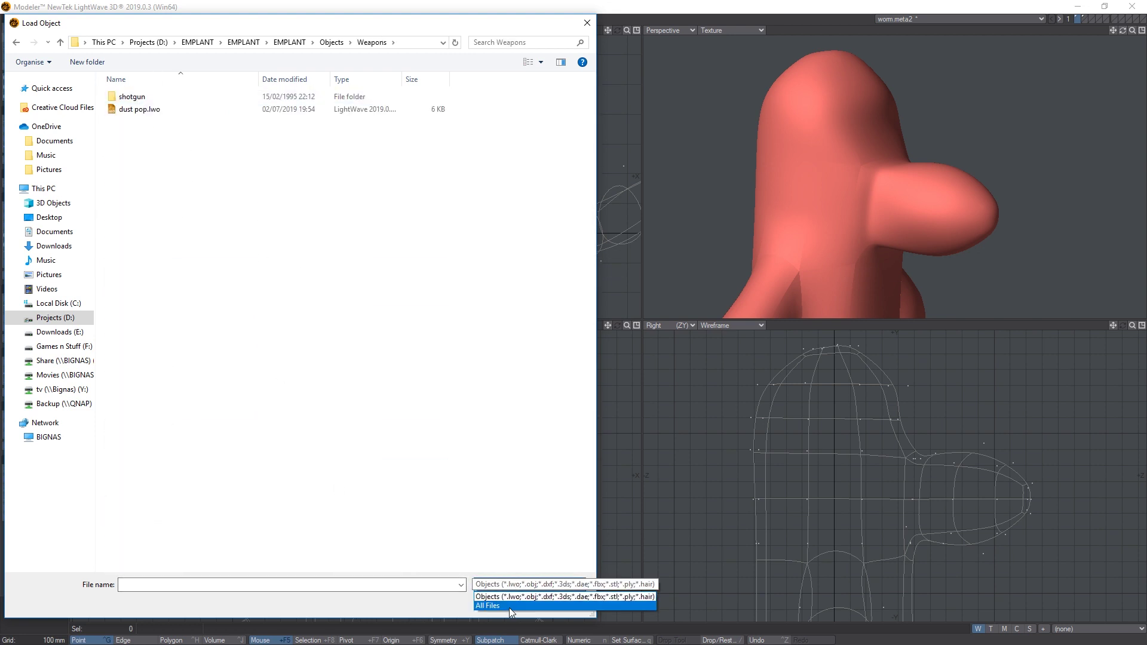
pyautogui.click(511, 608)
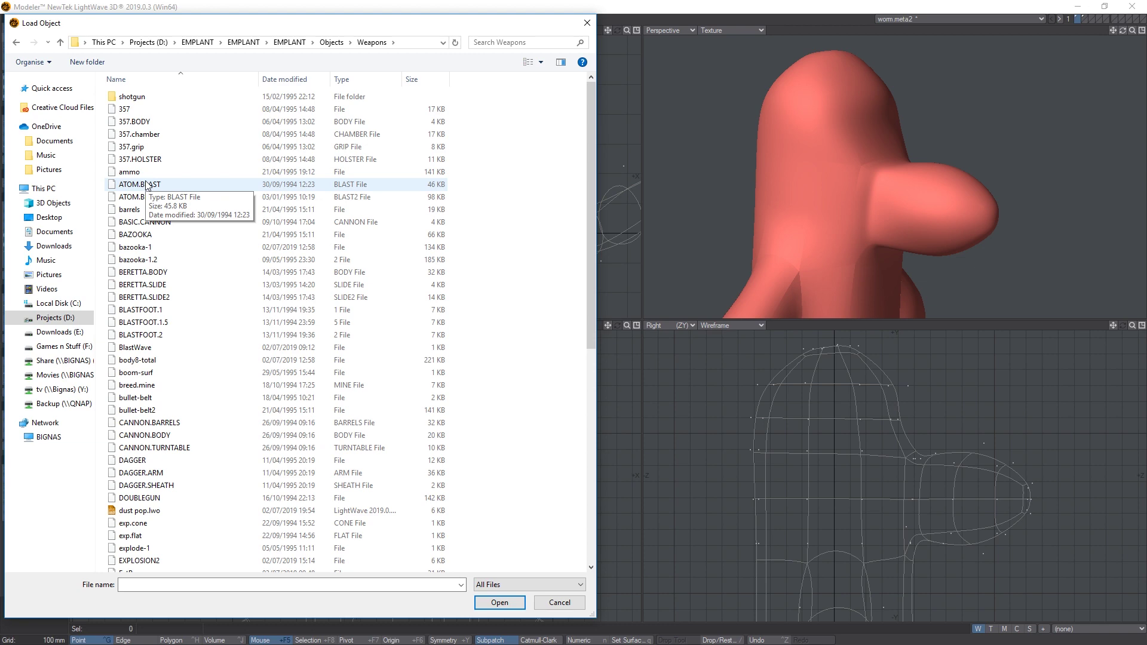
pyautogui.scroll(-10, 197, 358)
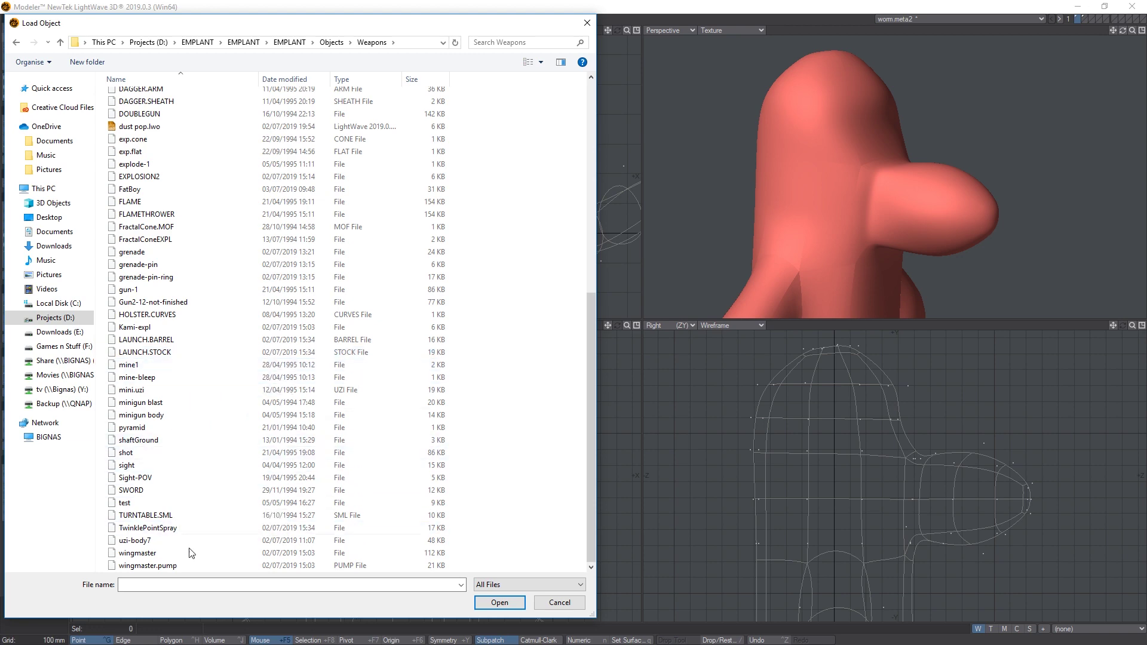
pyautogui.doubleClick(135, 540)
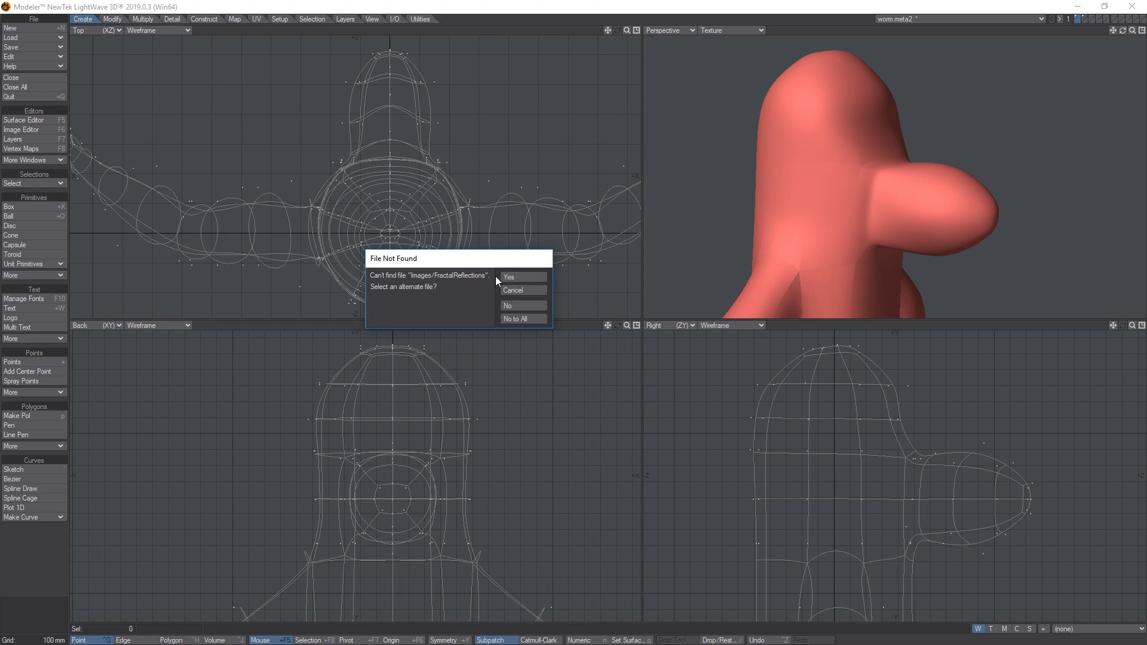
pyautogui.click(518, 308)
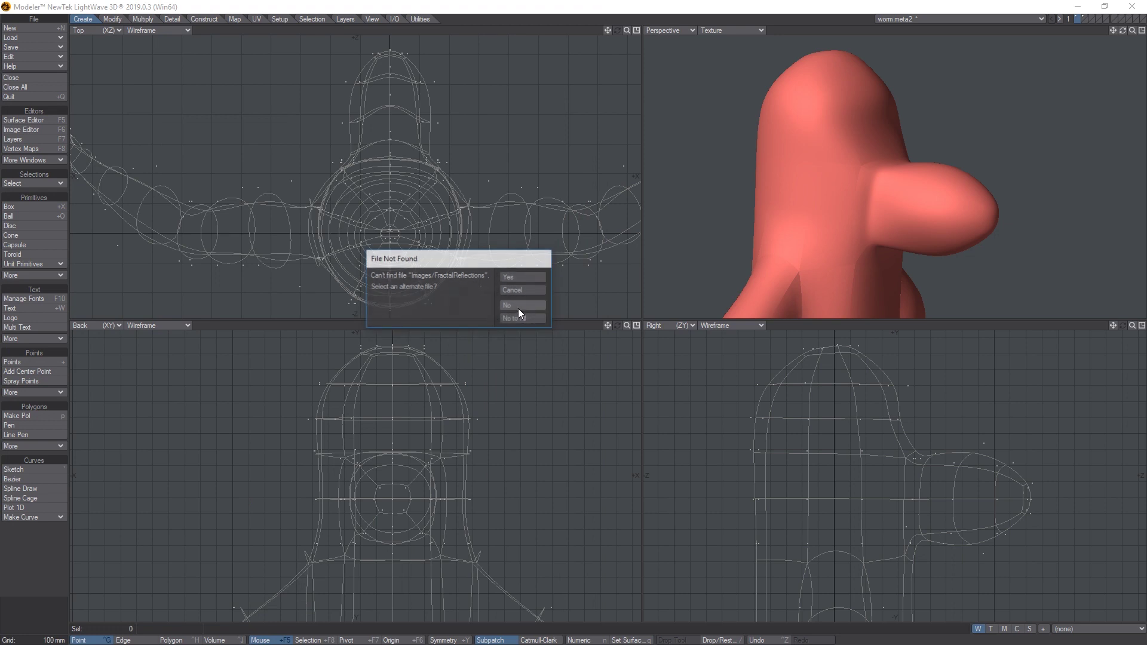
pyautogui.click(518, 307)
pyautogui.click(518, 306)
pyautogui.click(518, 306)
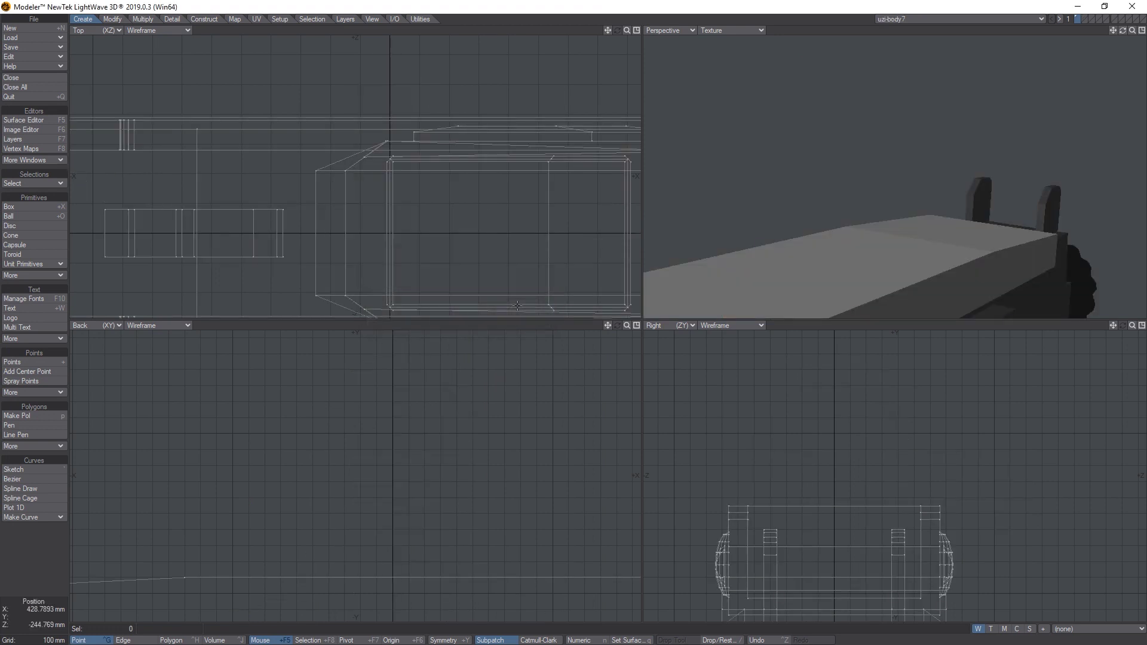
# Inspect the whole original Uzi model from both sides in the perspective view
pyautogui.keyDown('alt'); pyautogui.moveTo(838, 192); pyautogui.dragTo(749, 300); pyautogui.keyUp('alt')
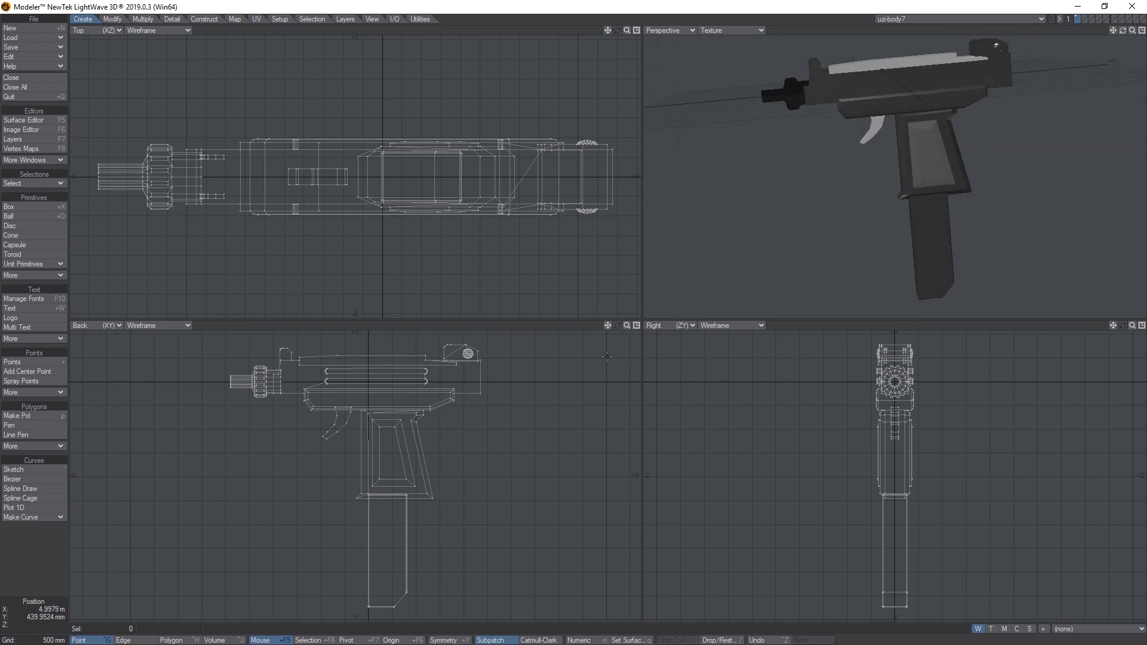
pyautogui.keyDown('alt'); pyautogui.moveTo(659, 310); pyautogui.dragTo(677, 257); pyautogui.keyUp('alt')
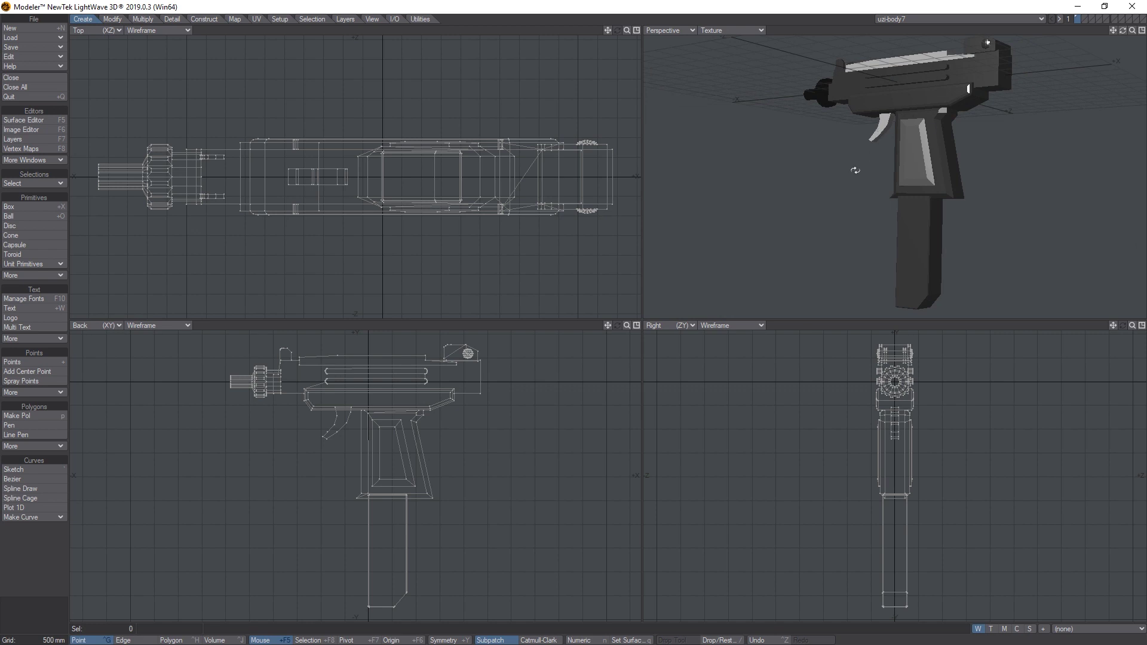
pyautogui.keyDown('alt'); pyautogui.moveTo(856, 170); pyautogui.dragTo(886, 191); pyautogui.keyUp('alt')
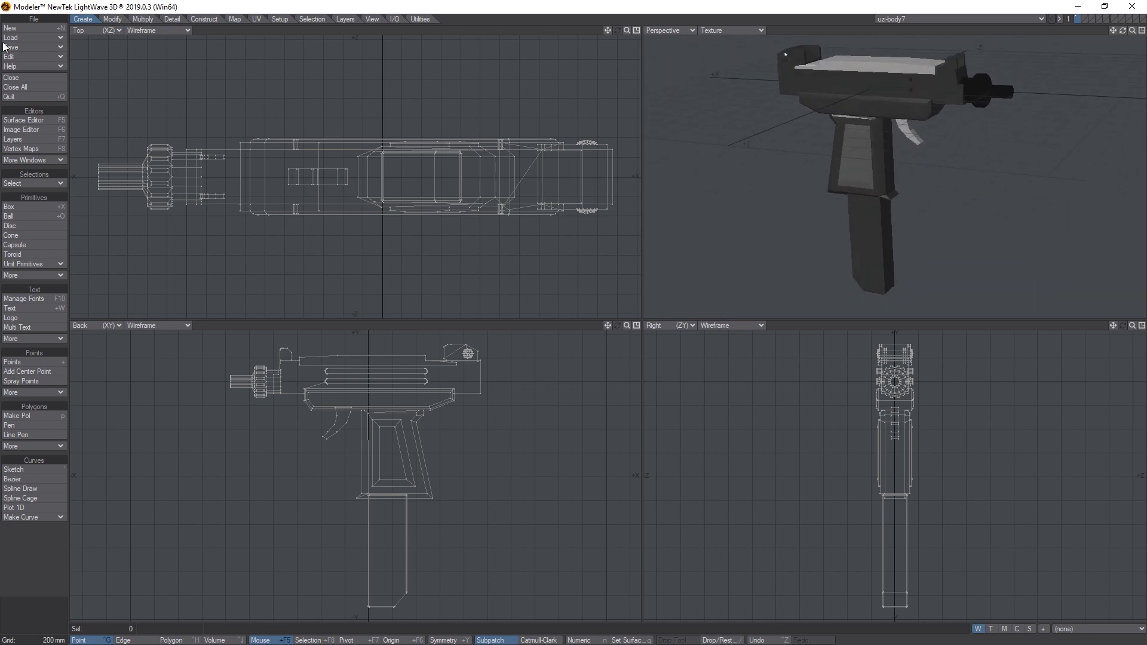
# Load uzi-body7.lwo from the Worms Recovered Cutscenes/Objects folder on the Projects (D:) drive
pyautogui.click(24, 37)
pyautogui.click(27, 47)
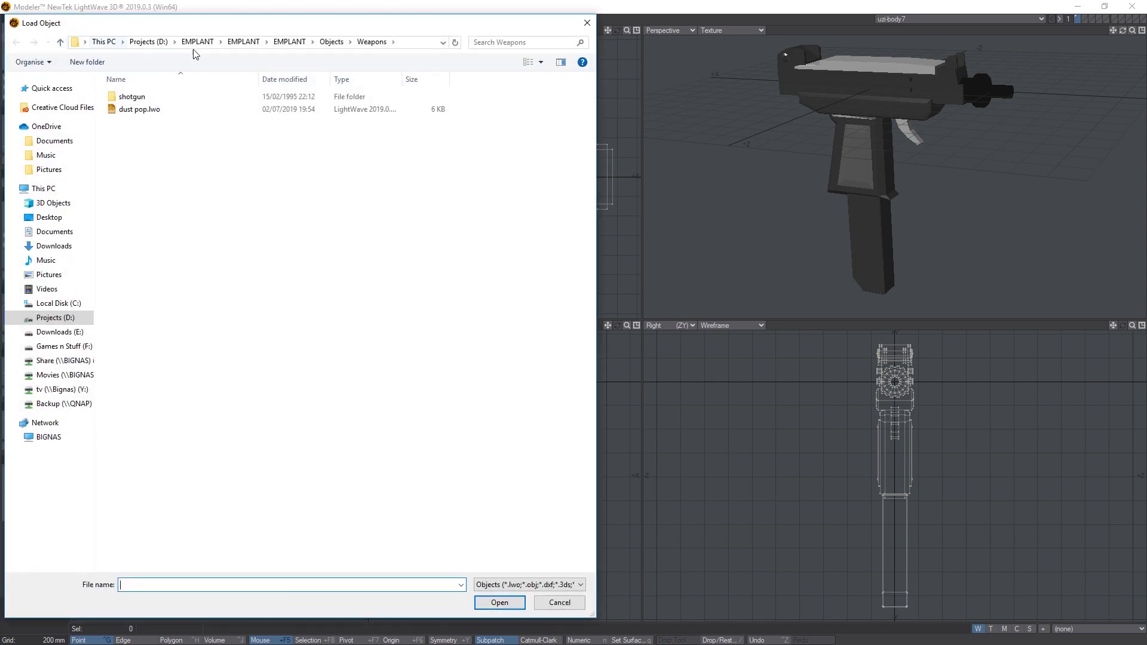
pyautogui.click(149, 41)
pyautogui.doubleClick(152, 109)
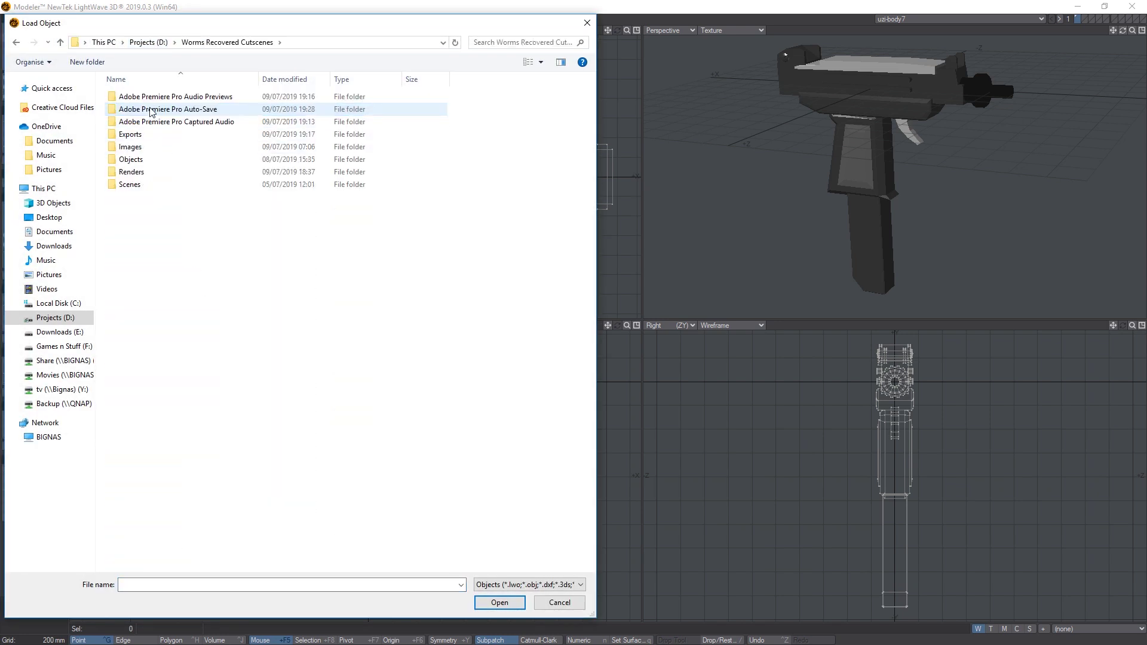
pyautogui.doubleClick(145, 160)
pyautogui.scroll(-10, 152, 419)
pyautogui.scroll(-15, 156, 452)
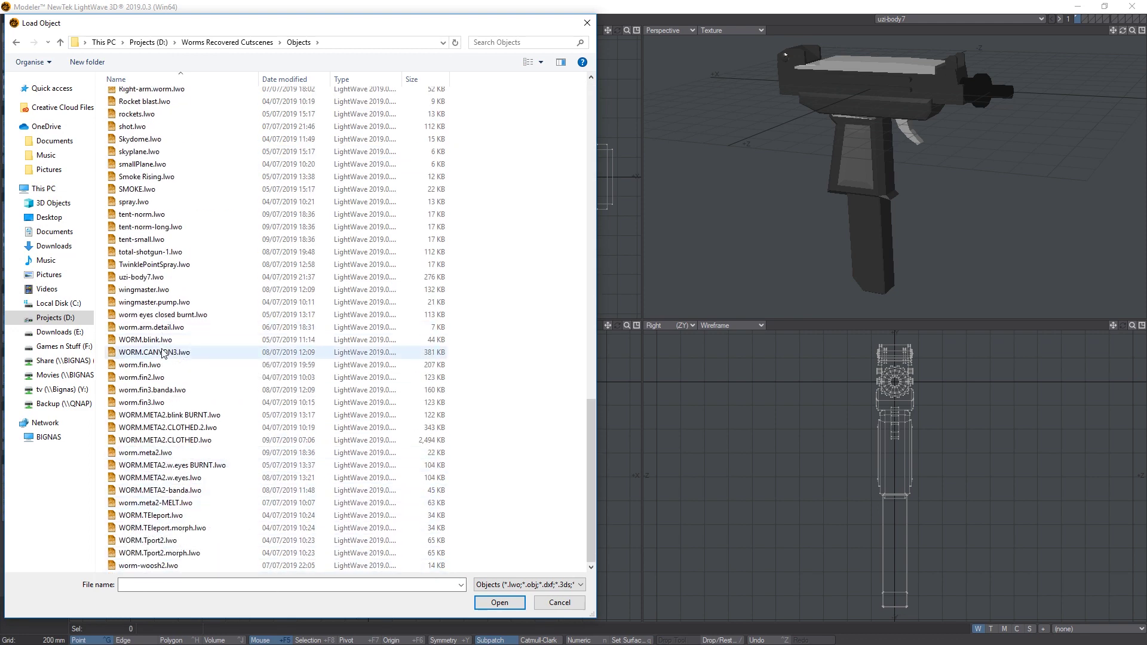
pyautogui.doubleClick(143, 276)
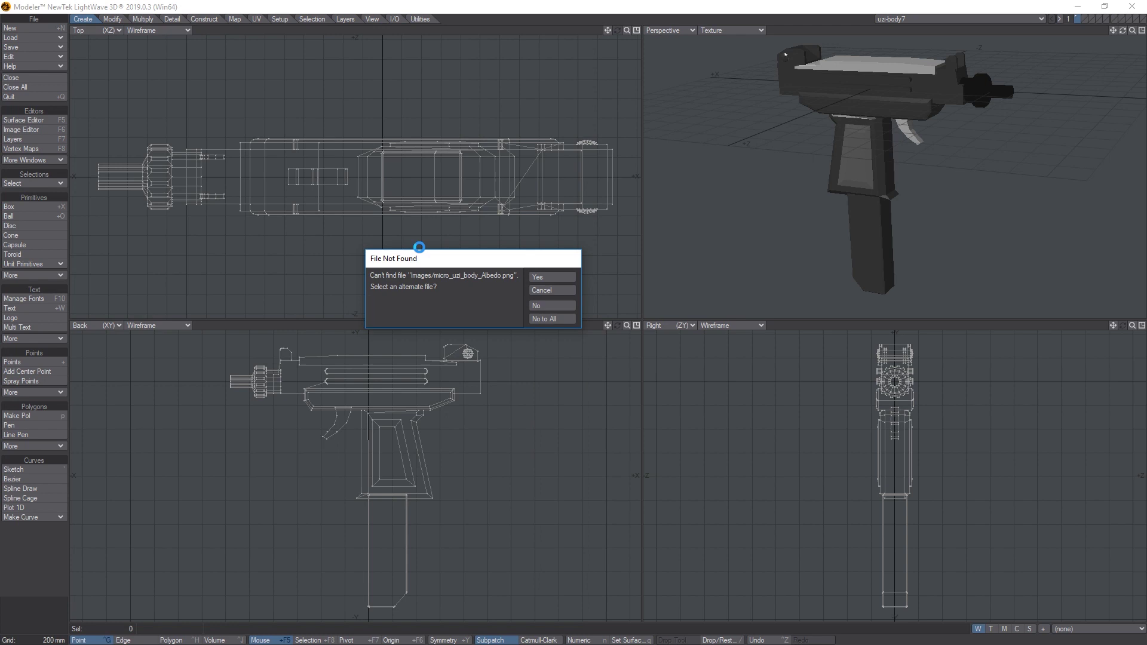
# Relink the missing micro_uzi_body_Albedo.png texture from the Worms Recovered Cutscenes Images folder
pyautogui.click(540, 276)
pyautogui.click(258, 49)
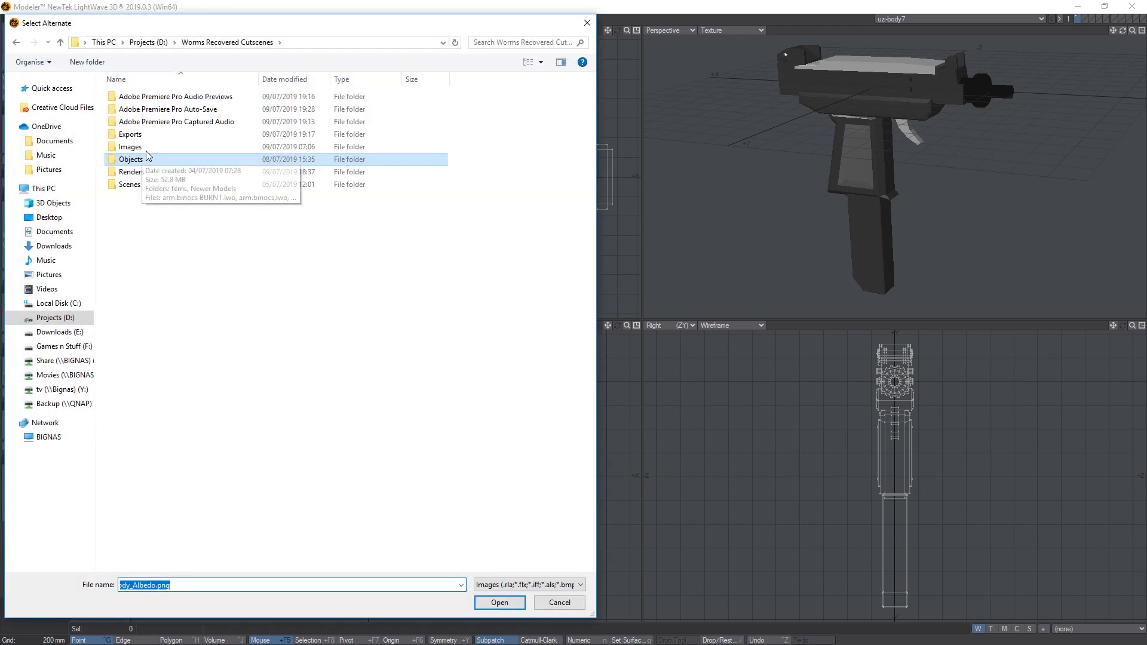
pyautogui.doubleClick(135, 146)
pyautogui.click(499, 602)
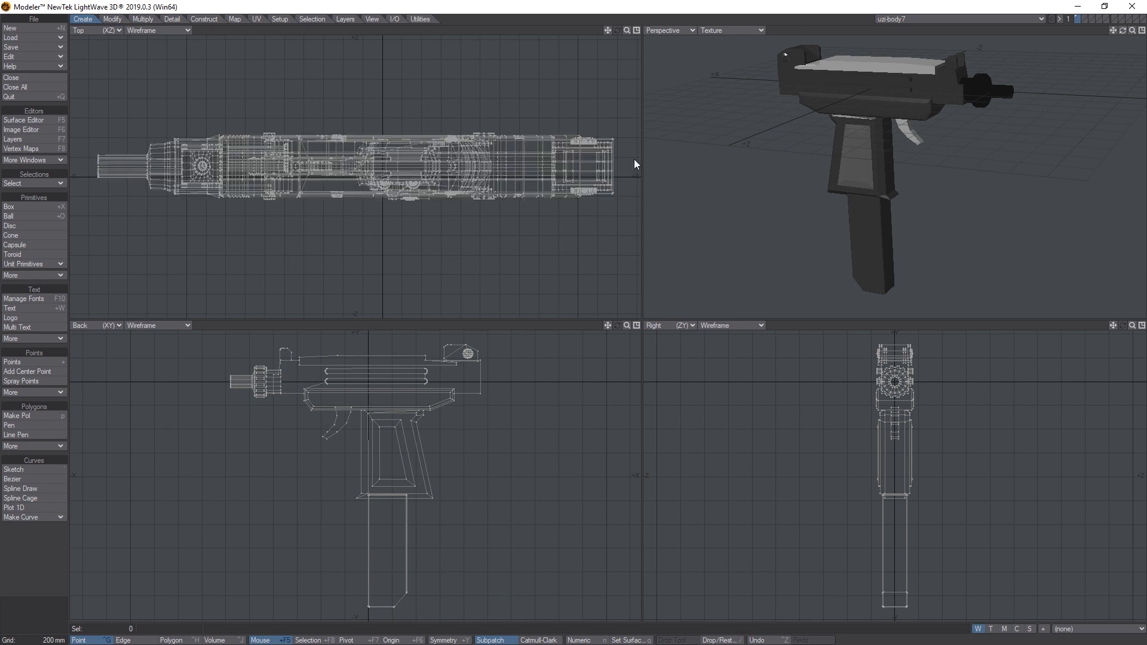
# Switch between the two uzi-body7 objects and overlay the original Uzi on the detailed replacement using separate layers
pyautogui.keyDown('alt'); pyautogui.moveTo(875, 169); pyautogui.dragTo(910, 192); pyautogui.keyUp('alt')
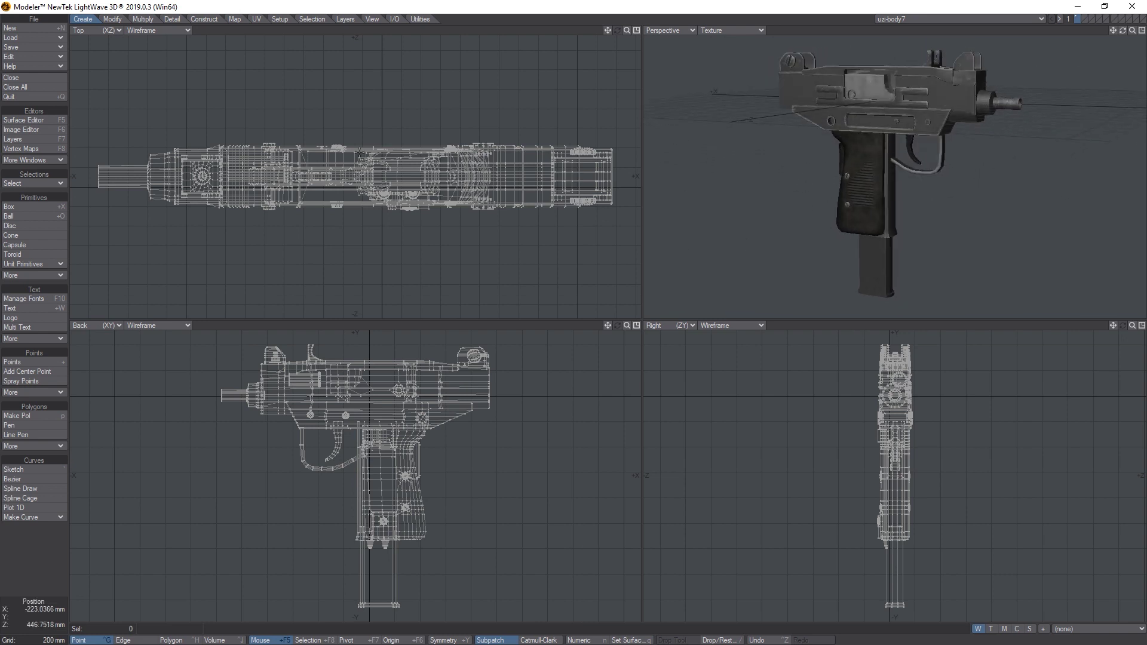
pyautogui.click(918, 19)
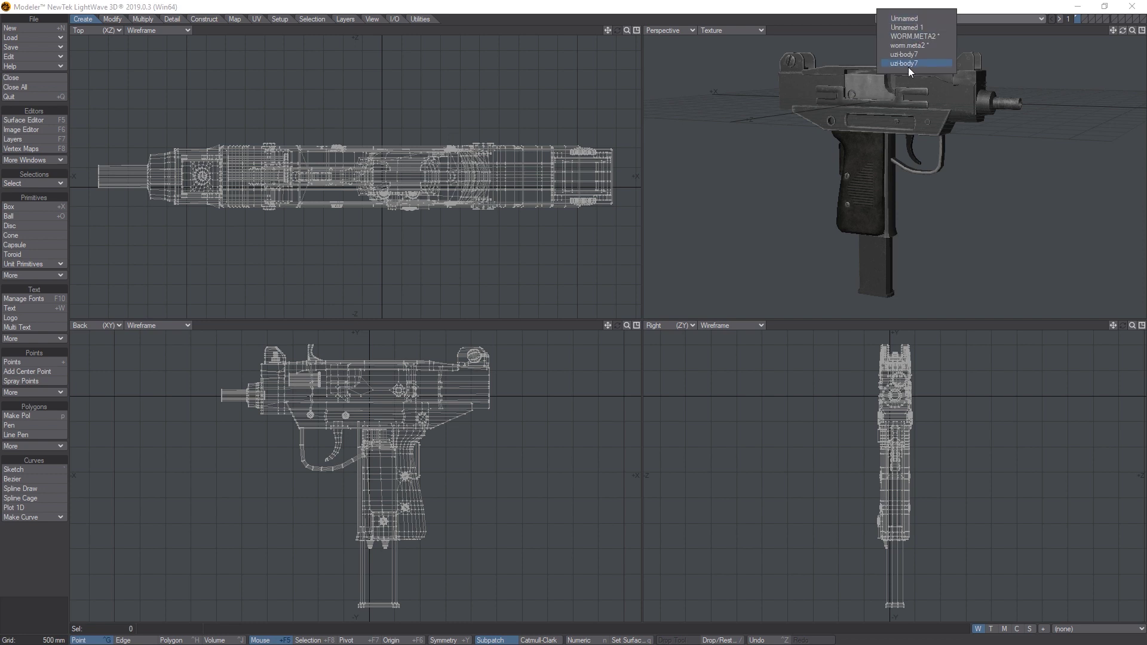
pyautogui.click(911, 55)
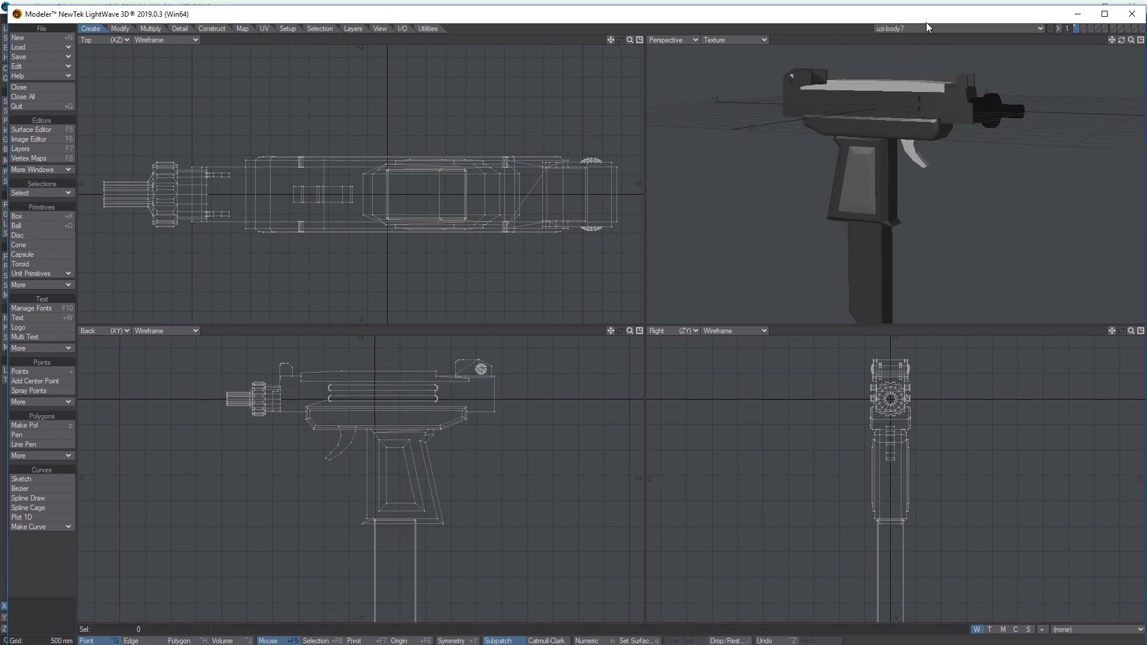
pyautogui.click(965, 19)
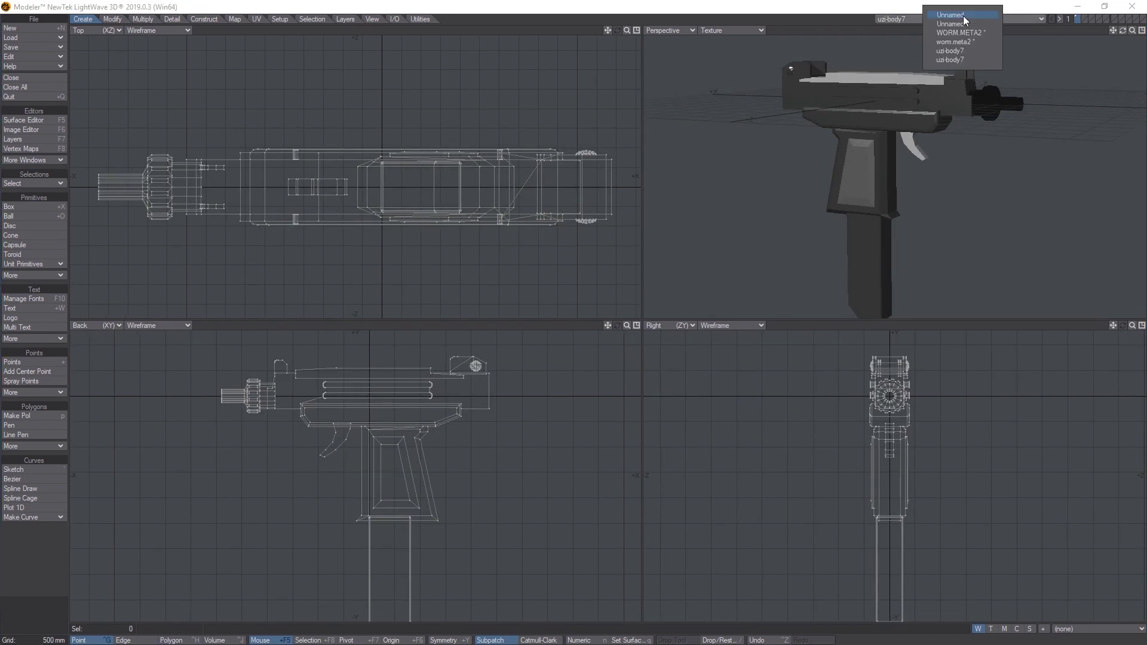
pyautogui.click(974, 63)
pyautogui.keyDown('shift'); pyautogui.click(1083, 15); pyautogui.keyUp('shift')
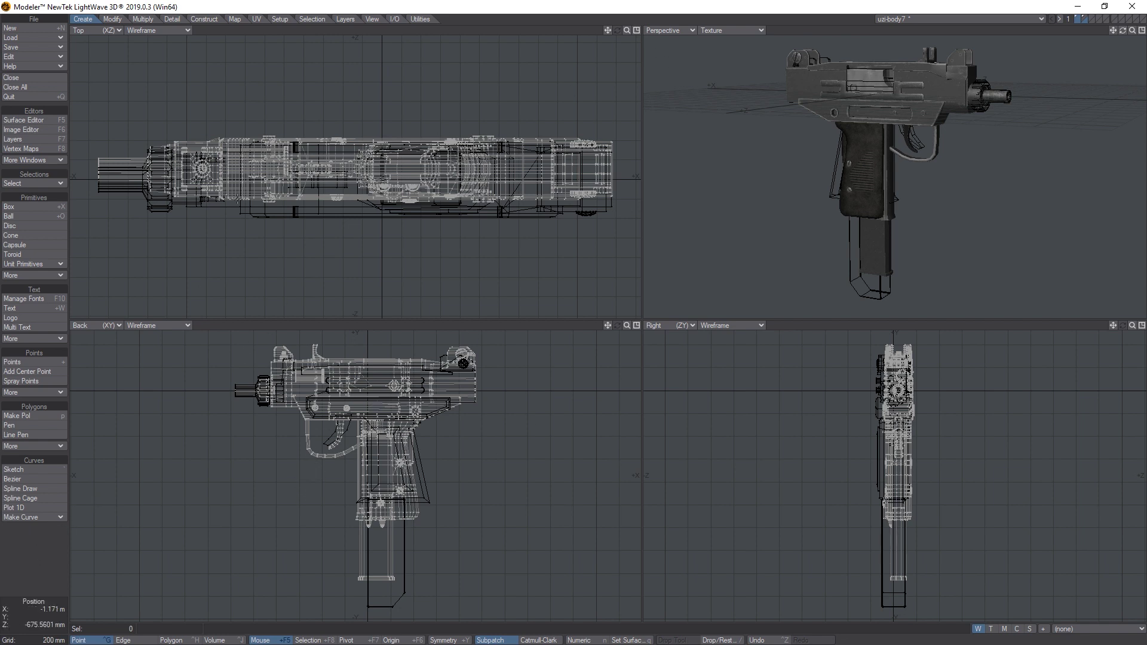
# Load pine.tree.lwo from the Worms Recovered Cutscenes Objects folder and view the whole tree in perspective
pyautogui.click(25, 36)
pyautogui.click(25, 34)
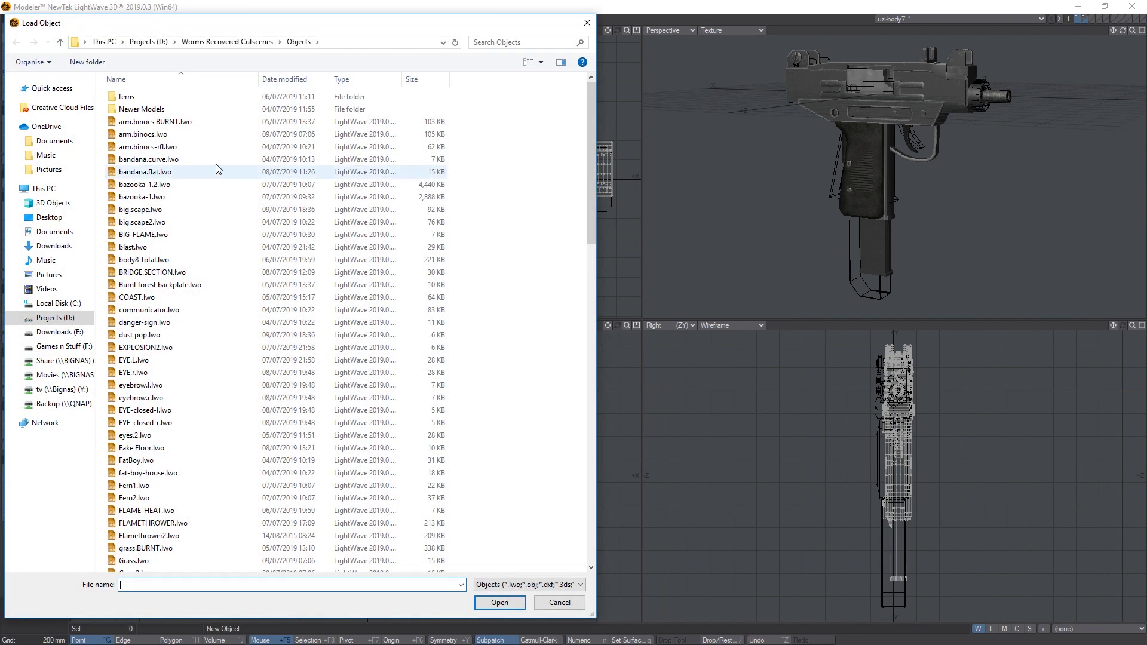
pyautogui.scroll(-17, 162, 343)
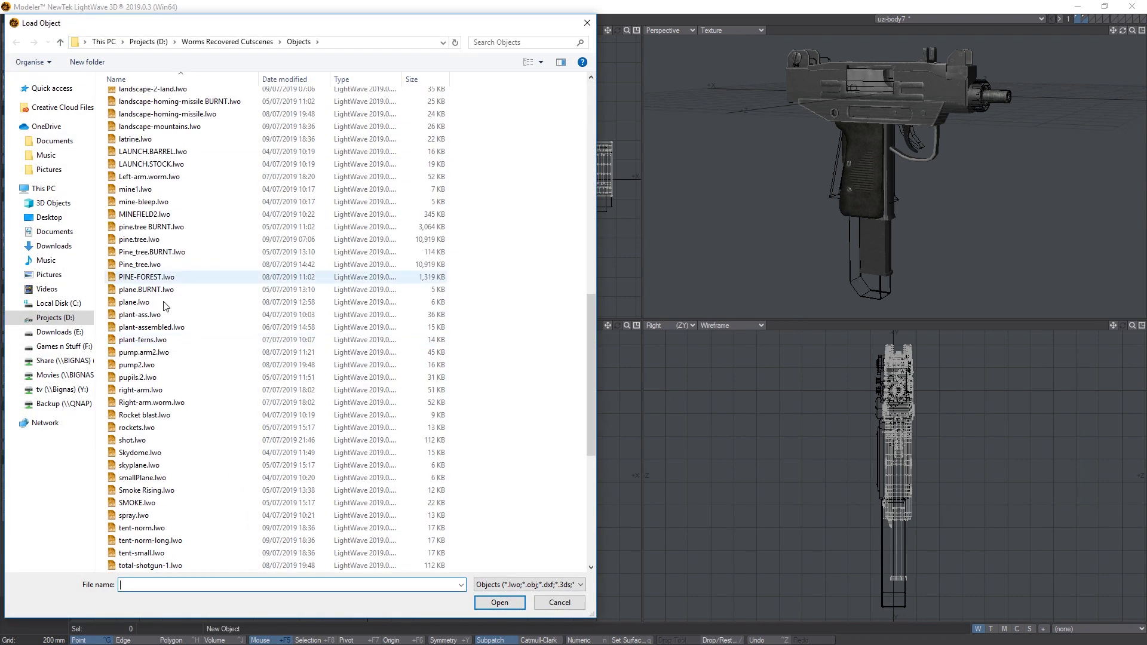
pyautogui.doubleClick(154, 241)
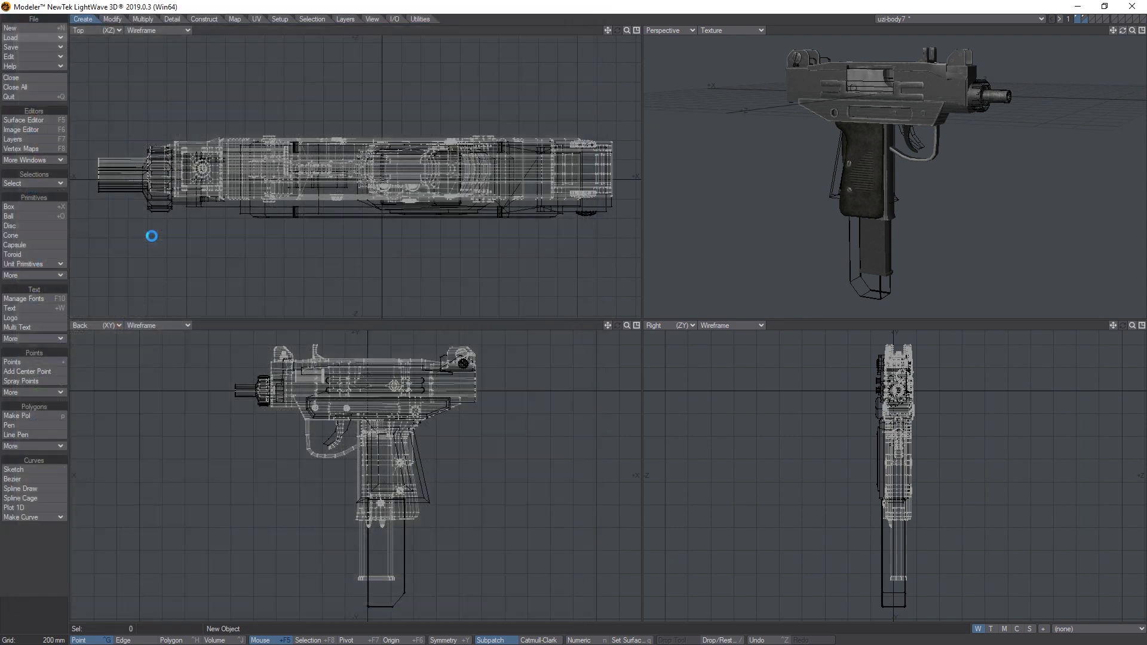
pyautogui.press('a')
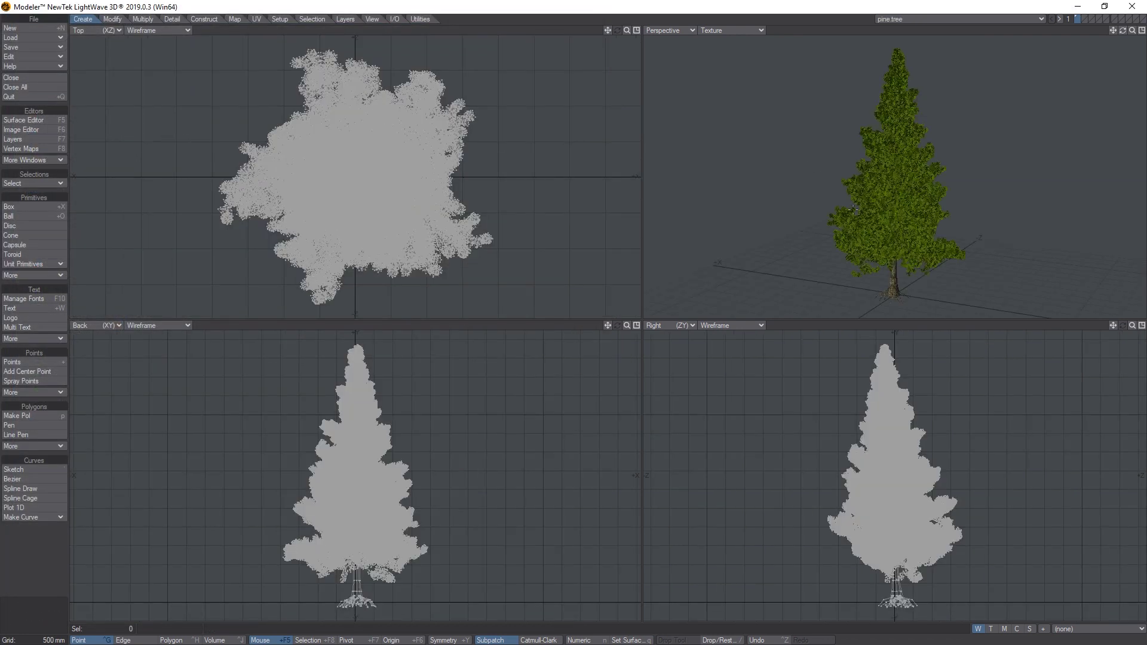
pyautogui.keyDown('alt'); pyautogui.moveTo(867, 238); pyautogui.dragTo(796, 188); pyautogui.keyUp('alt')
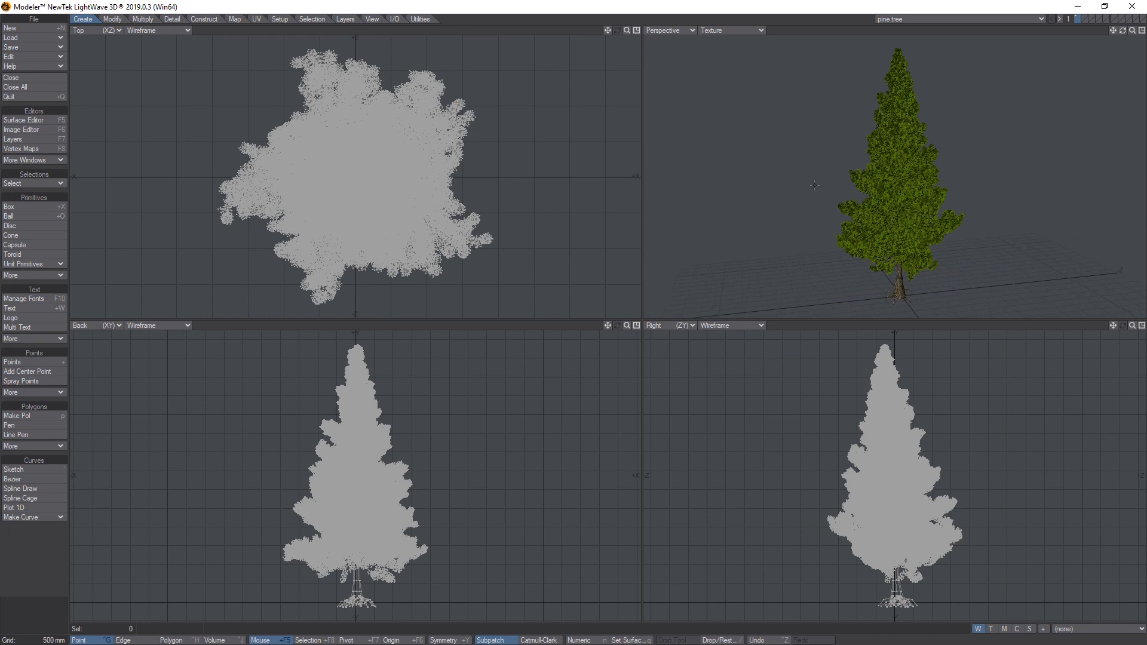
# Browse for another object to load in the Objects/Landscape folder inside the nested EMPLANT folders on the Projects (D:) drive
pyautogui.click(17, 38)
pyautogui.click(18, 38)
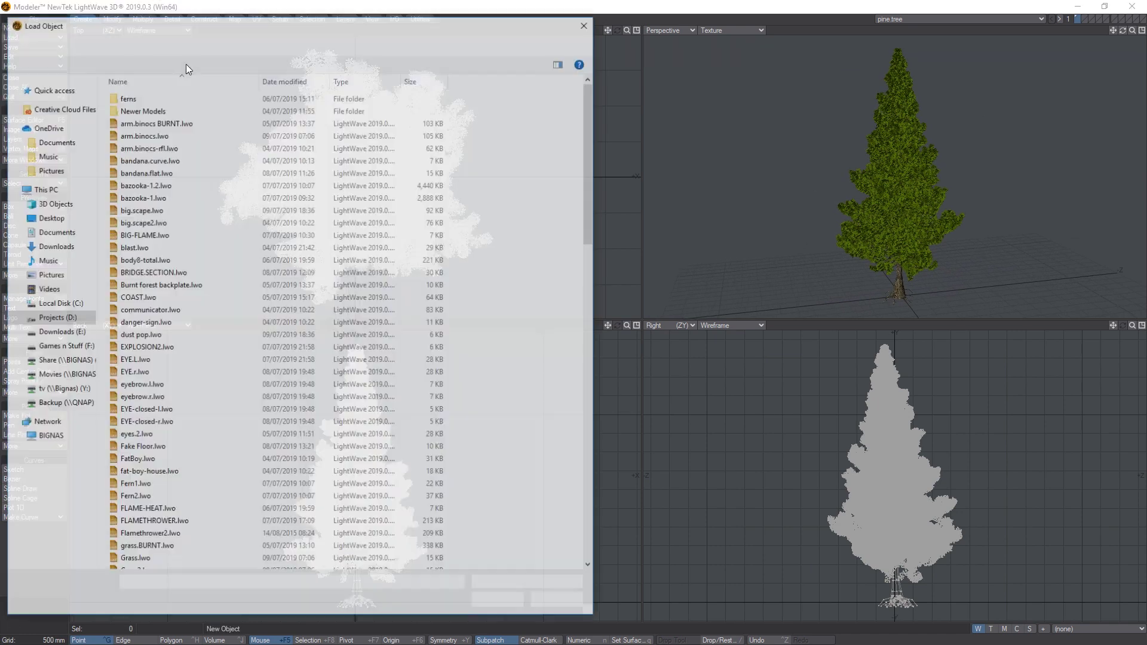
pyautogui.click(148, 42)
pyautogui.doubleClick(141, 96)
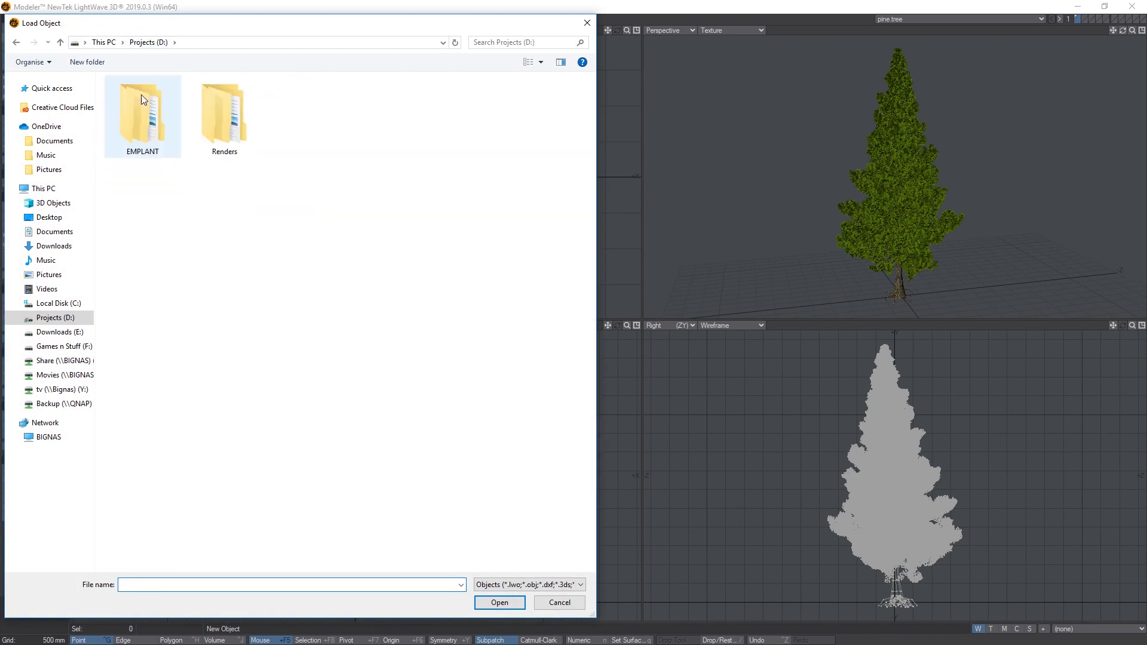
pyautogui.doubleClick(206, 127)
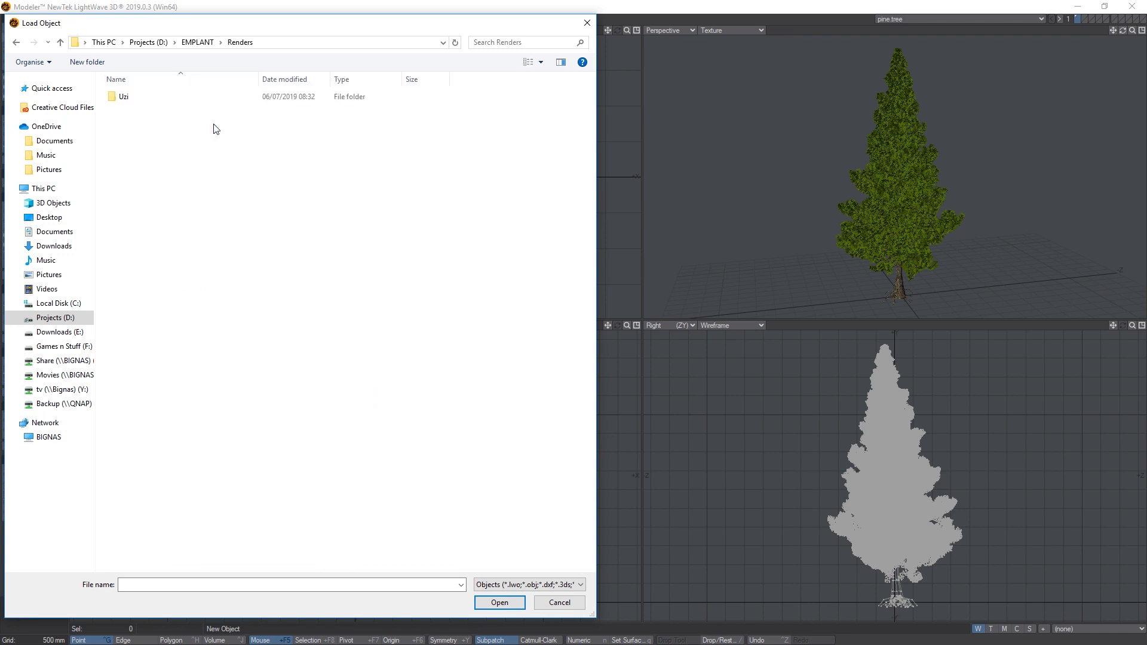
pyautogui.click(198, 42)
pyautogui.doubleClick(151, 117)
pyautogui.doubleClick(139, 98)
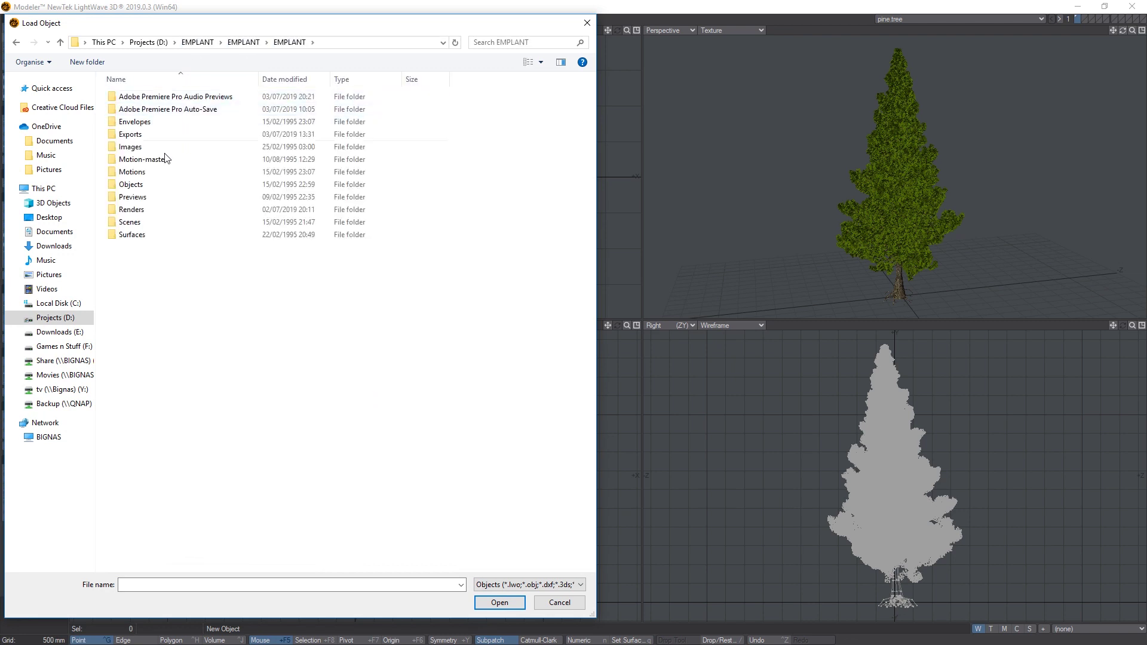
pyautogui.doubleClick(131, 185)
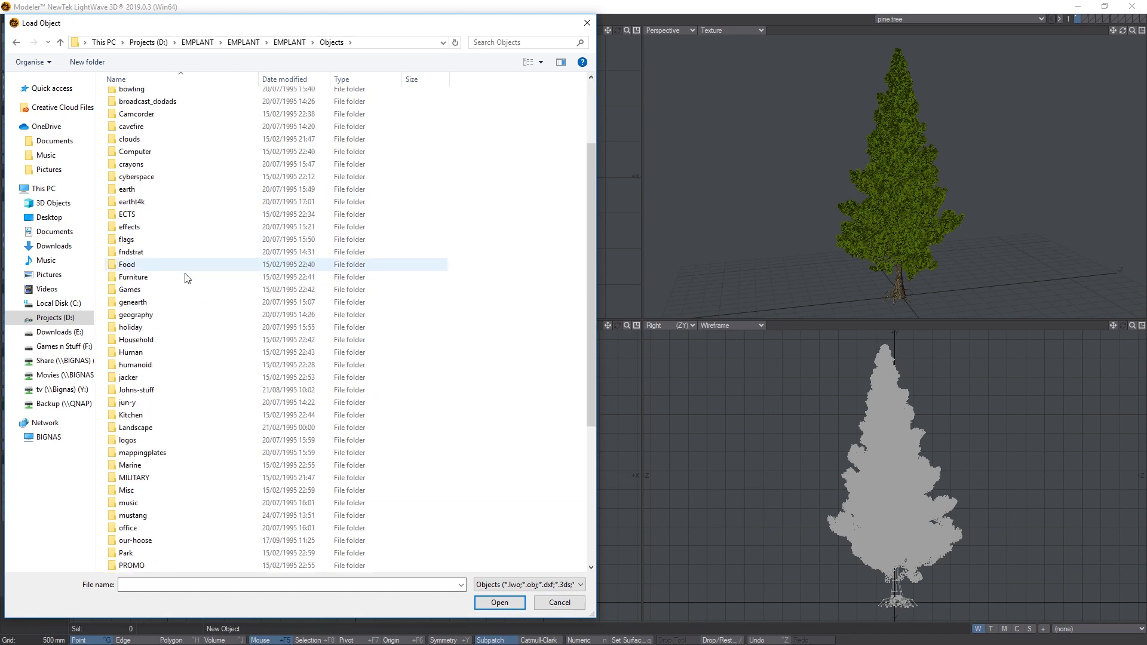
pyautogui.scroll(-8, 173, 268)
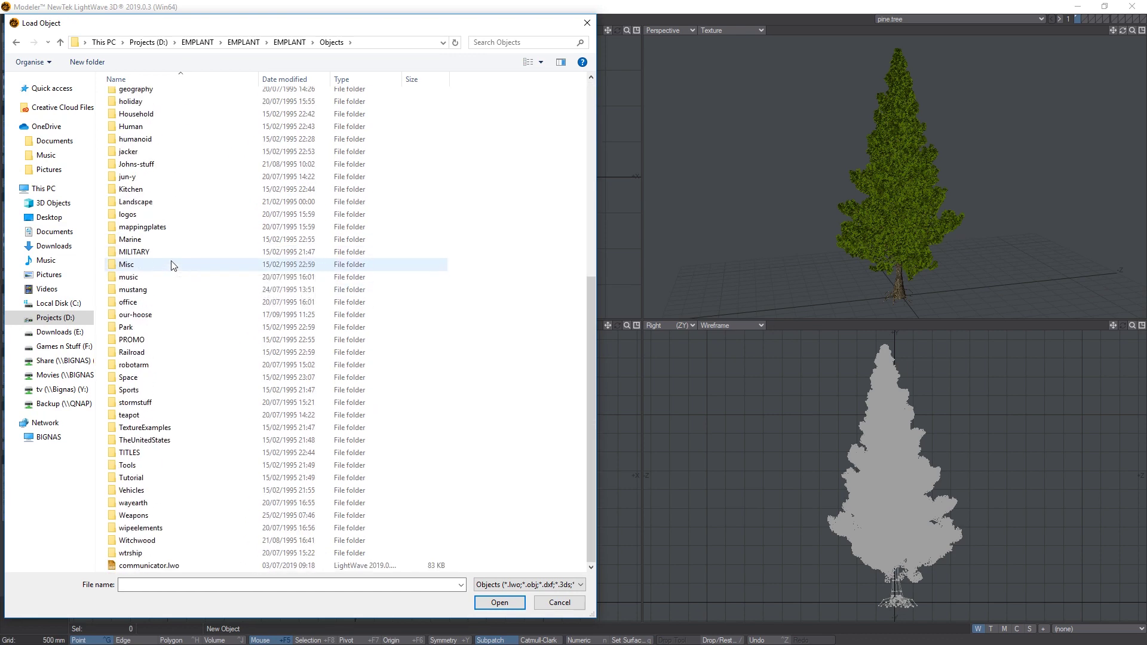
pyautogui.doubleClick(139, 207)
# List all file types, load the original Pine_tree object, and fit it in the views
pyautogui.click(515, 585)
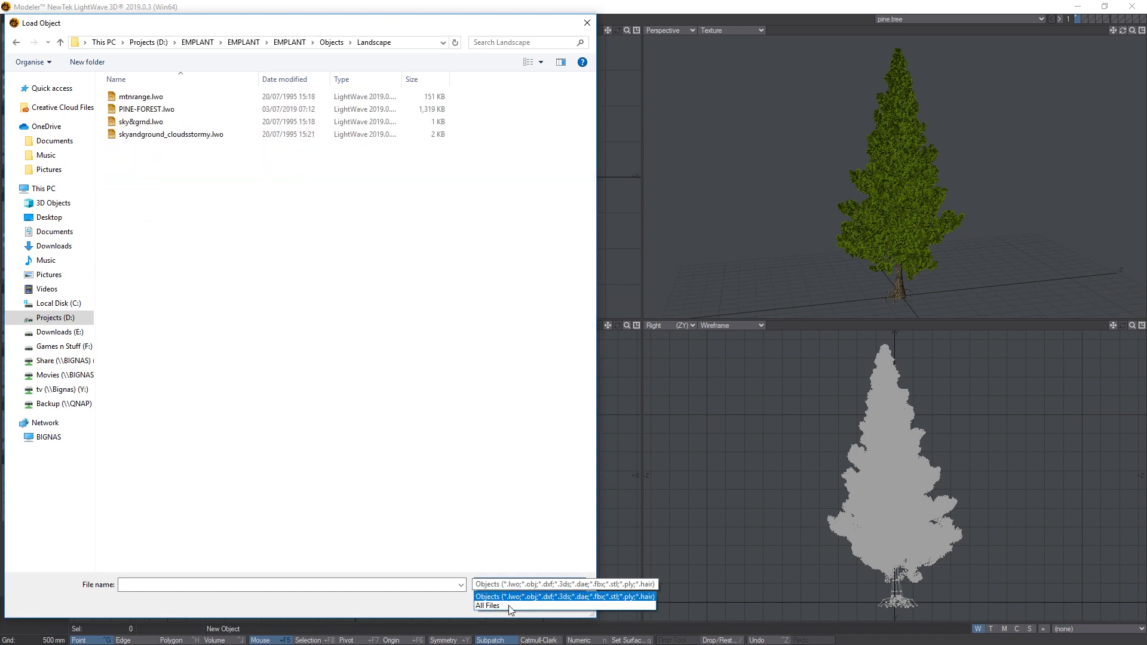
pyautogui.click(508, 603)
pyautogui.scroll(-2, 287, 311)
pyautogui.scroll(2, 287, 312)
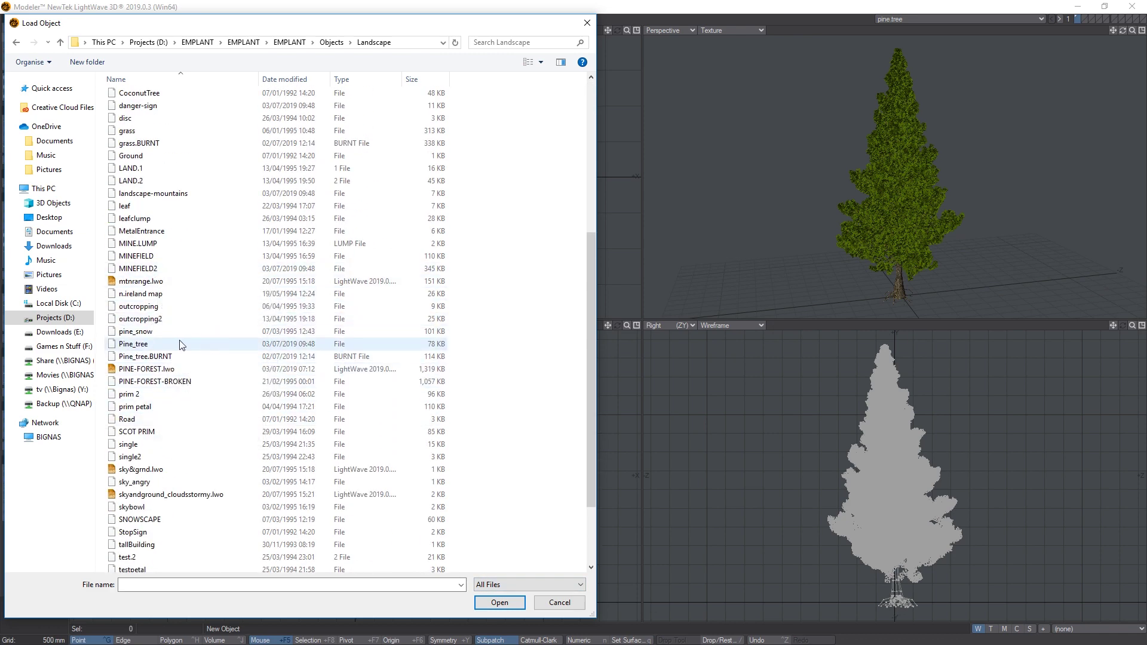
pyautogui.scroll(-3, 181, 346)
pyautogui.scroll(2, 174, 359)
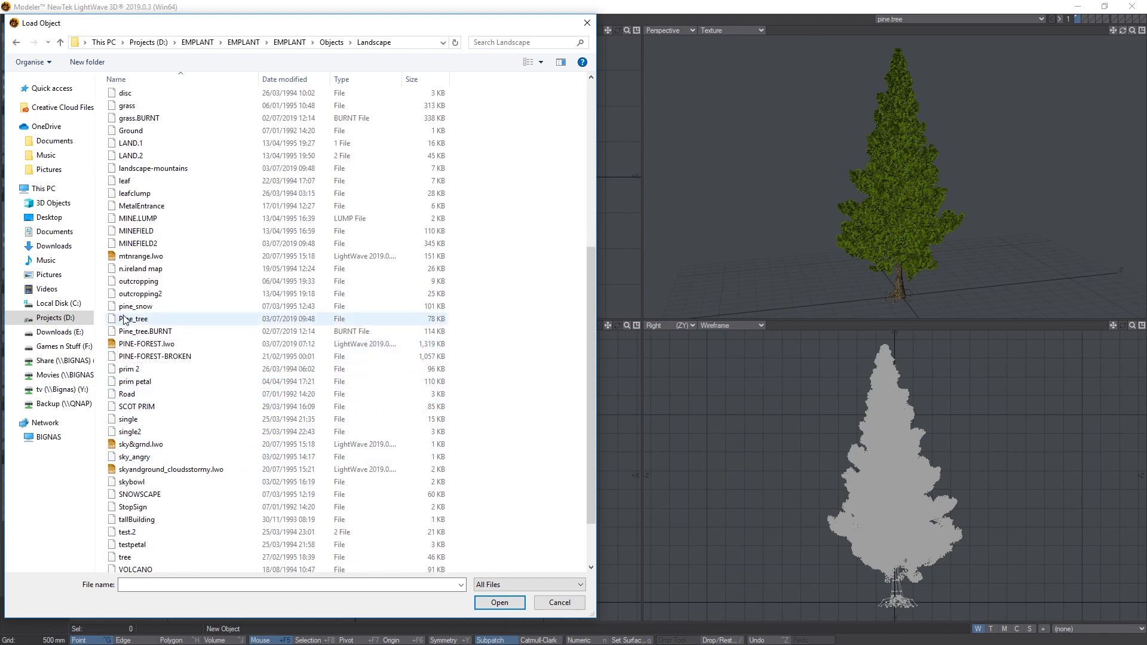
pyautogui.doubleClick(123, 318)
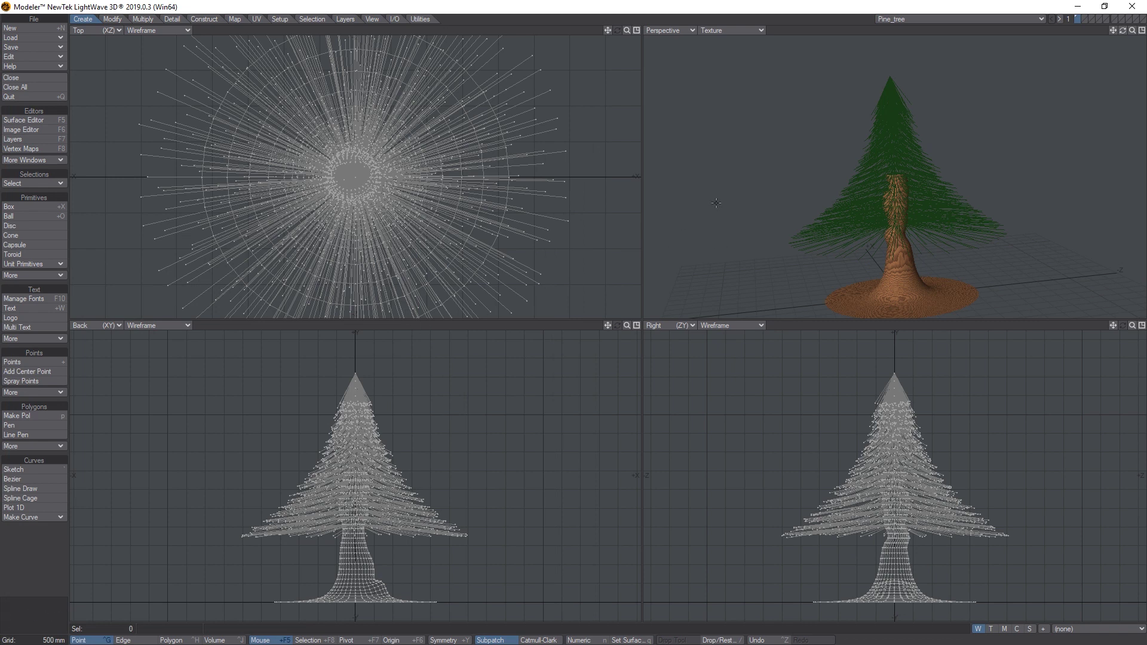
pyautogui.press('a')
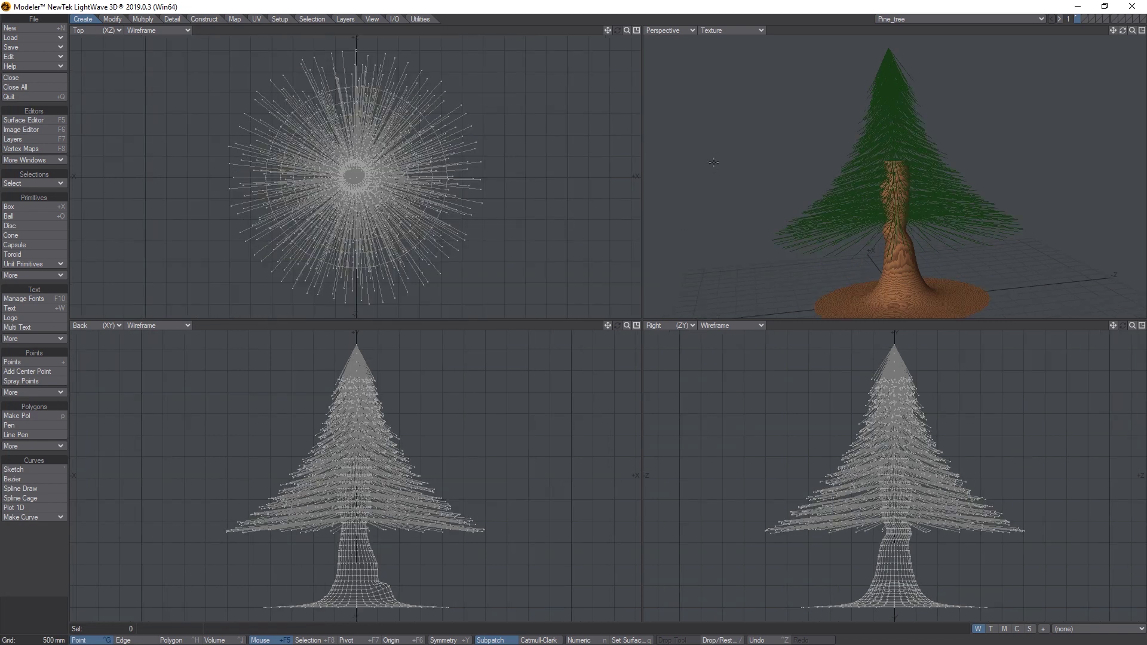
# Place a copy of the original Pine_tree in the second layer of the pine.tree object
pyautogui.click(972, 23)
pyautogui.click(970, 80)
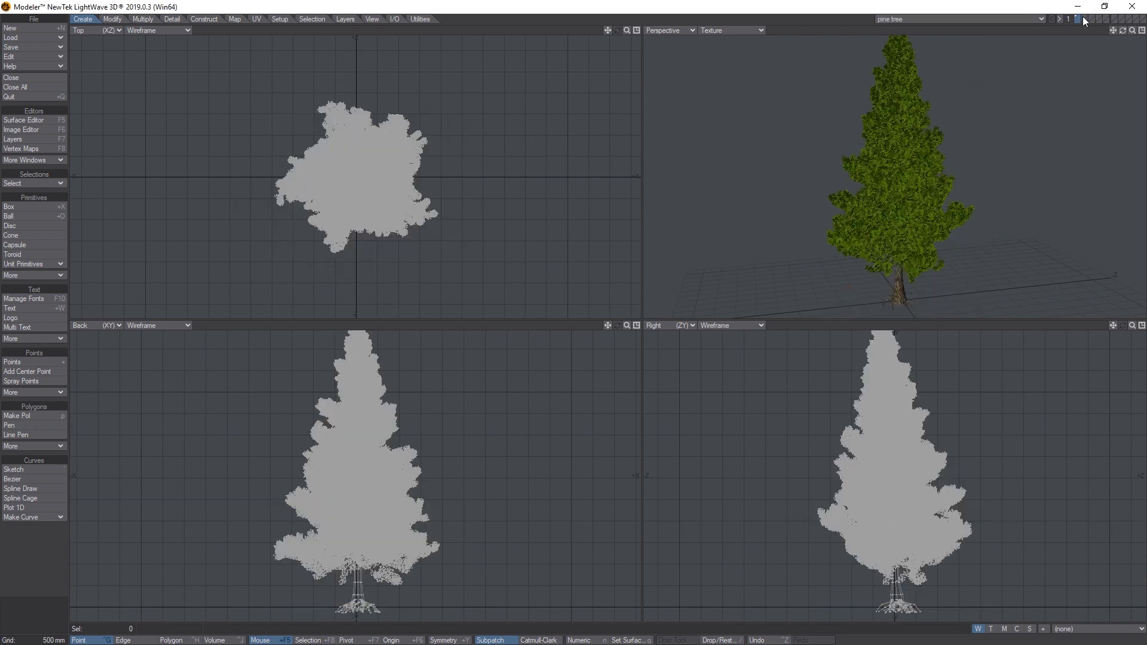
pyautogui.click(1084, 18)
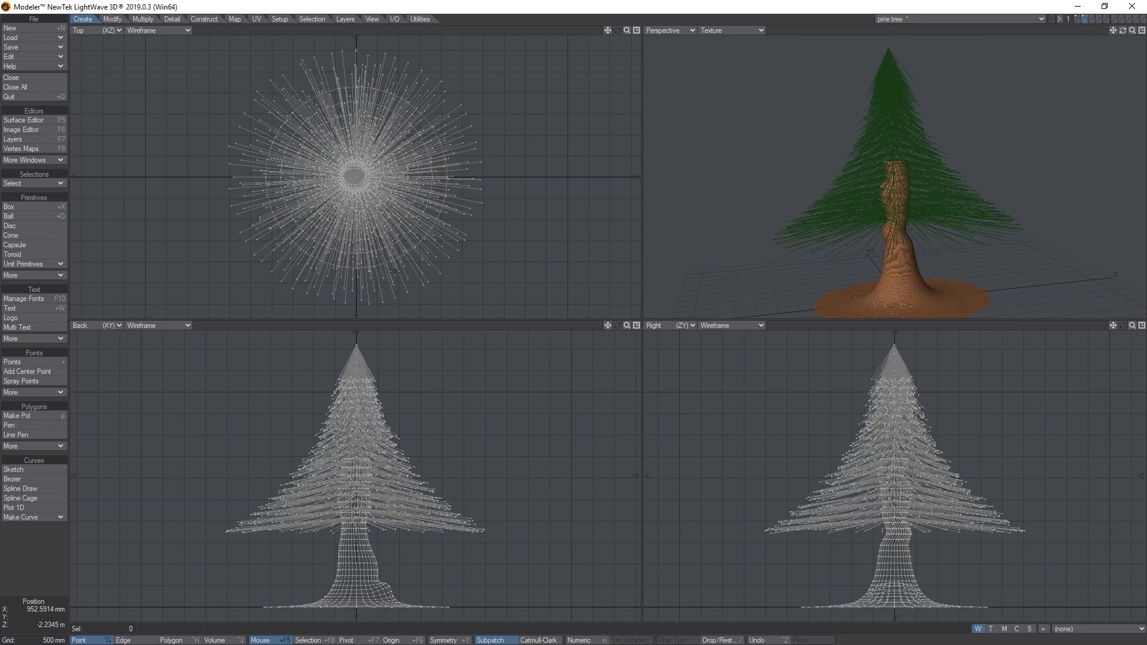
# Examine the original pine's single-line branches up close, and its trunk and base from several angles
pyautogui.scroll(5, 431, 263)
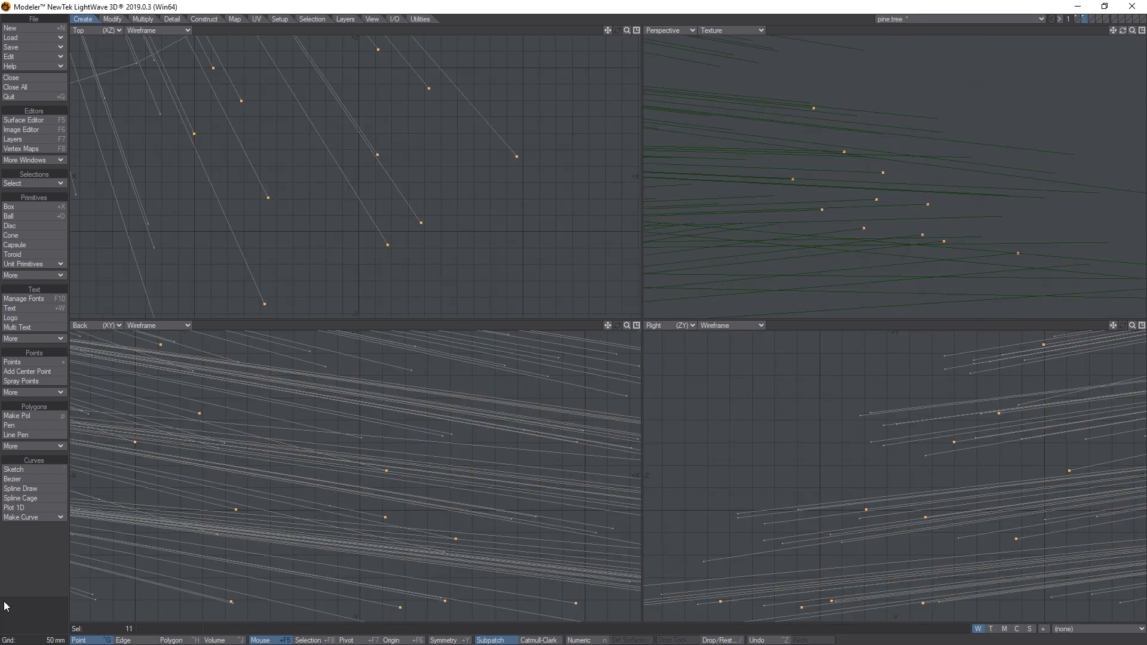
pyautogui.keyDown('alt'); pyautogui.moveTo(916, 196); pyautogui.dragTo(812, 238); pyautogui.keyUp('alt')
pyautogui.press('a')
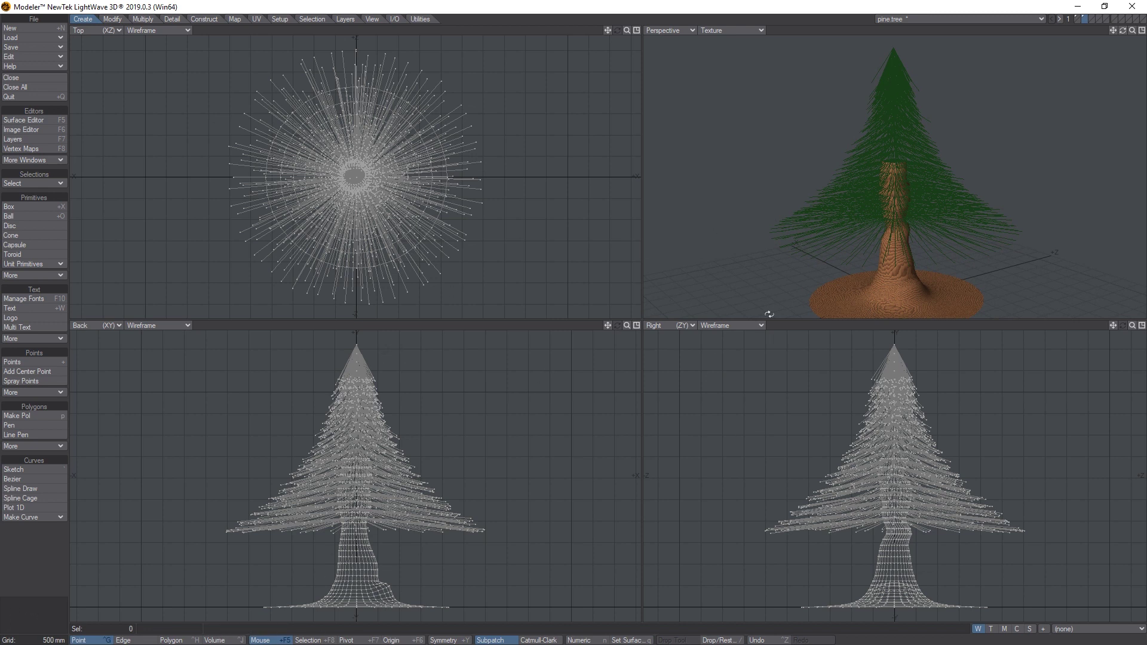
pyautogui.keyDown('alt'); pyautogui.keyDown('shift'); pyautogui.moveTo(787, 546); pyautogui.dragTo(781, 457); pyautogui.keyUp('shift'); pyautogui.keyUp('alt')
pyautogui.moveTo(870, 205)
pyautogui.keyDown('alt'); pyautogui.mouseDown()
pyautogui.moveTo(836, 333)
pyautogui.moveTo(901, 223)
pyautogui.moveTo(898, 302)
pyautogui.moveTo(876, 190)
pyautogui.mouseUp(); pyautogui.keyUp('alt')
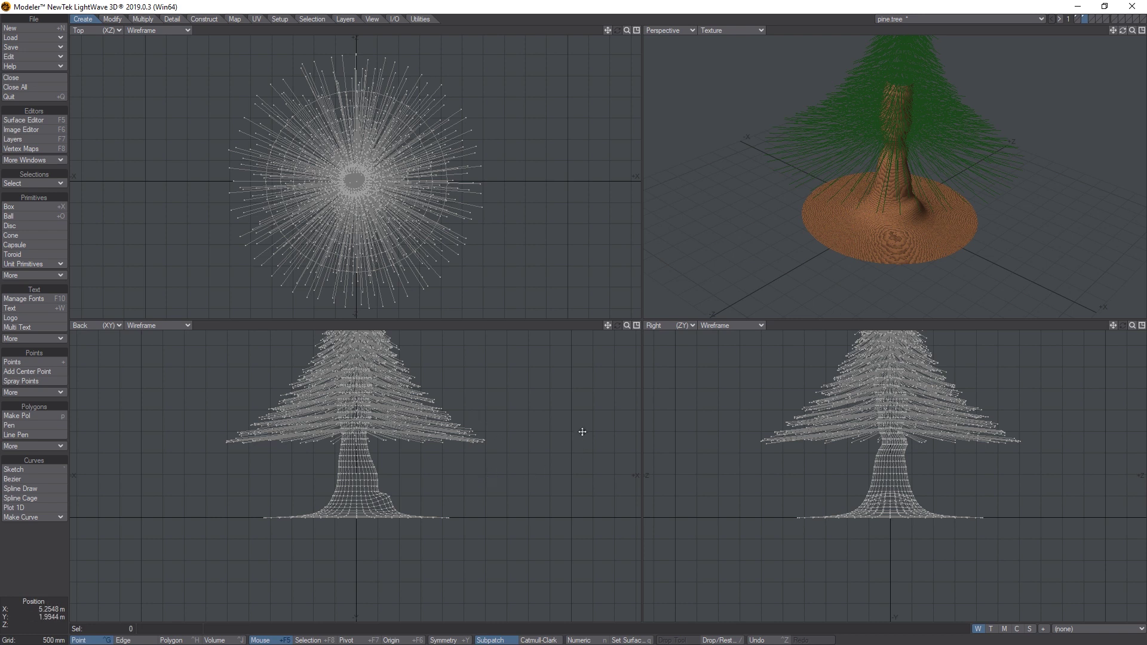
pyautogui.keyDown('alt'); pyautogui.keyDown('shift'); pyautogui.moveTo(583, 430); pyautogui.dragTo(571, 511); pyautogui.keyUp('shift'); pyautogui.keyUp('alt')
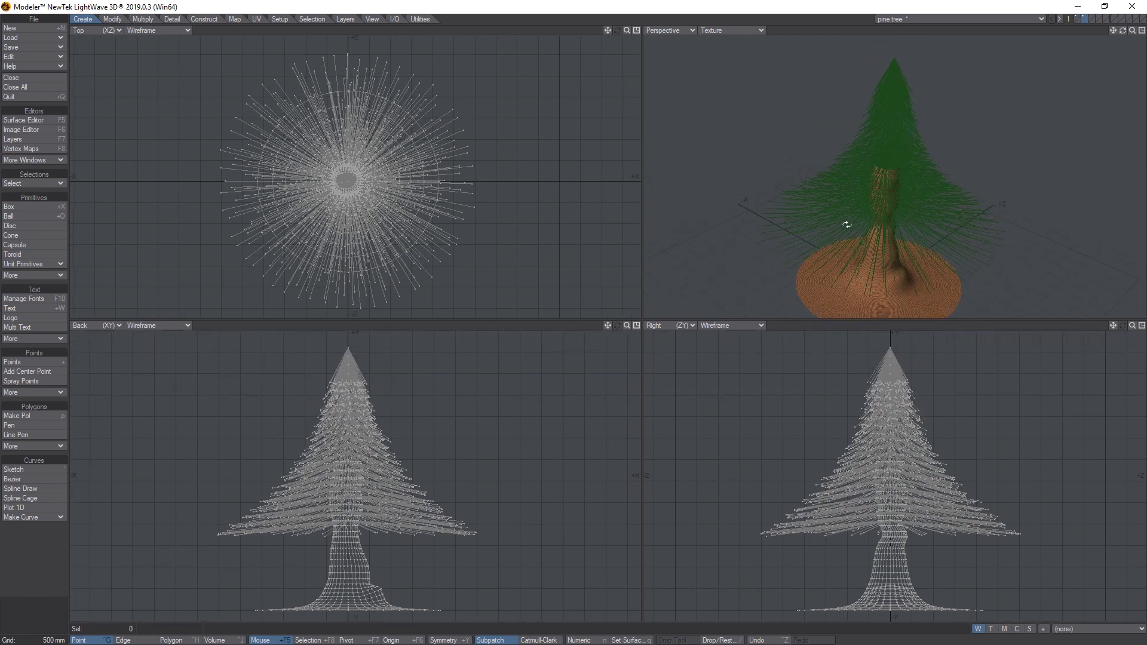
pyautogui.keyDown('alt'); pyautogui.moveTo(845, 225); pyautogui.dragTo(901, 271); pyautogui.keyUp('alt')
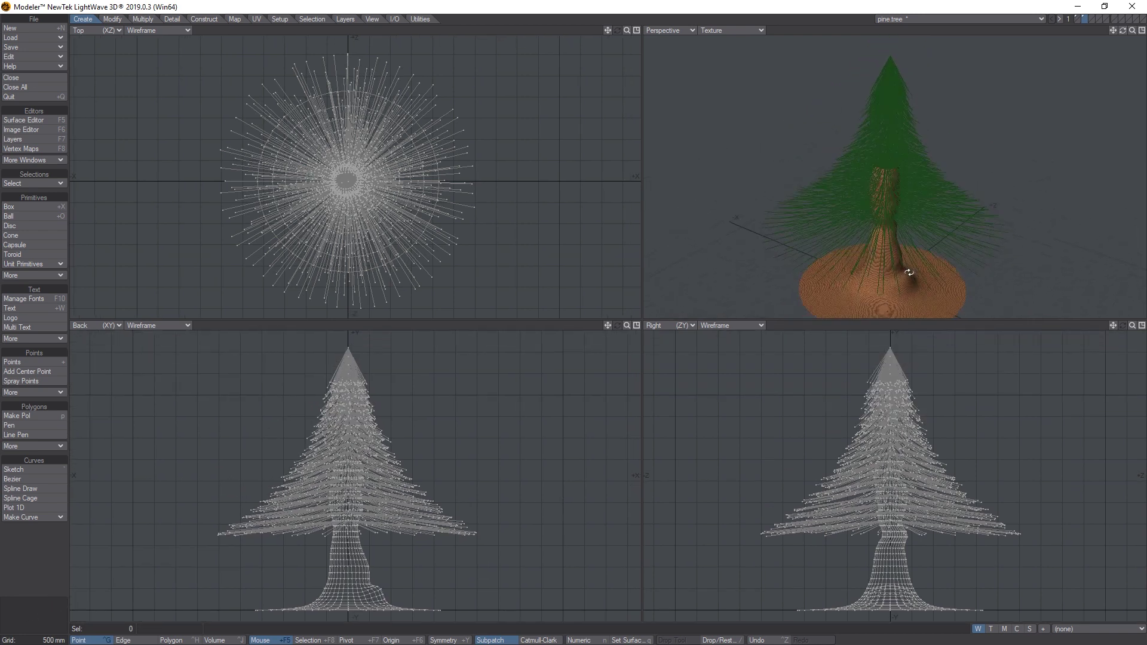
# Check the point statistics of the original pine on the second layer and of the replacement pine on the first layer
pyautogui.click(930, 21)
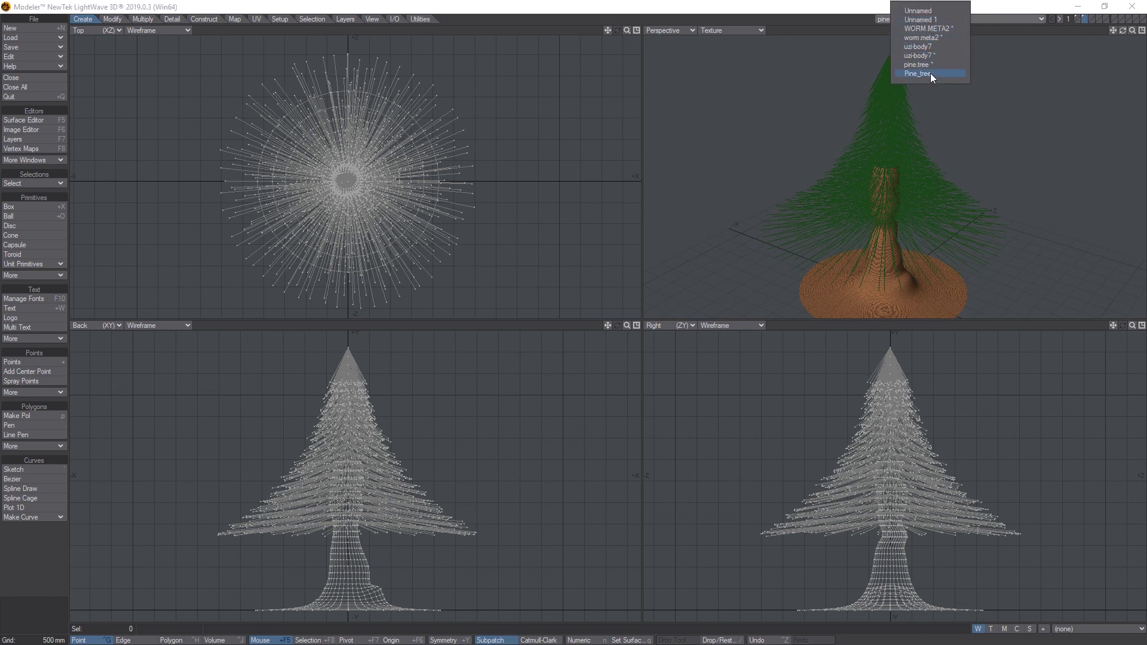
pyautogui.click(930, 65)
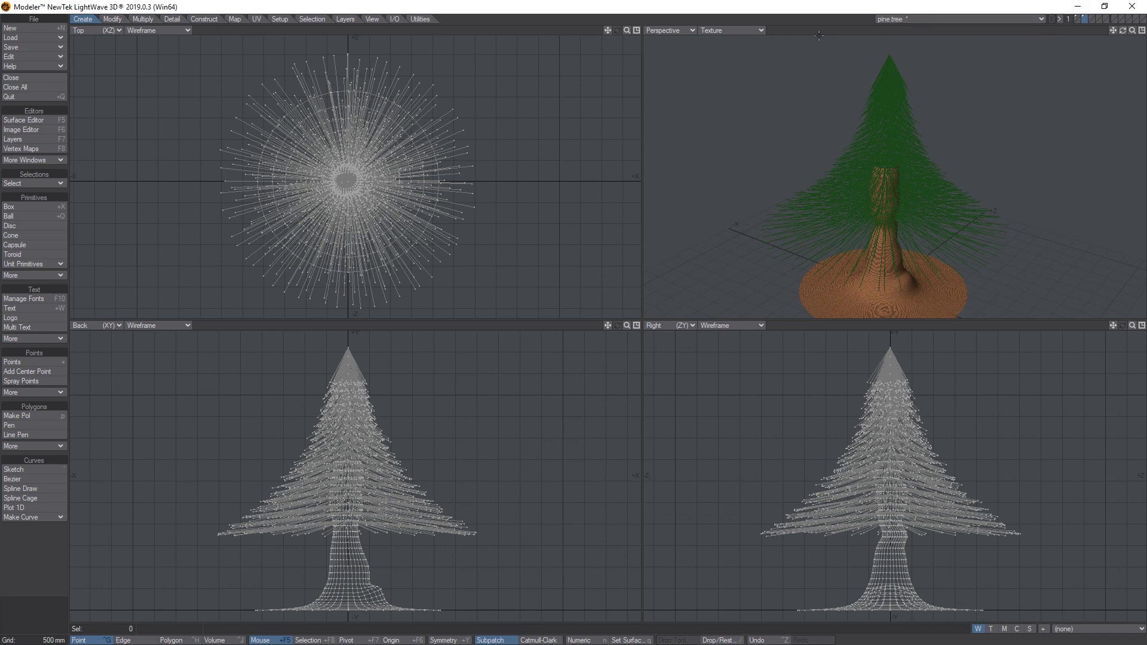
pyautogui.press('w')
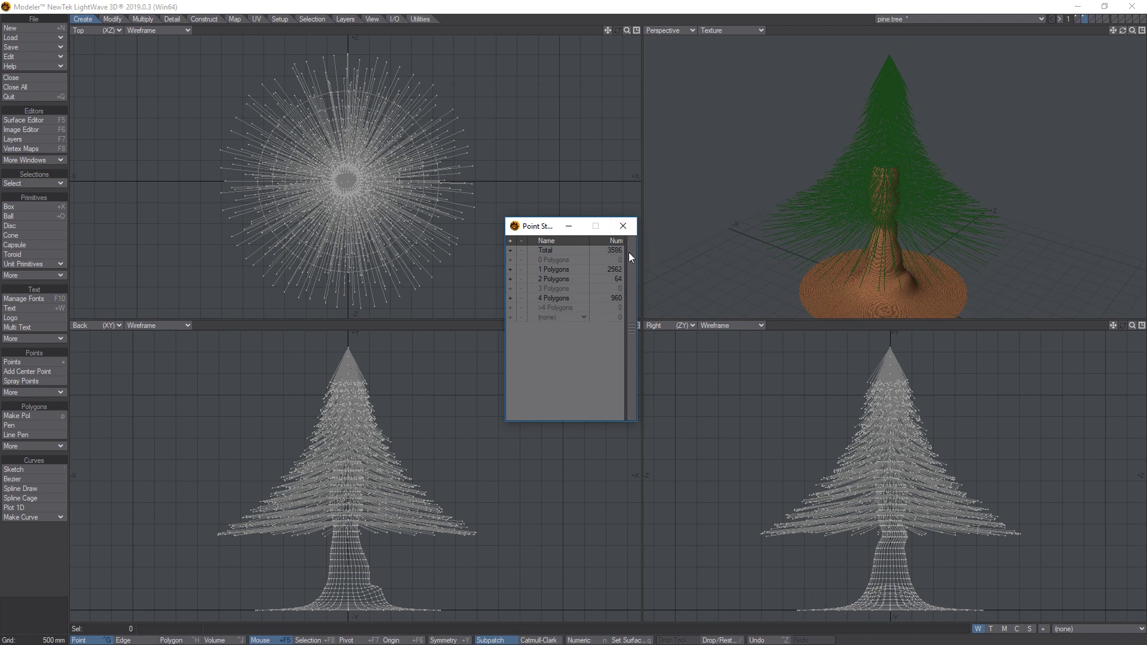
pyautogui.click(623, 226)
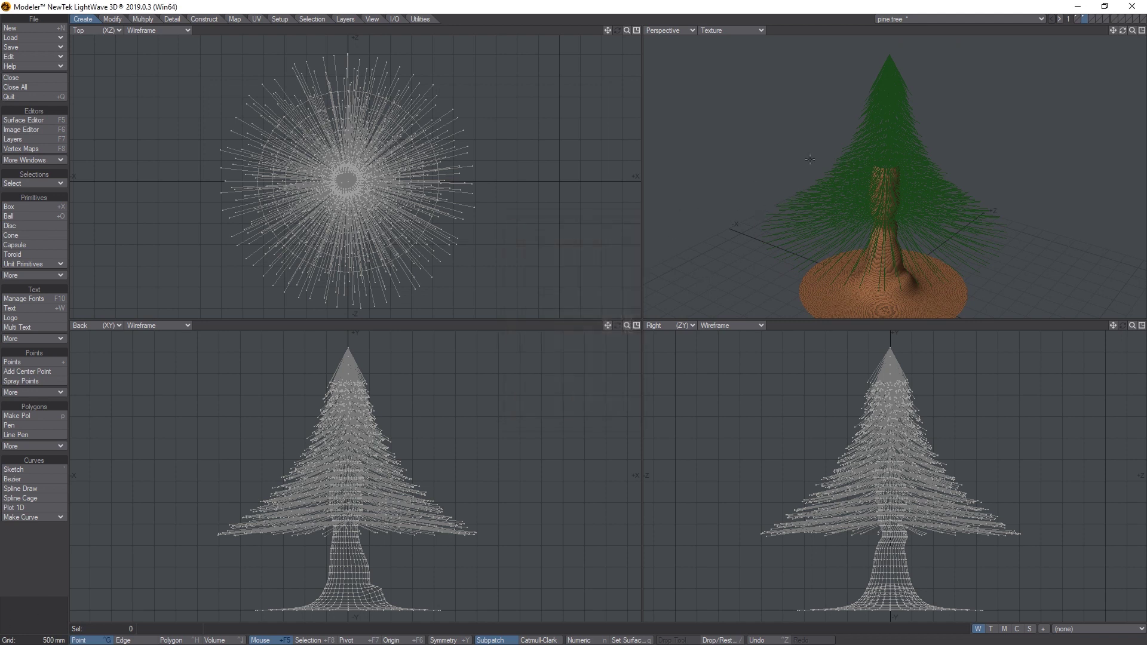
pyautogui.click(1076, 18)
pyautogui.press('w')
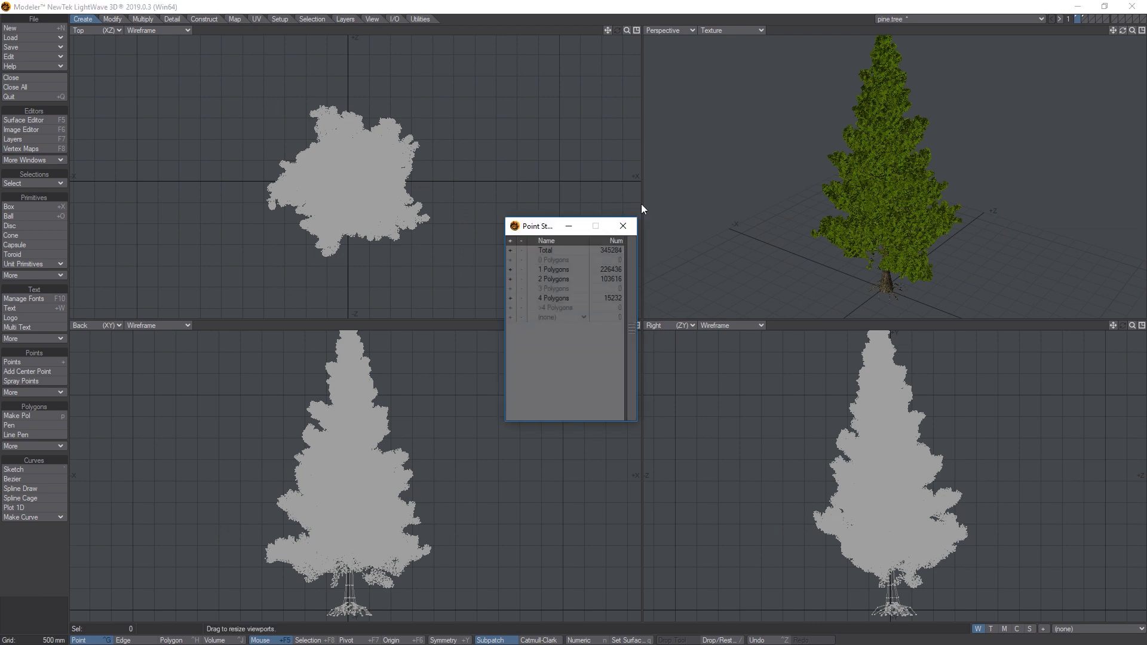
pyautogui.click(623, 226)
# Select the points of an outer lower foliage cluster on the replacement pine, inspect it close up, and clear the selection
pyautogui.click(424, 540)
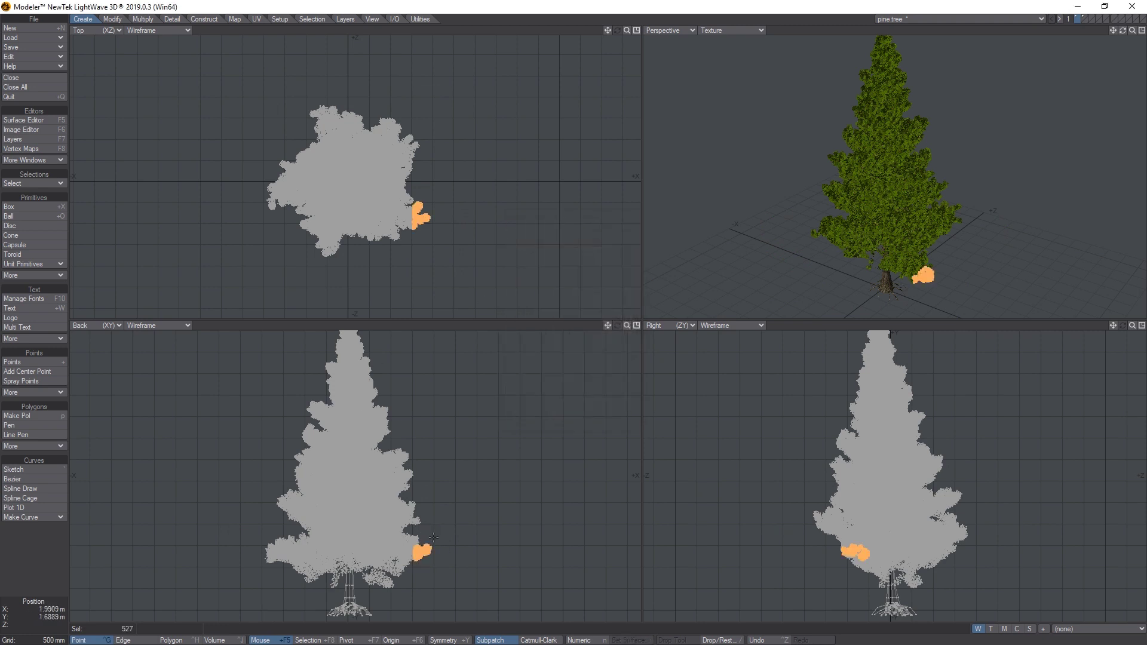
pyautogui.hotkey('shift', 'a')
pyautogui.click(20, 555)
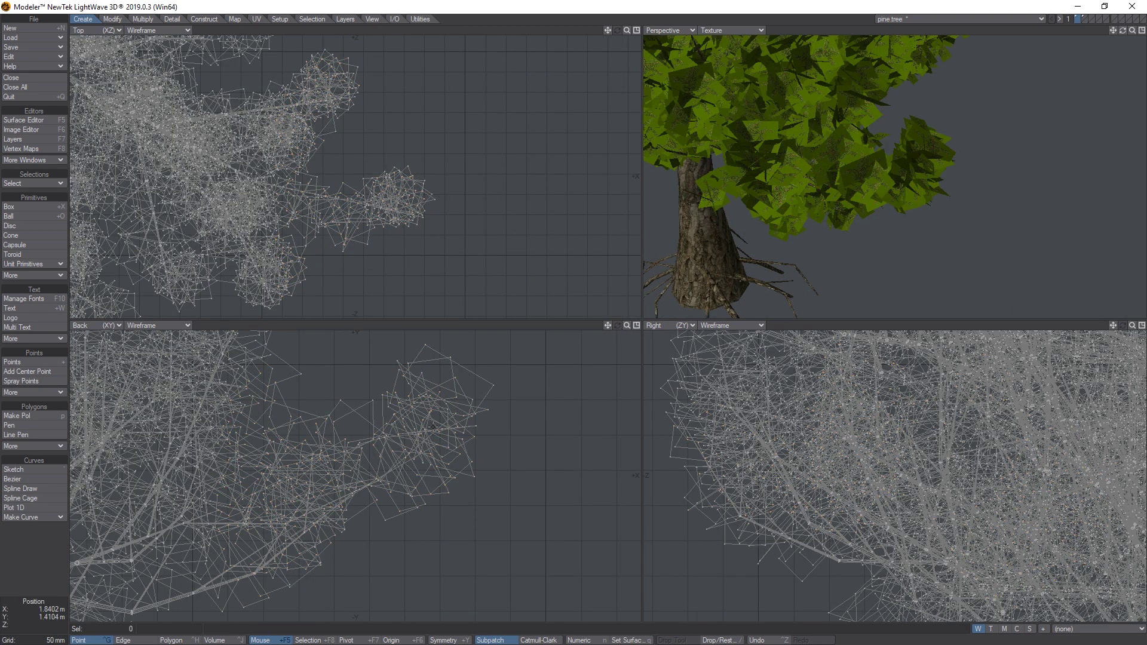
# Select an outer leaf polygon on the replacement pine, examine its needle textures up close from different angles, and return to the whole tree
pyautogui.hotkey('ctrl', 'h')
pyautogui.click(445, 353)
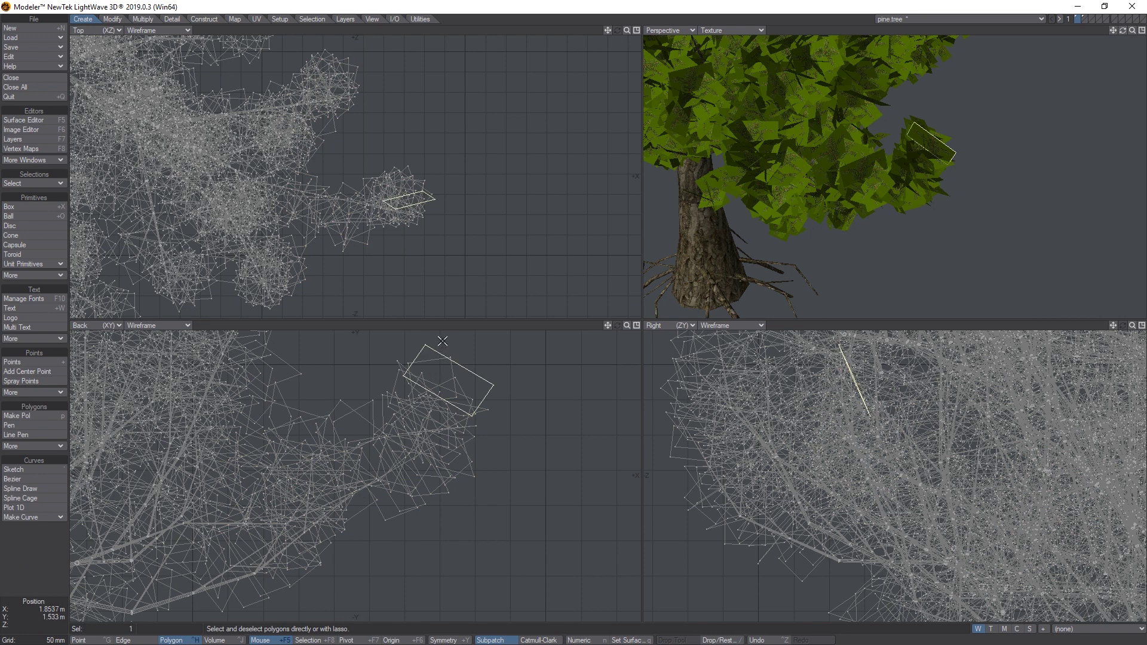
pyautogui.hotkey('shift', 'a')
pyautogui.click(23, 540)
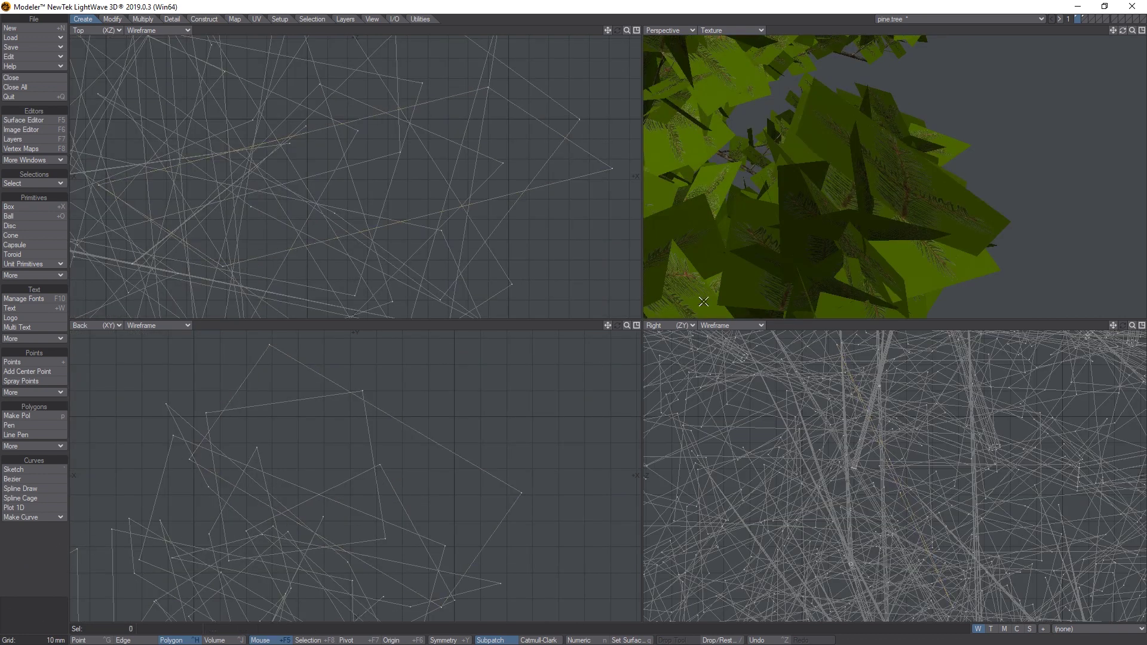
pyautogui.keyDown('alt'); pyautogui.moveTo(891, 151); pyautogui.dragTo(952, 172); pyautogui.keyUp('alt')
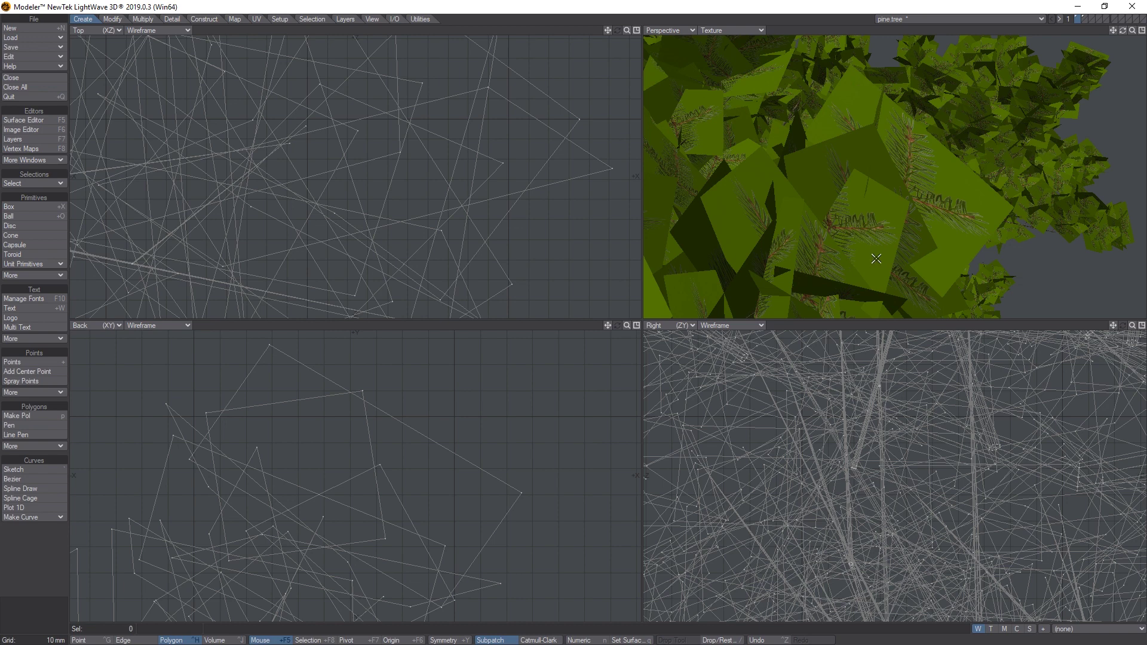
pyautogui.keyDown('alt'); pyautogui.moveTo(955, 185); pyautogui.dragTo(901, 179); pyautogui.keyUp('alt')
pyautogui.press('a')
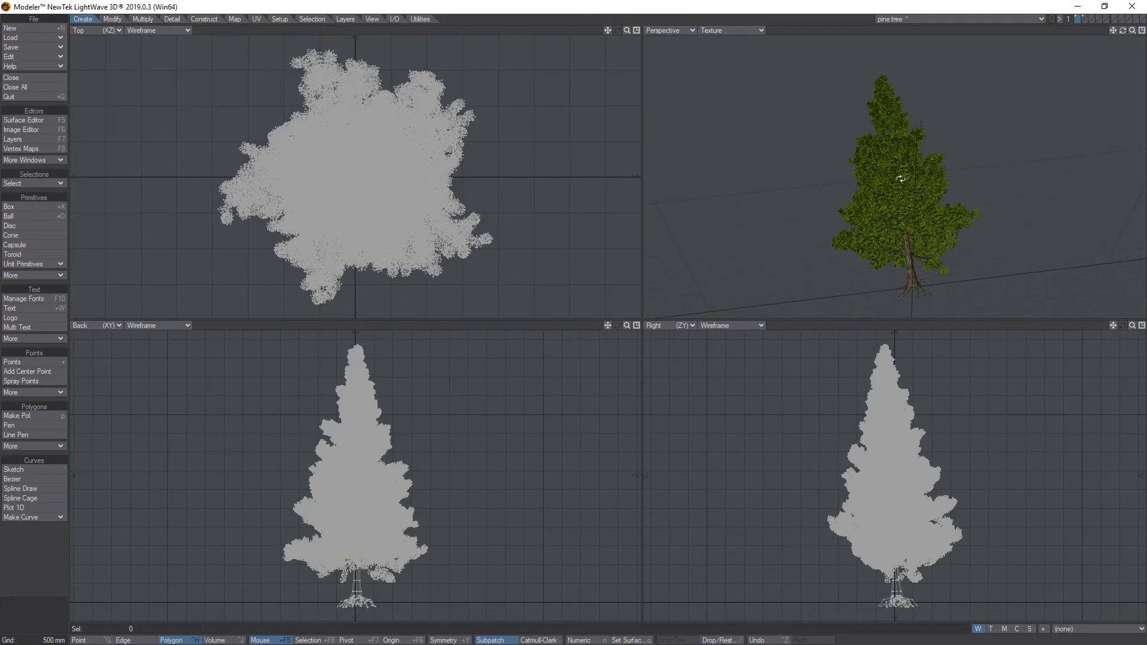
# Select the root polygons at the replacement pine's base, examine the roots and trunk up close, and return to the whole tree
pyautogui.moveTo(367, 597)
pyautogui.mouseDown(button='right')
pyautogui.moveTo(418, 610)
pyautogui.moveTo(334, 592)
pyautogui.mouseUp(button='right')
pyautogui.hotkey('shift', 'a')
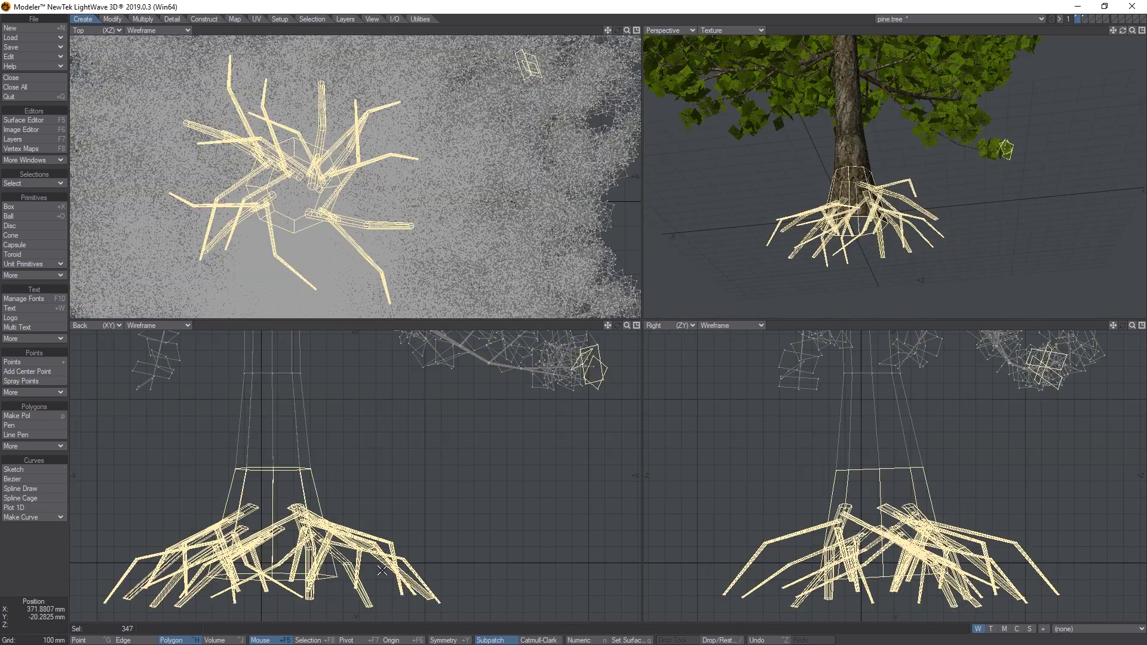
pyautogui.click(77, 549)
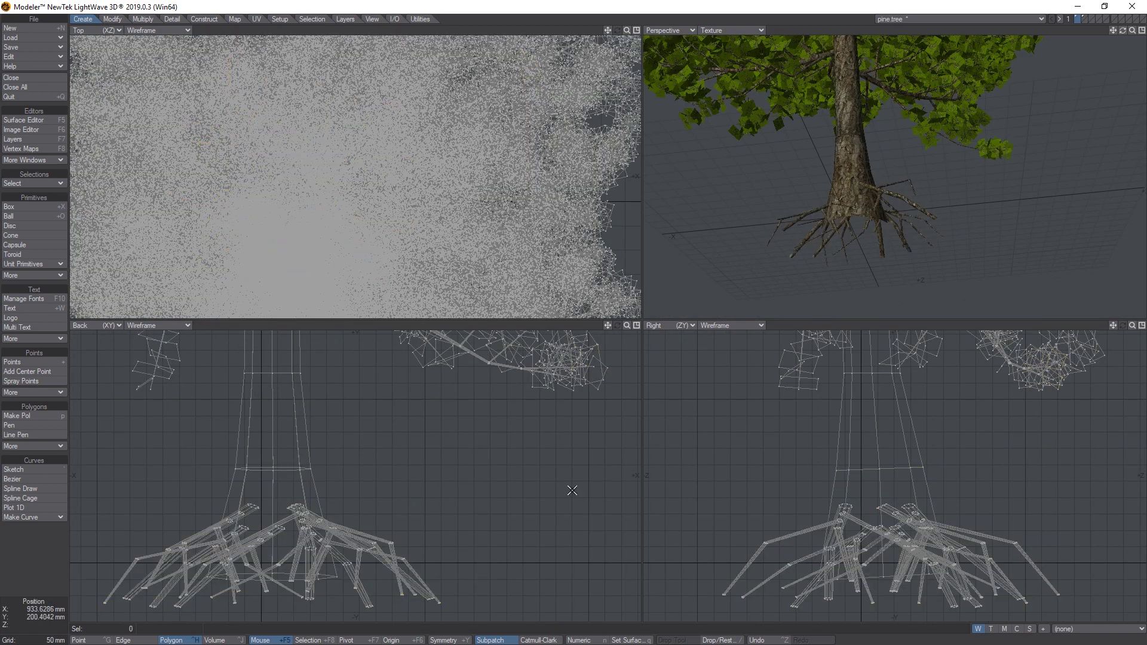
pyautogui.keyDown('alt'); pyautogui.moveTo(846, 178); pyautogui.dragTo(937, 191); pyautogui.keyUp('alt')
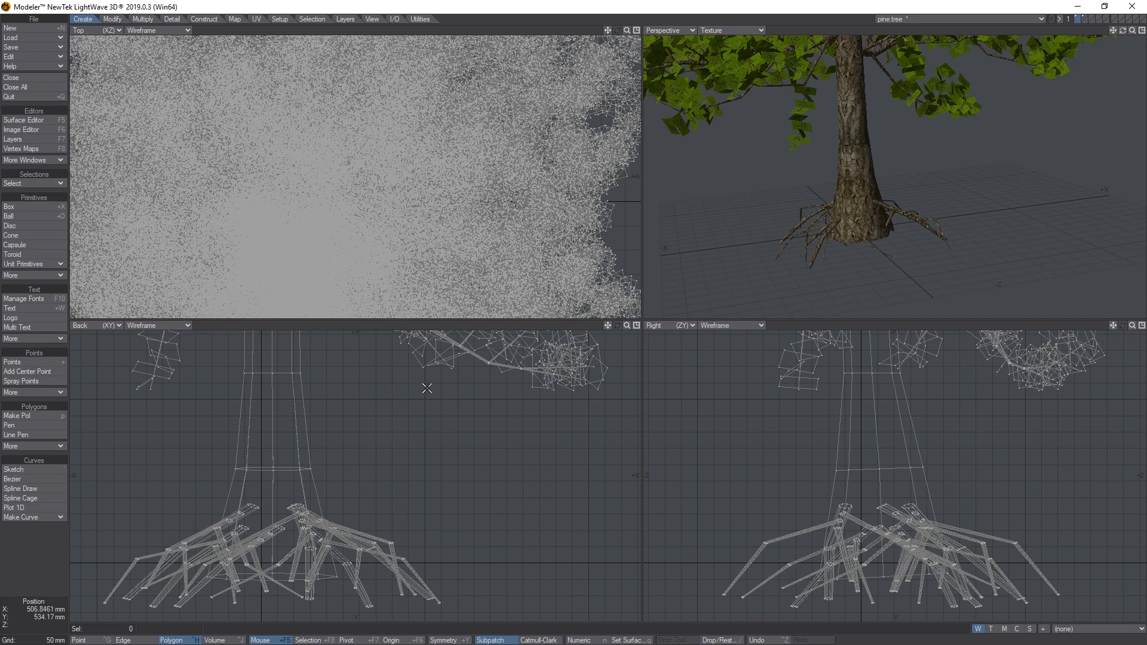
pyautogui.press('a')
pyautogui.keyDown('alt'); pyautogui.moveTo(905, 269); pyautogui.dragTo(675, 251); pyautogui.keyUp('alt')
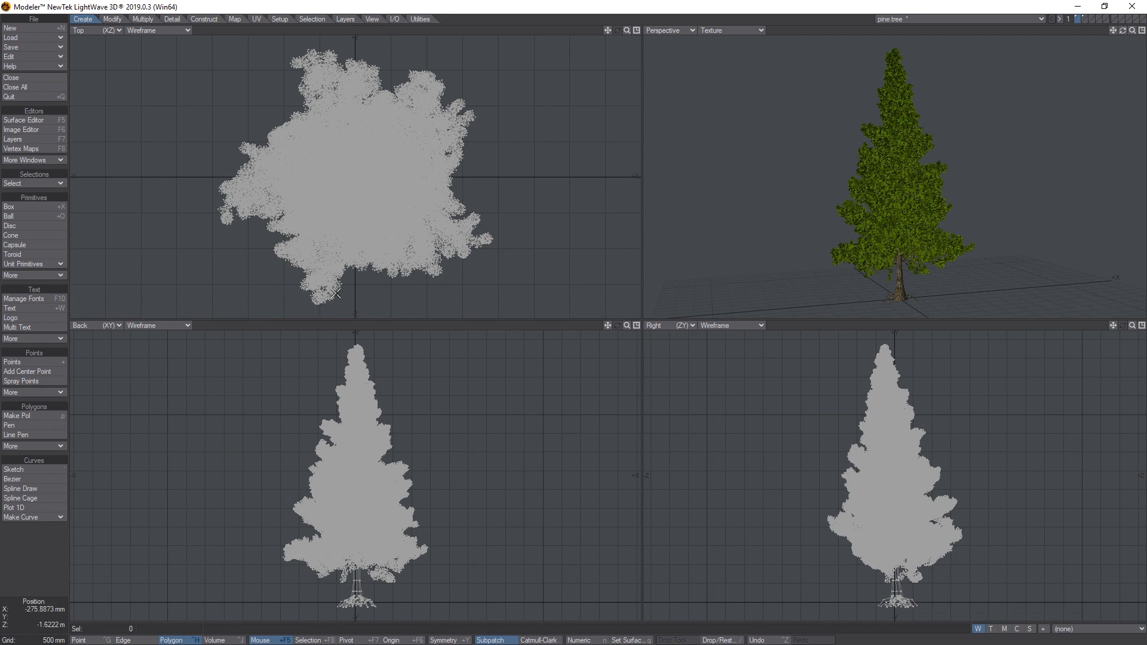
# Close Modeler to return to Layout and show the UZI-SC1.6 camera view in VPR
pyautogui.click(1129, 7)
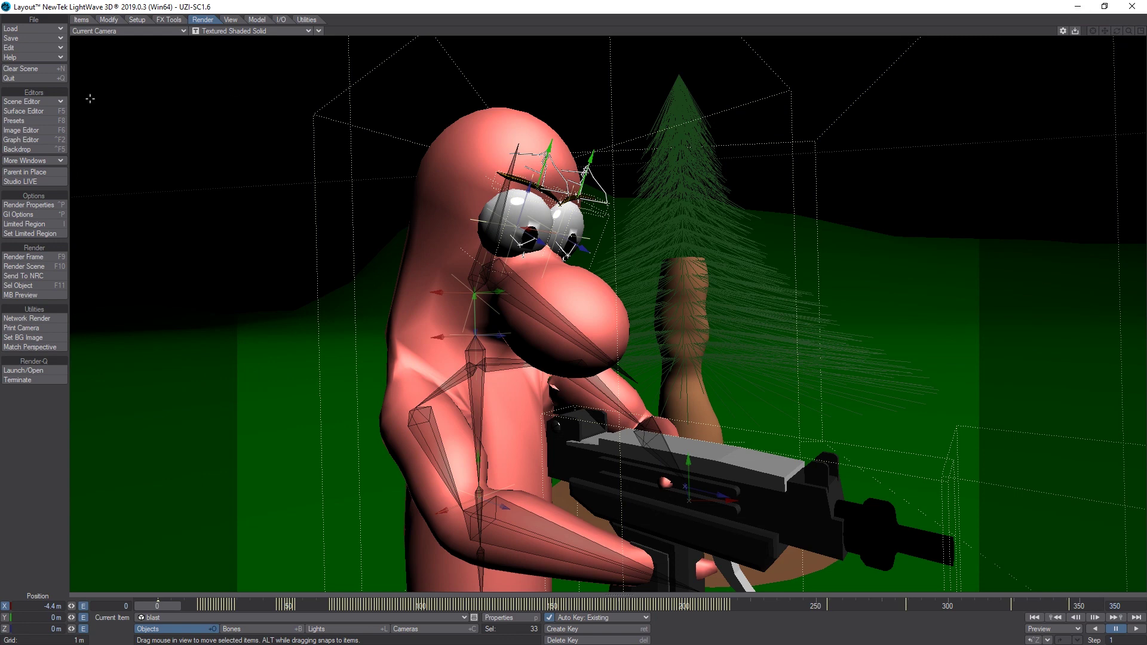
pyautogui.click(203, 30)
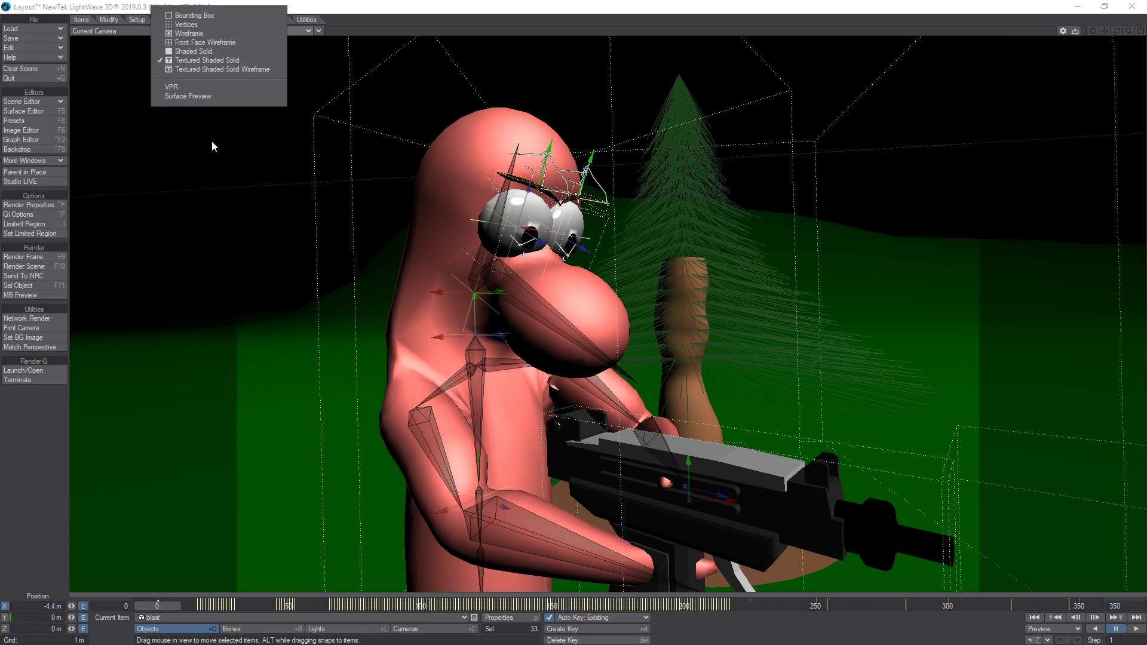
pyautogui.click(190, 88)
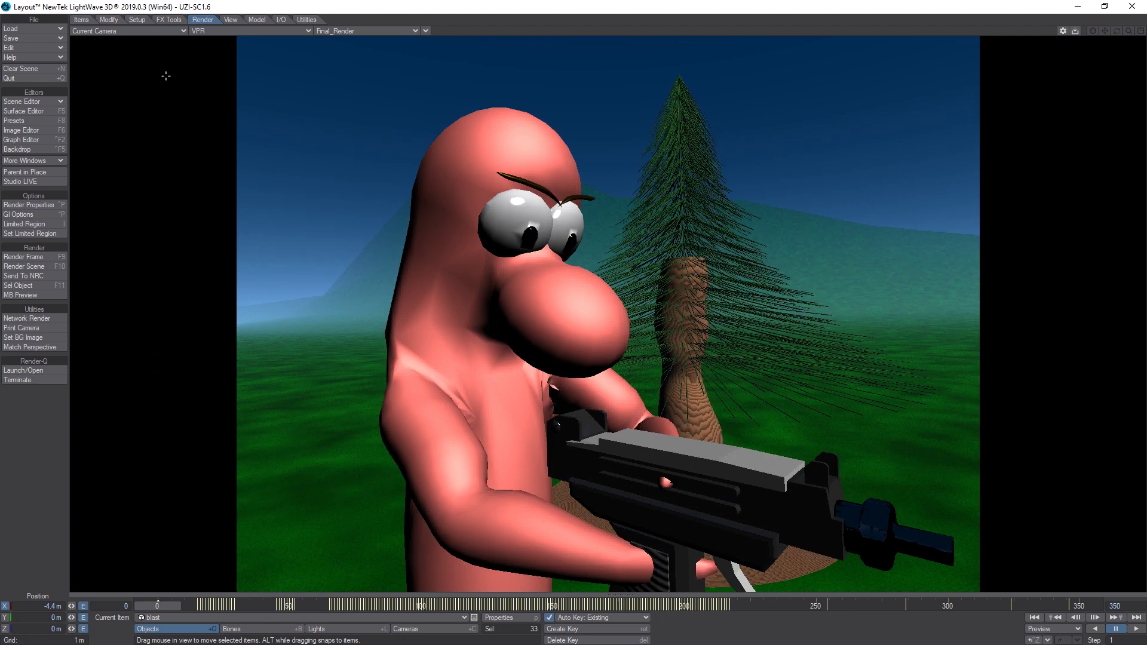
# Set the UZI-SC1.6 camera's resolution to HDTV (1920 x 1080) in the camera properties
pyautogui.press('p')
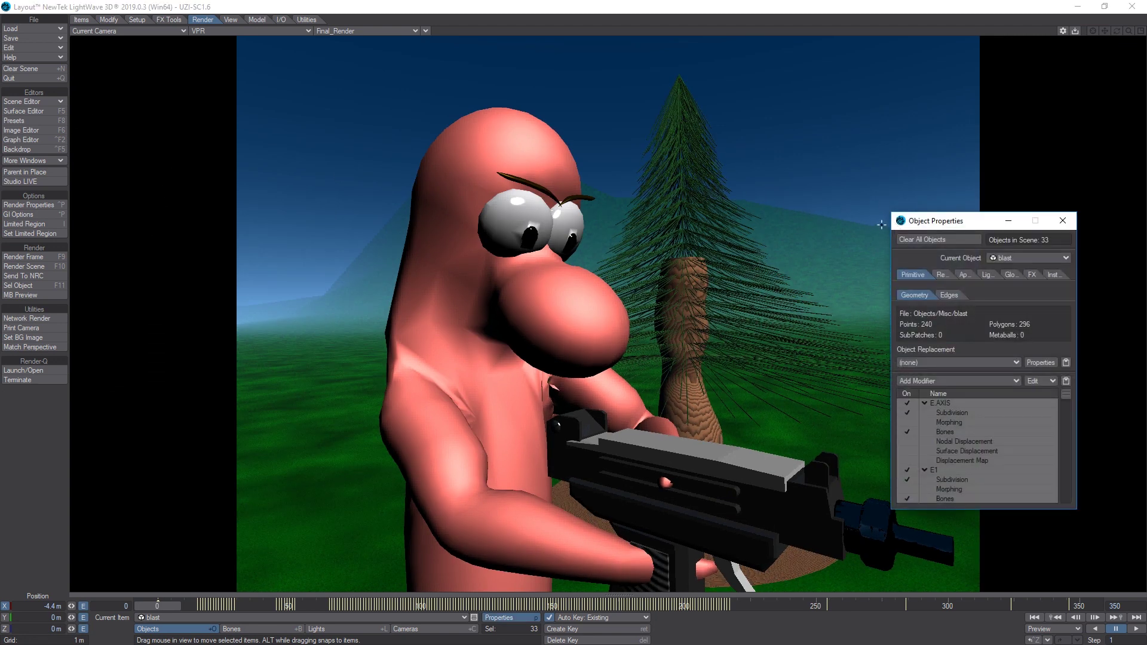
pyautogui.press('p')
pyautogui.click(433, 629)
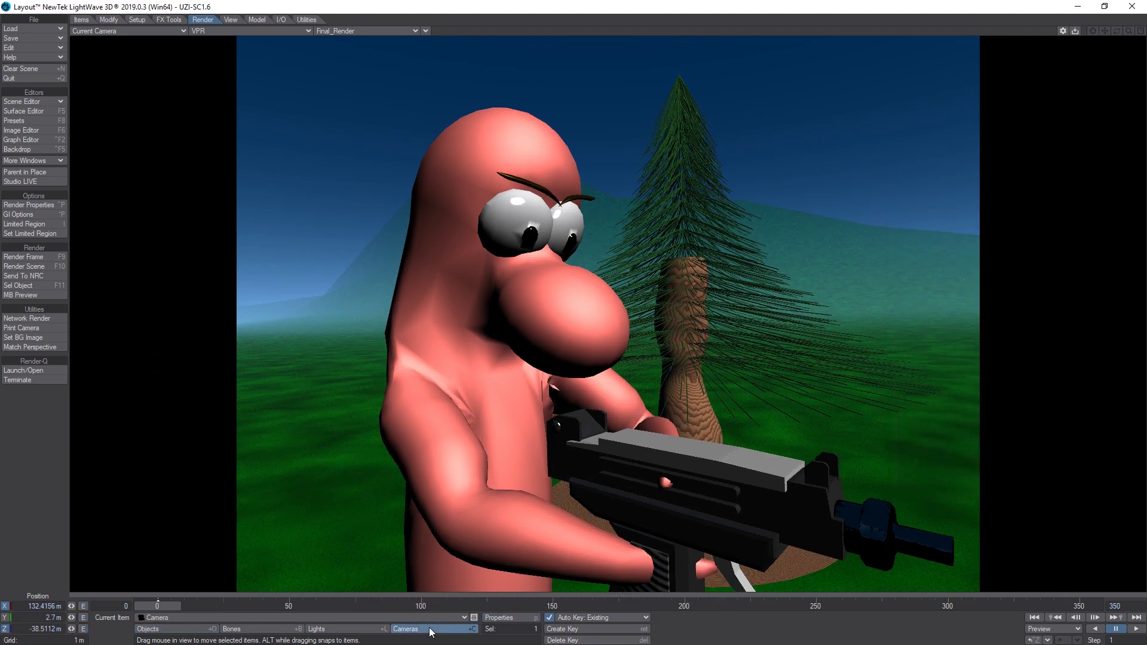
pyautogui.press('p')
pyautogui.click(1054, 180)
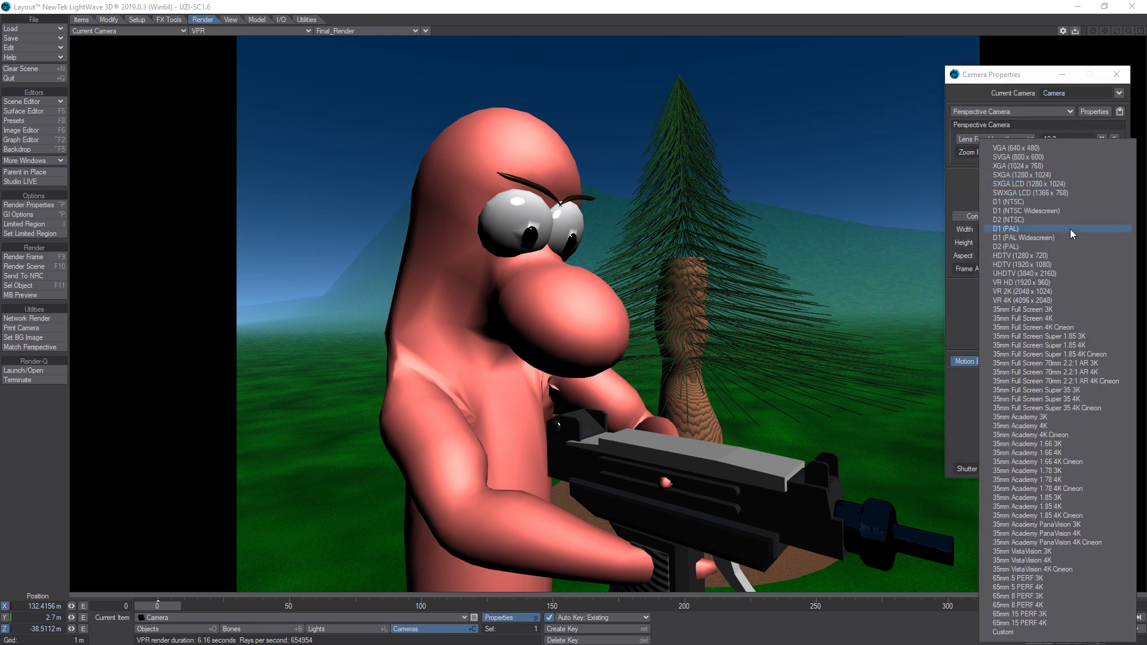
pyautogui.click(1062, 266)
pyautogui.press('p')
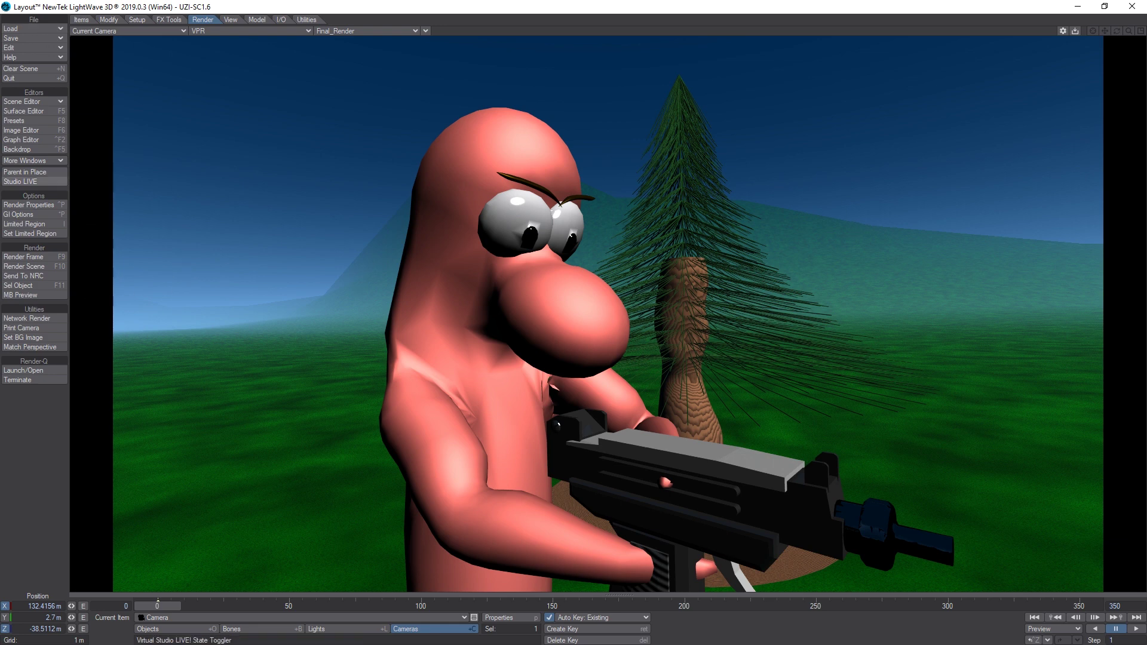
# Start loading another scene without saving the current one, and browse to Worms Recovered Cutscenes\Scenes\Uzi on drive D
pyautogui.click(32, 28)
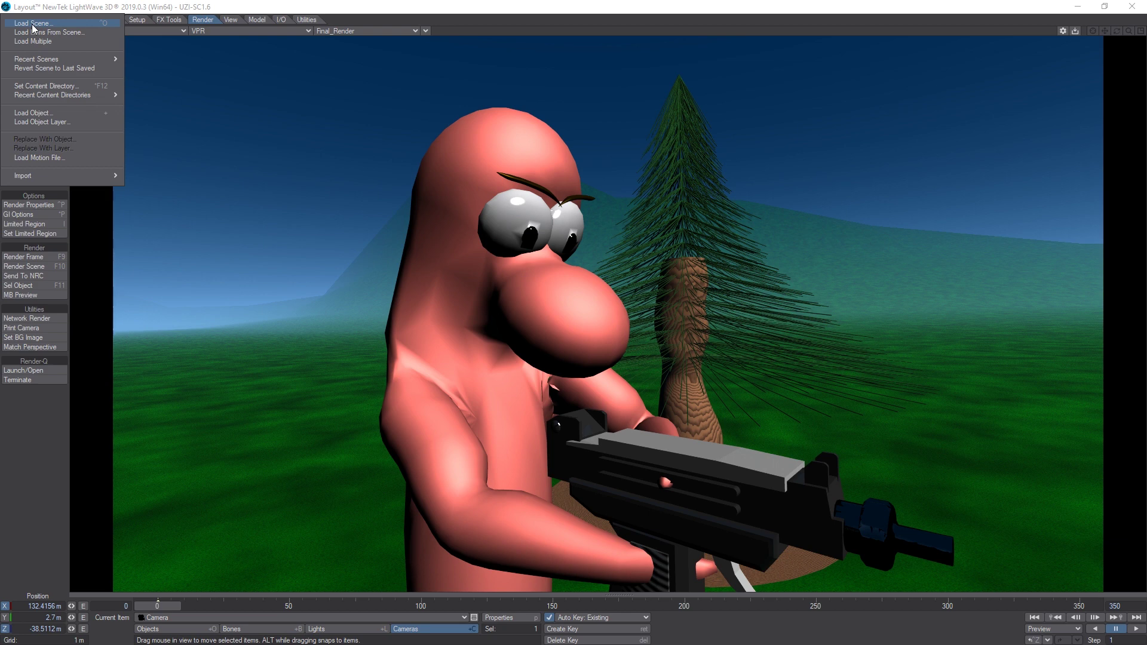
pyautogui.click(33, 25)
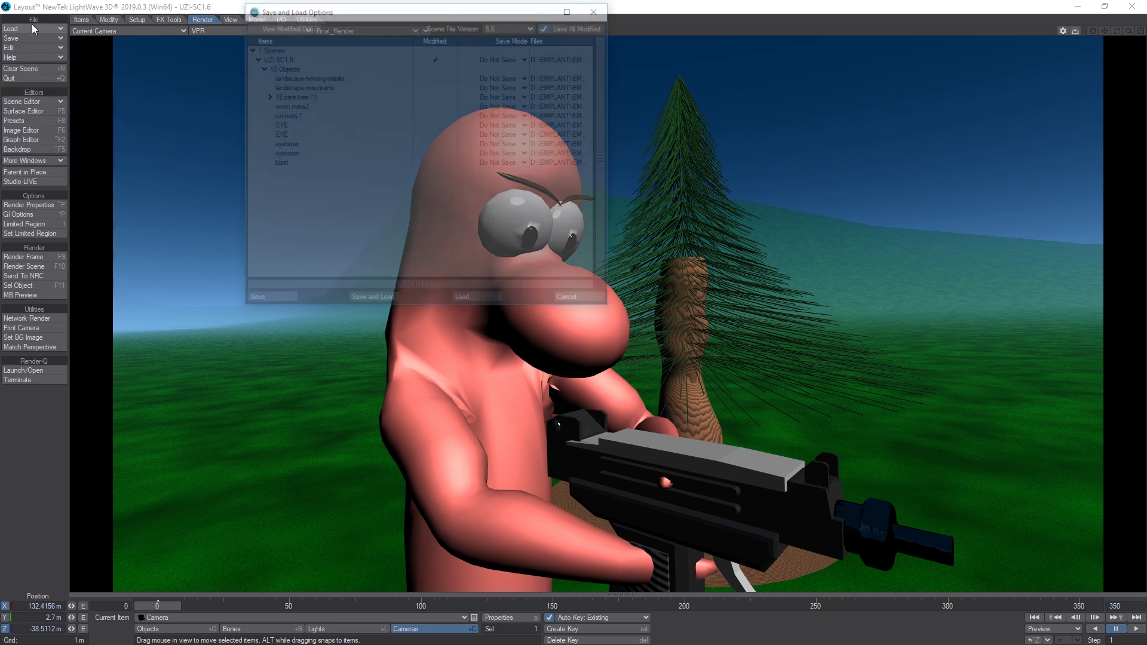
pyautogui.click(464, 301)
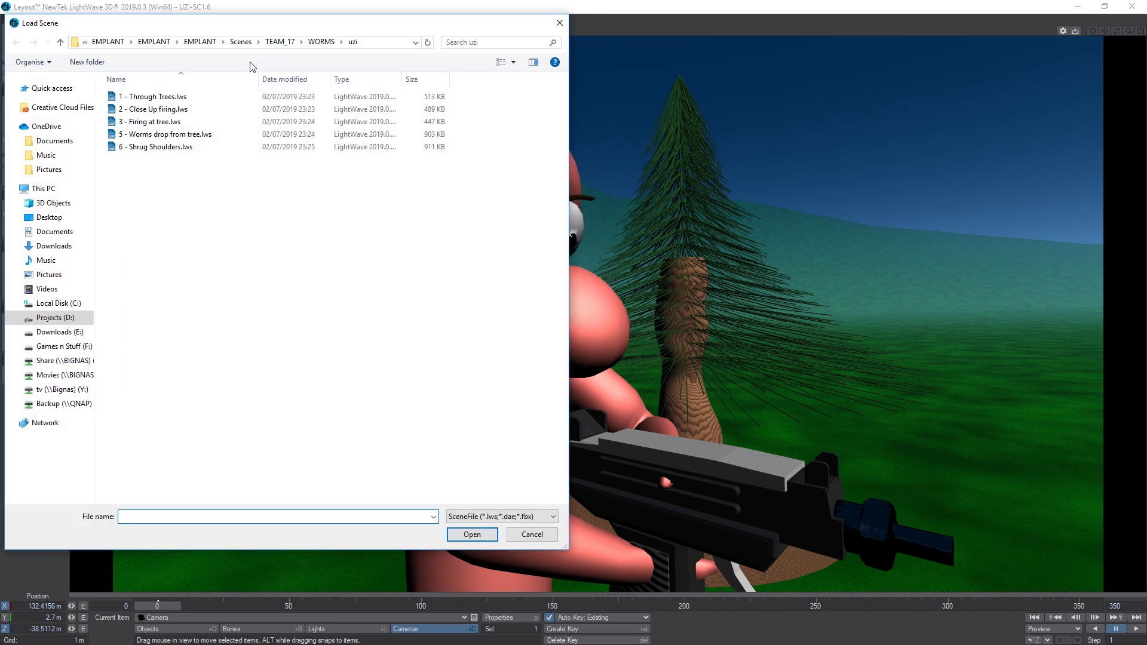
pyautogui.click(56, 318)
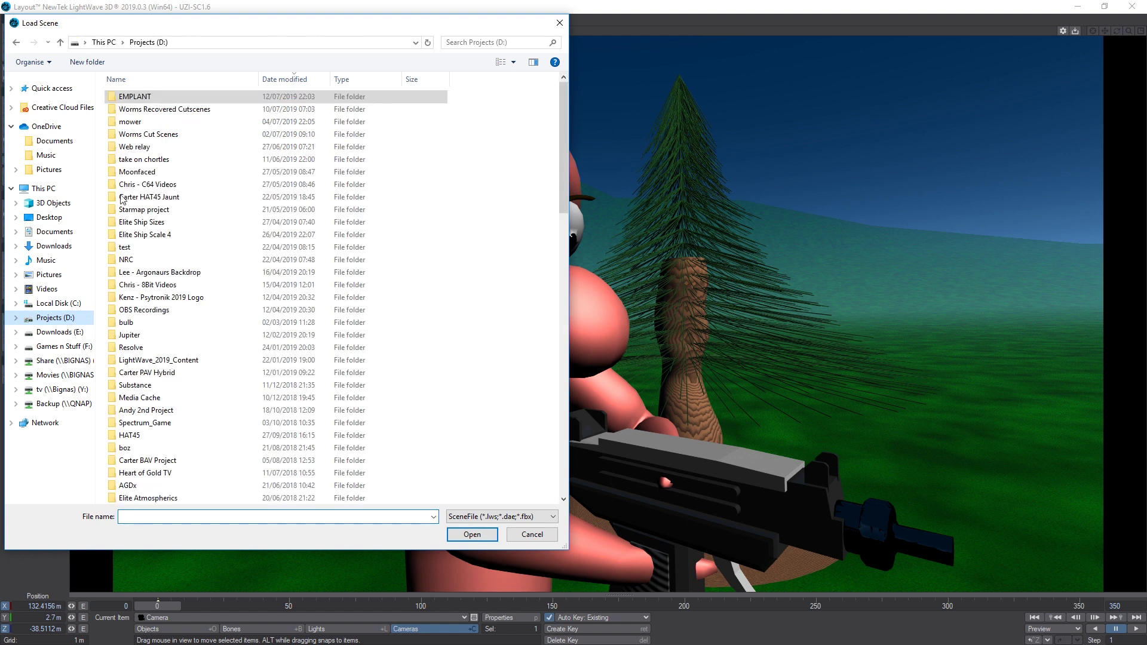
pyautogui.doubleClick(152, 111)
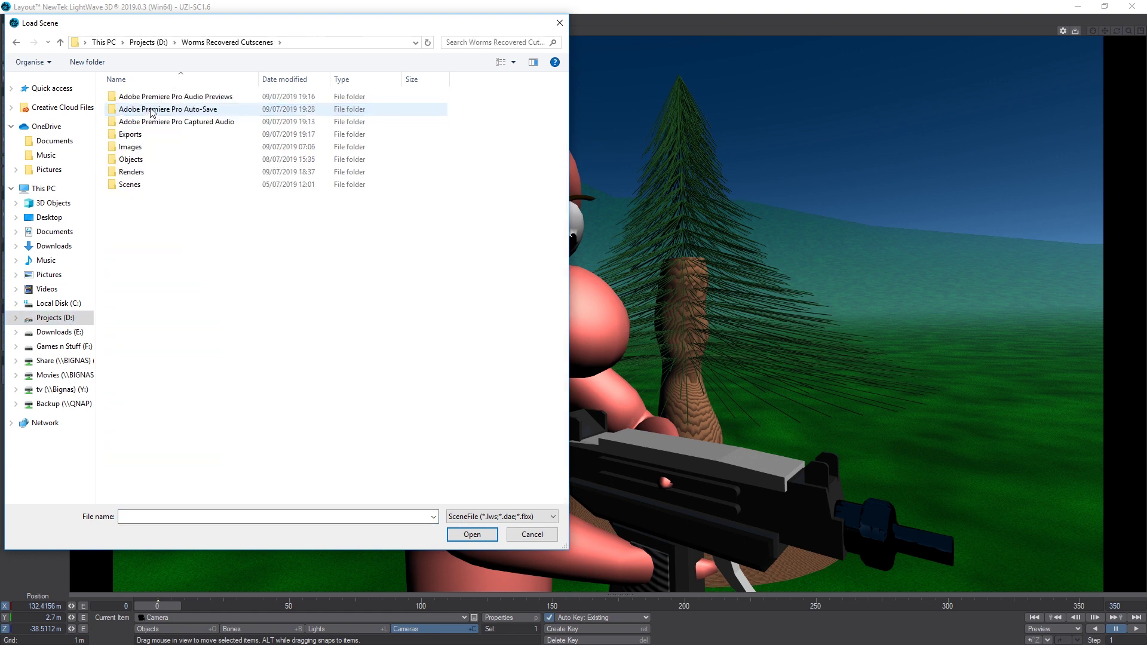
pyautogui.doubleClick(137, 185)
pyautogui.doubleClick(148, 185)
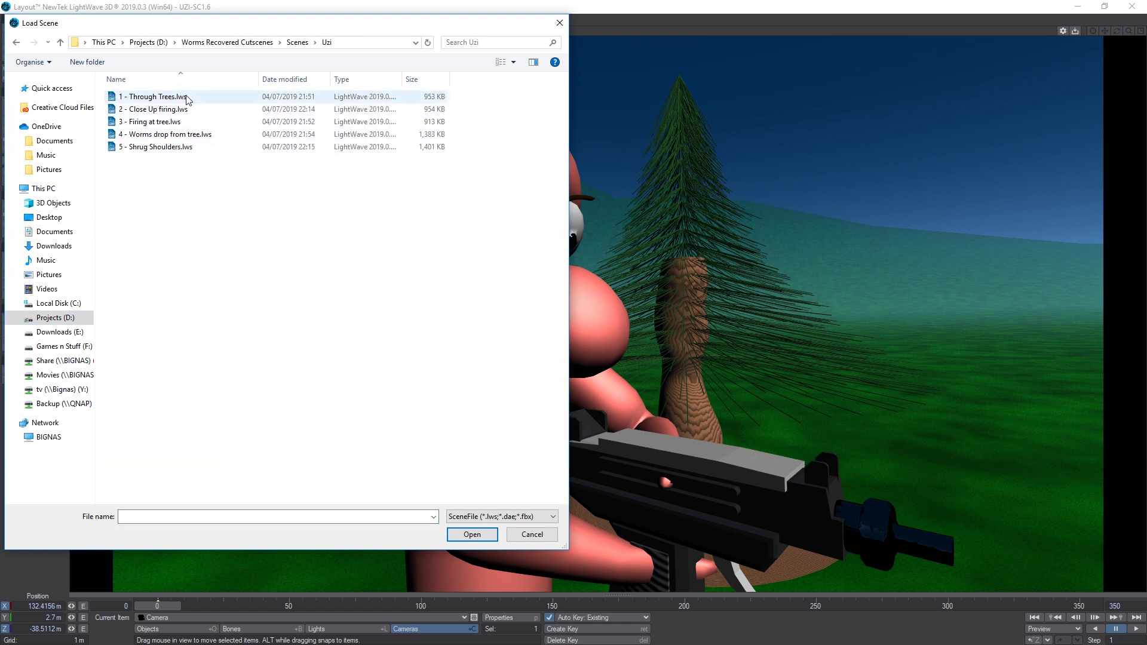
# Load 2 - Close Up firing.lws, accept D:\Worms Recovered Cutscenes as content directory, and show the camera view in VPR
pyautogui.doubleClick(156, 110)
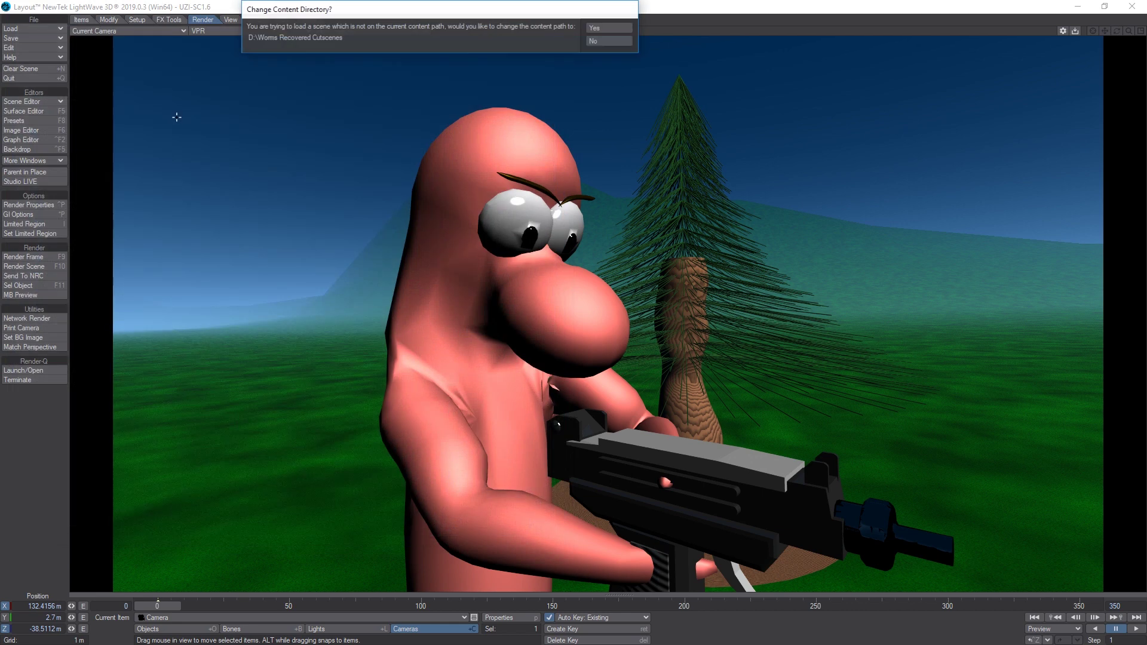
pyautogui.click(597, 30)
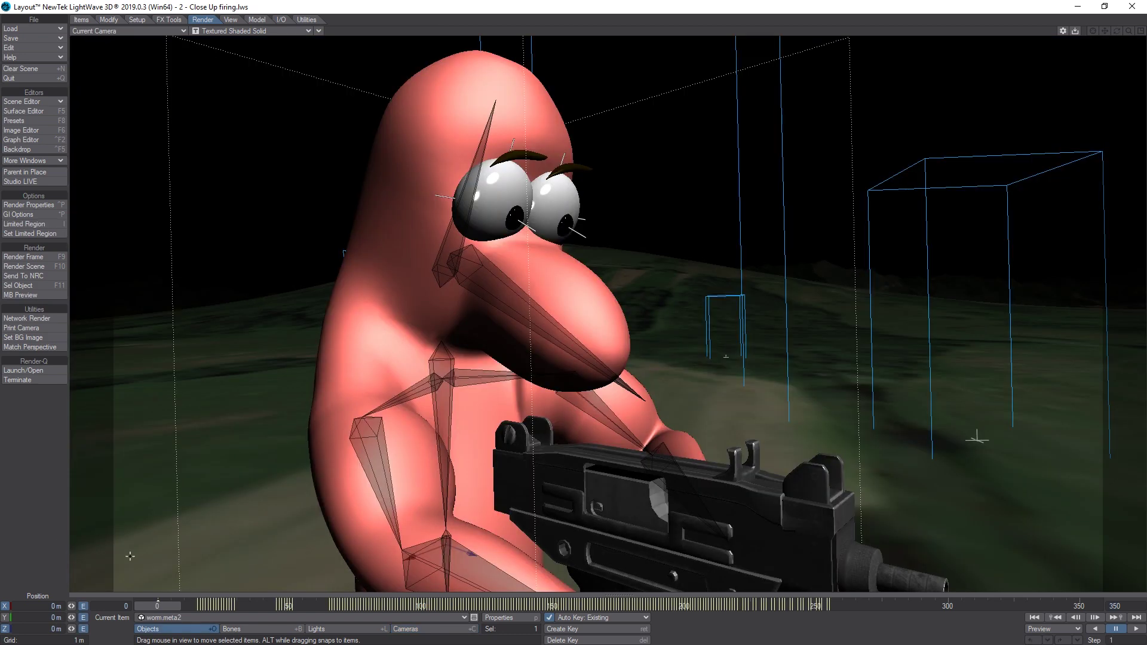
pyautogui.click(232, 33)
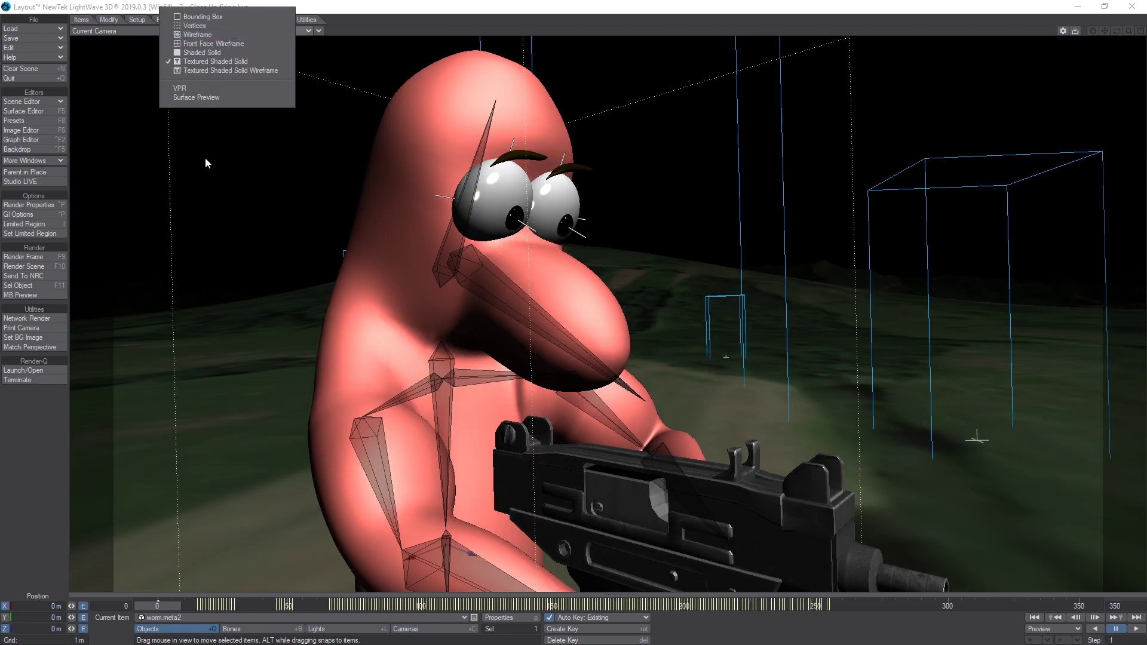
pyautogui.click(181, 91)
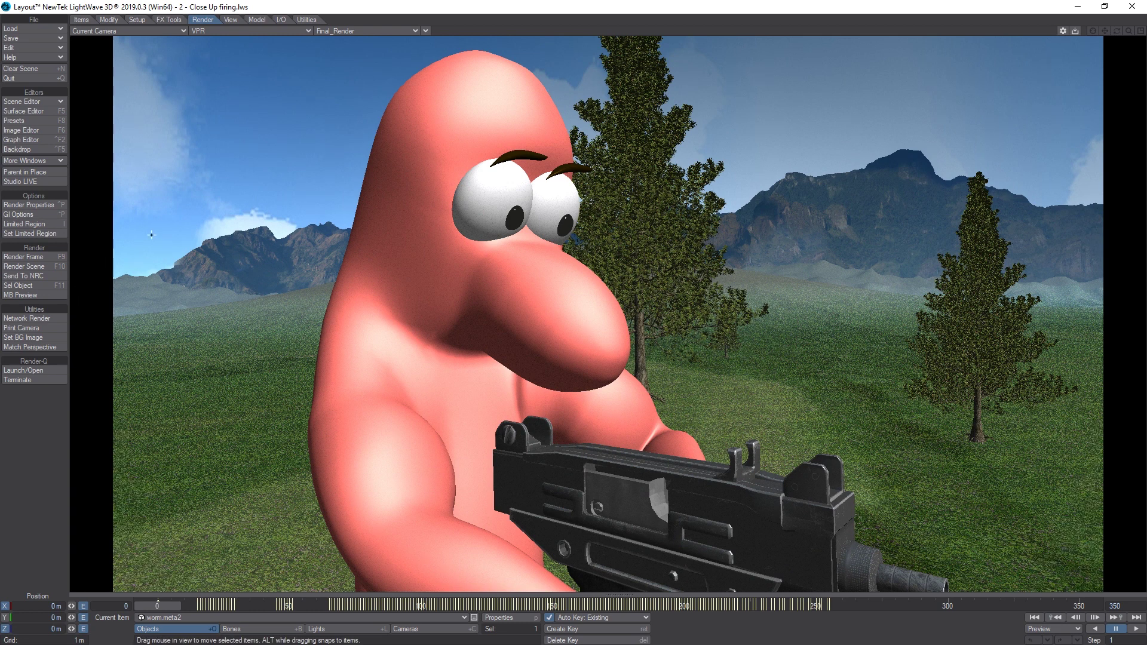
# View Mountain Ring Colour.psd at larger size from the Image Editor and close its viewer
pyautogui.click(40, 130)
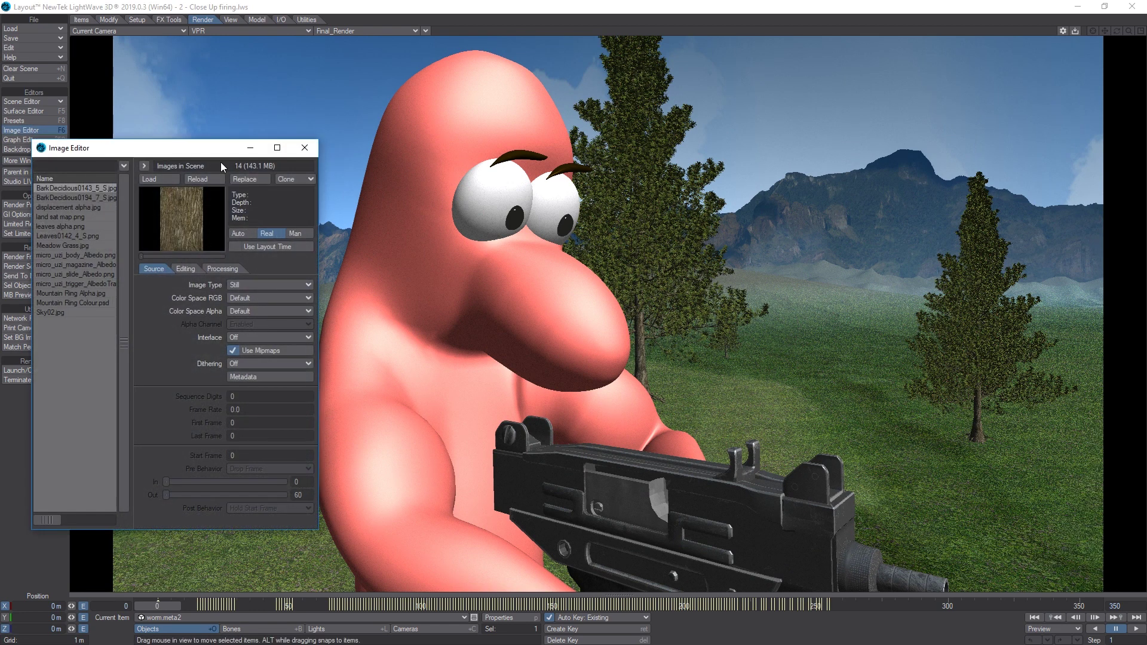
pyautogui.click(67, 292)
pyautogui.click(67, 303)
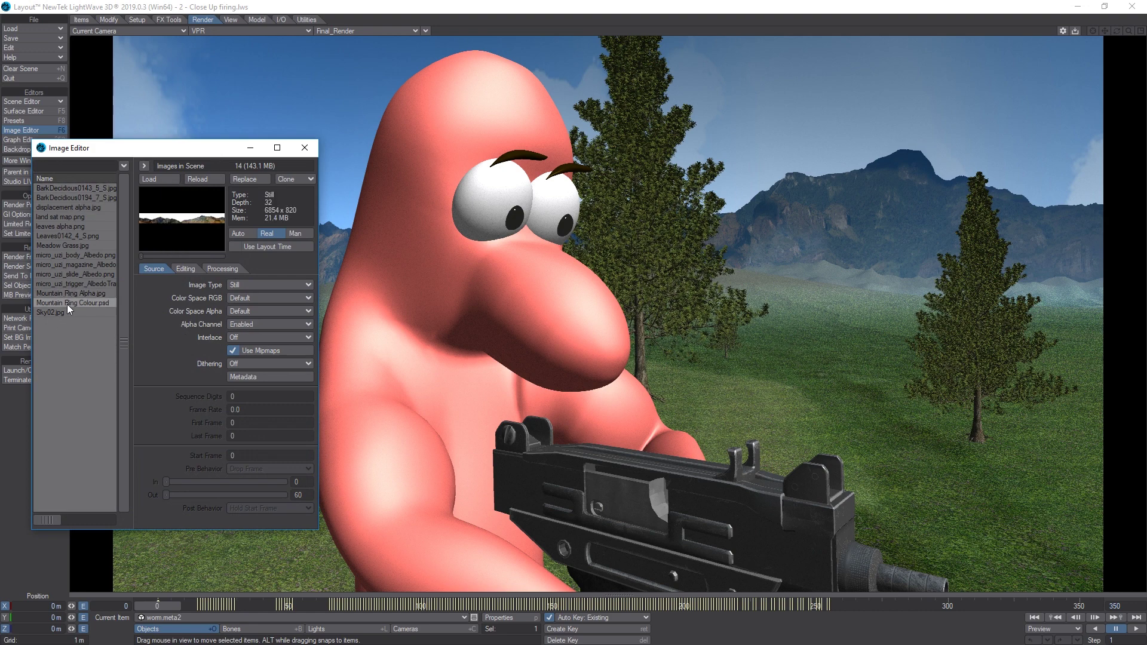
pyautogui.doubleClick(172, 223)
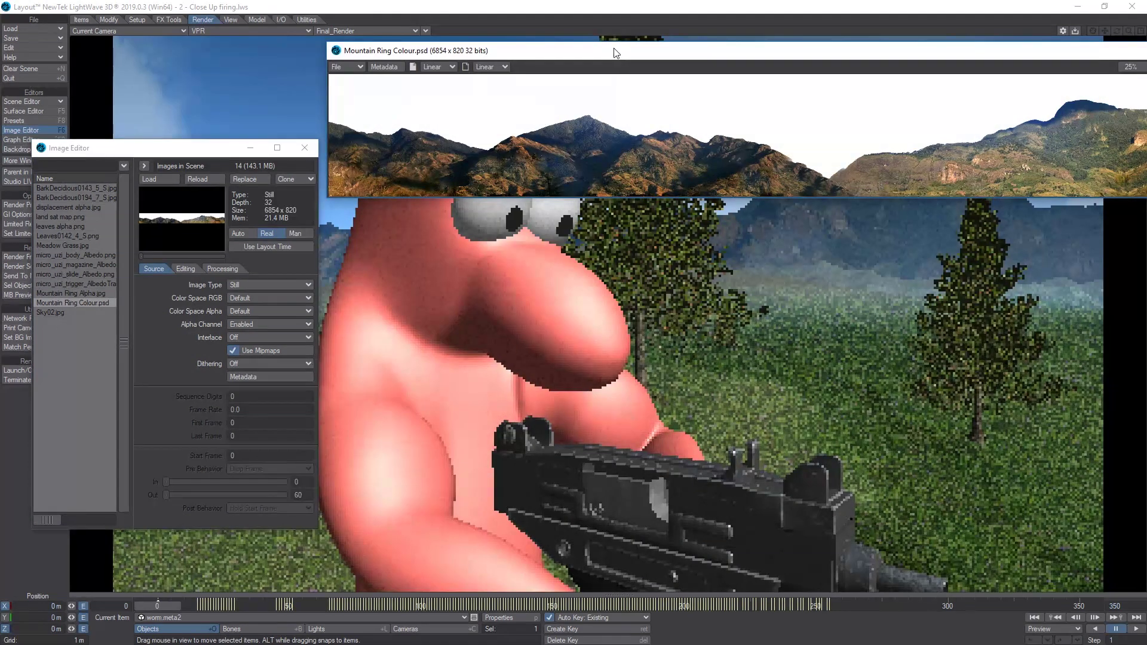
pyautogui.moveTo(615, 49); pyautogui.dragTo(311, 134)
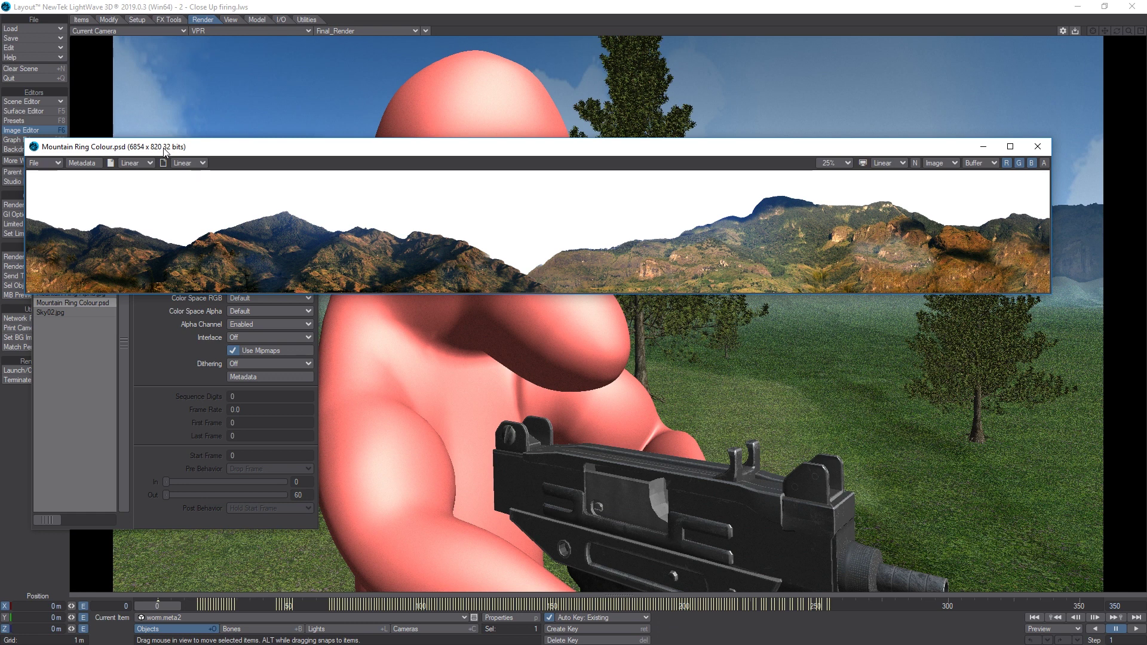
pyautogui.doubleClick(35, 148)
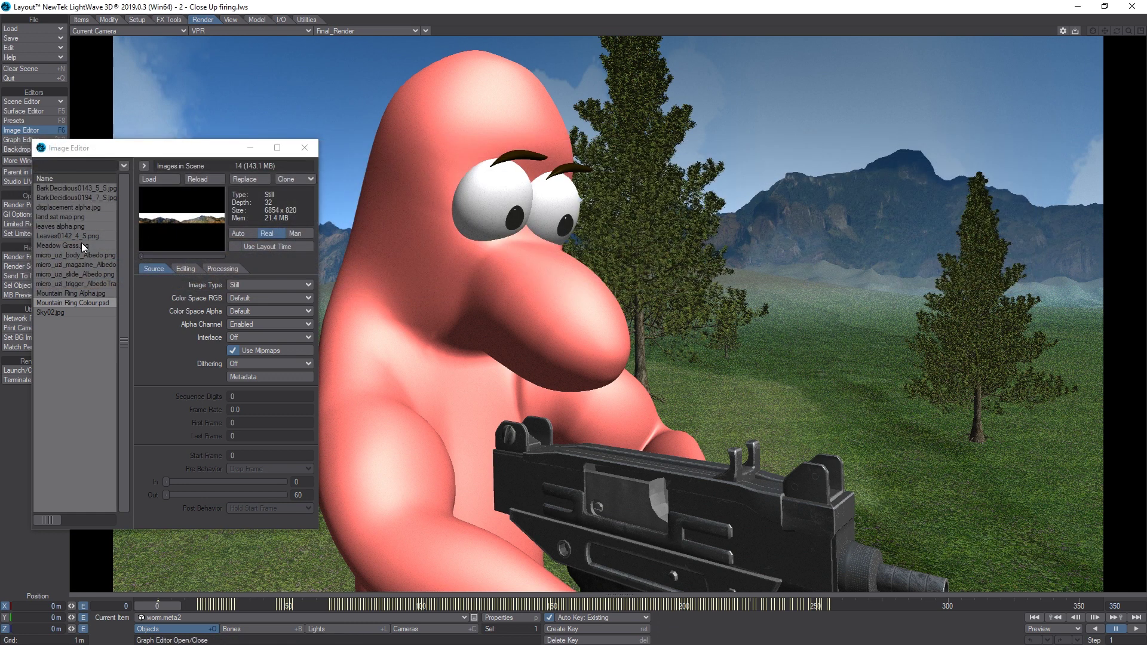
# View Mountain Ring Alpha.jpg at larger size, and close both its viewer and the Image Editor
pyautogui.click(81, 294)
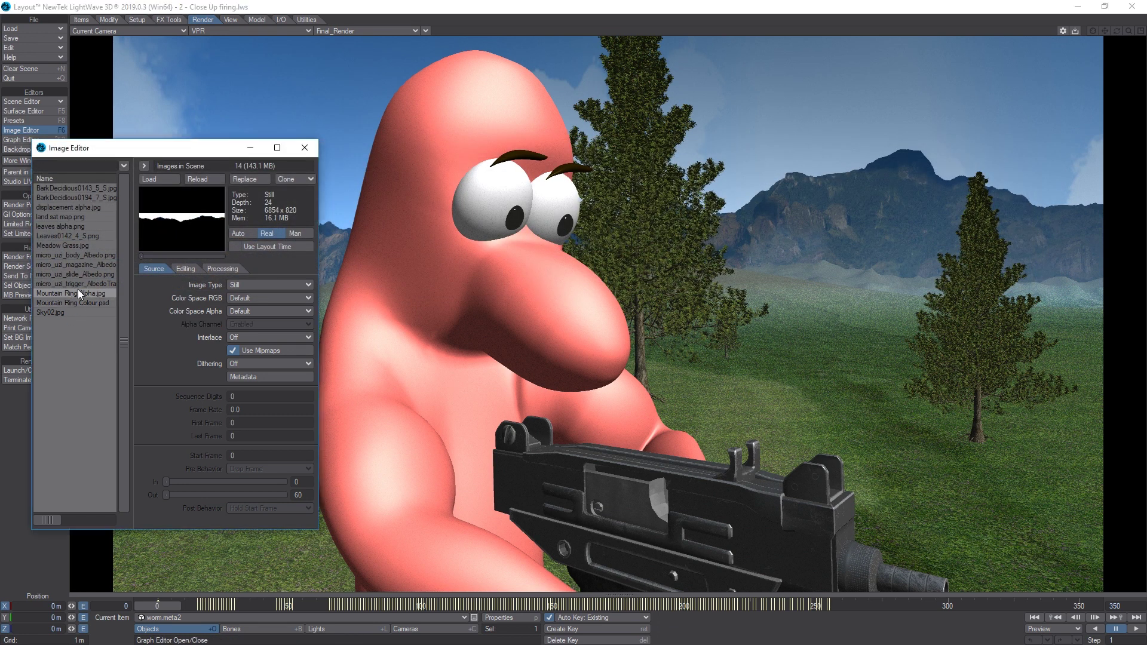
pyautogui.doubleClick(80, 293)
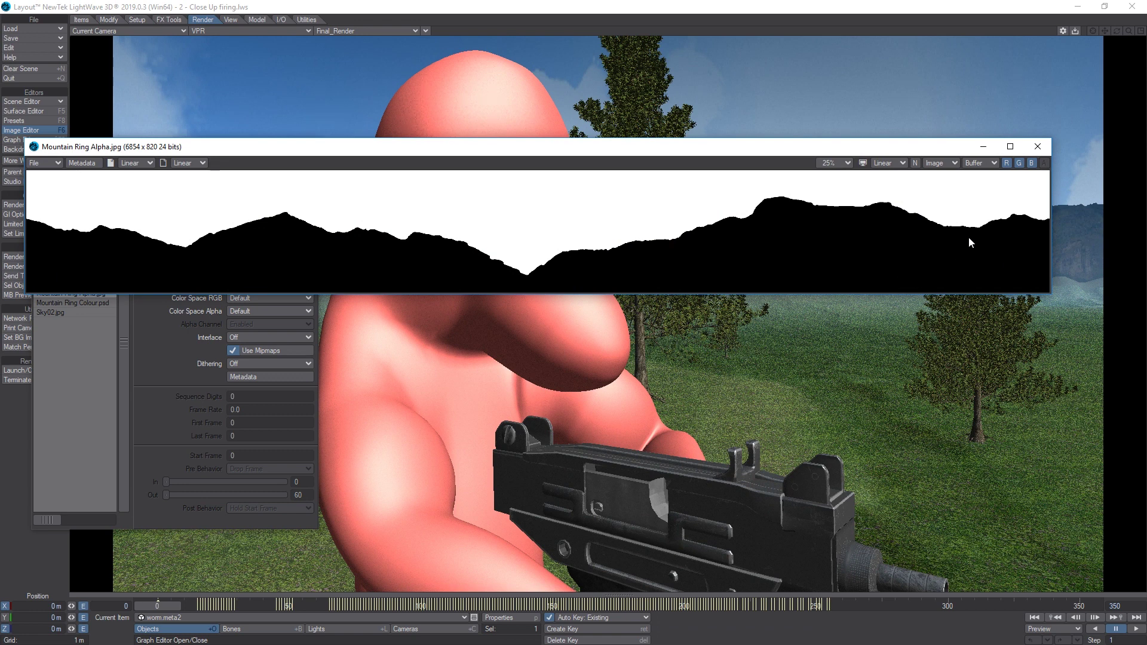
pyautogui.click(35, 147)
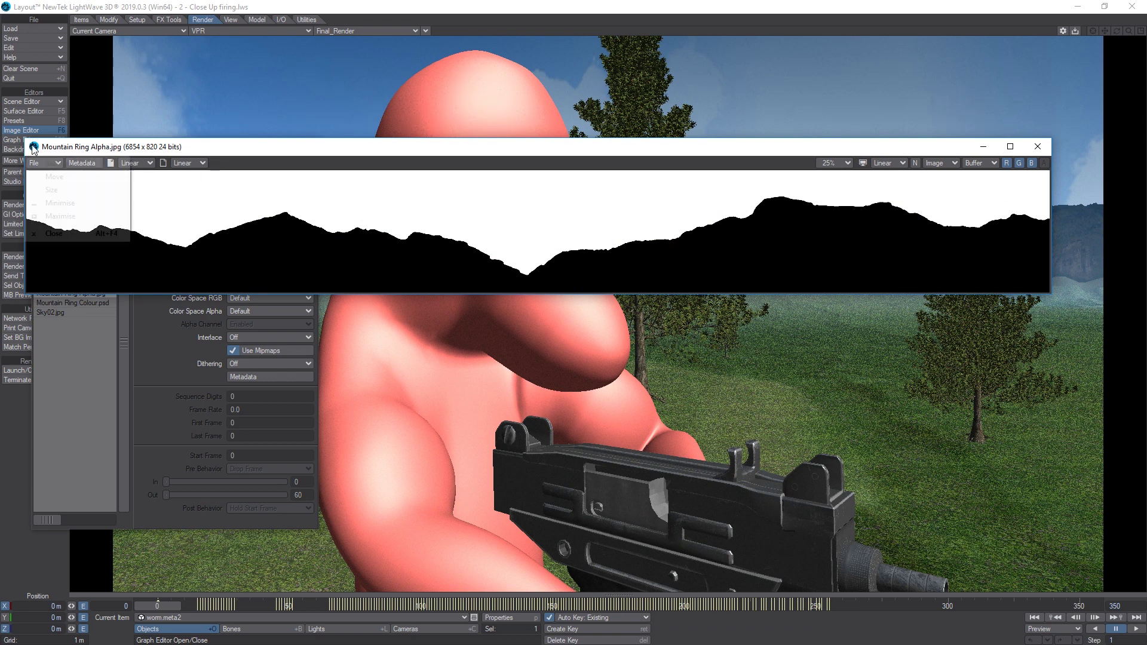
pyautogui.click(92, 228)
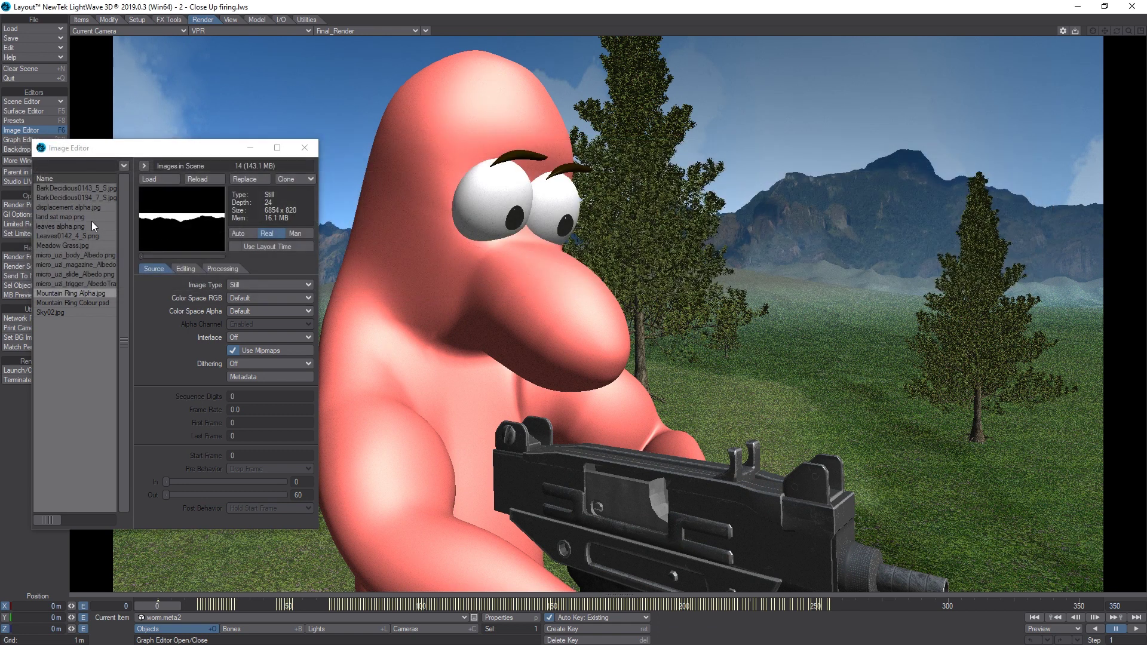
pyautogui.click(304, 147)
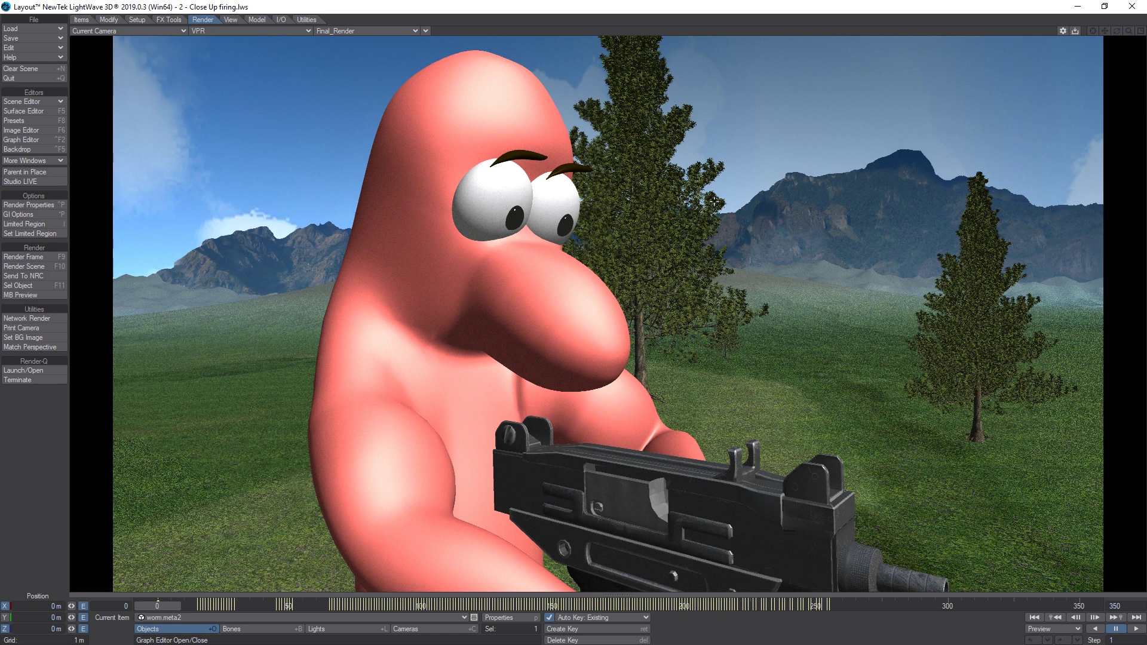
# Switch the viewport to Perspective and examine the landscape terrain, the trees and the surrounding mountain ring and sky from far outside
pyautogui.click(166, 37)
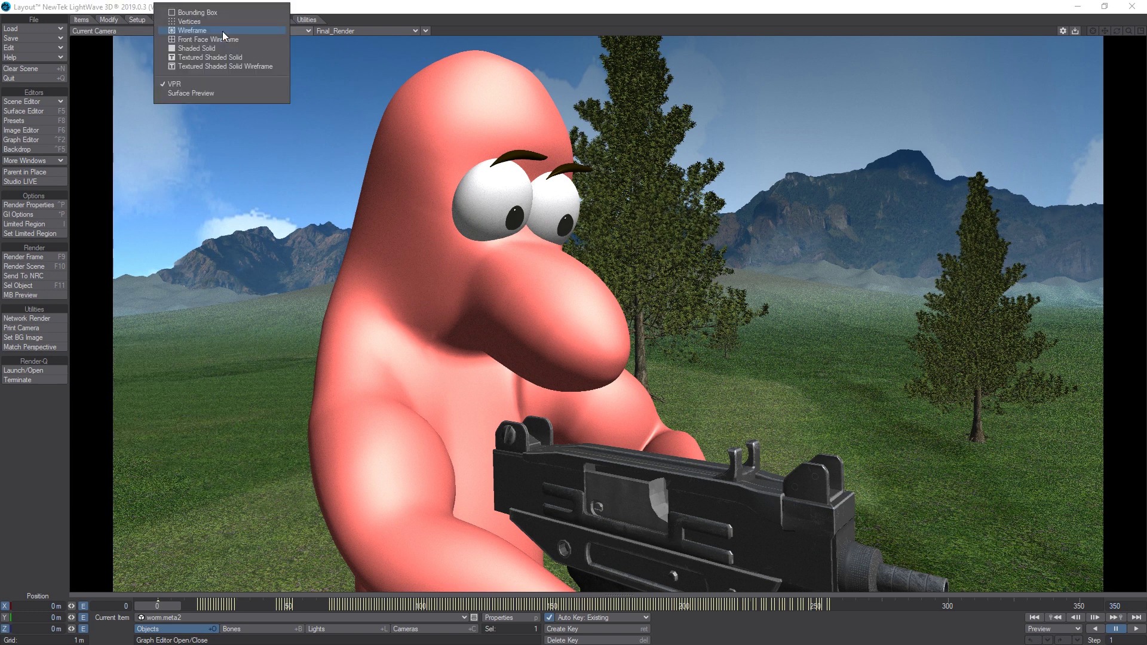
pyautogui.click(117, 37)
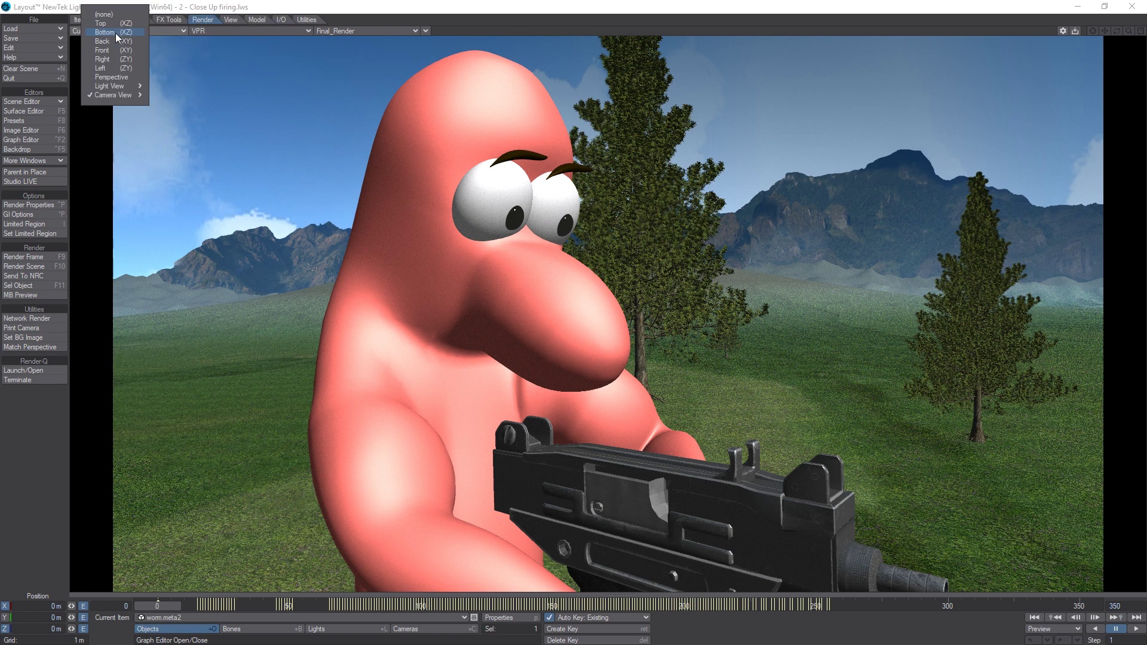
pyautogui.click(111, 77)
pyautogui.moveTo(1129, 31); pyautogui.dragTo(1113, 3)
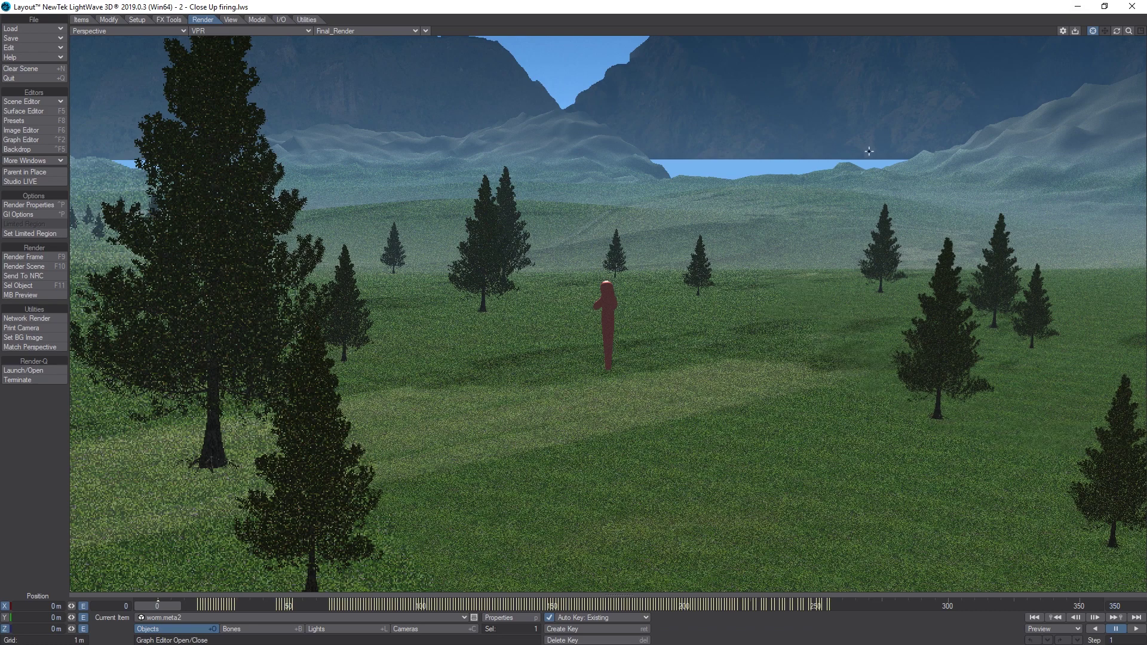
pyautogui.moveTo(1128, 31); pyautogui.dragTo(1129, 45)
pyautogui.moveTo(145, 579); pyautogui.dragTo(145, 591)
pyautogui.moveTo(1140, 34); pyautogui.dragTo(1116, 45)
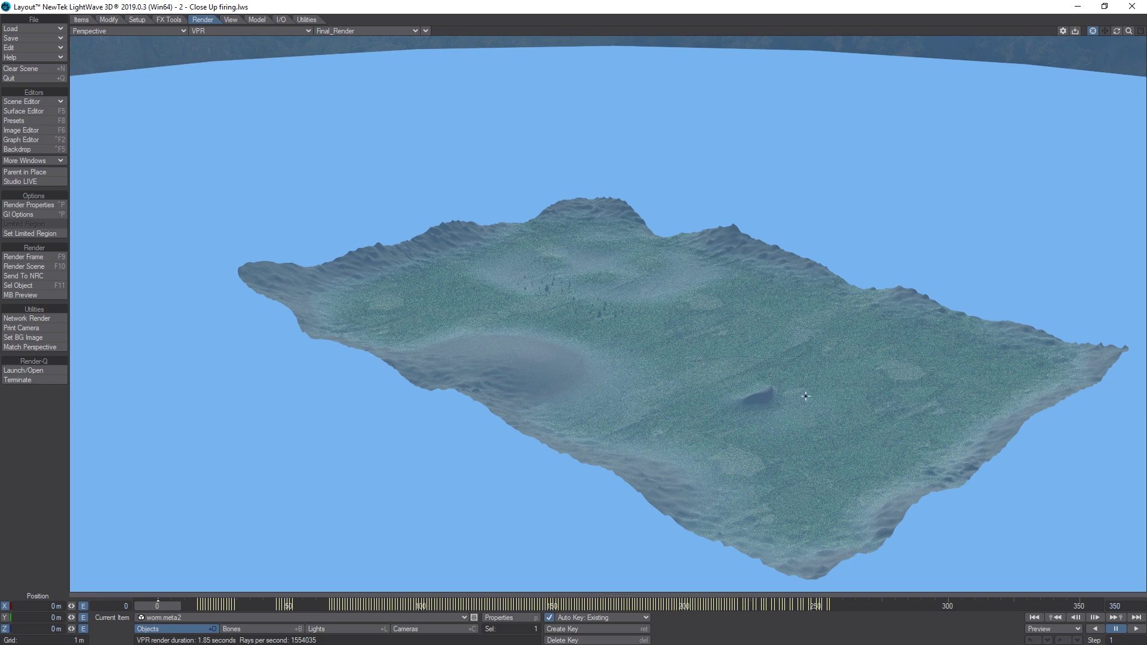
pyautogui.moveTo(1129, 30); pyautogui.dragTo(1098, 34)
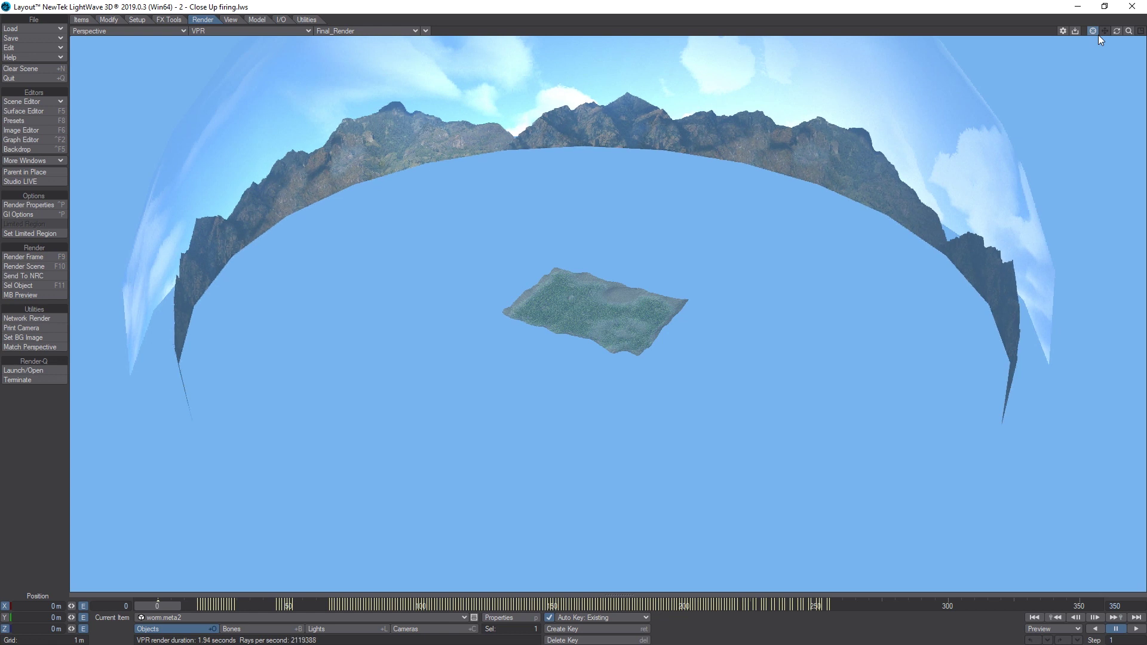
# Return the viewport to the scene's Camera, play the animation briefly in VPR, and stop and step back to frame 4
pyautogui.click(142, 30)
pyautogui.moveTo(146, 97)
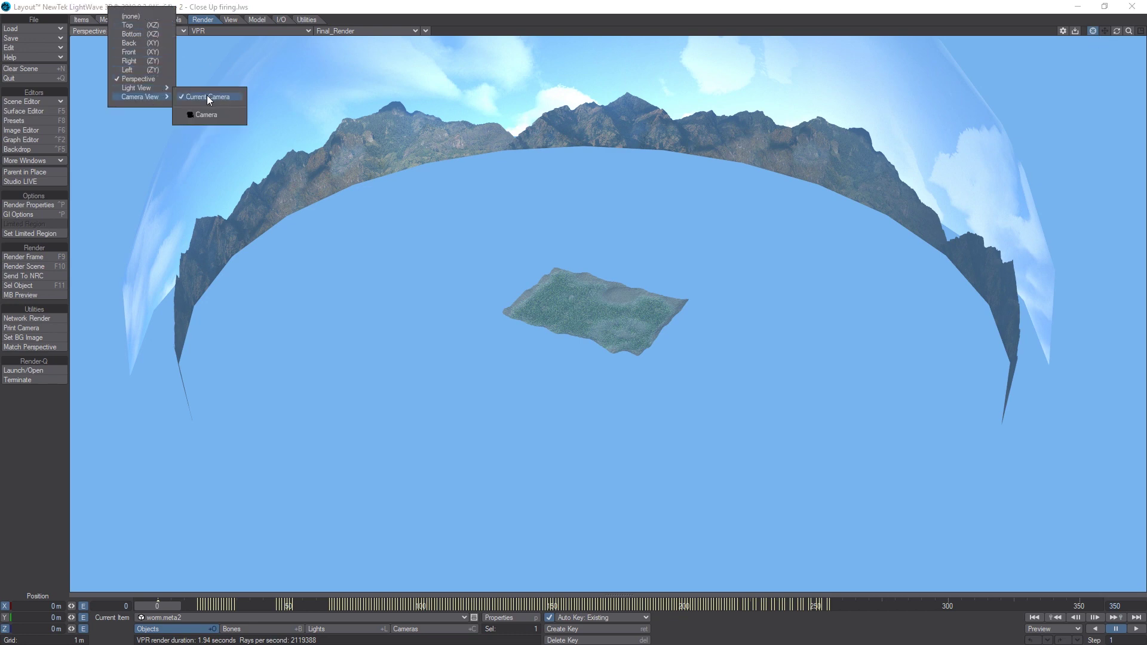
pyautogui.click(206, 96)
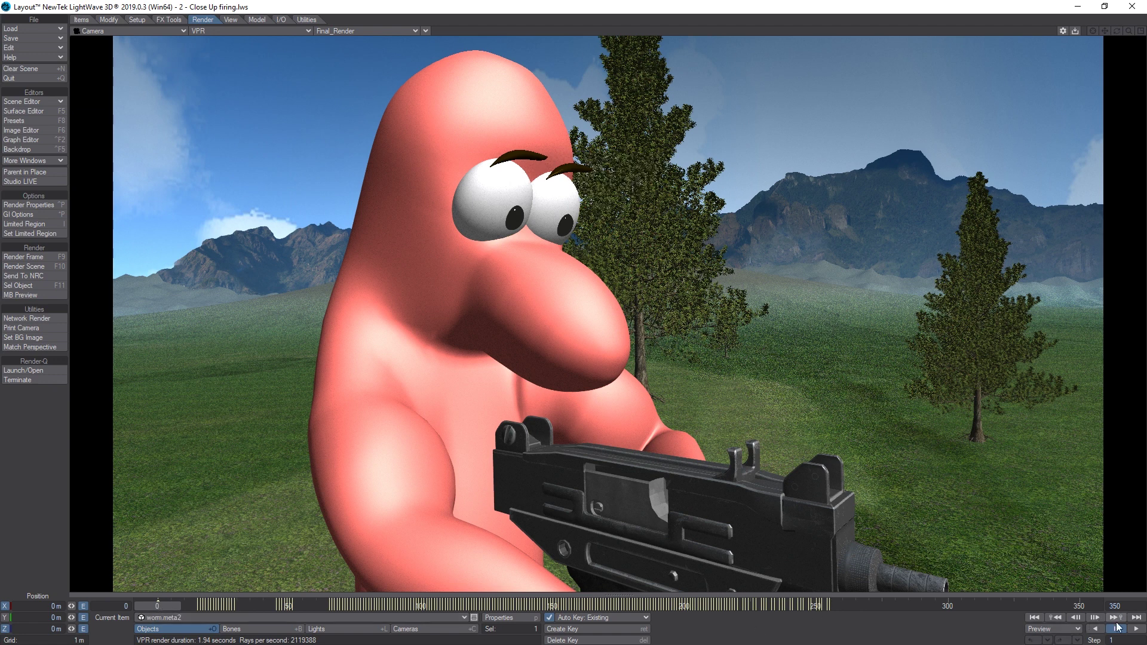
pyautogui.click(1135, 628)
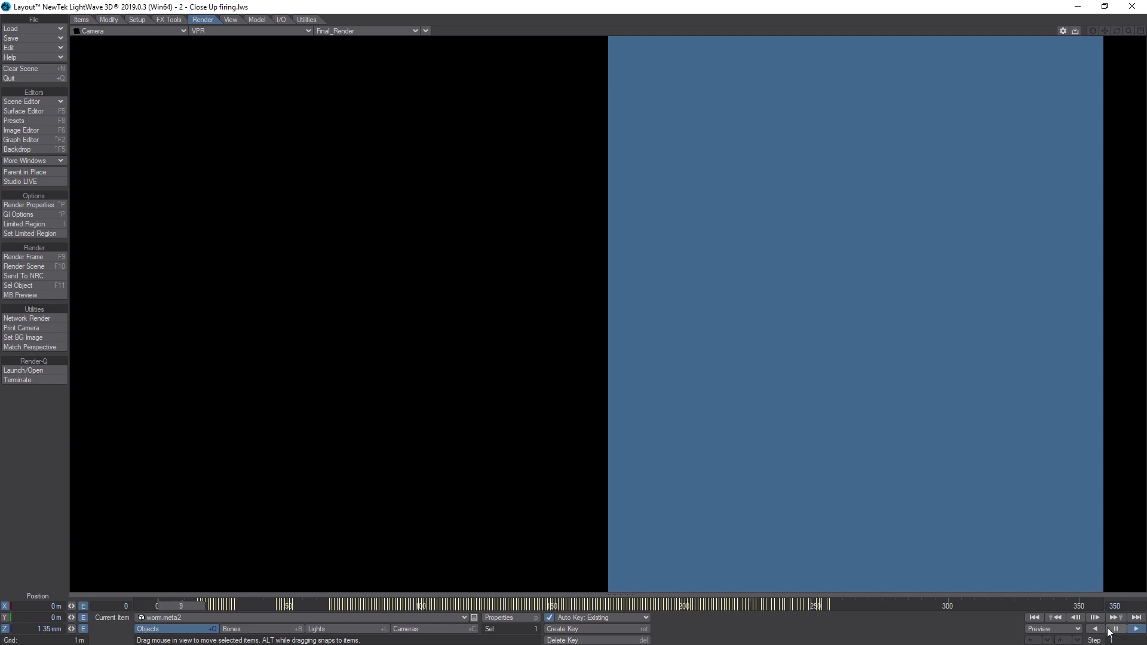
pyautogui.click(1115, 629)
pyautogui.press('Left')
pyautogui.press('Left')
pyautogui.press('Left')
pyautogui.press('Left')
pyautogui.press('Left')
pyautogui.press('Left')
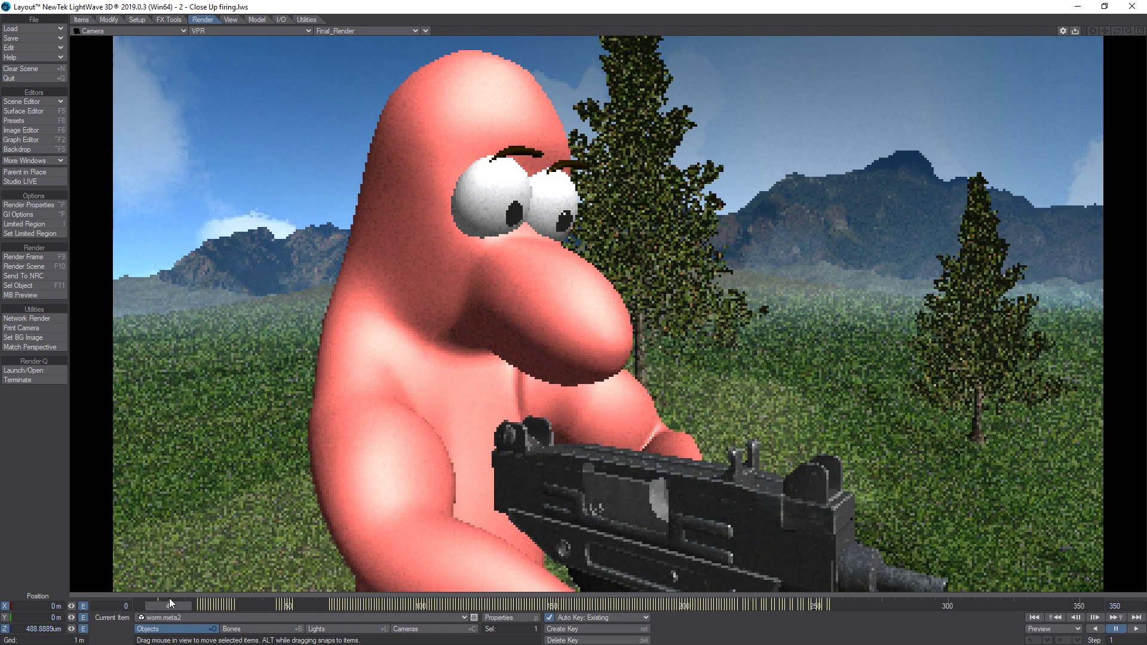
# Preview the worm as Textured Shaded Solid Wireframe, and set the viewport to Textured Shaded Solid at frame 0
pyautogui.click(199, 31)
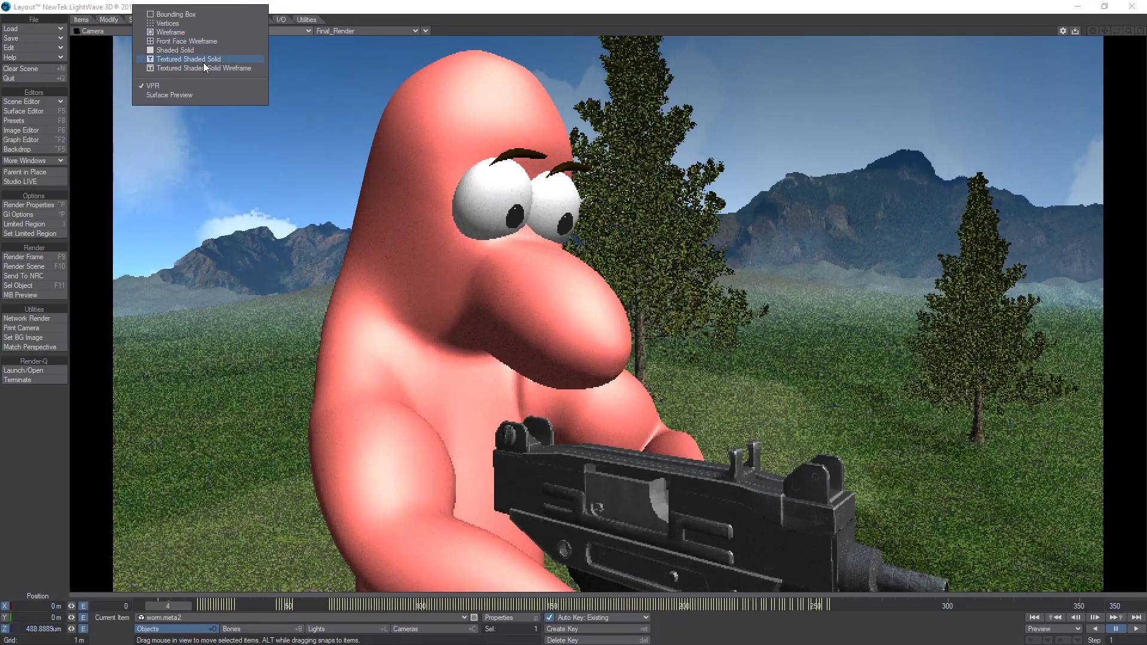
pyautogui.click(206, 68)
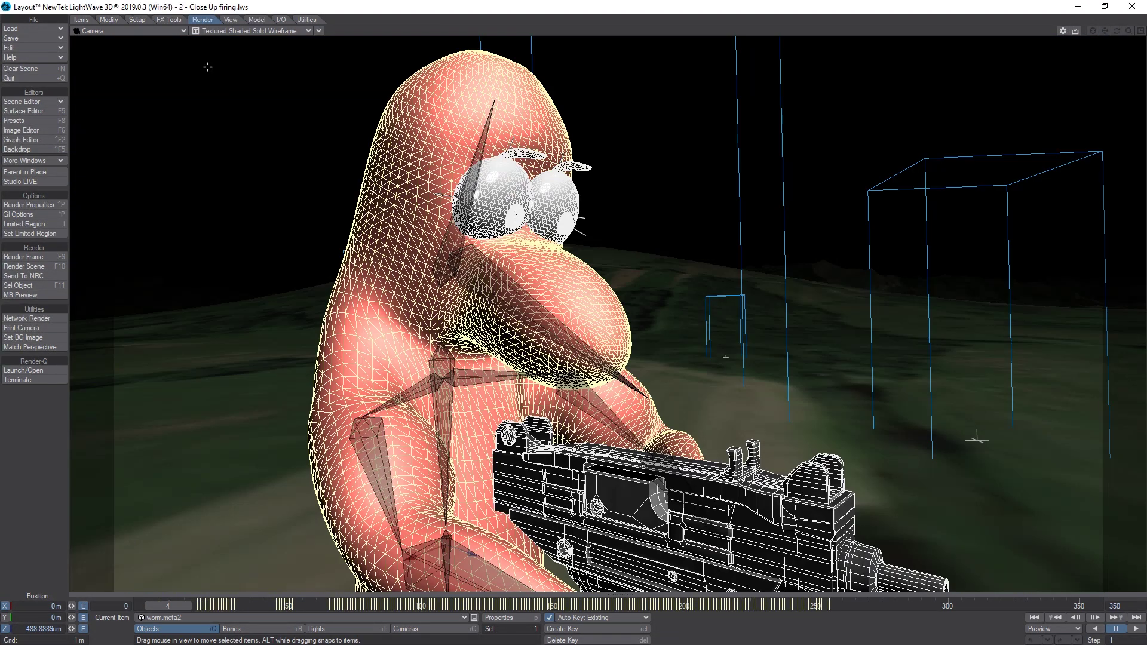
pyautogui.click(237, 35)
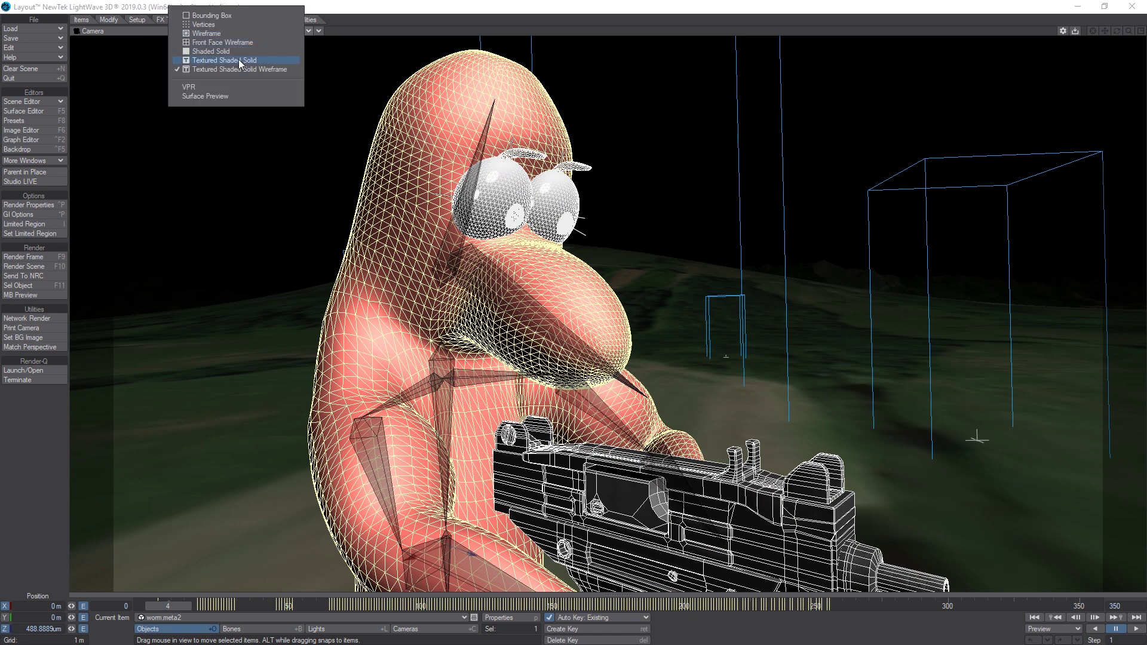
pyautogui.click(238, 59)
pyautogui.moveTo(168, 606); pyautogui.dragTo(157, 606)
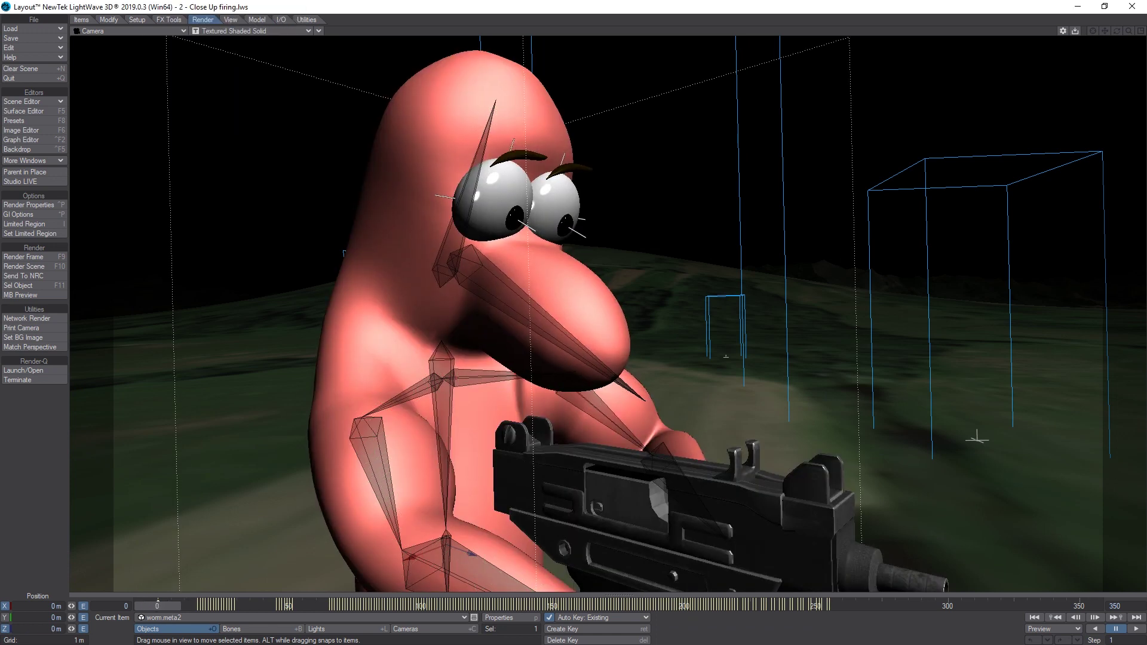
# Play the worm's firing animation in the shaded camera view, stop it, and return to frame 0
pyautogui.click(1136, 629)
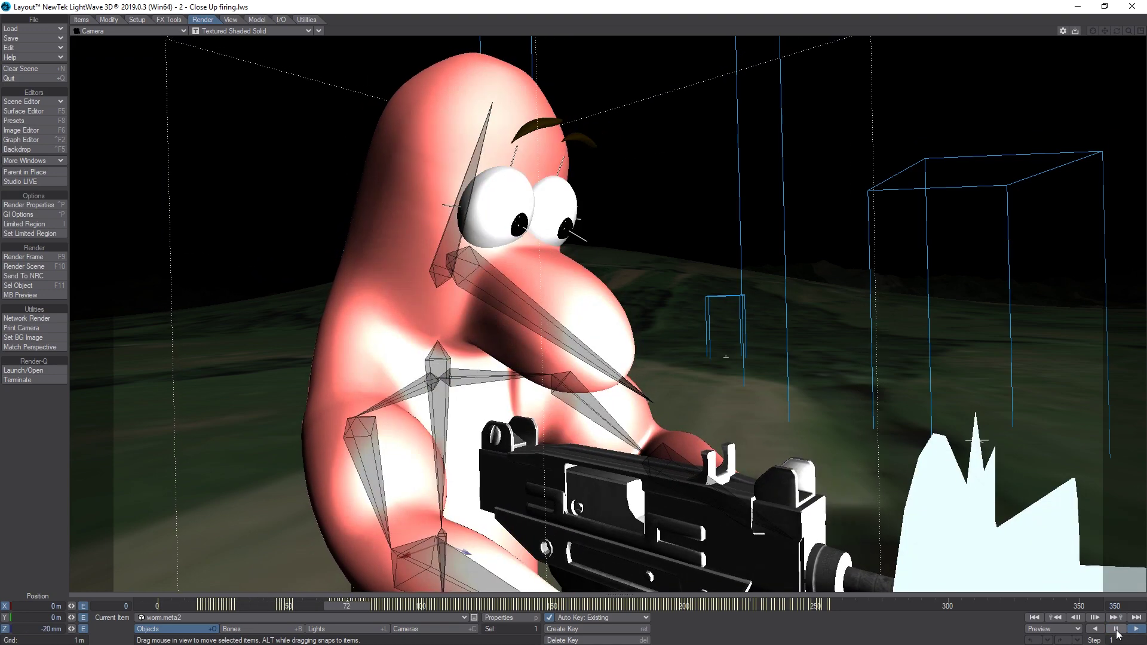
pyautogui.click(1116, 629)
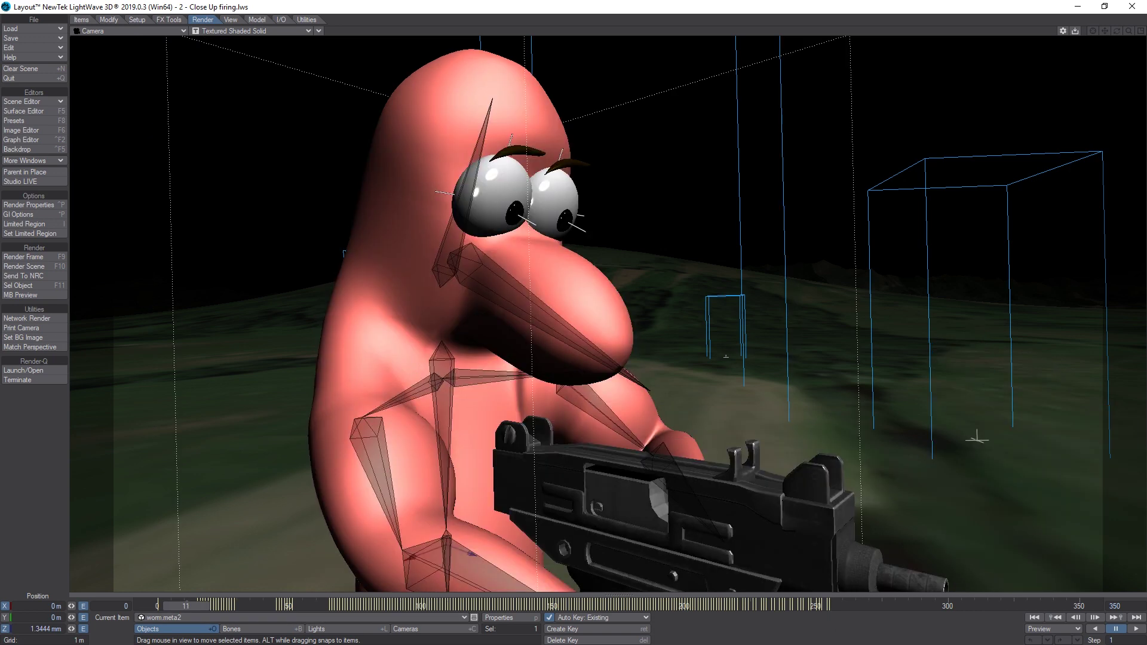
pyautogui.click(208, 605)
pyautogui.moveTo(208, 605); pyautogui.dragTo(157, 604)
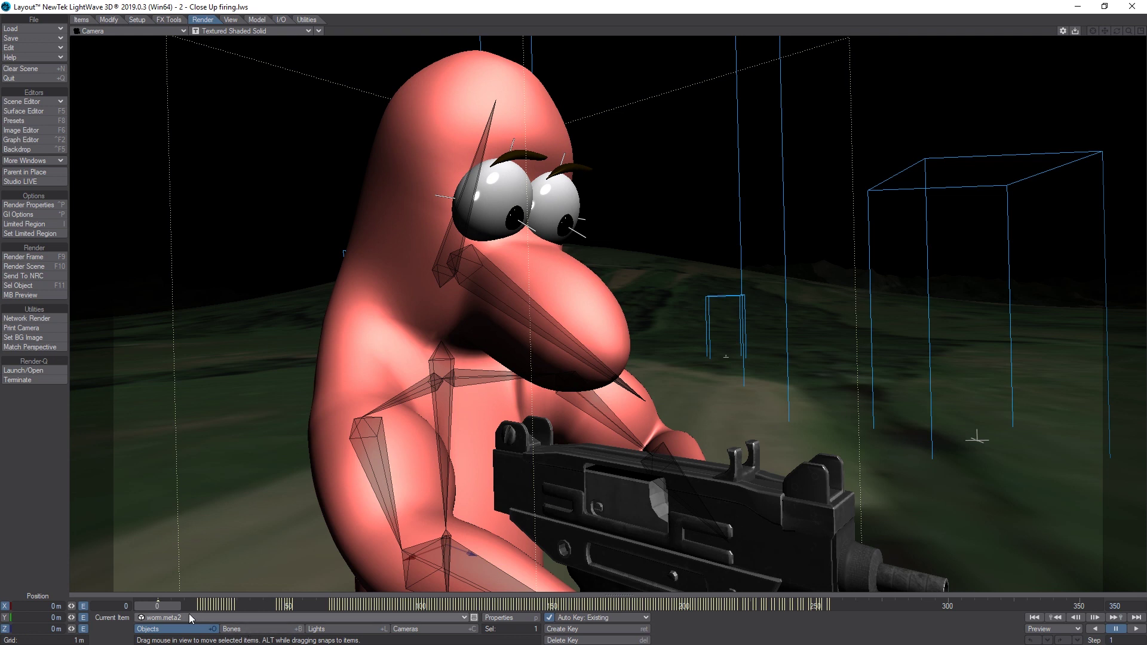
# Set the Display SubPatch Level of worm.meta2 to 0, scrub through the low-poly animation, and return to frame 0
pyautogui.press('p')
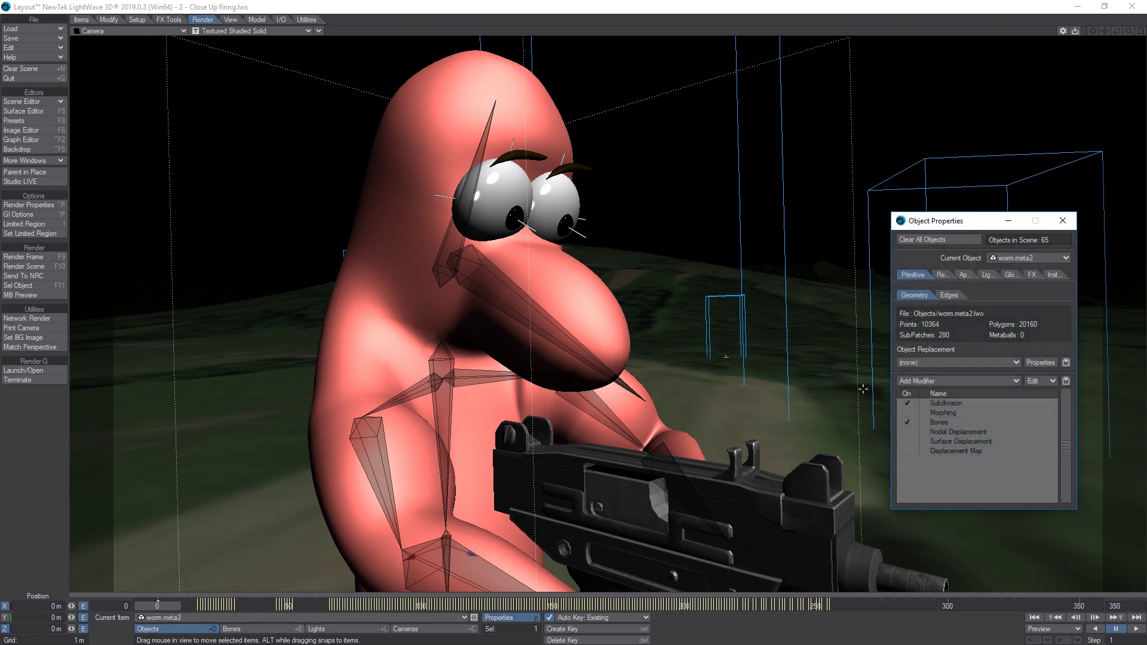
pyautogui.click(972, 404)
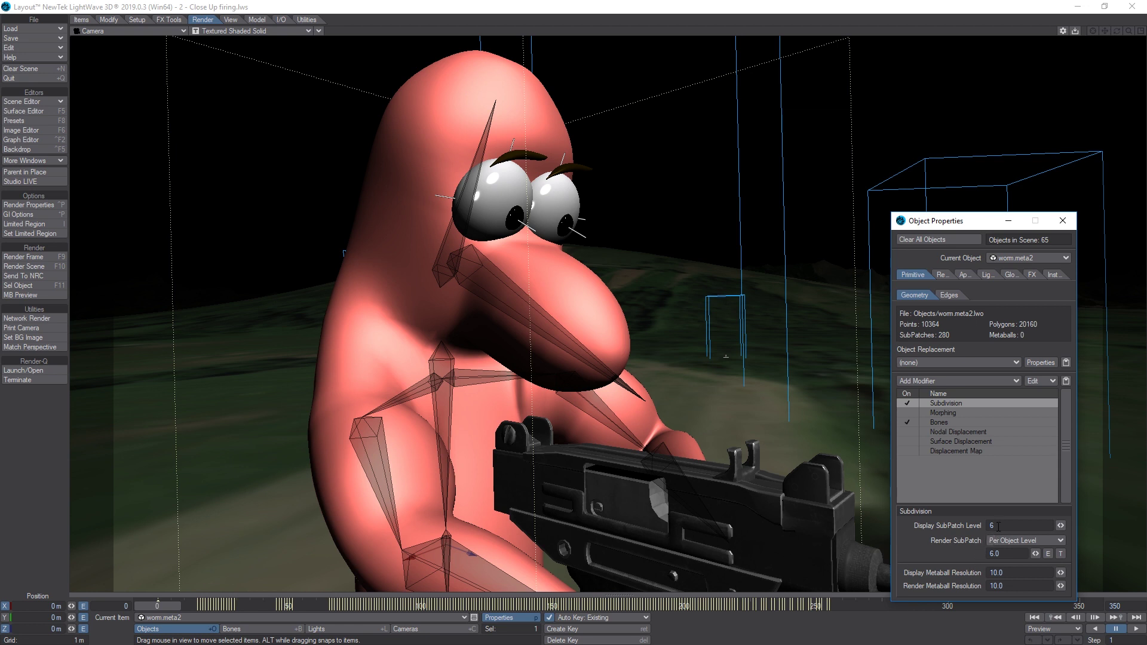
pyautogui.write('0')
pyautogui.press('Tab')
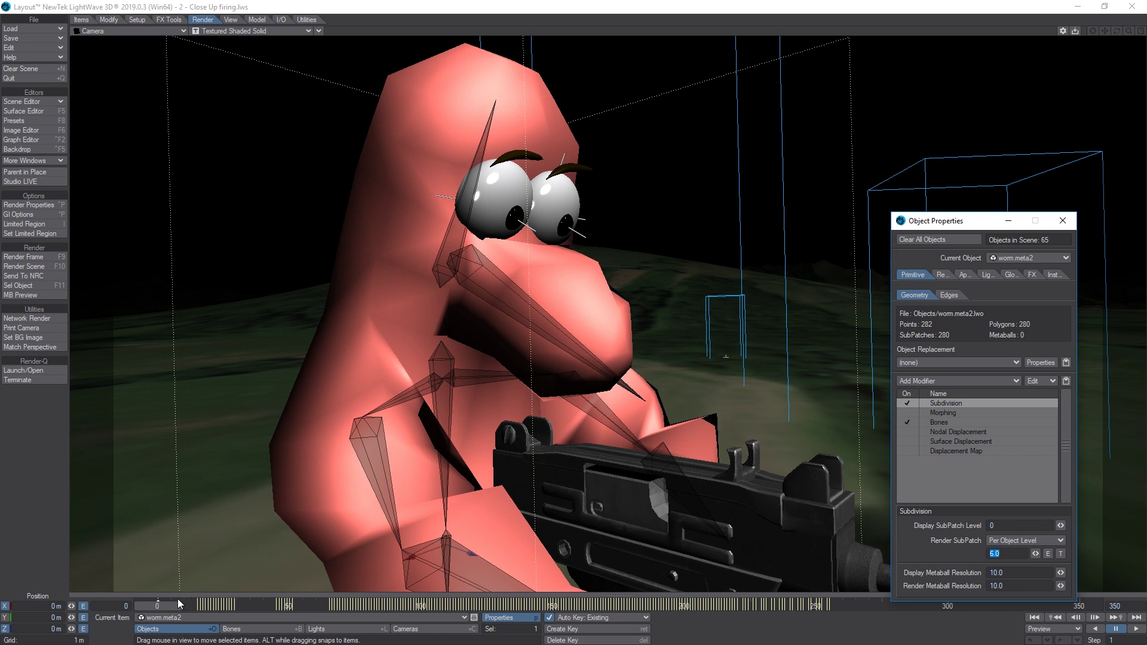
pyautogui.moveTo(157, 605); pyautogui.dragTo(302, 605)
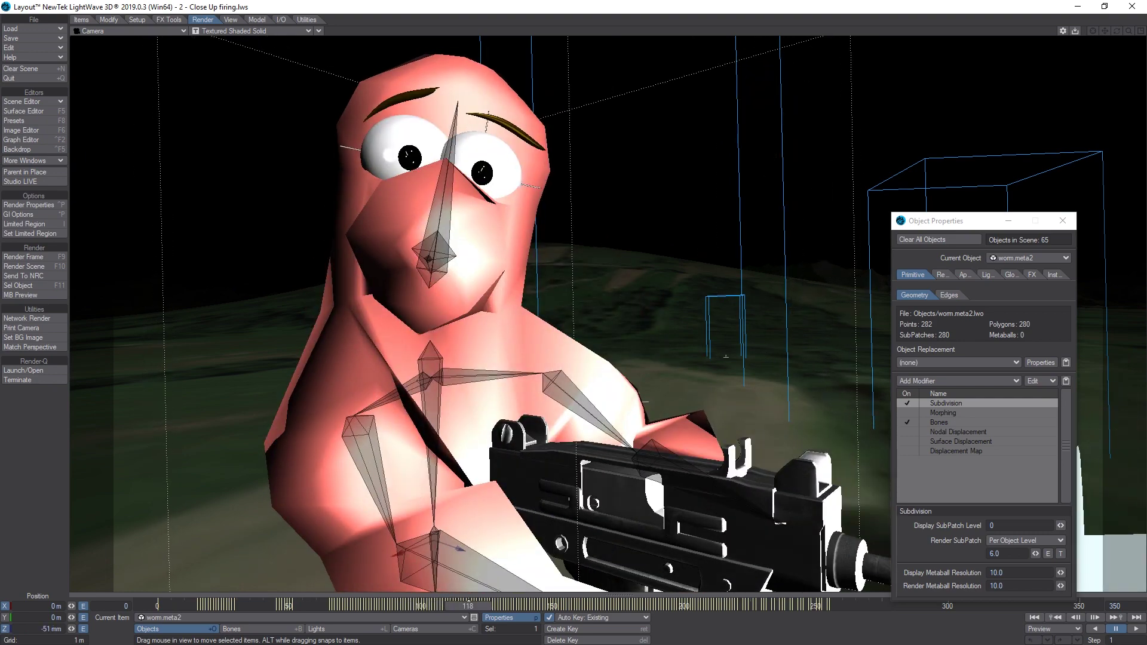
pyautogui.hotkey('shift', 'Left')
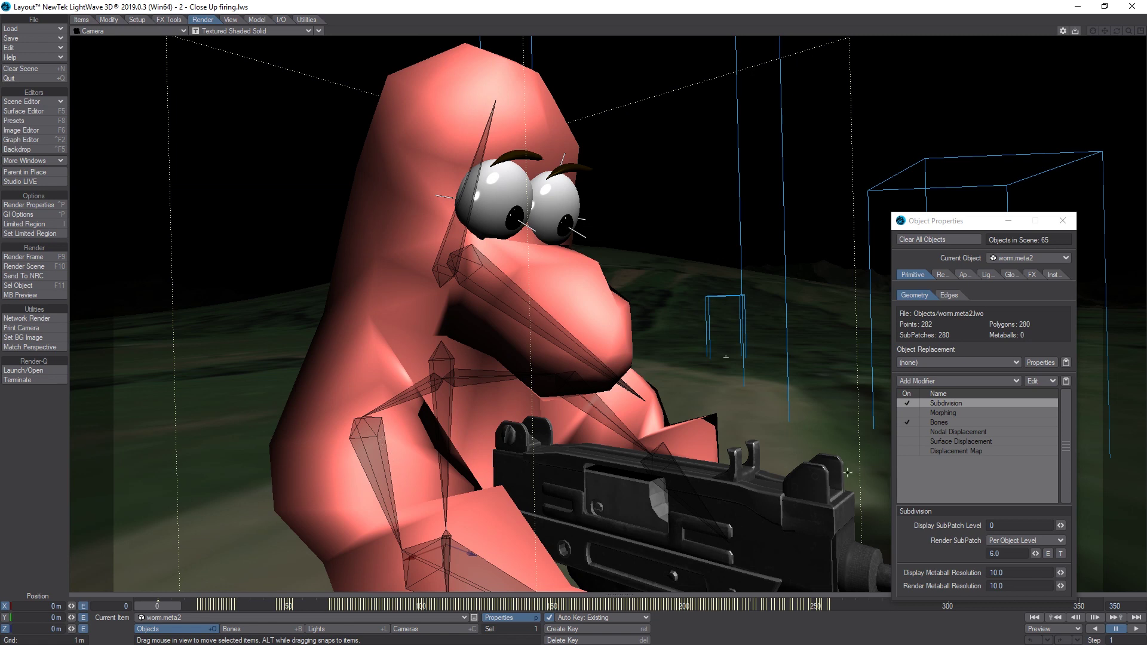
# Set the Display SubPatch Level of worm.meta2 to 6 and close the Object Properties
pyautogui.click(1016, 525)
pyautogui.write('6')
pyautogui.press('Tab')
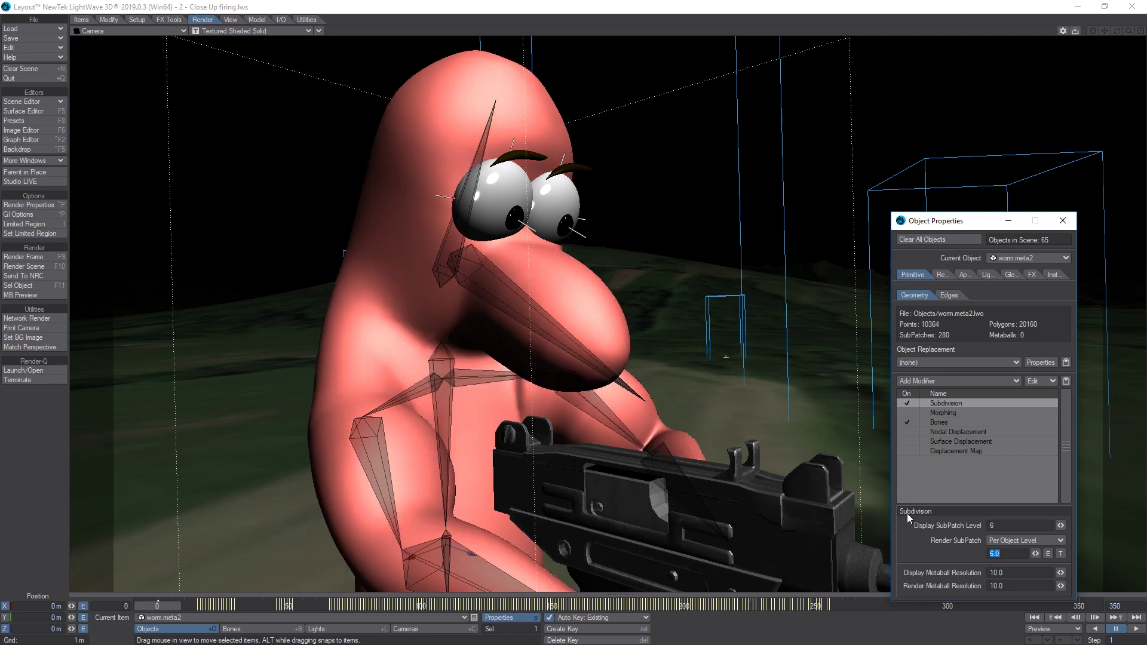
pyautogui.click(1062, 221)
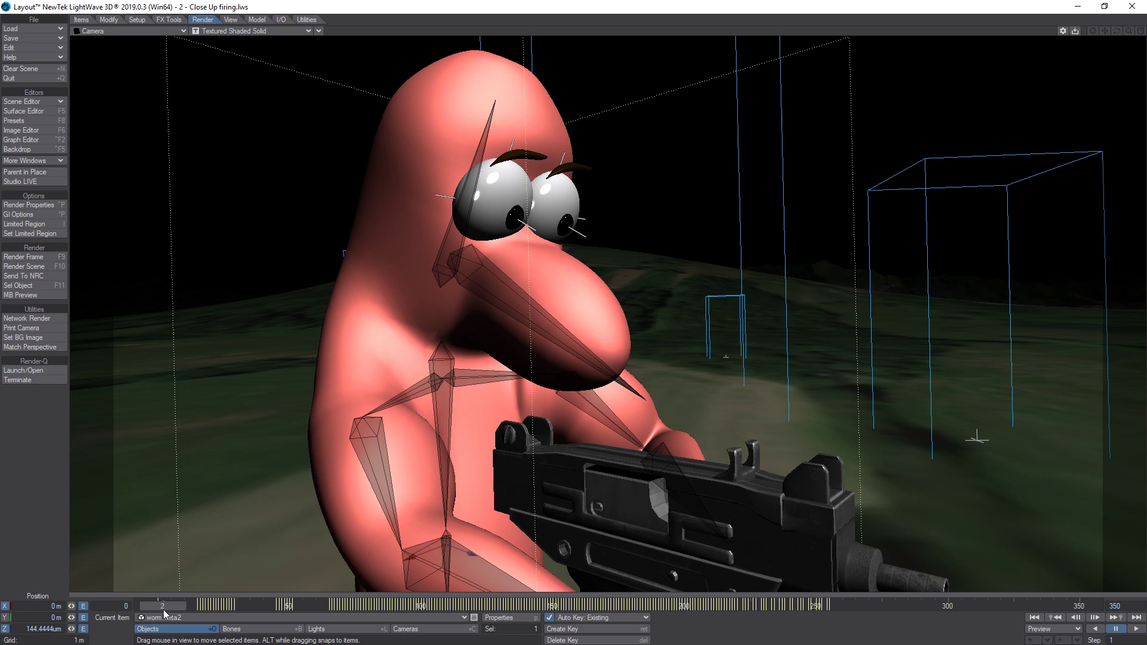
# Scrub to frame 59, try rotating the worm's HEAD bone to a heading of about -15.5°, and discard that rotation
pyautogui.moveTo(163, 610); pyautogui.dragTo(431, 607)
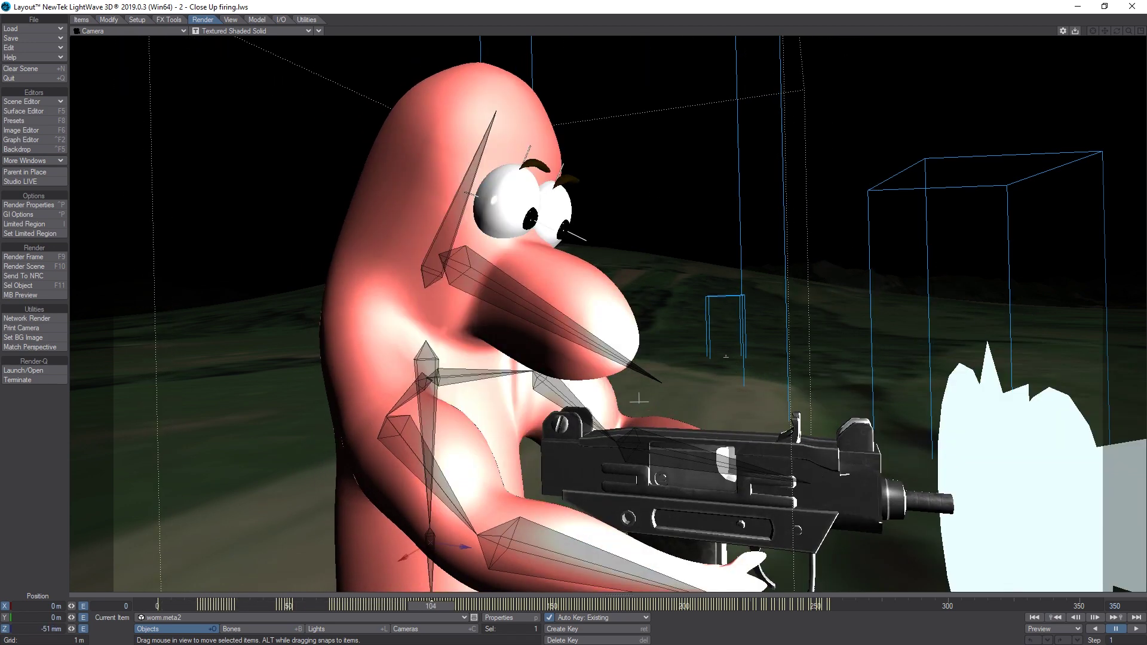
pyautogui.moveTo(299, 607); pyautogui.dragTo(329, 605)
pyautogui.hotkey('shift', 'b')
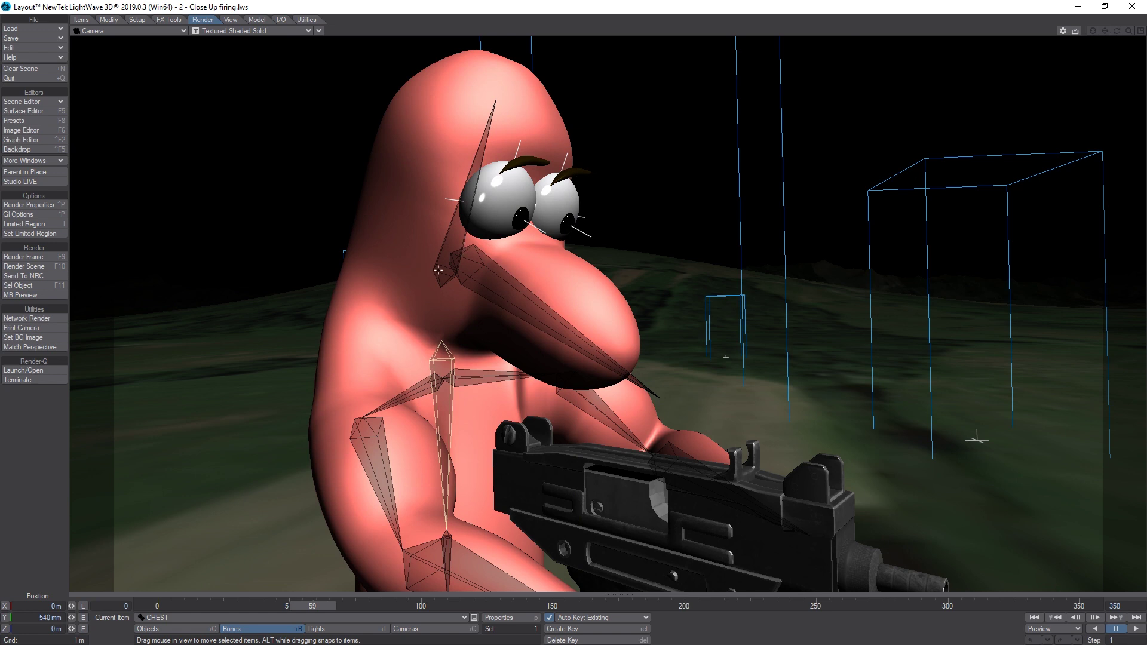
pyautogui.click(441, 260)
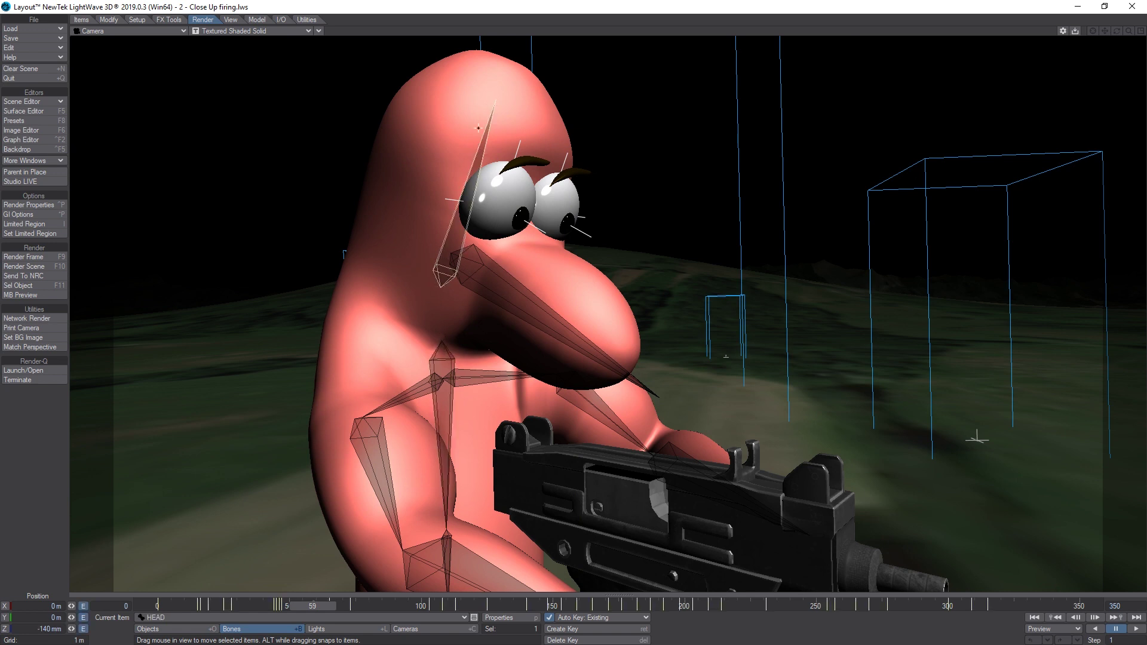
pyautogui.press('y')
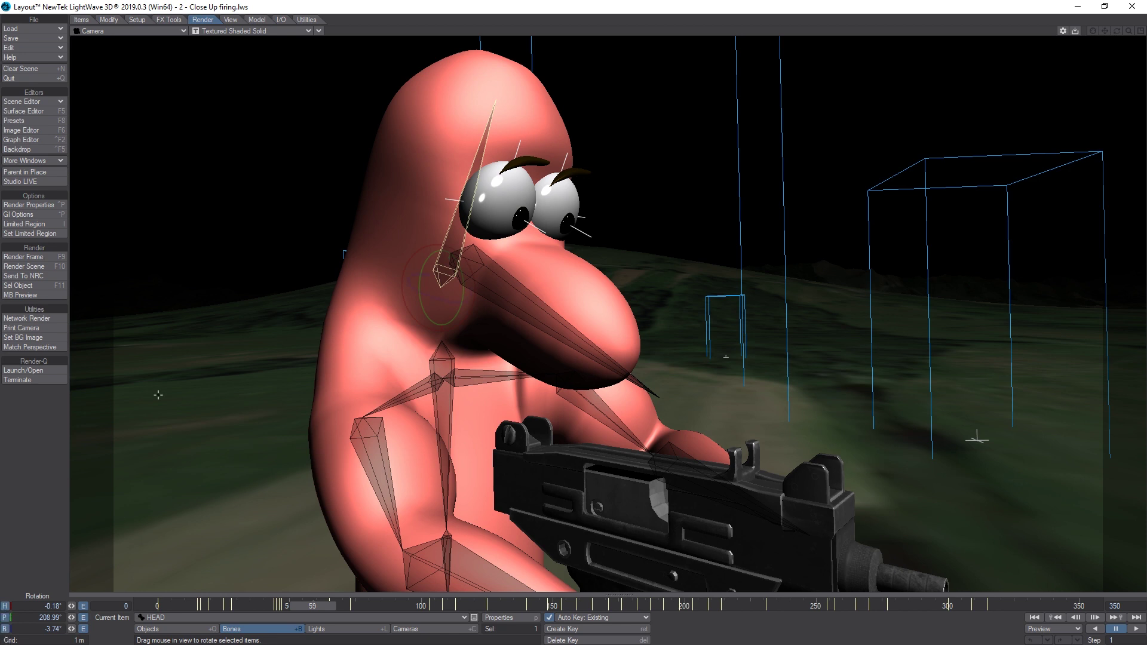
pyautogui.moveTo(442, 263); pyautogui.dragTo(411, 270)
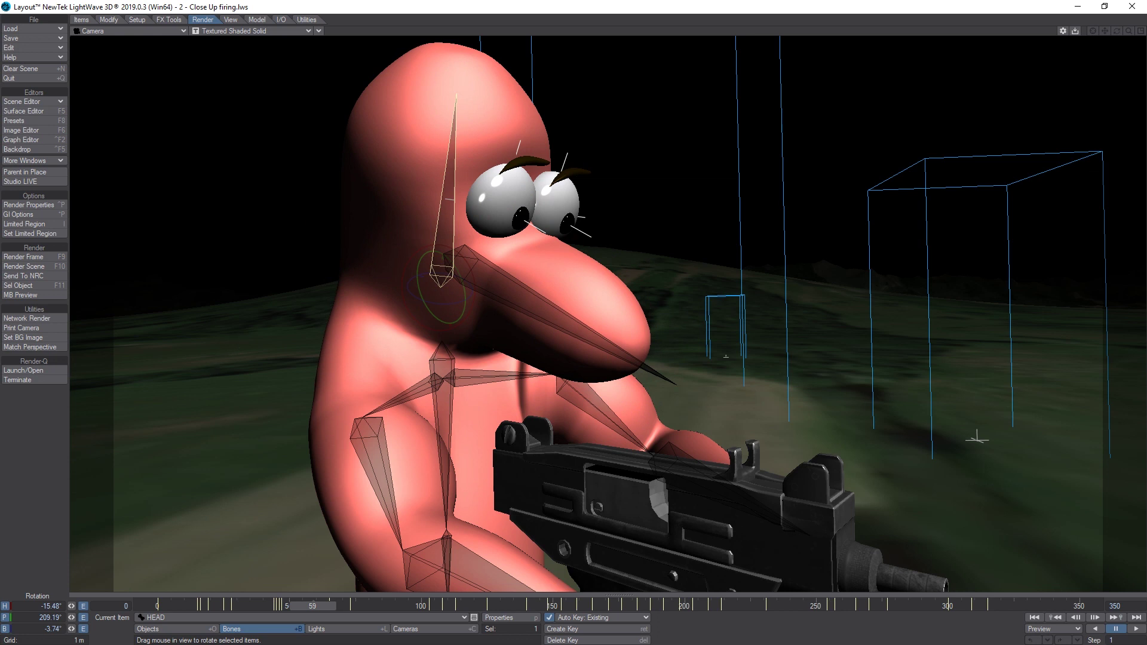
pyautogui.moveTo(298, 589); pyautogui.dragTo(307, 589)
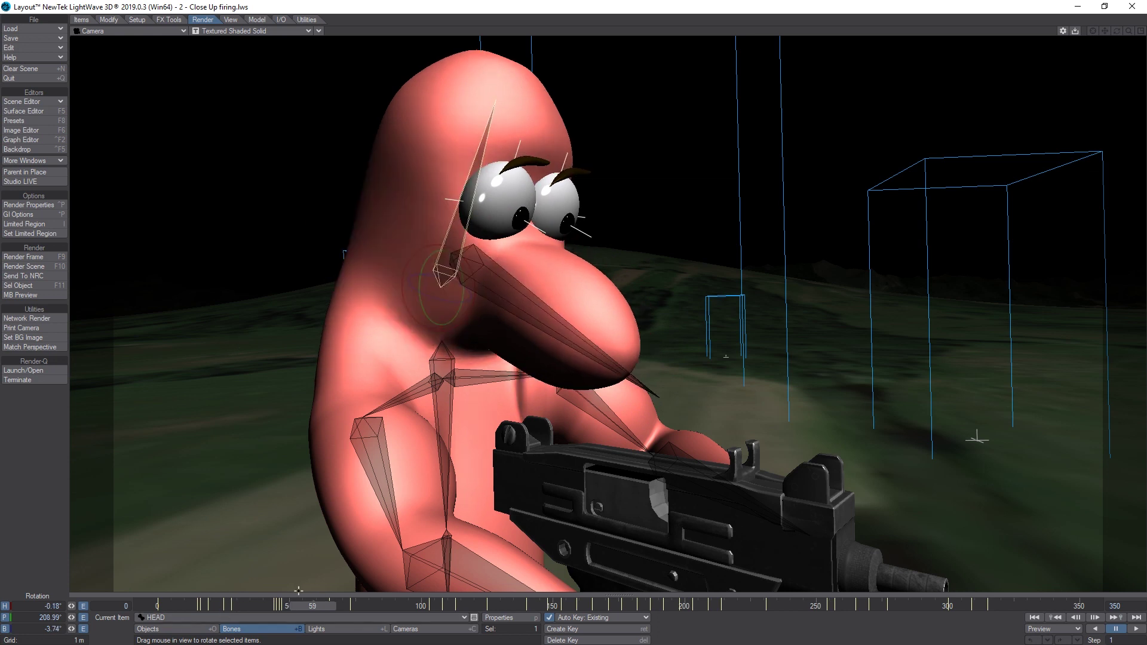
# At frame 59, rotate the E.AXIS null to about -2.2° heading and 211.3° pitch to move the eyes and eyebrows
pyautogui.click(215, 628)
pyautogui.click(179, 618)
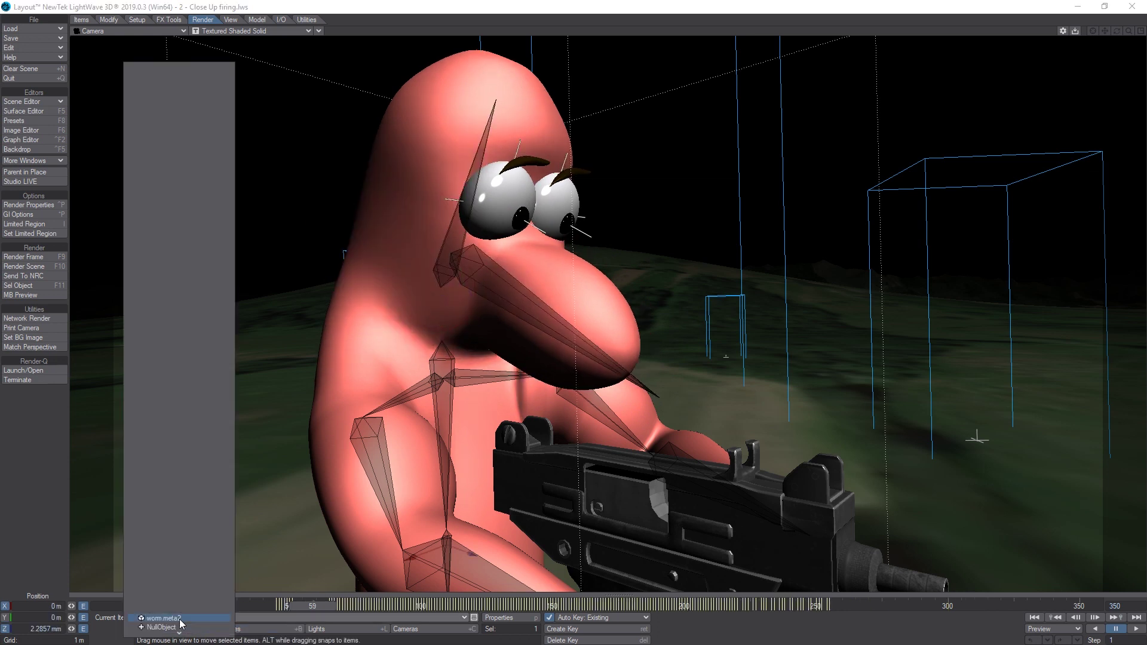
pyautogui.scroll(-5, 179, 627)
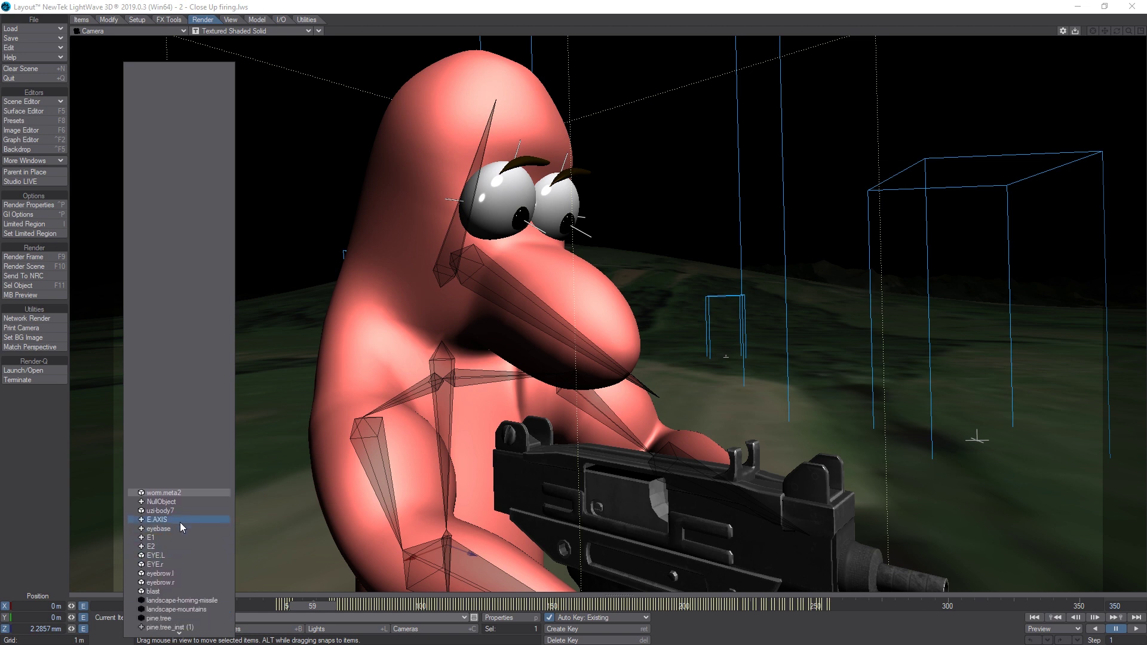
pyautogui.click(181, 519)
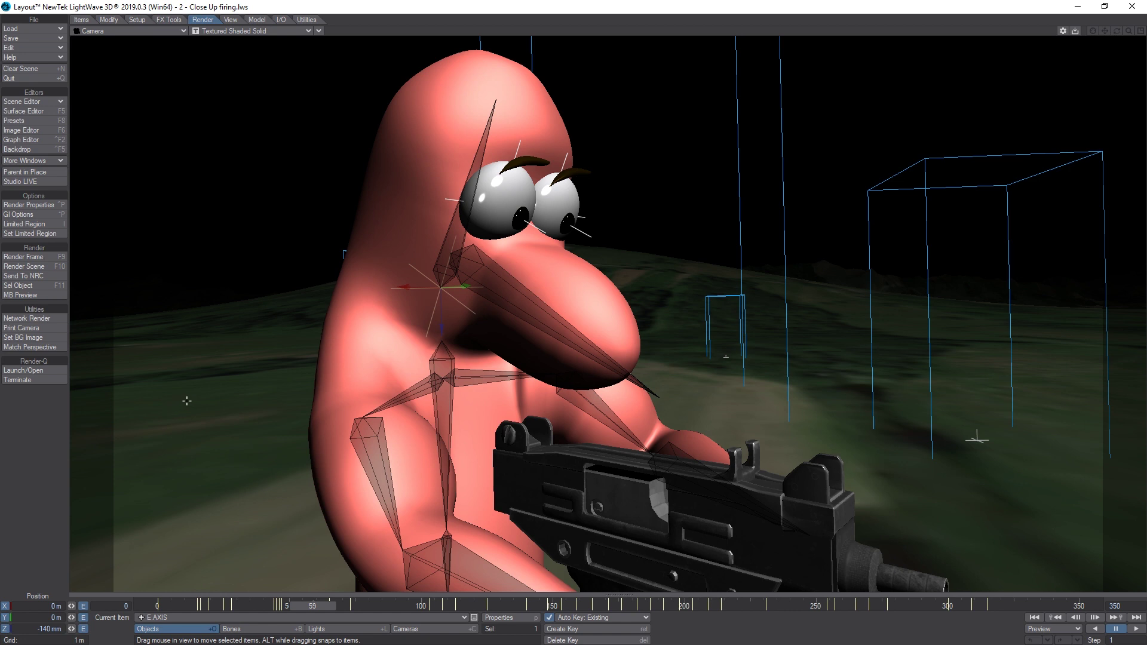
pyautogui.press('y')
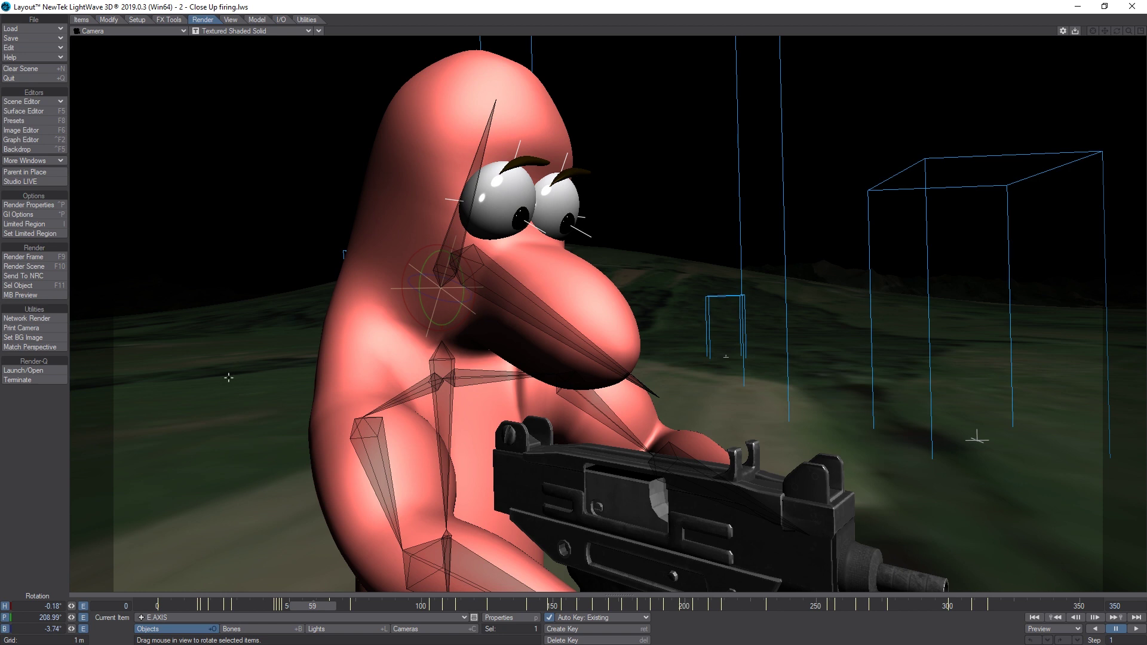
pyautogui.moveTo(217, 409)
pyautogui.mouseDown()
pyautogui.moveTo(218, 433)
pyautogui.moveTo(254, 406)
pyautogui.moveTo(208, 412)
pyautogui.mouseUp()
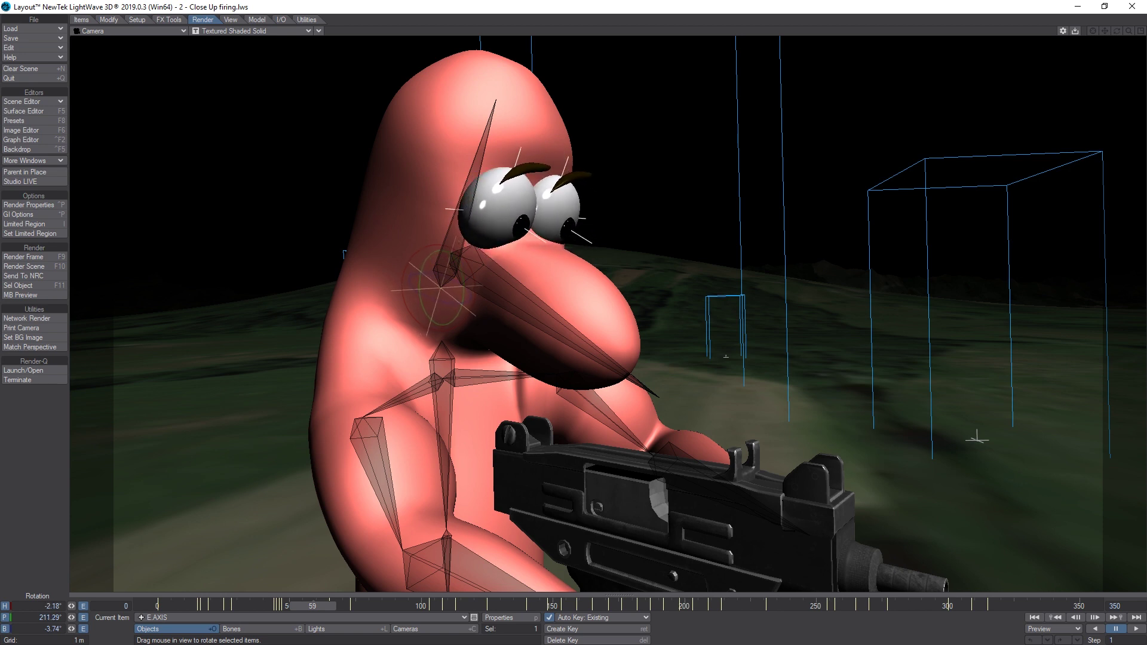
pyautogui.click(448, 252)
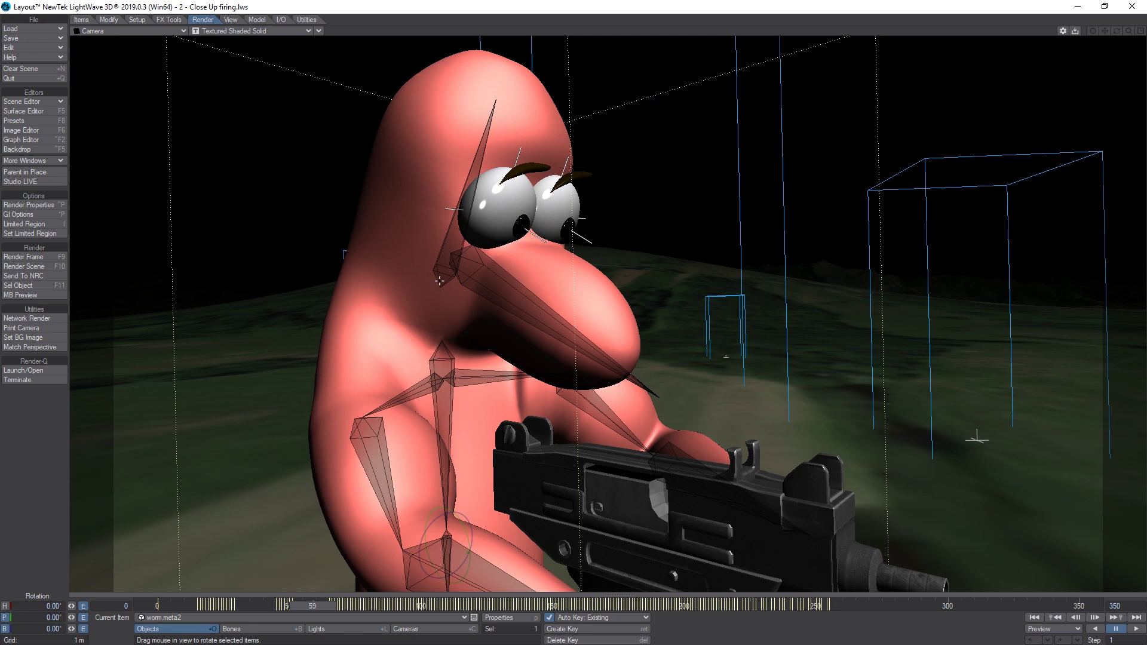
# Examine the parent items of the worm's HEAD and CHEST bones in their Motion Options
pyautogui.click(260, 629)
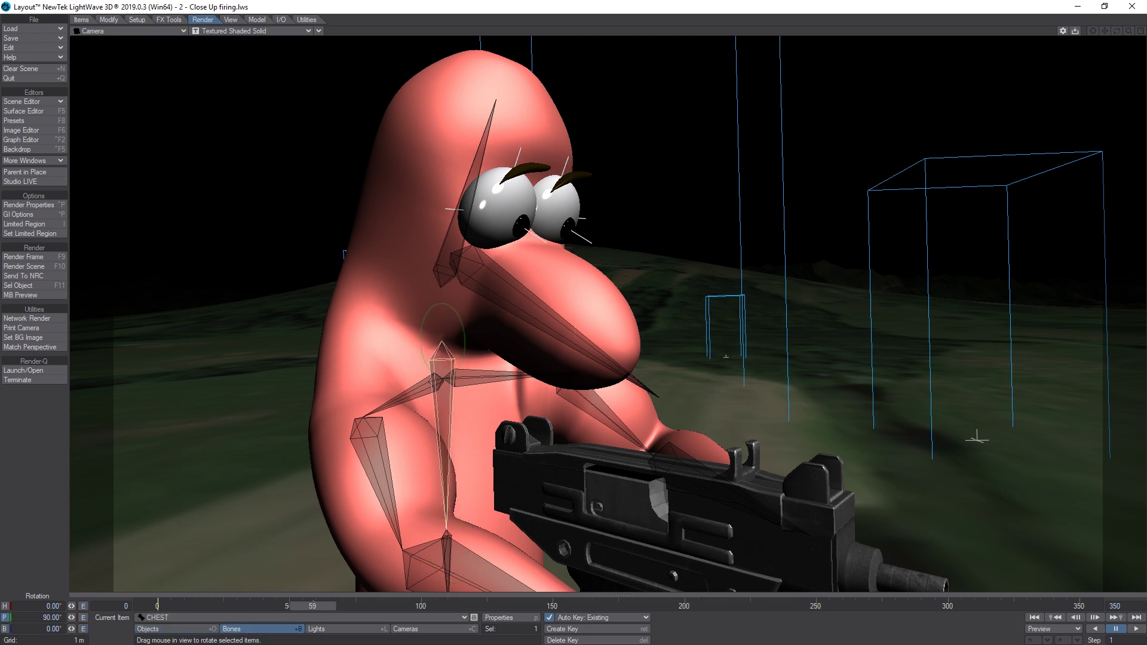
pyautogui.press('Down')
pyautogui.press('m')
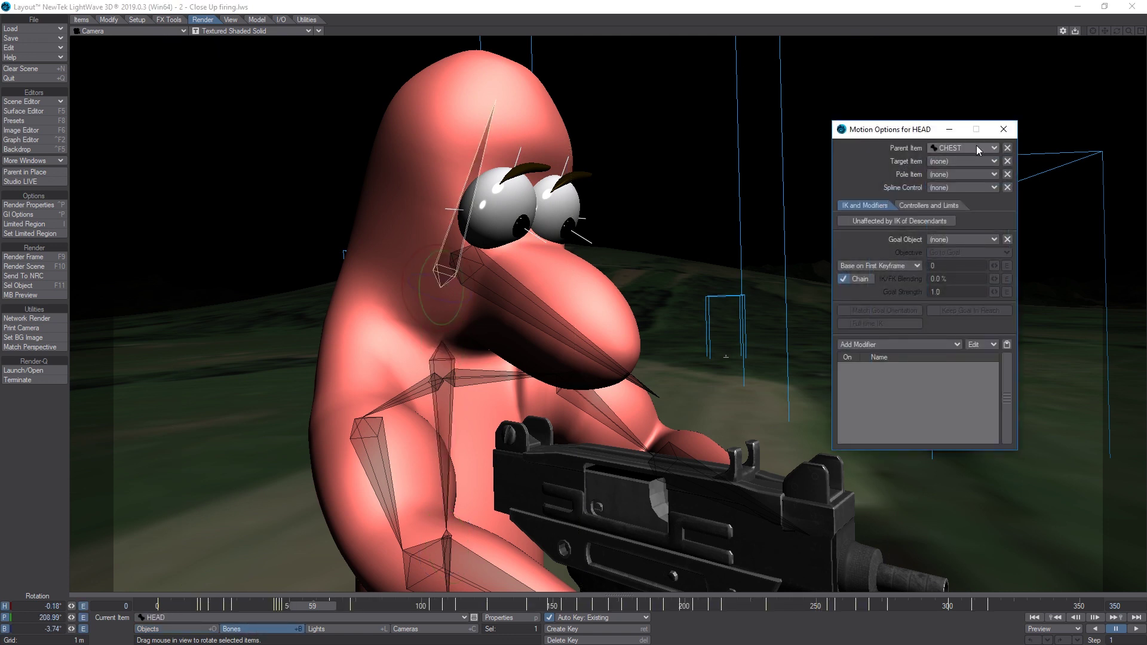
pyautogui.click(430, 357)
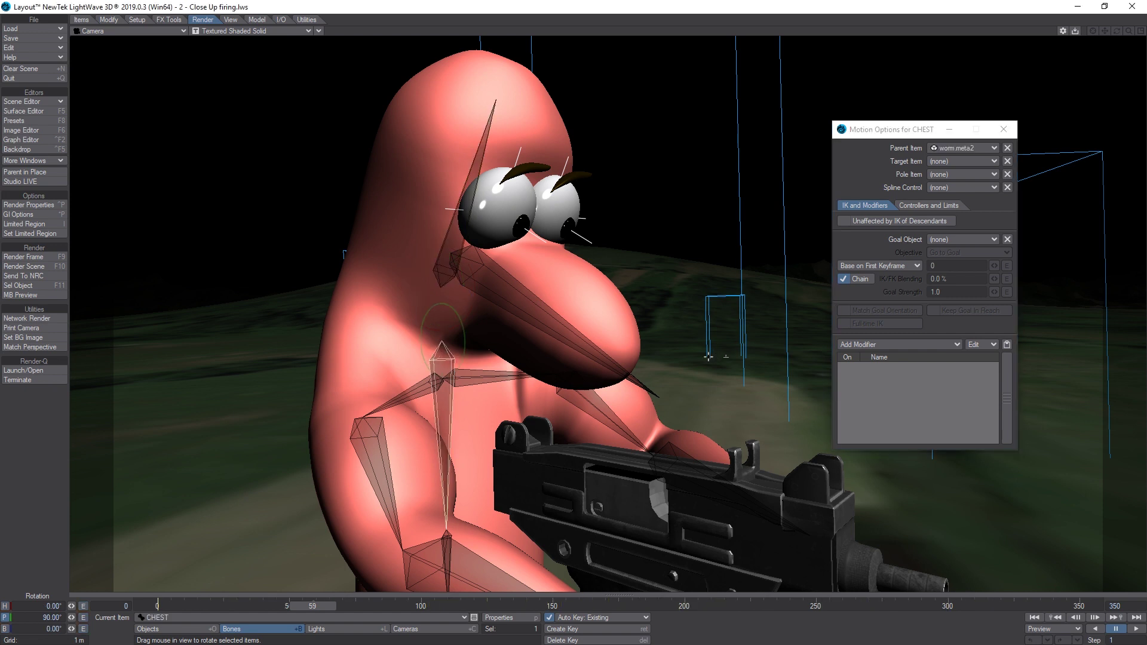
pyautogui.click(1004, 129)
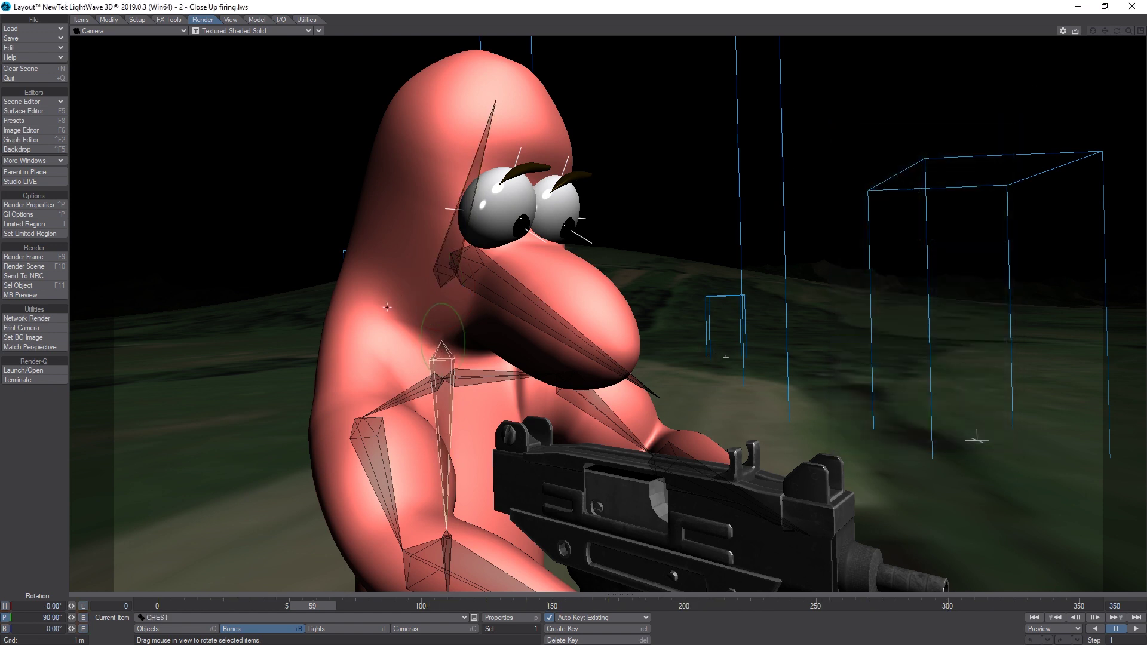
pyautogui.click(436, 271)
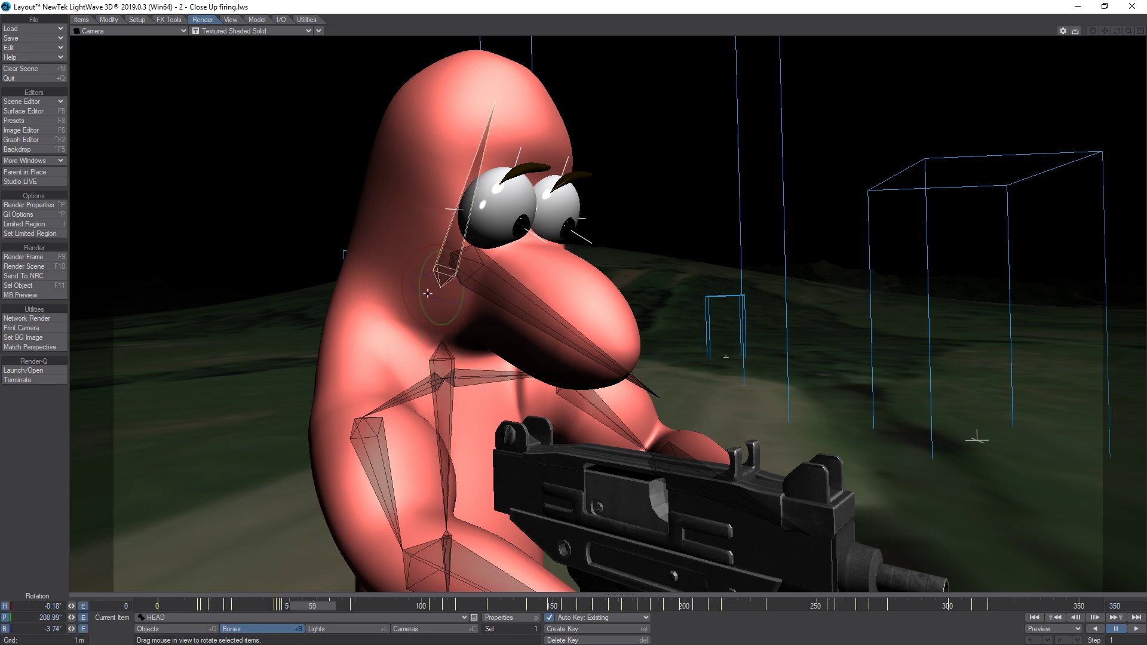
# At frame 34, try rotating the R_UPPERARM bone to about -100.2° heading and -37.1° pitch, and discard that rotation
pyautogui.moveTo(313, 604); pyautogui.dragTo(157, 604)
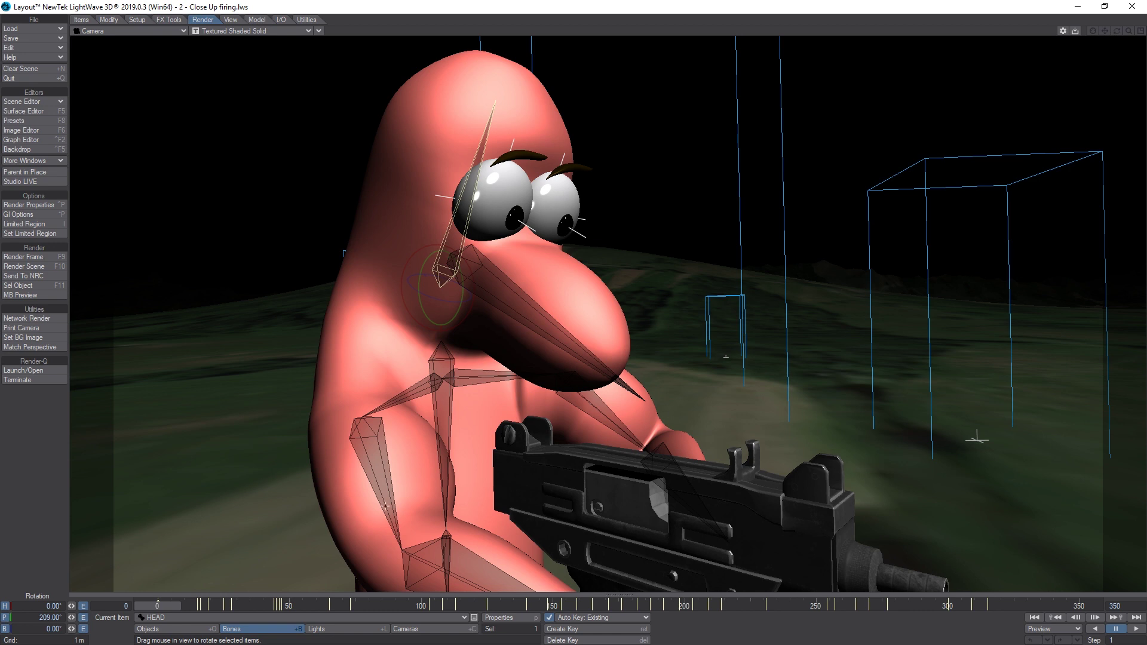
pyautogui.click(369, 447)
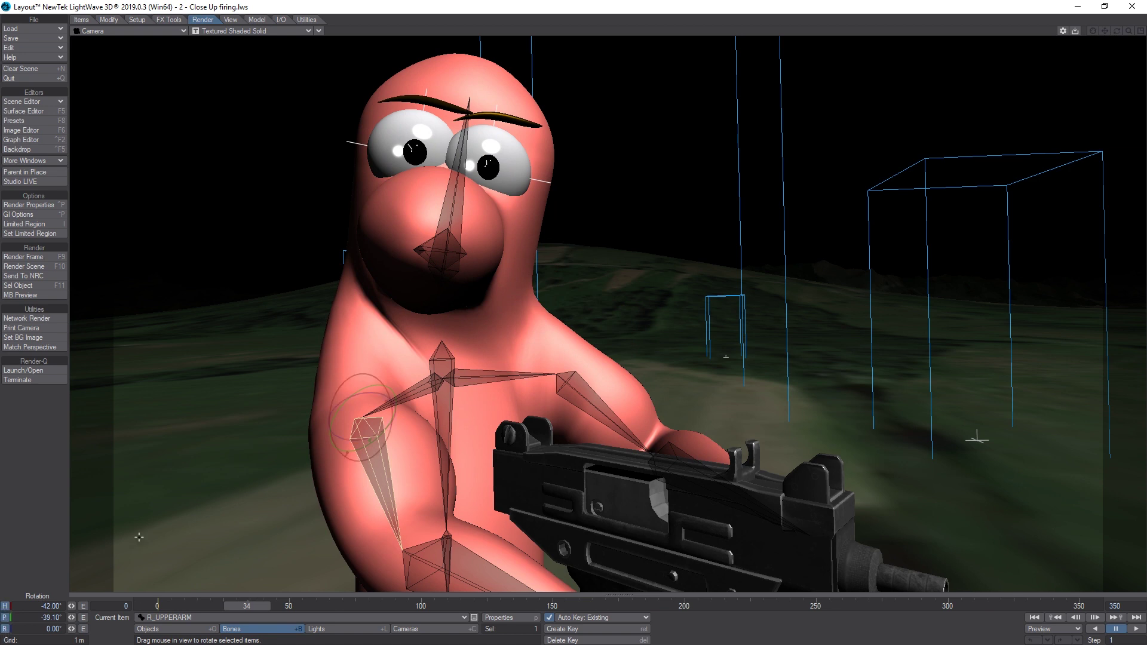
pyautogui.moveTo(212, 428); pyautogui.dragTo(275, 359)
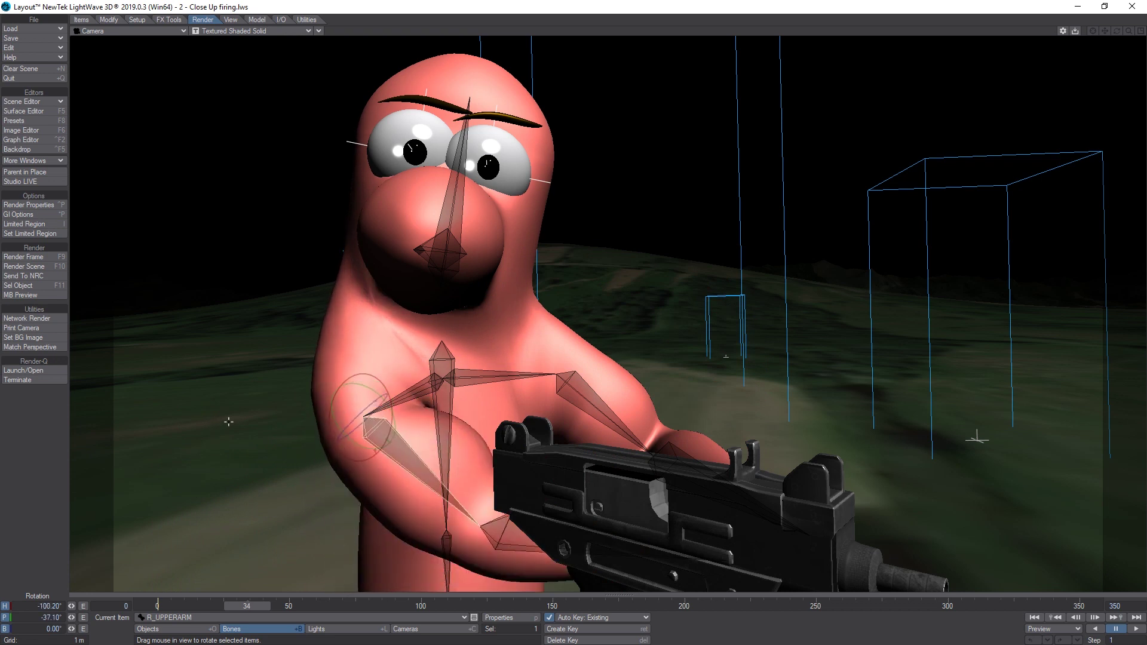
pyautogui.moveTo(228, 422); pyautogui.dragTo(228, 422)
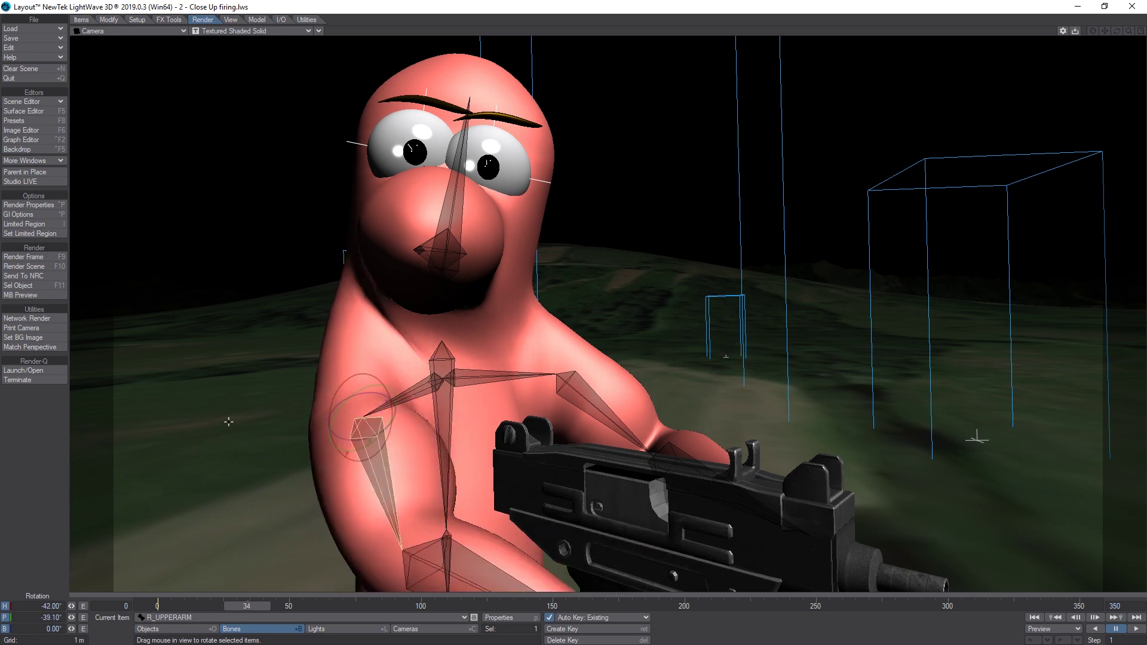
# Change the coordinate system, rotate R_UPPERARM to about 4.8° heading, -50.7° pitch and -6.3° bank, keyframe it, and scrub back to frame 0
pyautogui.click(108, 19)
pyautogui.click(27, 428)
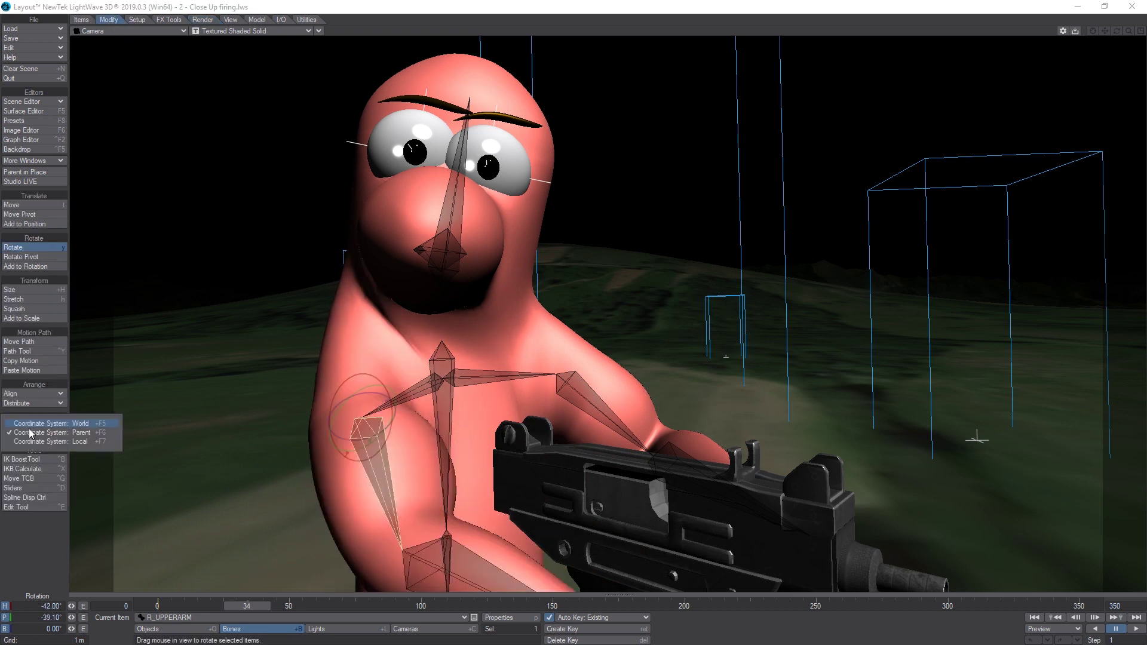
pyautogui.click(33, 436)
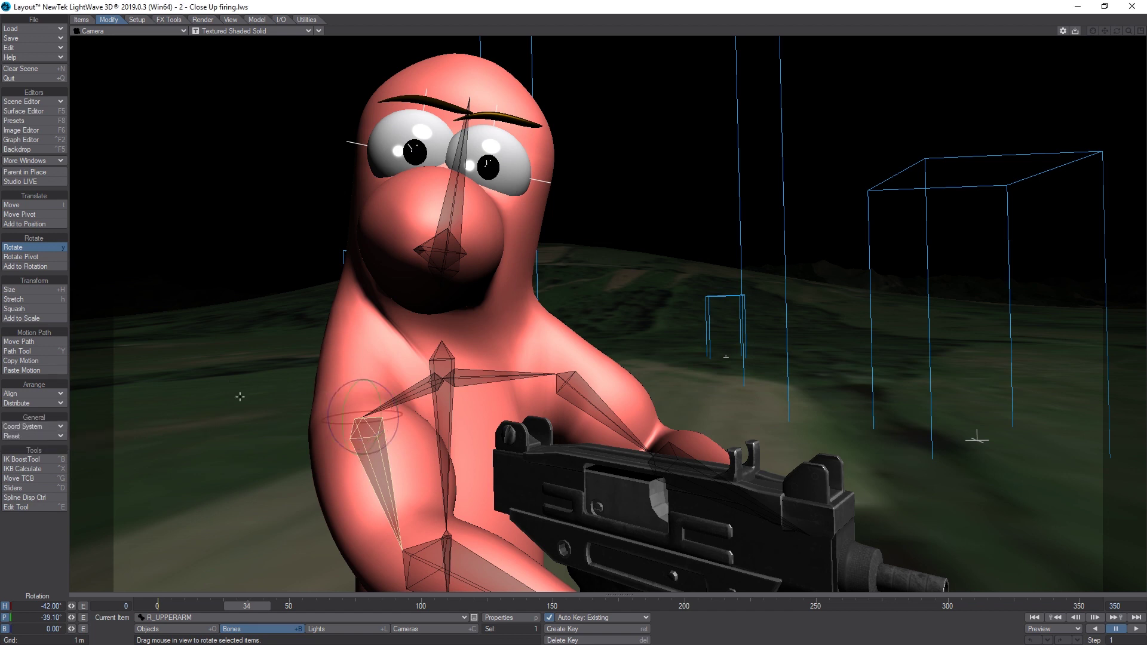
pyautogui.moveTo(240, 396); pyautogui.dragTo(240, 397)
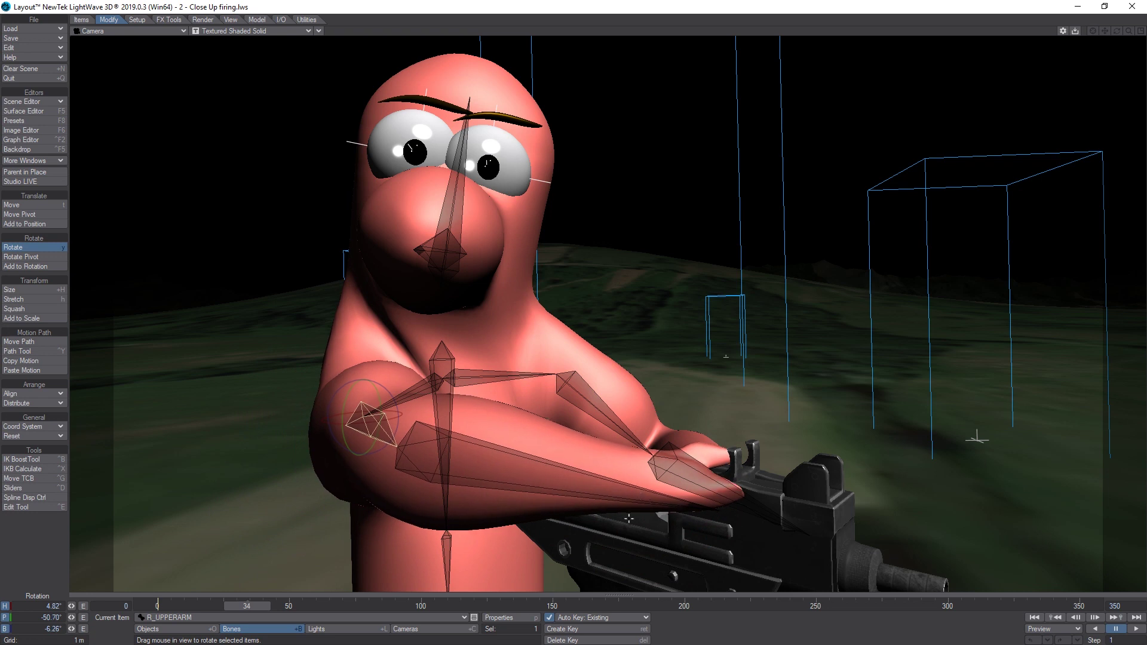
pyautogui.press('Return')
pyautogui.press('Return')
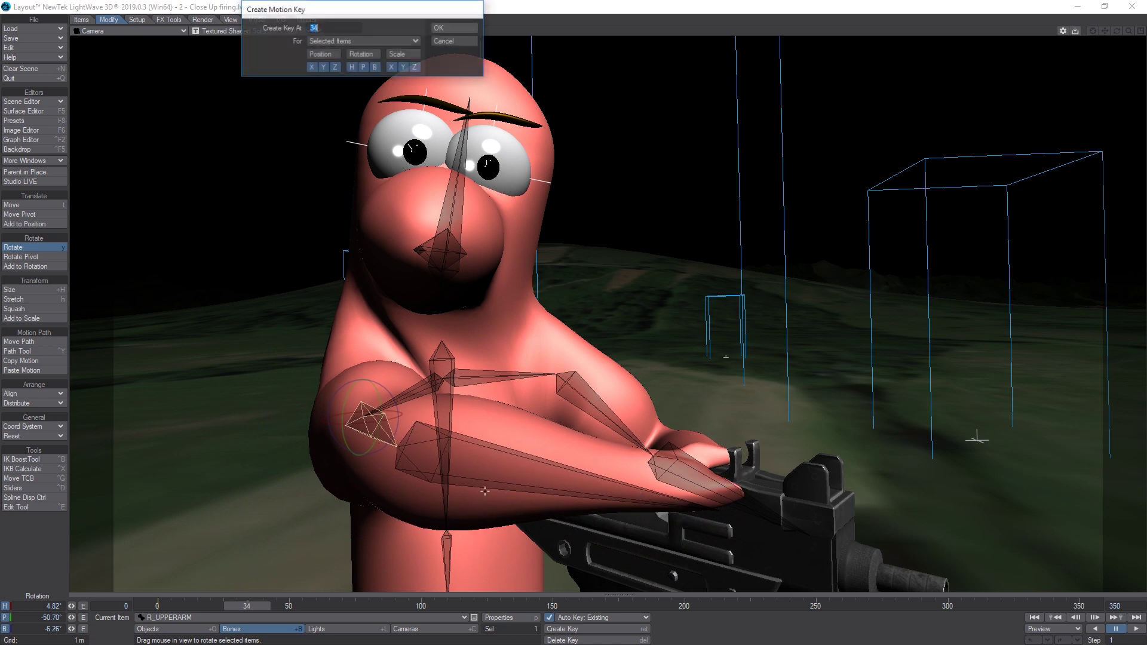
pyautogui.moveTo(242, 609); pyautogui.dragTo(366, 609)
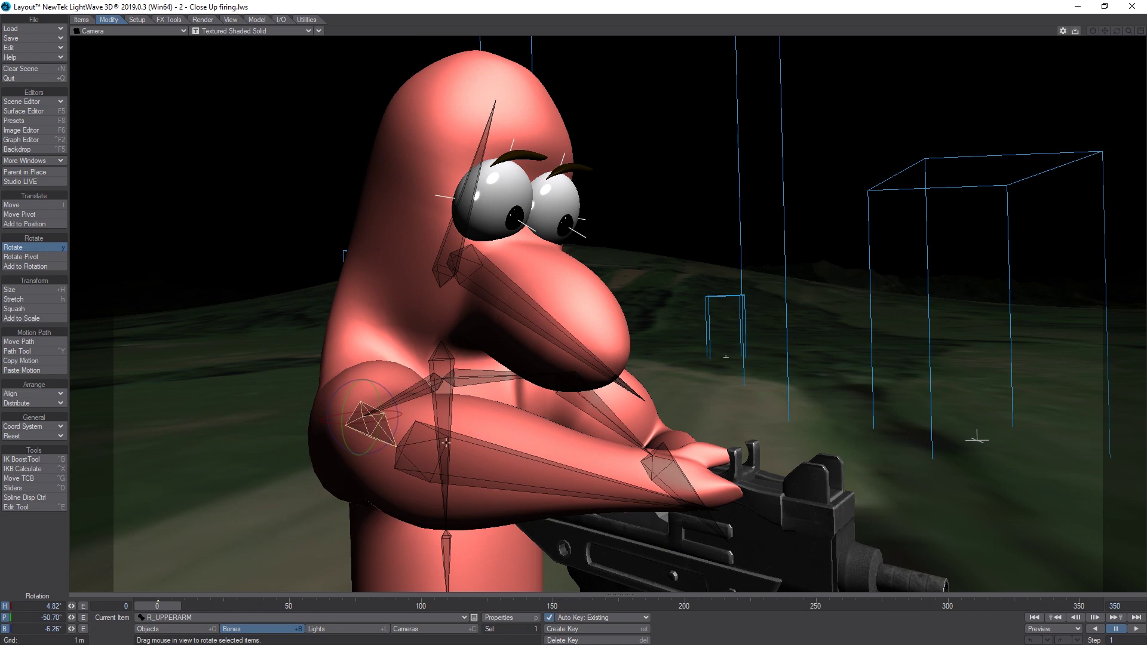
# Switch the viewport to Perspective, select worm.meta2, and orbit to view the whole worm from the front
pyautogui.click(144, 31)
pyautogui.moveTo(139, 77)
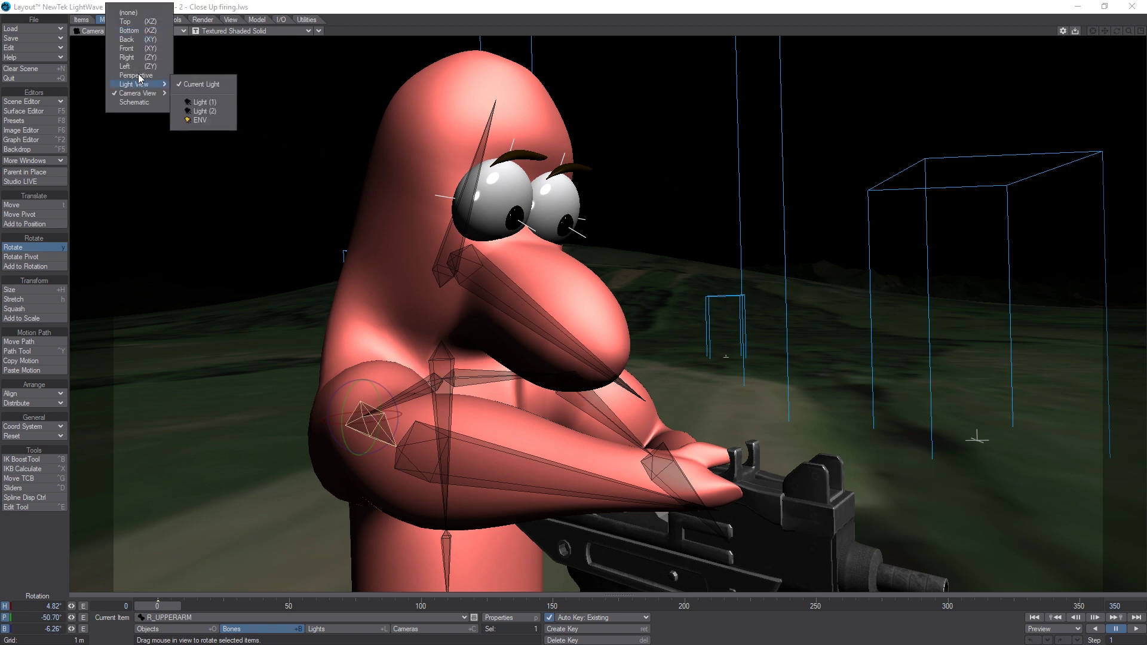
pyautogui.click(139, 75)
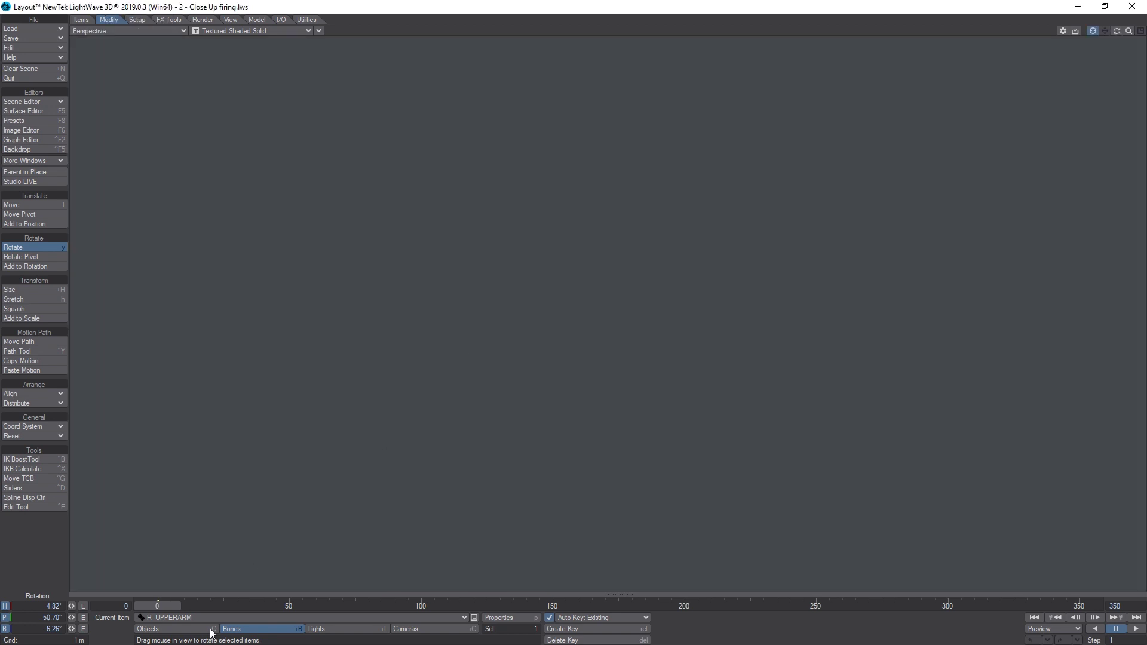
pyautogui.click(149, 629)
pyautogui.click(169, 618)
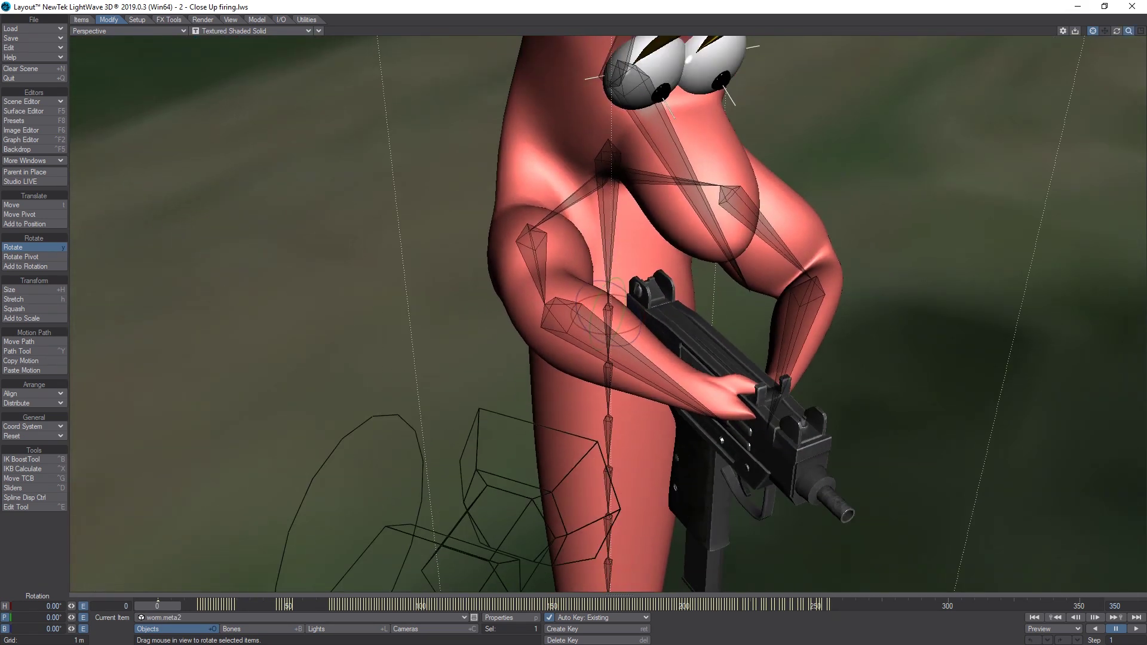
pyautogui.moveTo(1117, 30); pyautogui.dragTo(1015, 31)
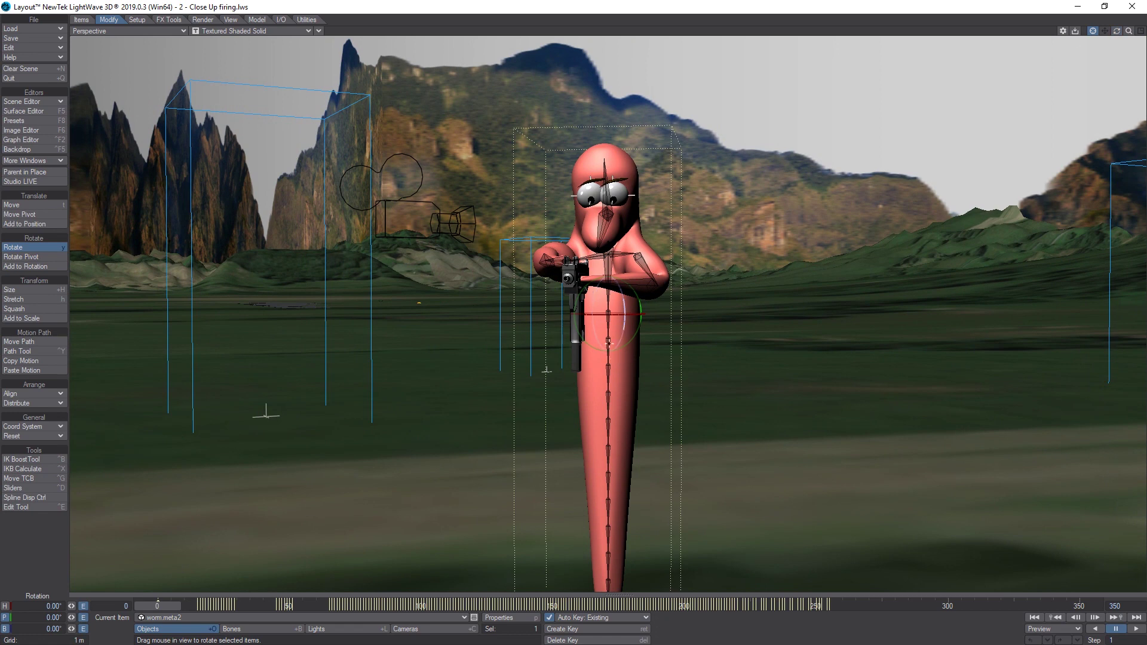
pyautogui.click(251, 629)
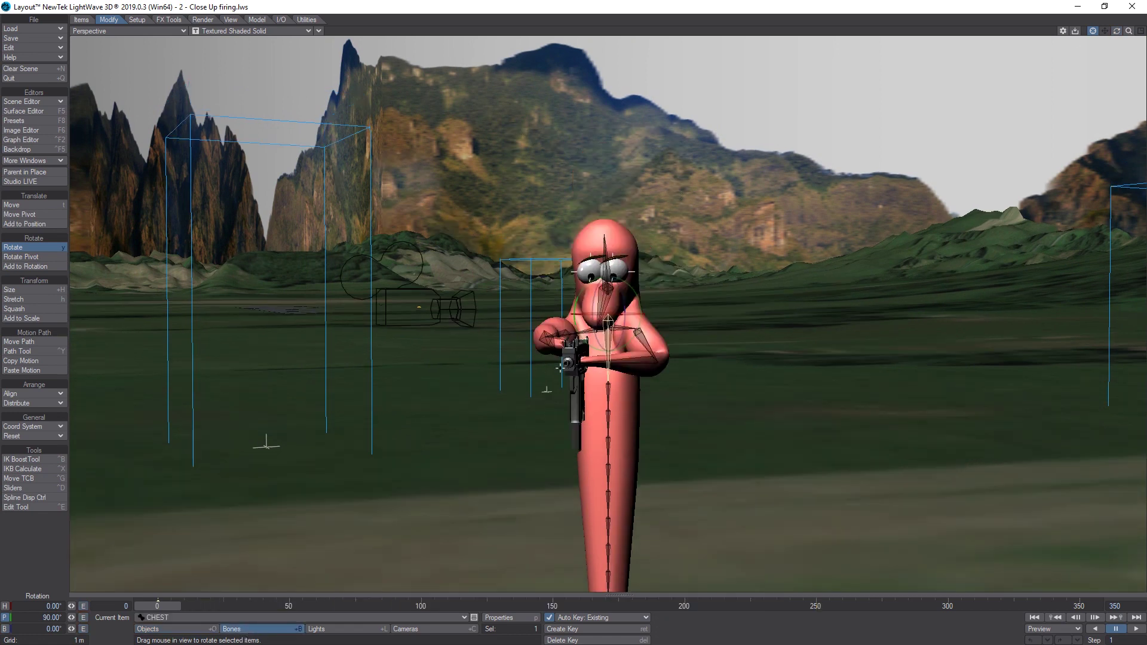
pyautogui.click(609, 404)
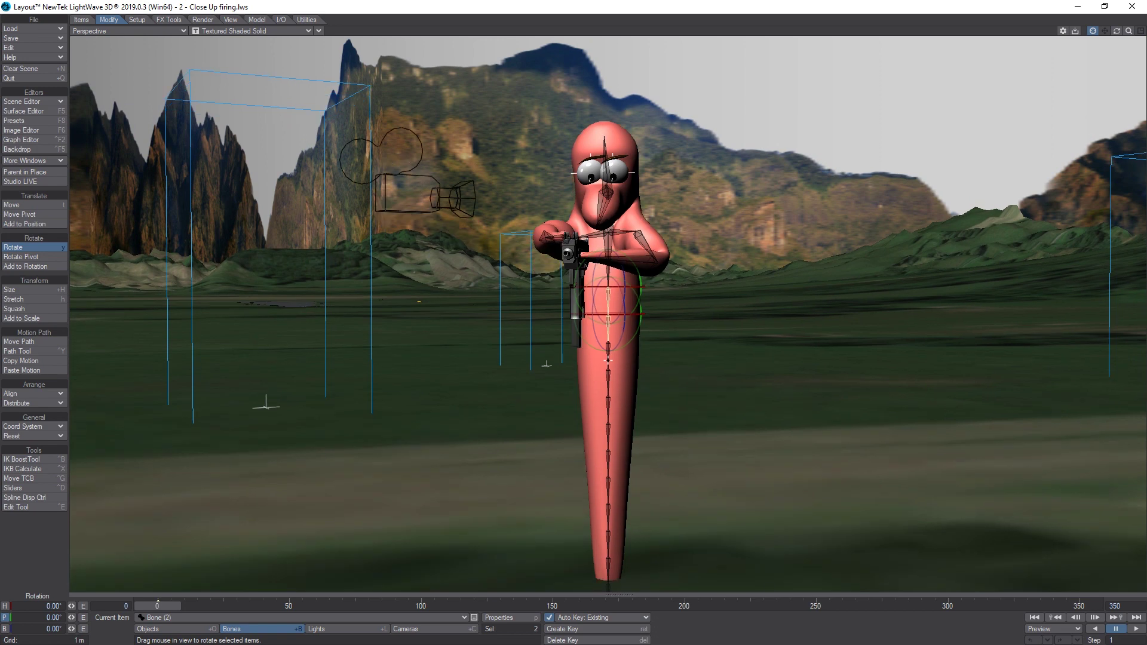
pyautogui.hotkey('shift', 'o')
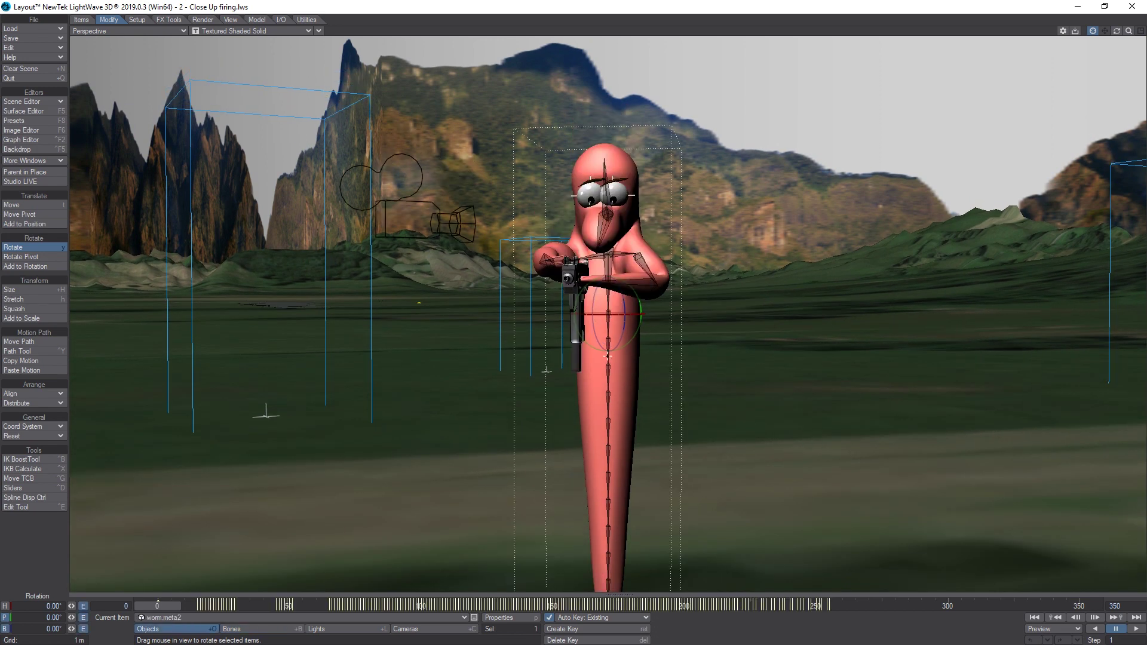
pyautogui.moveTo(607, 363); pyautogui.dragTo(607, 366)
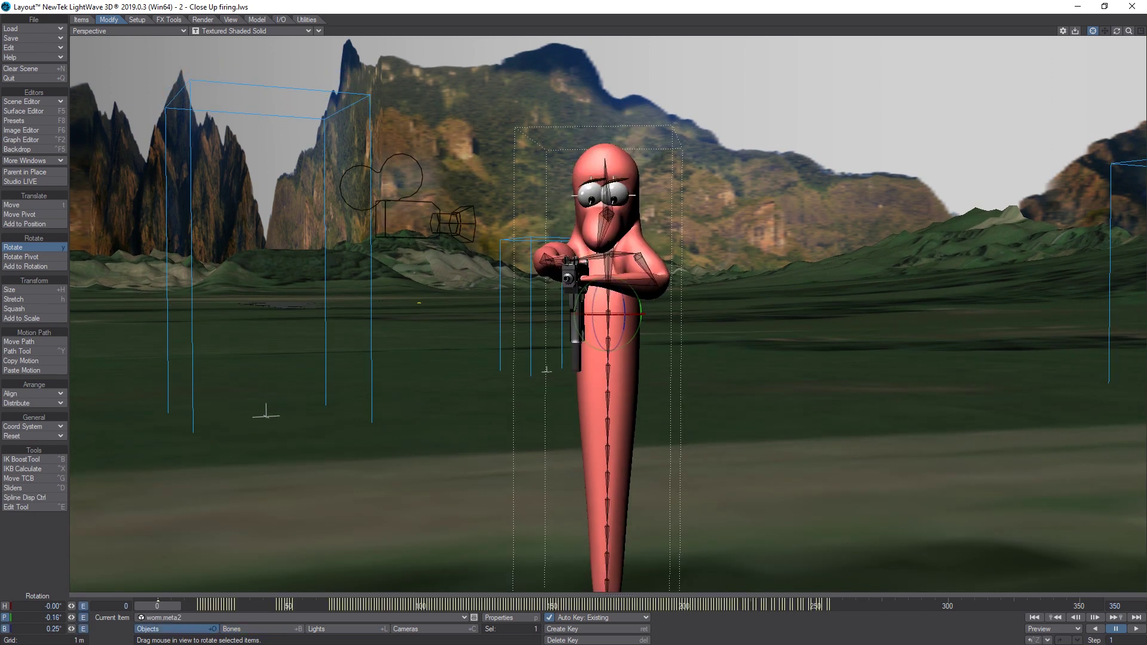
pyautogui.hotkey('shift', 'b')
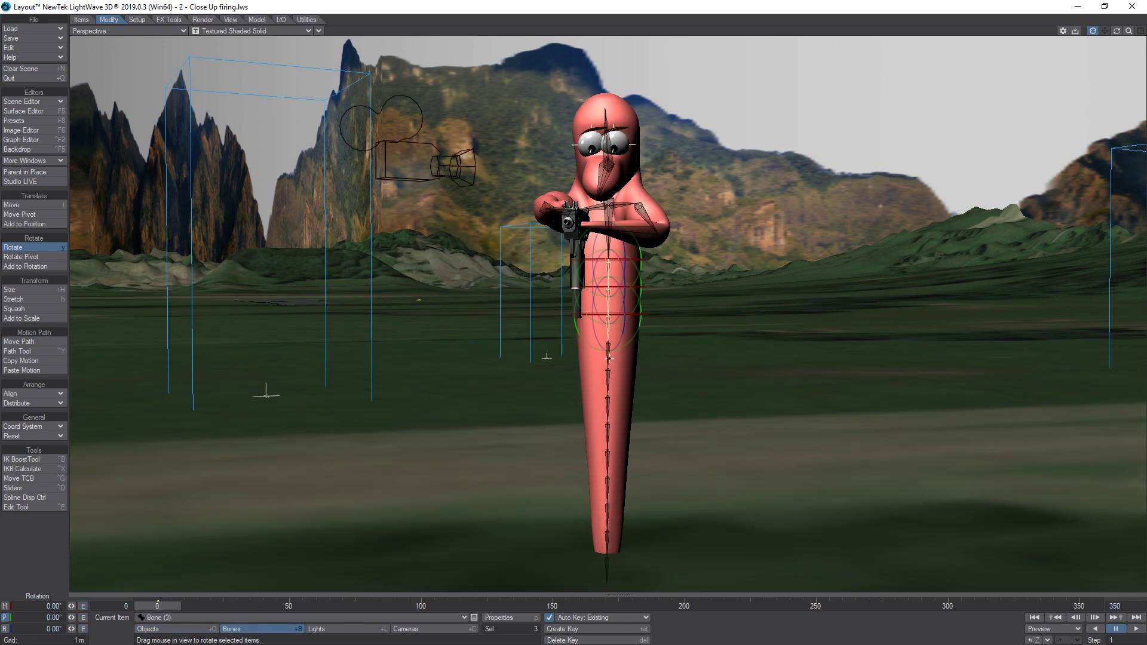
pyautogui.hotkey('shift', 'Down')
pyautogui.hotkey('shift', 'Down')
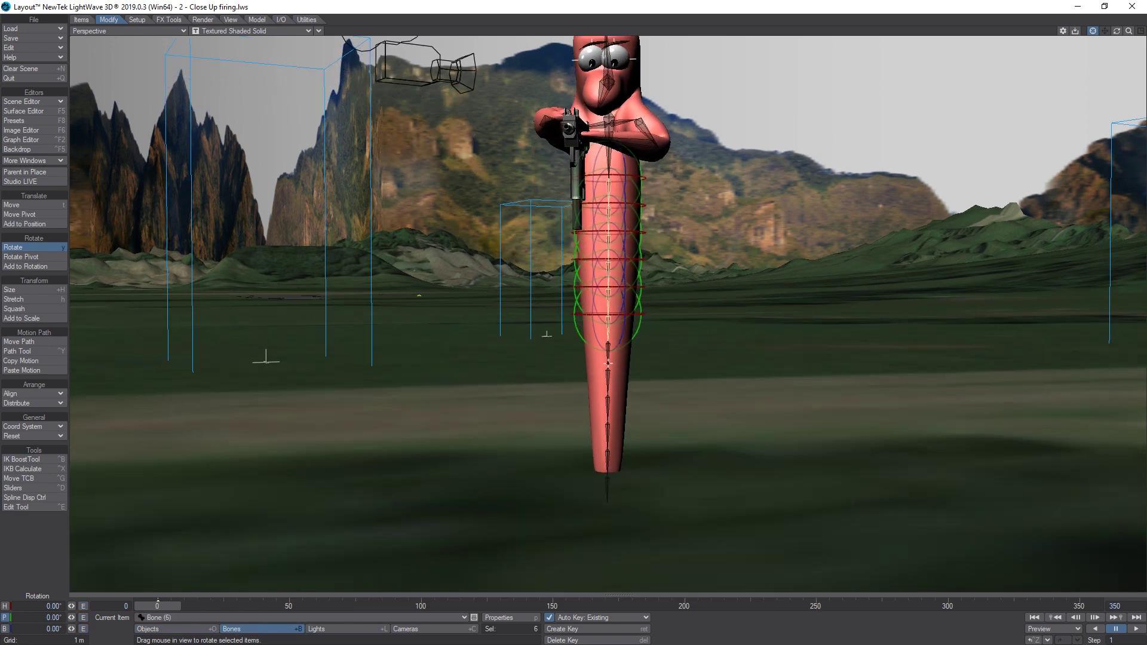
pyautogui.hotkey('shift', 'o')
# Select the worm's seven body bones down to Bone (7) and rotate them together to about 5° heading and -3.2° pitch
pyautogui.hotkey('shift', 'b')
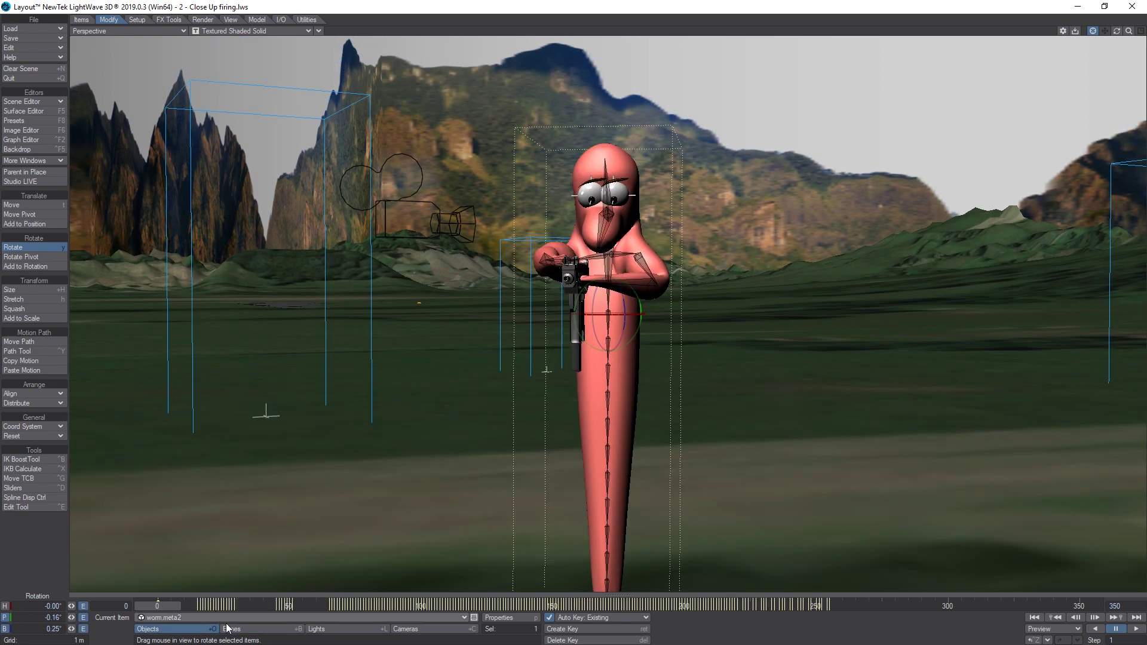
pyautogui.hotkey('shift', 'Down')
pyautogui.hotkey('shift', 'Down')
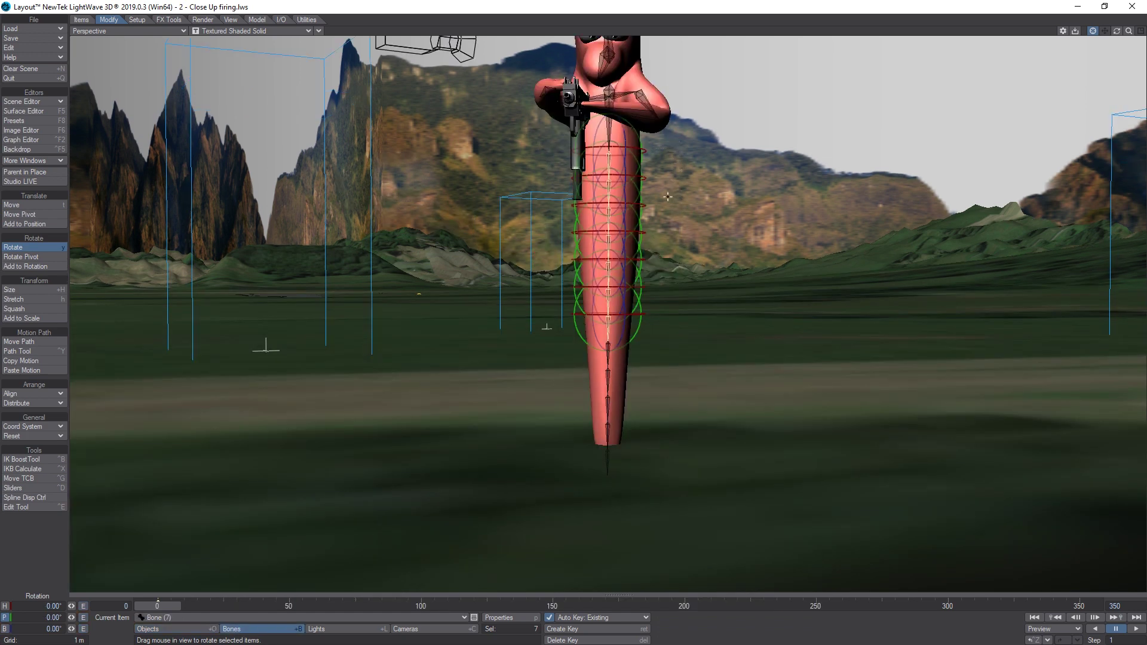
pyautogui.moveTo(668, 197); pyautogui.dragTo(687, 239)
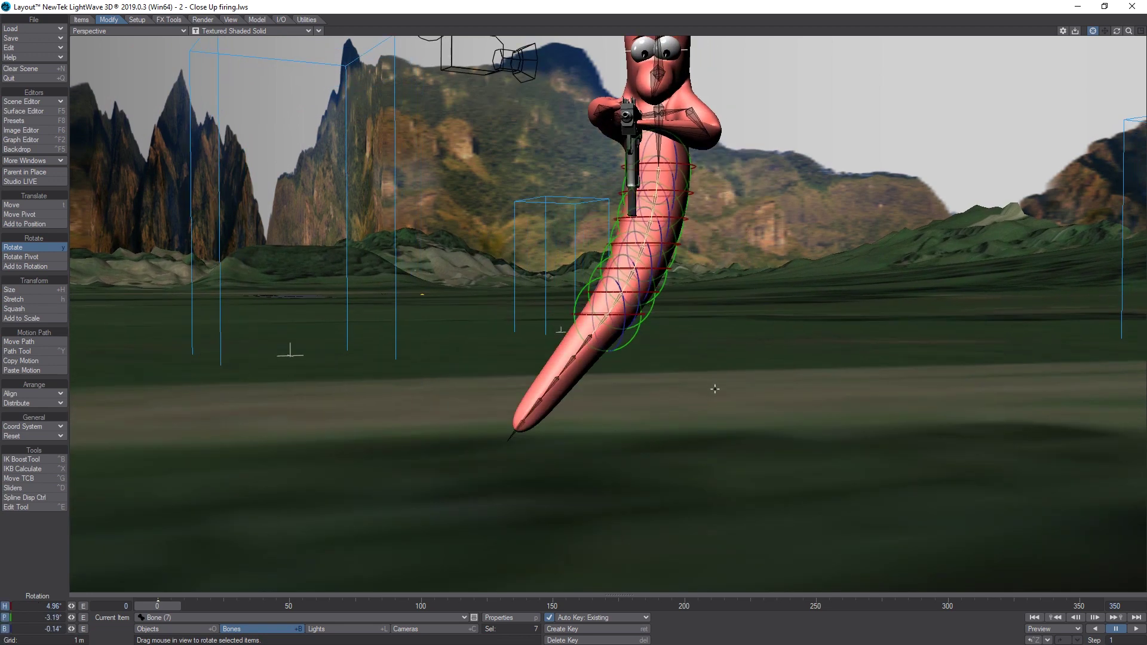
# Try curling the tail by rotating the selected body bones to about 21.1° heading, 42.1° pitch and 96° bank
pyautogui.moveTo(715, 389); pyautogui.dragTo(579, 412)
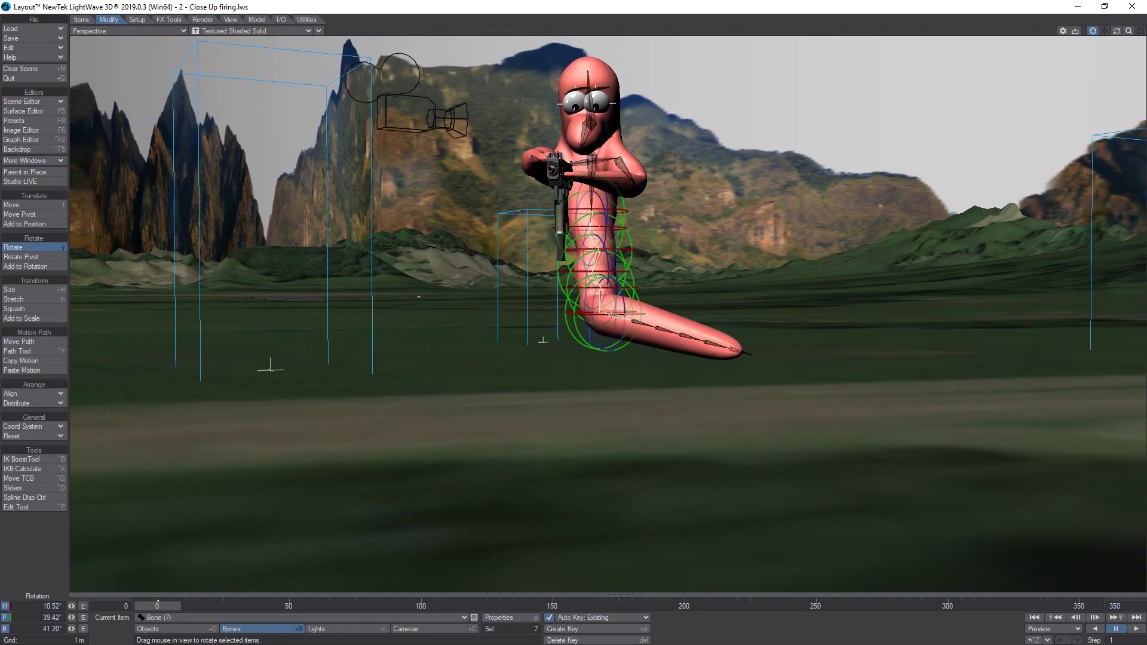
pyautogui.moveTo(579, 413); pyautogui.dragTo(627, 413, button='right')
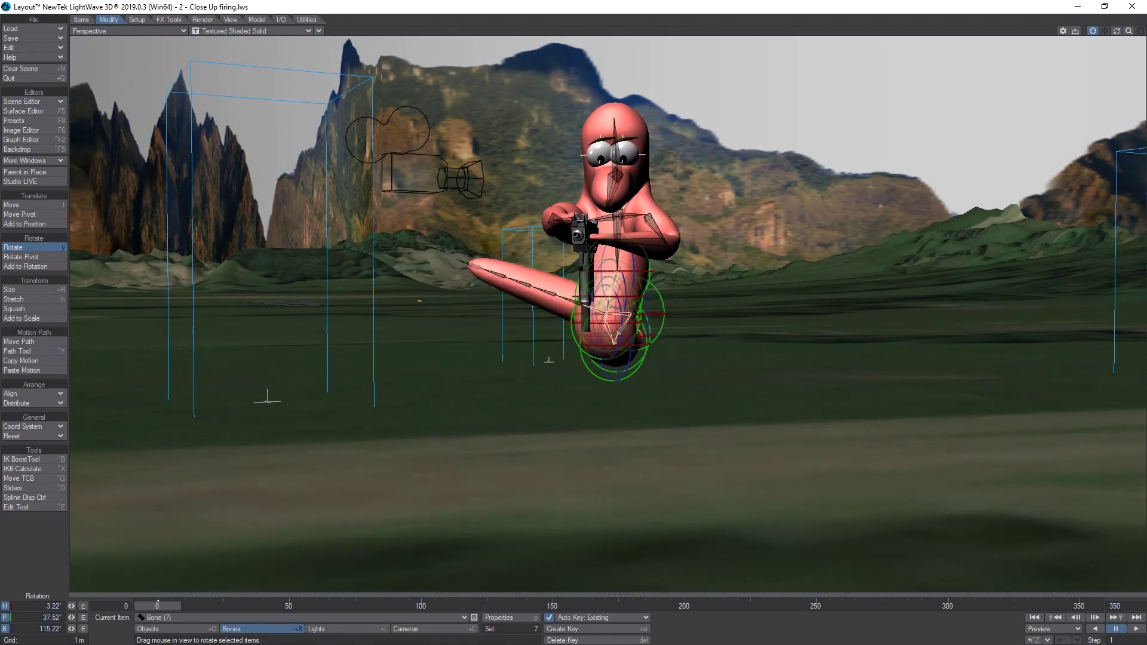
pyautogui.moveTo(627, 412); pyautogui.dragTo(721, 379)
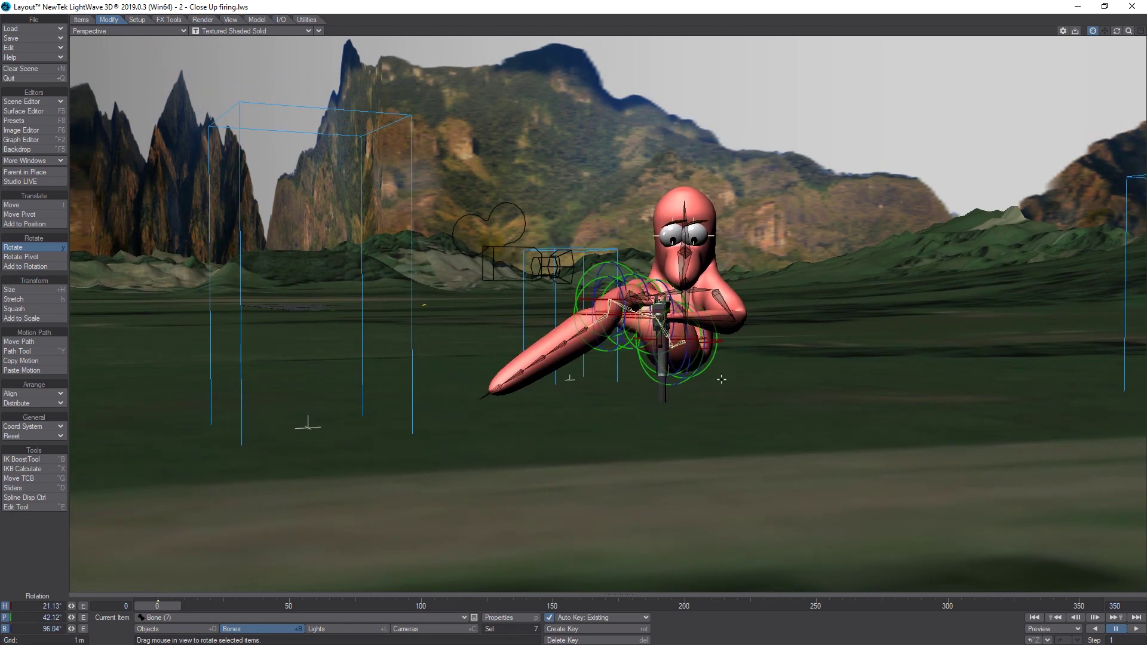
# Undo the extreme tail curl and leave the selected bones at about -5.2° heading, 3.4° pitch and -0.2° bank
pyautogui.hotkey('ctrl', 'z')
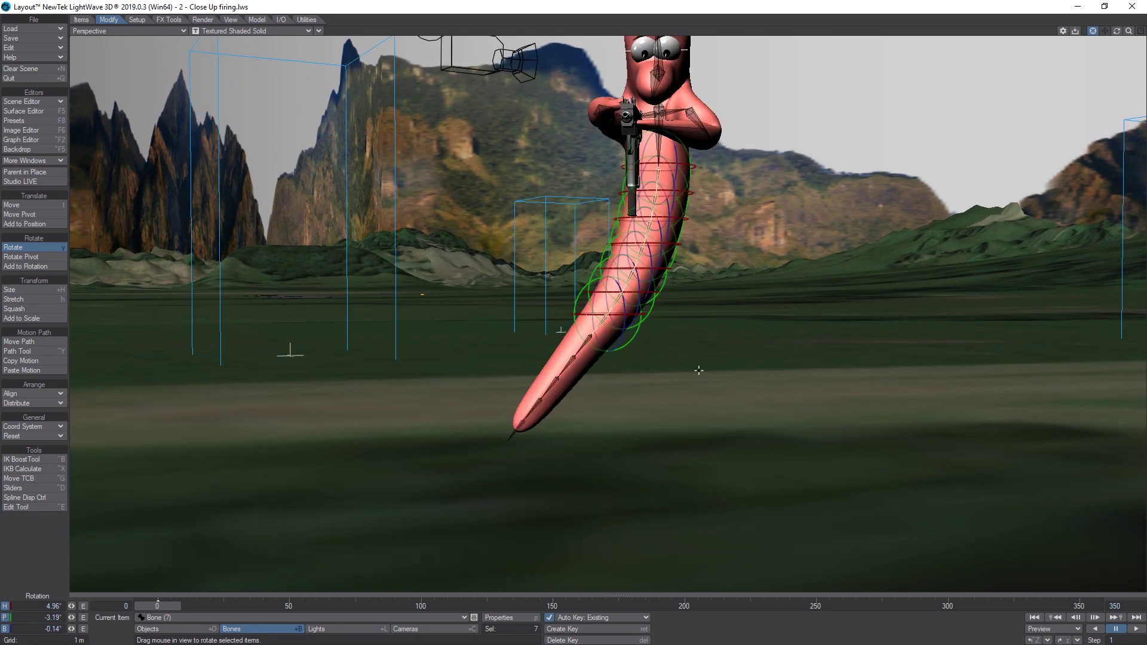
pyautogui.hotkey('ctrl', 'z')
pyautogui.hotkey('ctrl', 'z')
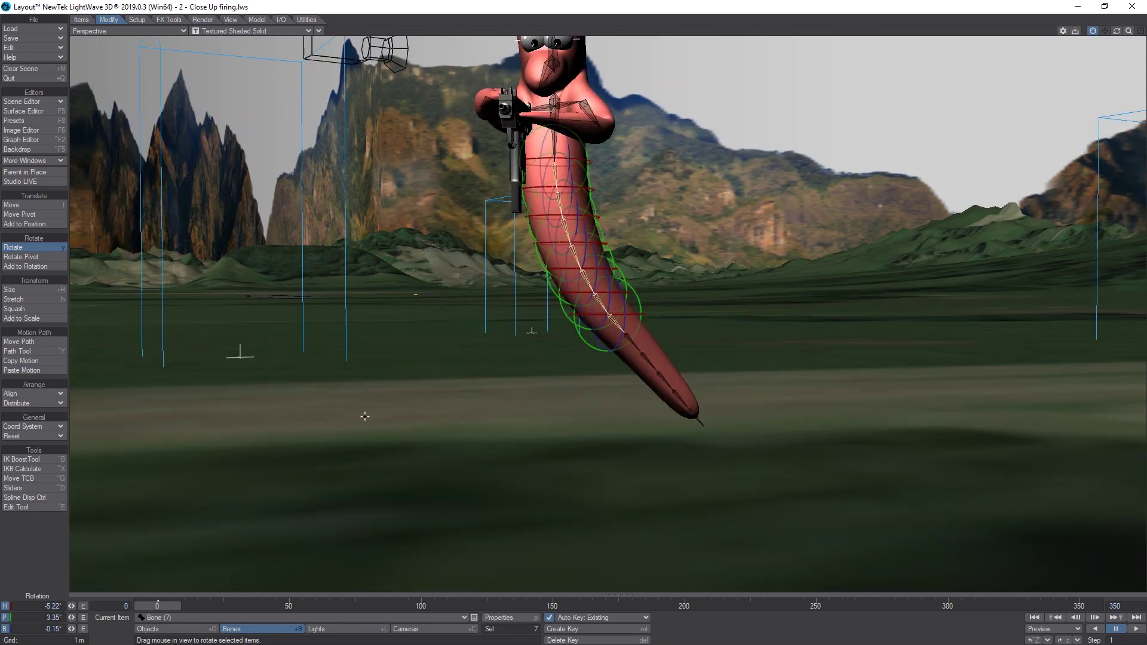
# Scrub to frame 14 and return the viewport to the Camera view
pyautogui.moveTo(171, 609); pyautogui.dragTo(209, 609)
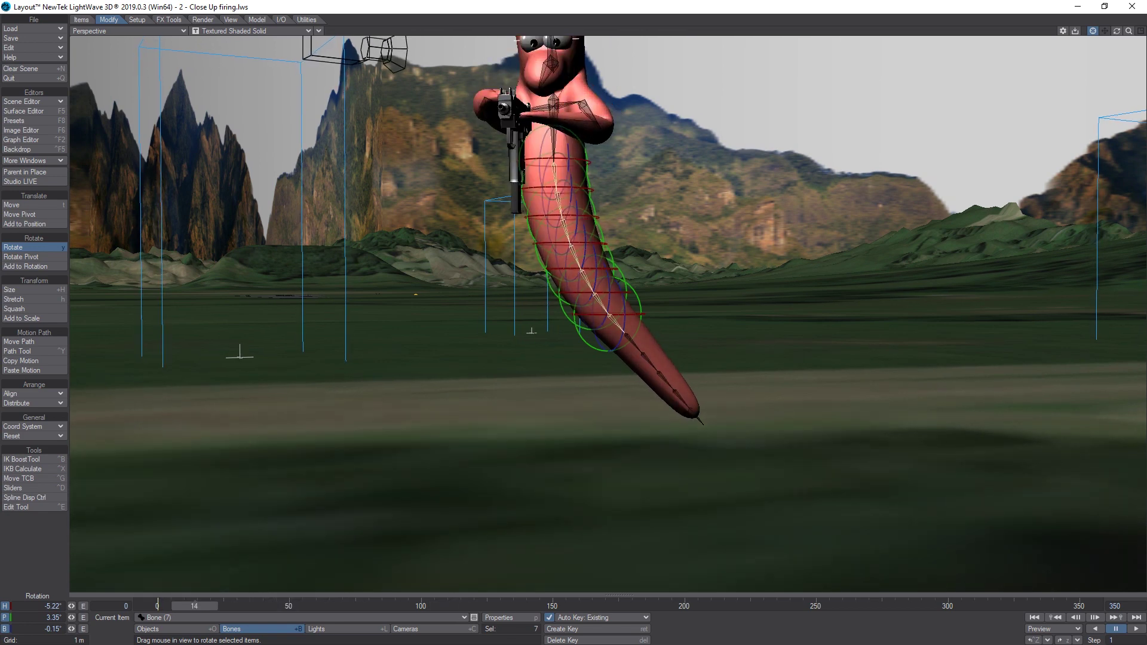
pyautogui.click(119, 31)
pyautogui.moveTo(103, 92)
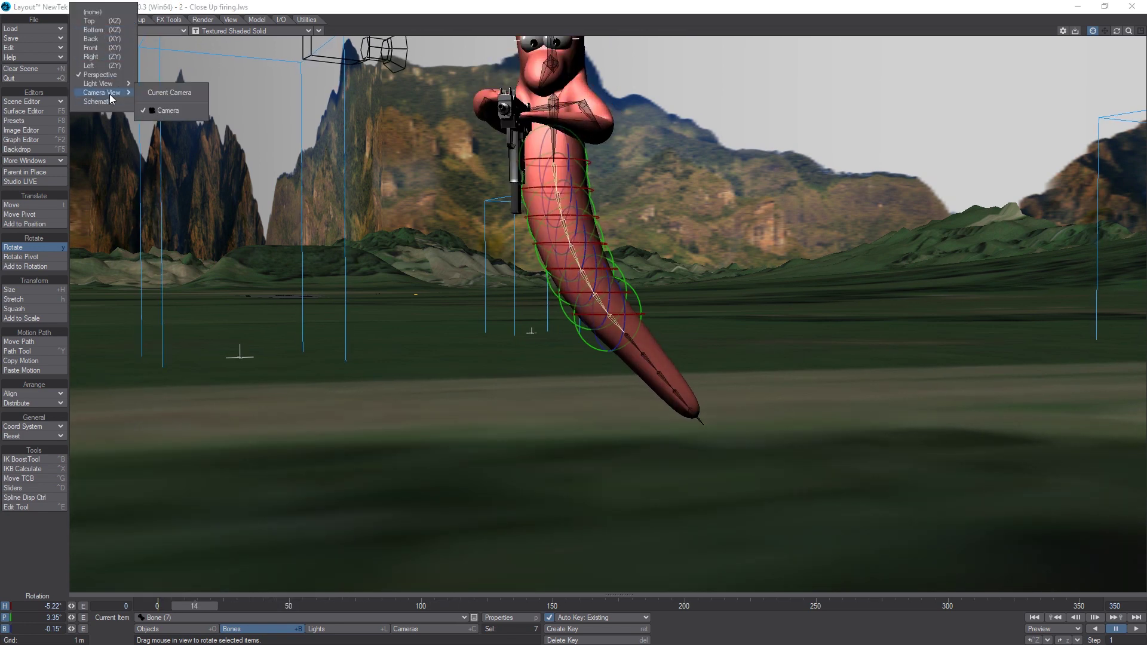
pyautogui.click(168, 111)
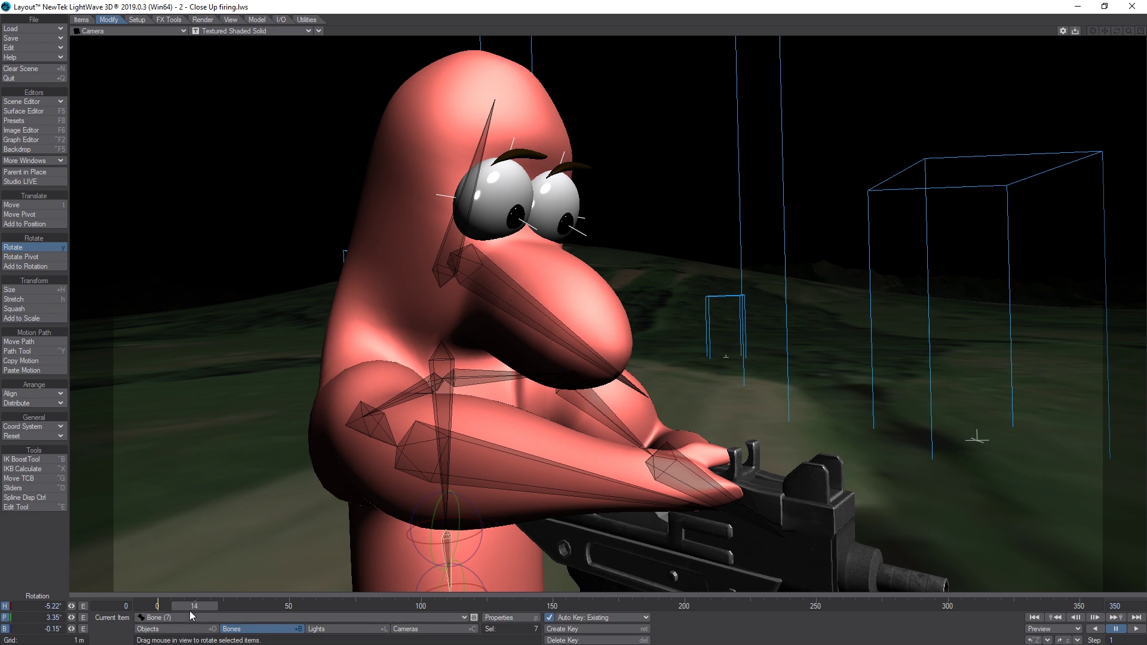
# Render frame 0 through the Camera and bring the finished image into clear view
pyautogui.moveTo(189, 610)
pyautogui.mouseDown()
pyautogui.moveTo(597, 607)
pyautogui.moveTo(202, 607)
pyautogui.mouseUp()
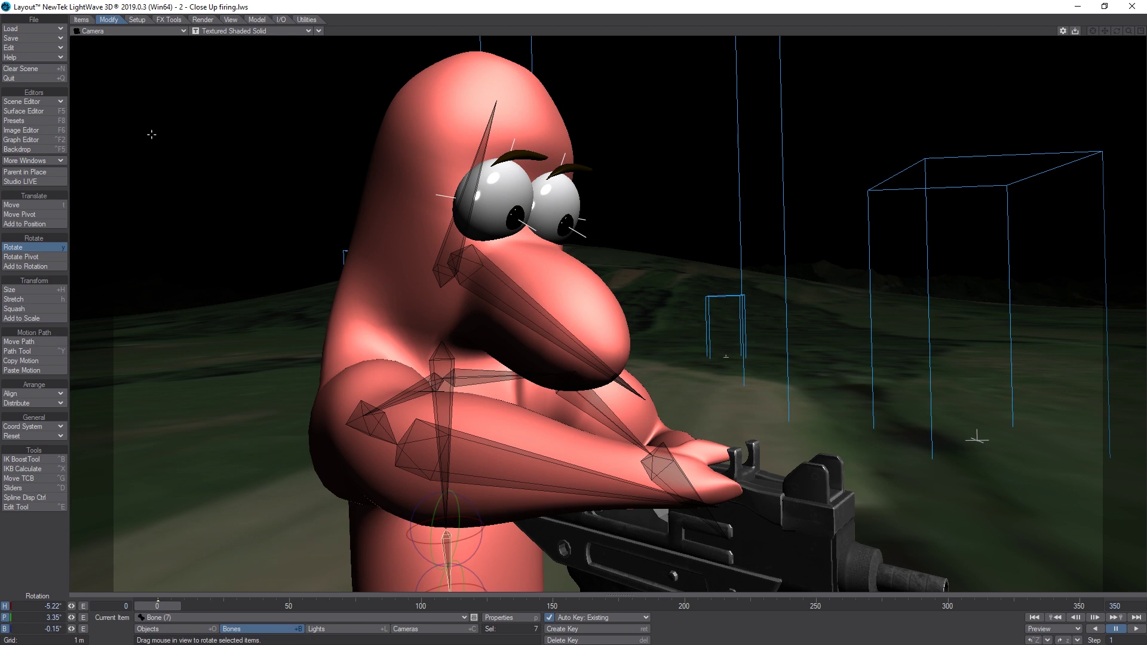
pyautogui.moveTo(157, 605)
pyautogui.mouseDown()
pyautogui.moveTo(202, 605)
pyautogui.moveTo(157, 606)
pyautogui.mouseUp()
pyautogui.press('F9')
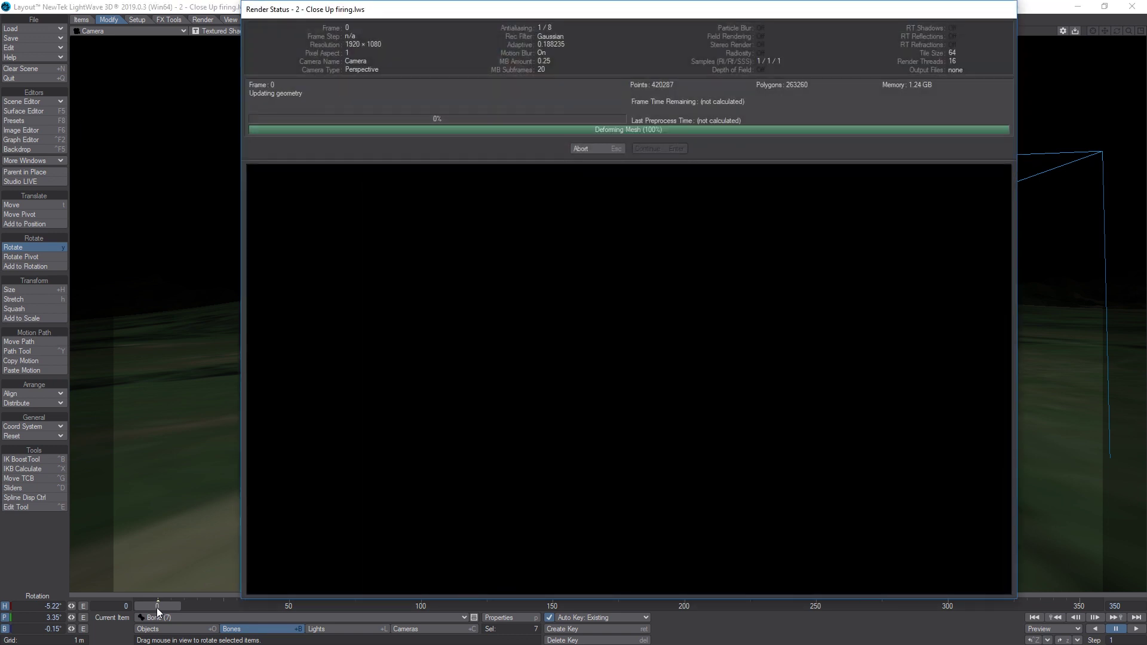
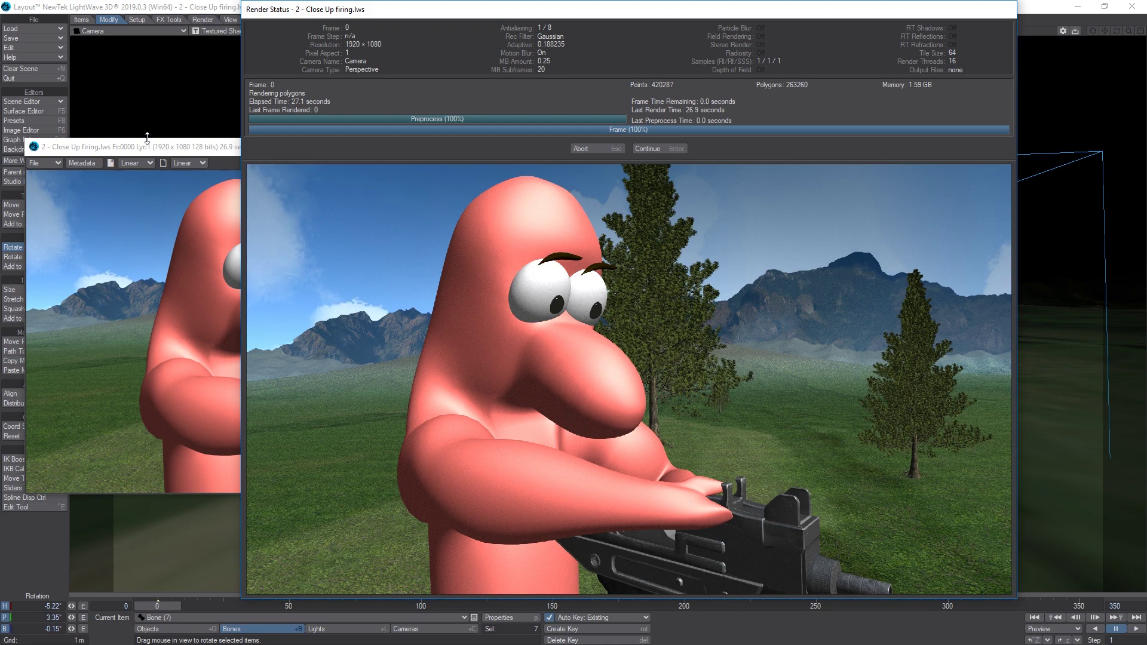
pyautogui.moveTo(147, 146); pyautogui.dragTo(602, 160)
pyautogui.click(601, 152)
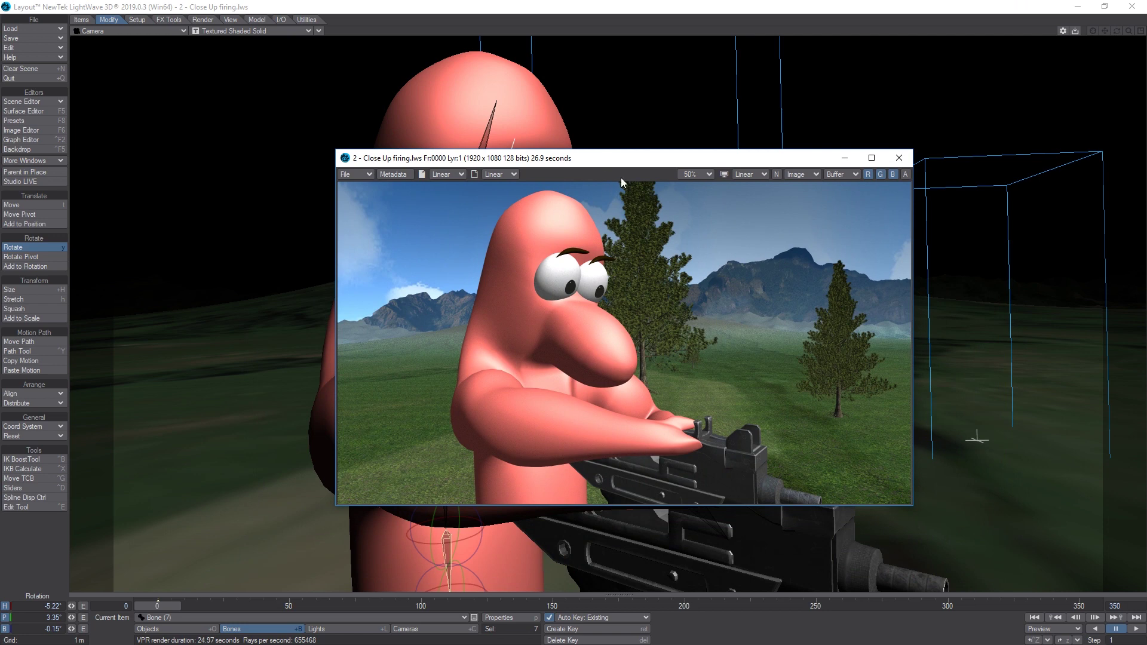
# Inspect the render's Alpha buffer, return to the final colour image and close the image viewer
pyautogui.click(754, 174)
pyautogui.click(811, 174)
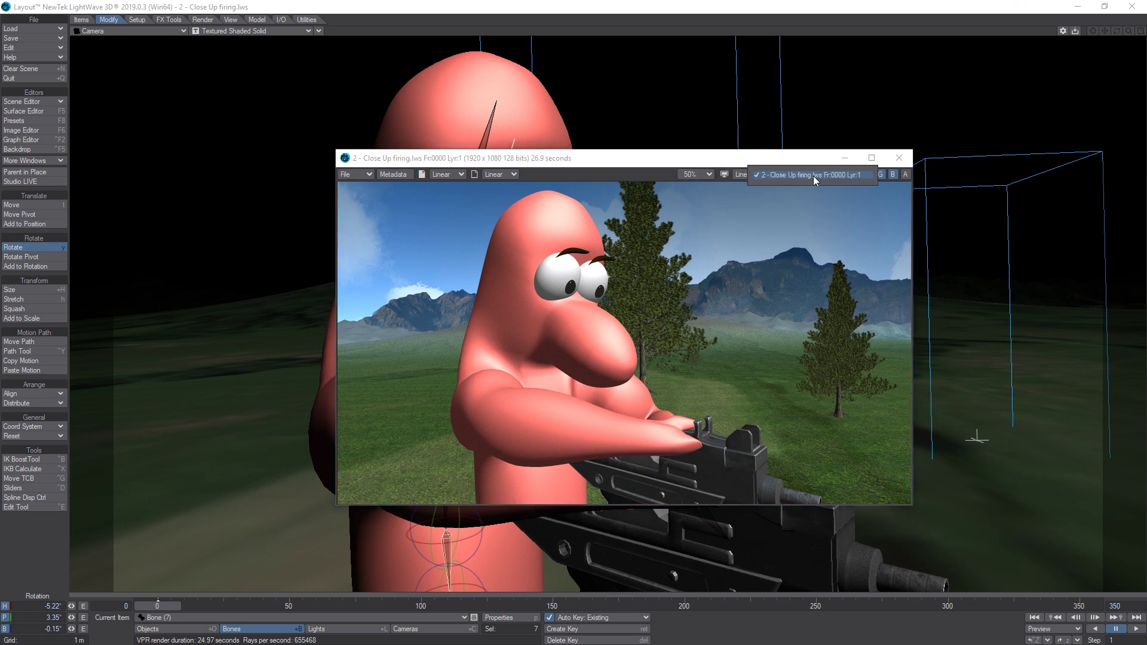
pyautogui.click(845, 174)
pyautogui.click(845, 179)
pyautogui.click(846, 186)
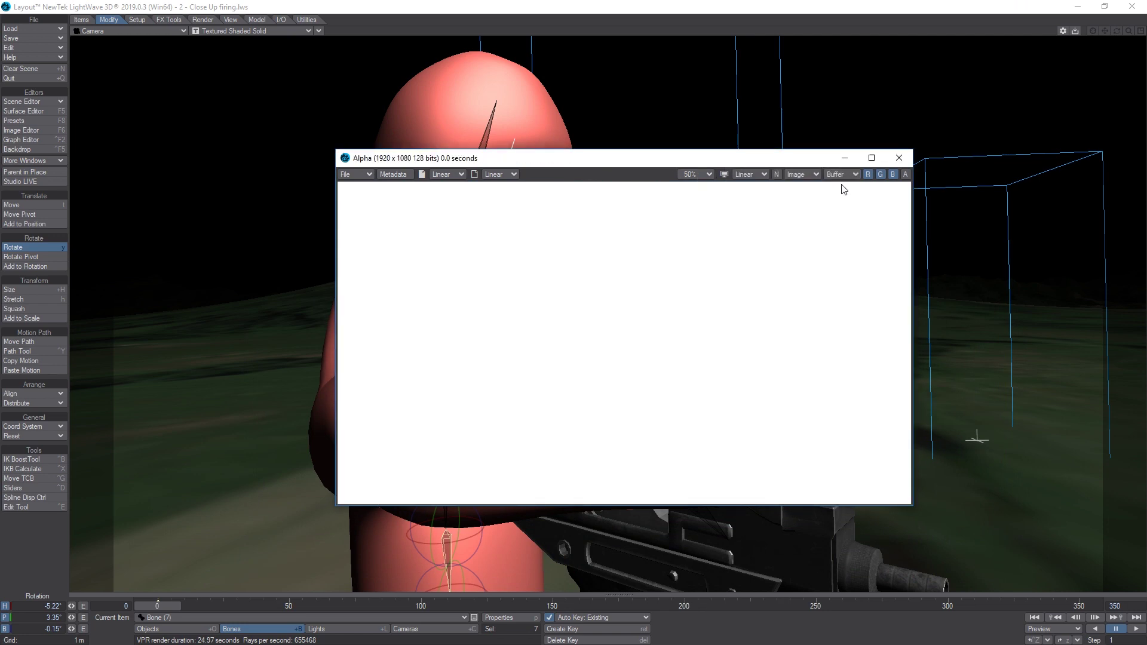
pyautogui.click(840, 174)
pyautogui.click(836, 165)
pyautogui.moveTo(789, 162); pyautogui.dragTo(741, 153)
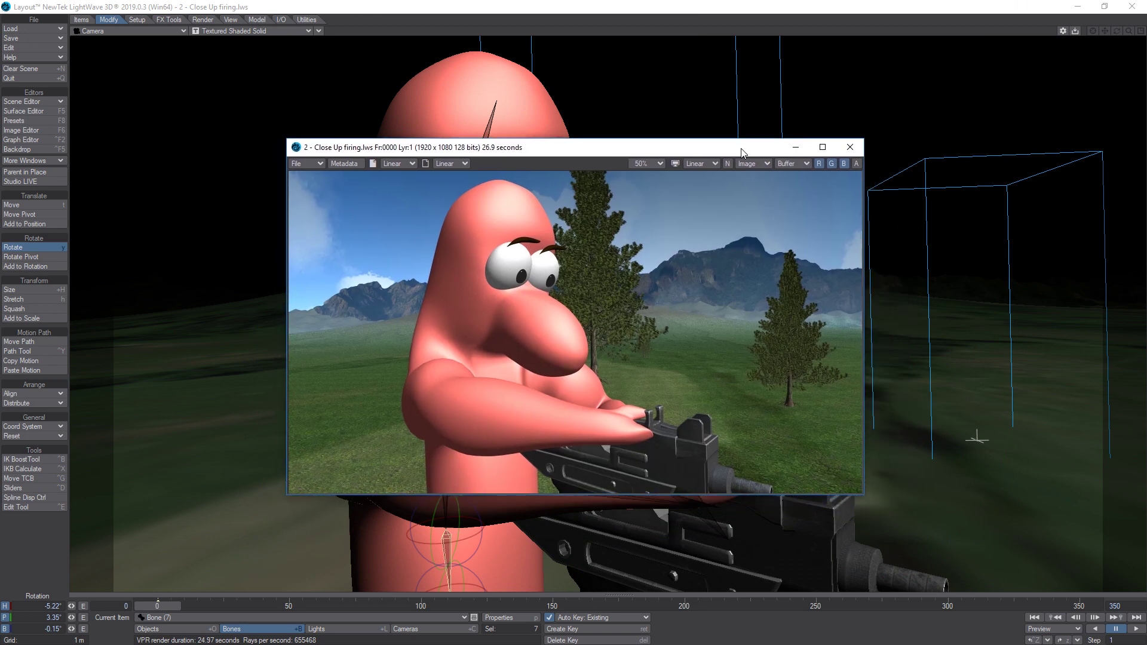
pyautogui.click(856, 151)
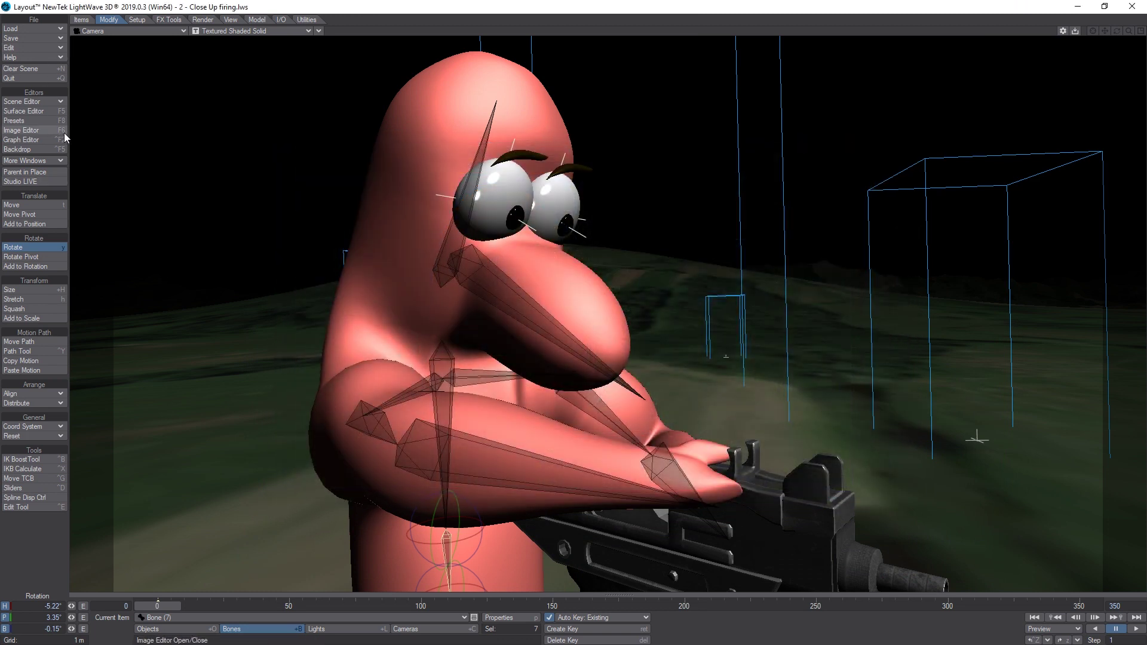
# Review the item hierarchy in the Scene Editor and the selected bone's properties, closing both windows
pyautogui.click(54, 102)
pyautogui.click(52, 102)
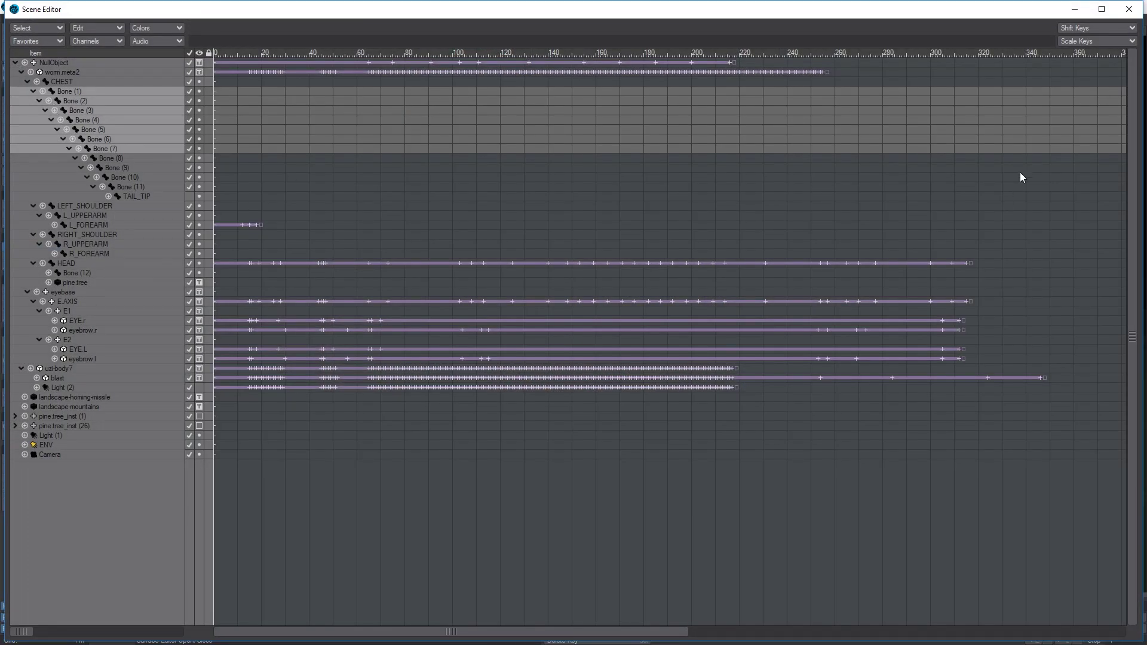
pyautogui.click(1129, 9)
pyautogui.press('p')
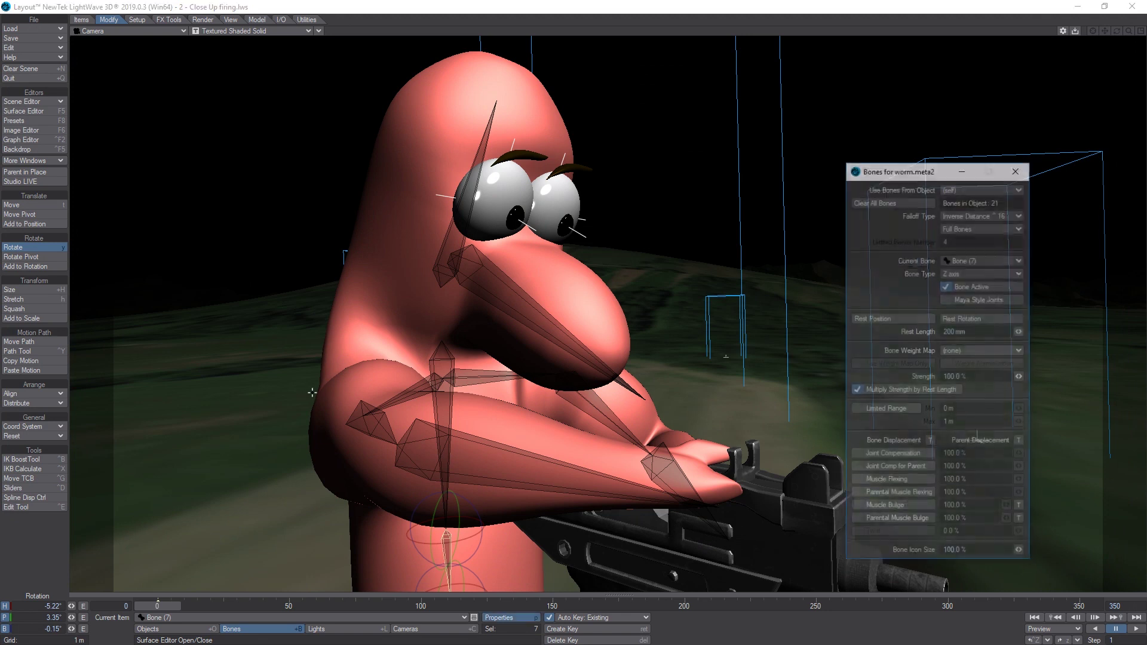
pyautogui.click(1016, 169)
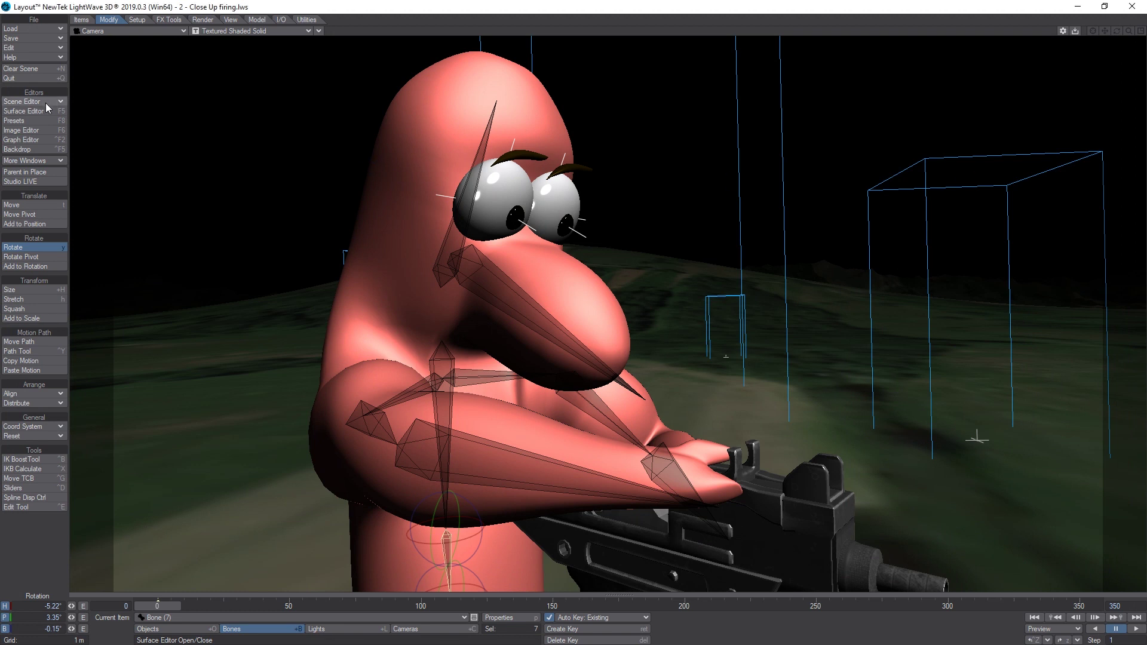
# Check the geometry statistics of worm.meta2, pine.tree_inst (1) and pine.tree in Object Properties, and close the window
pyautogui.click(37, 161)
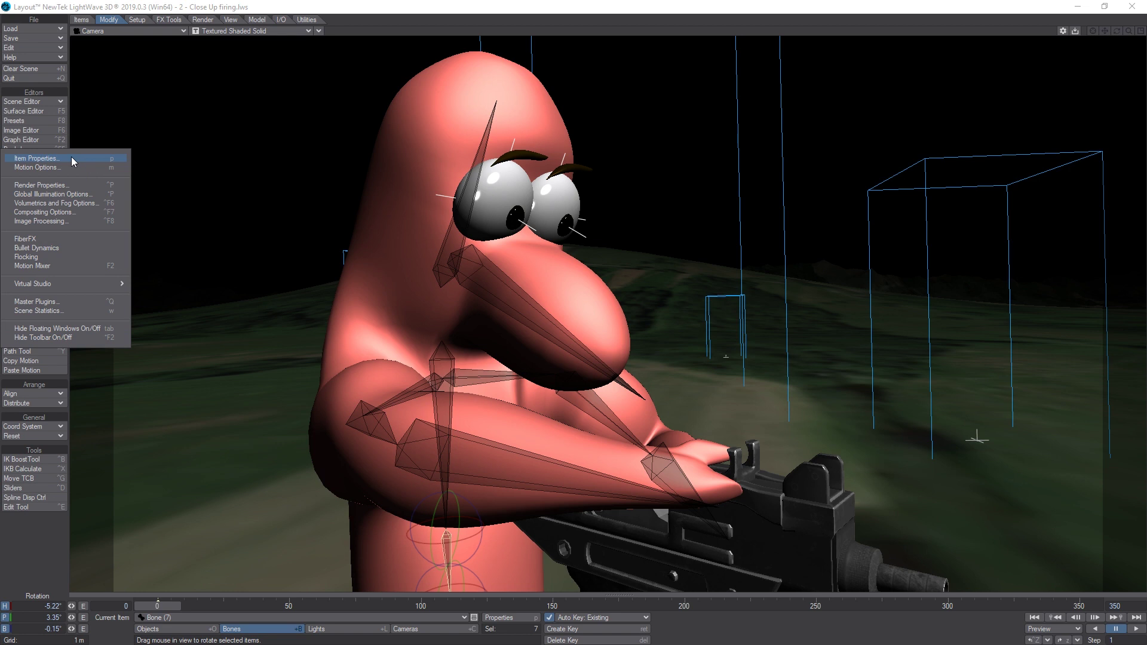
pyautogui.click(173, 629)
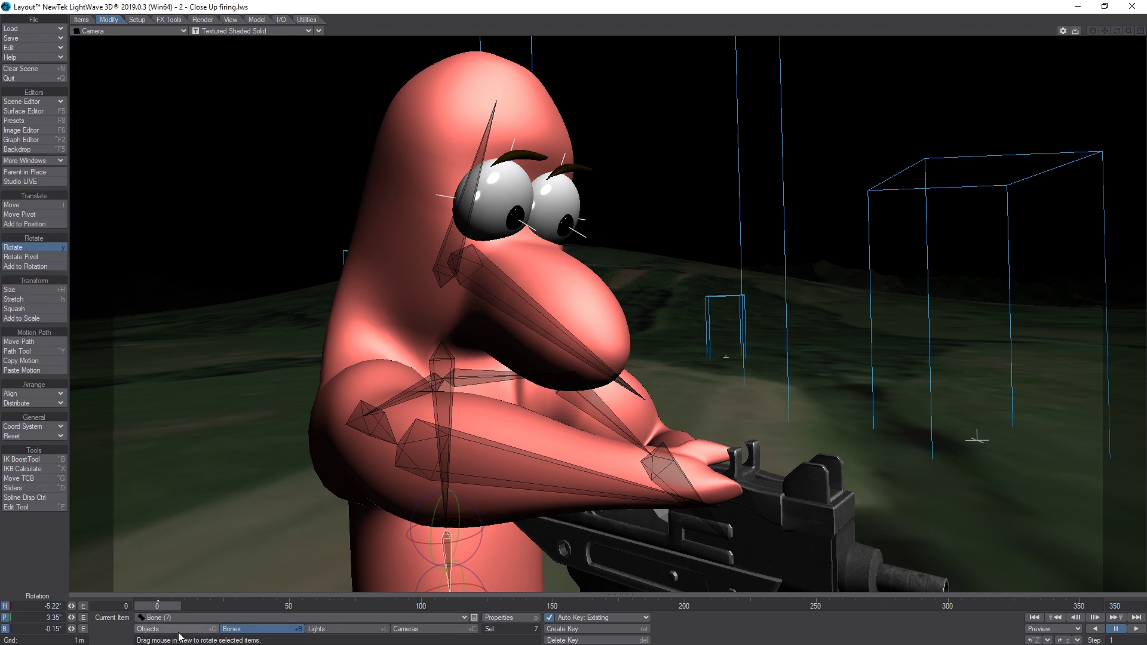
pyautogui.press('p')
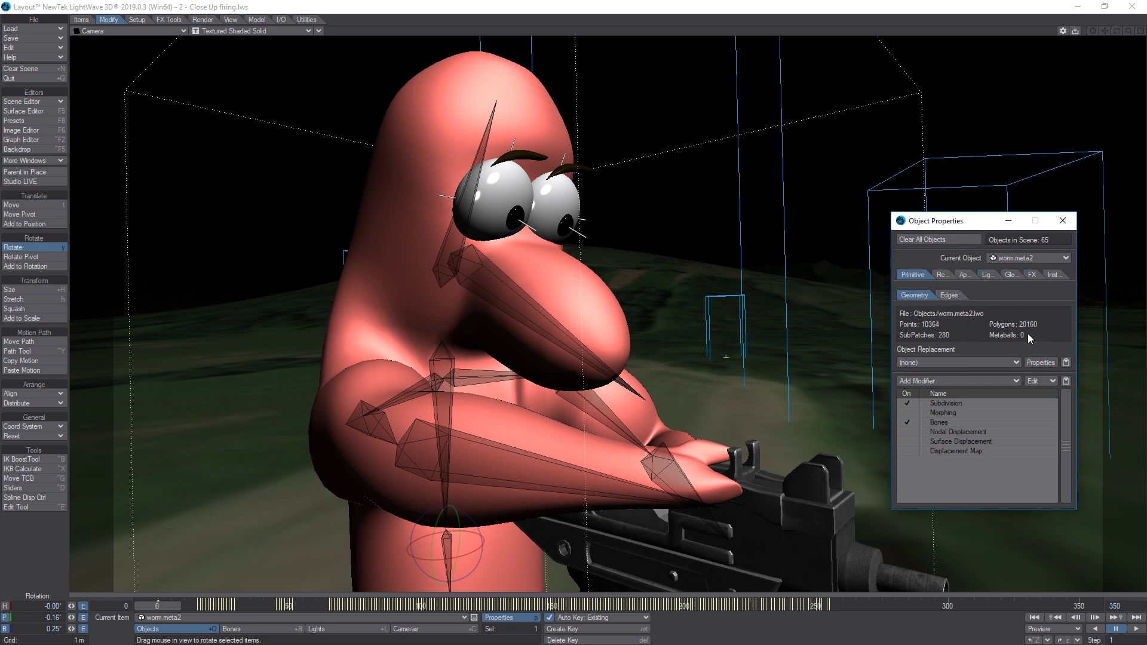
pyautogui.click(1015, 258)
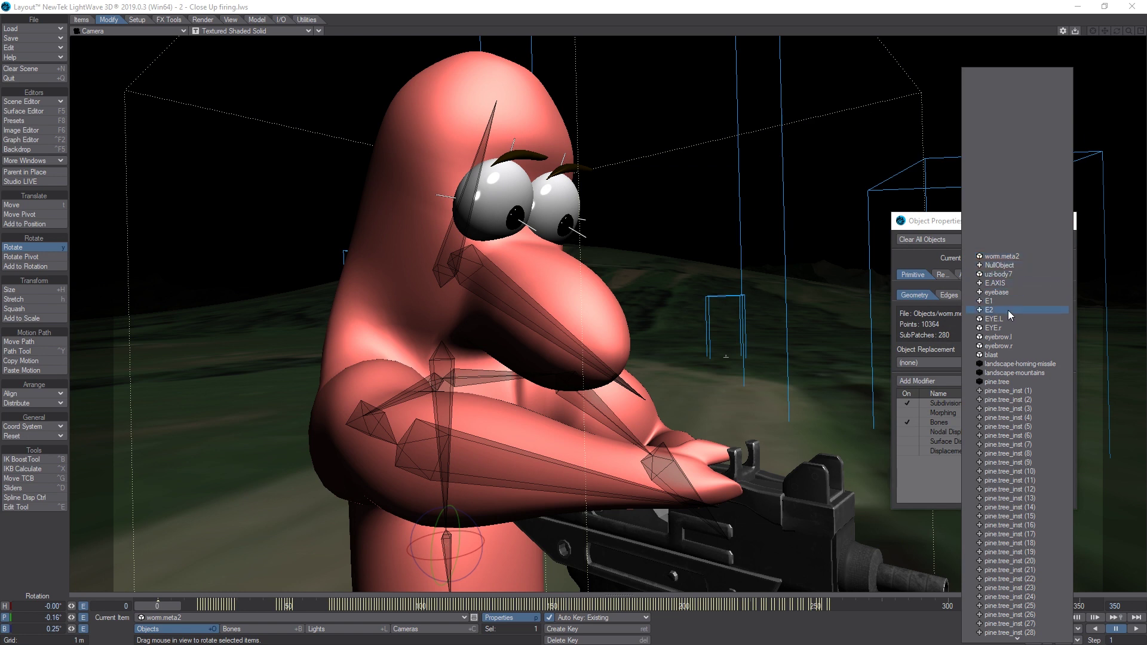
pyautogui.click(1022, 391)
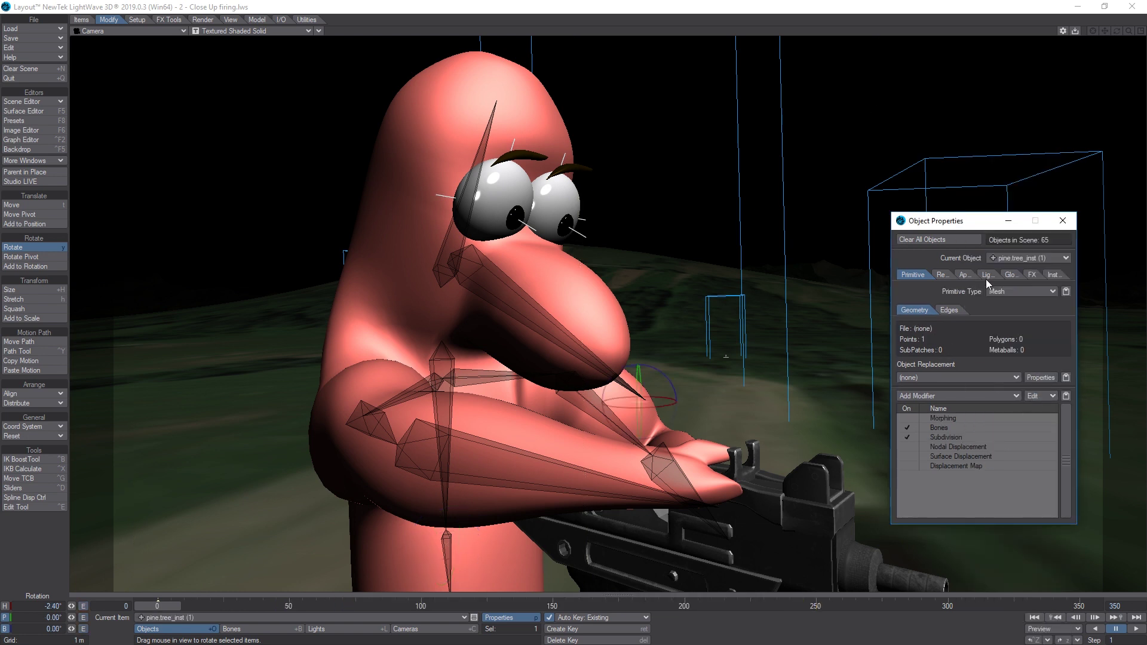
pyautogui.click(1009, 259)
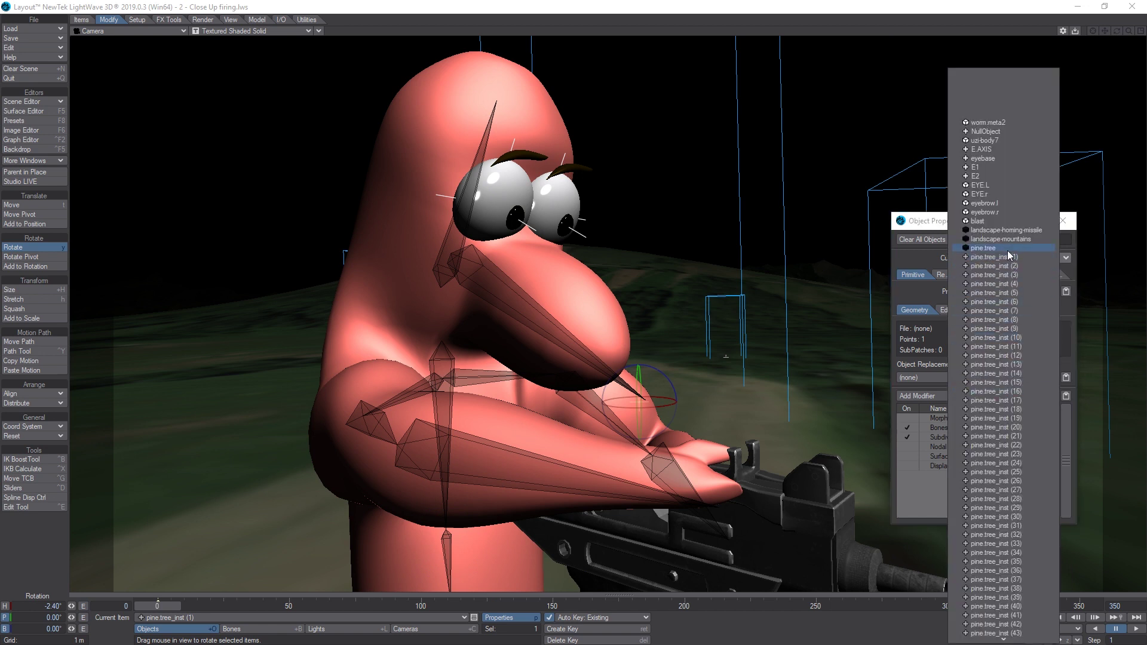
pyautogui.click(991, 248)
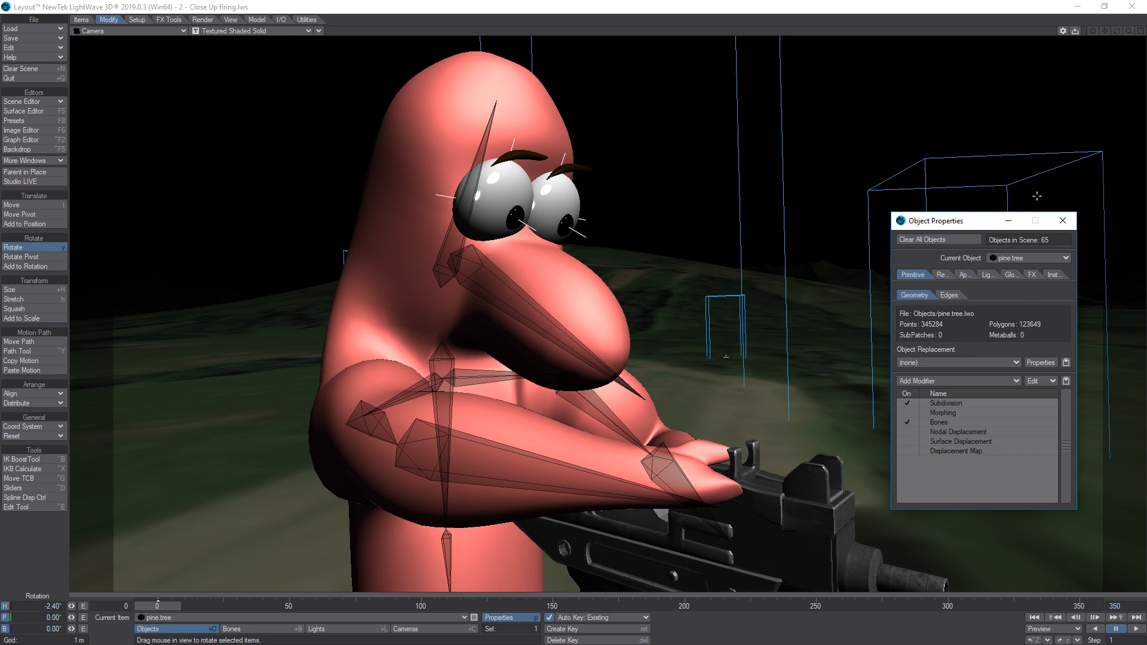
pyautogui.click(1063, 221)
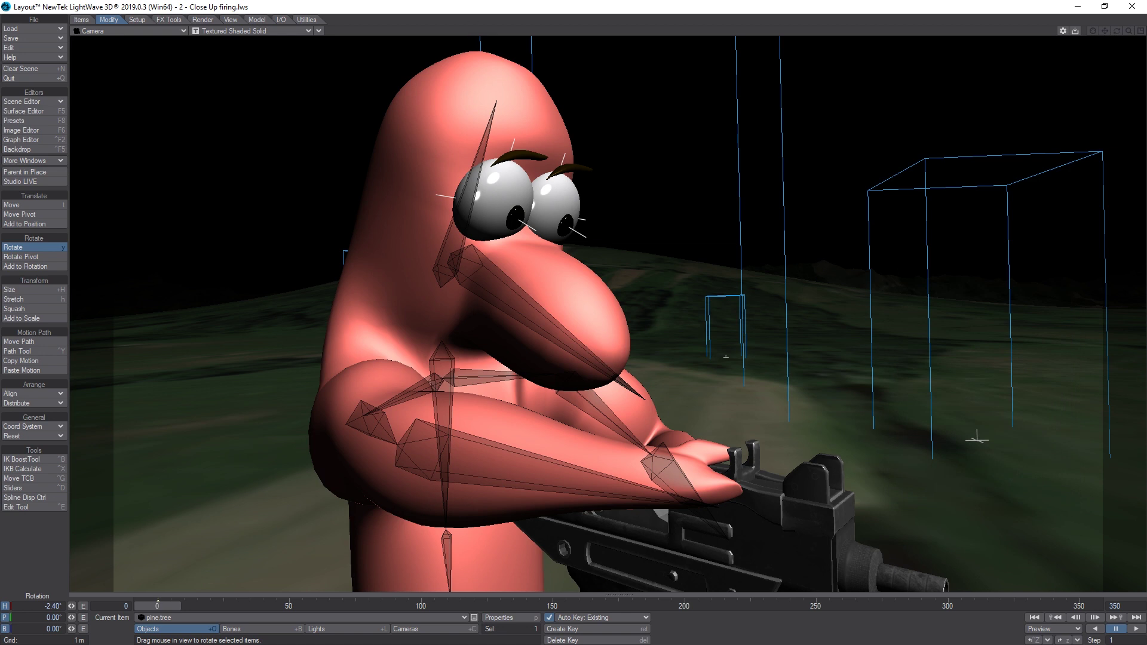
# Switch to the media player with Air Strike - Modern.mp4 and play it up to the front shot of the helicopter
pyautogui.click(31, 30)
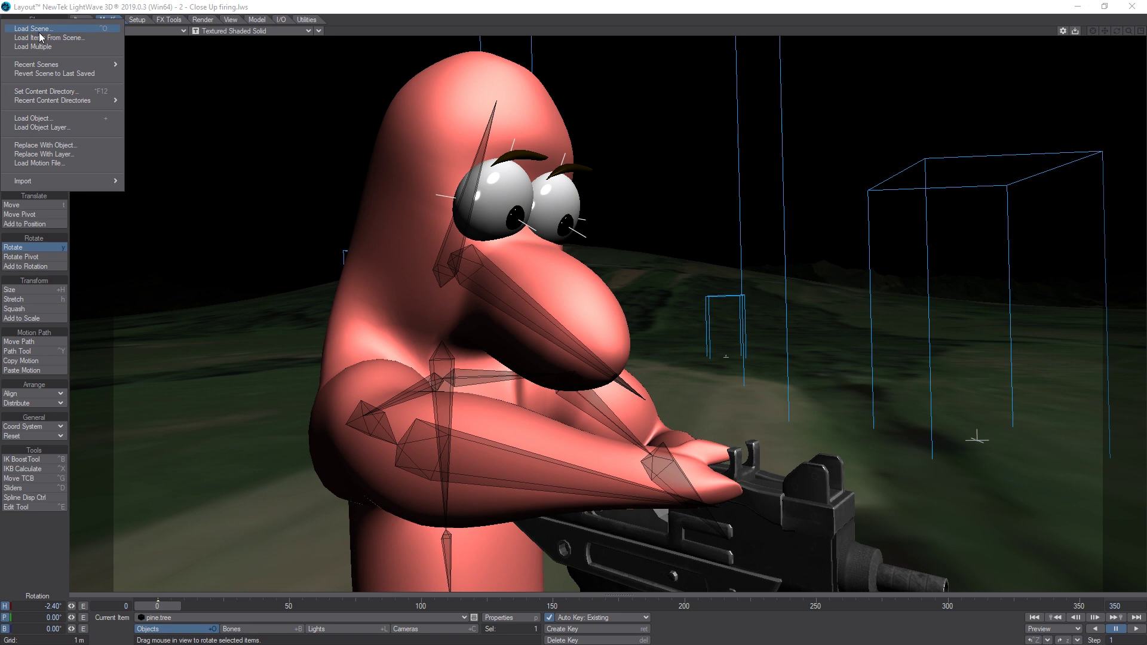
pyautogui.click(62, 11)
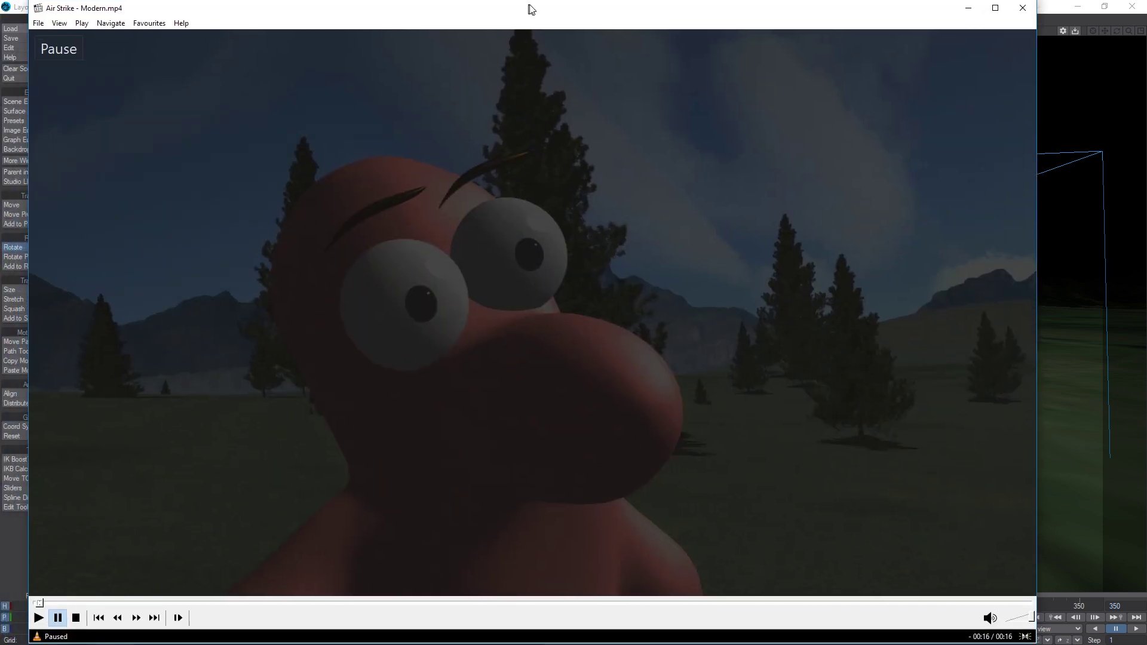
pyautogui.moveTo(530, 7); pyautogui.dragTo(594, 18)
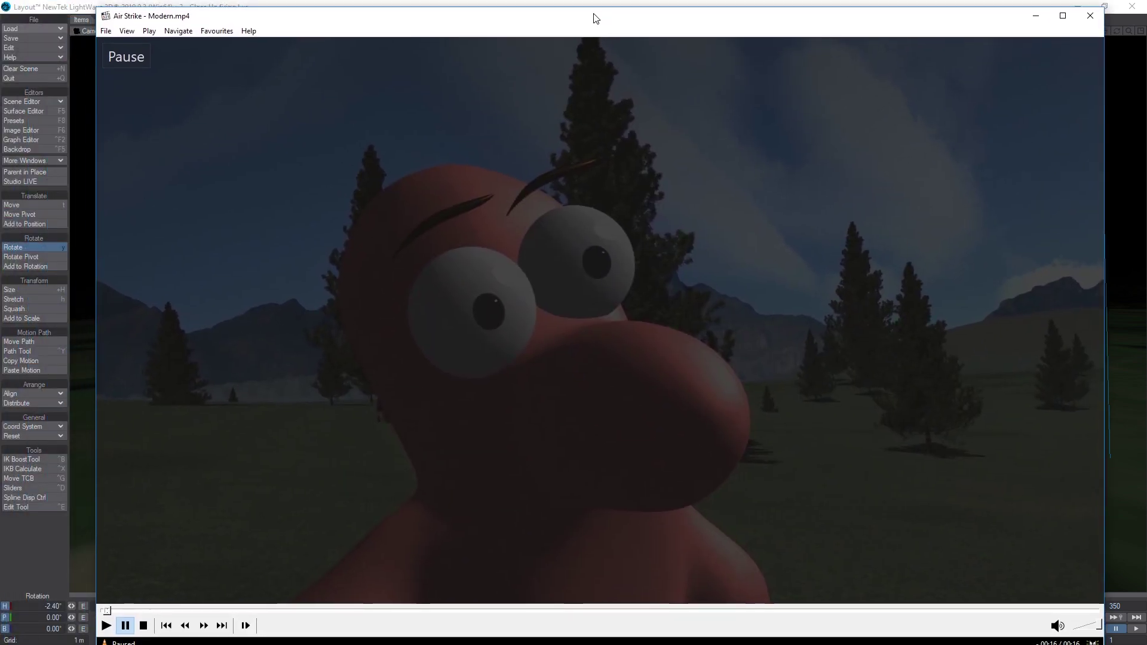
pyautogui.click(600, 160)
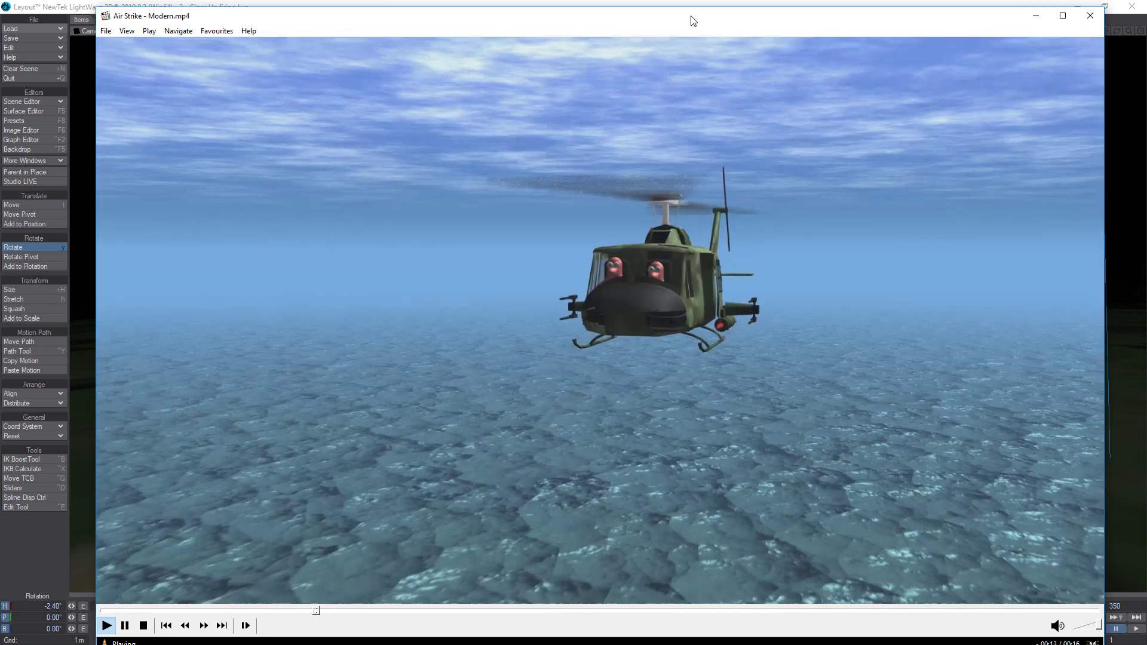
pyautogui.click(621, 291)
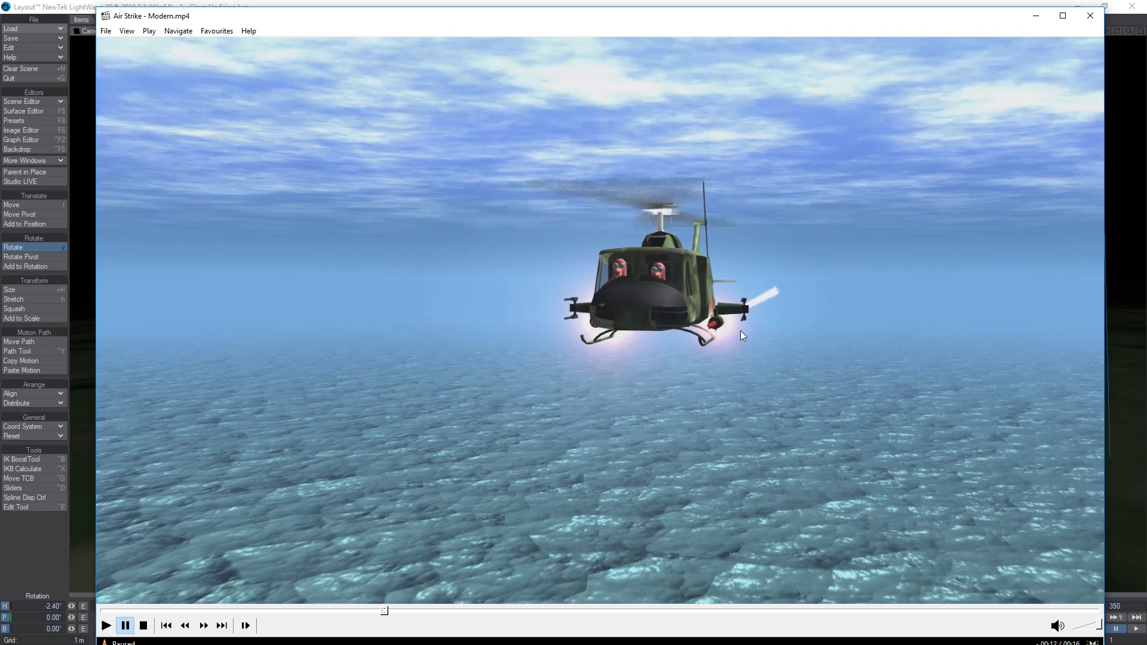
# Play the missile launch in the Air Strike video and rewind to examine the missiles leaving the helicopter
pyautogui.click(846, 266)
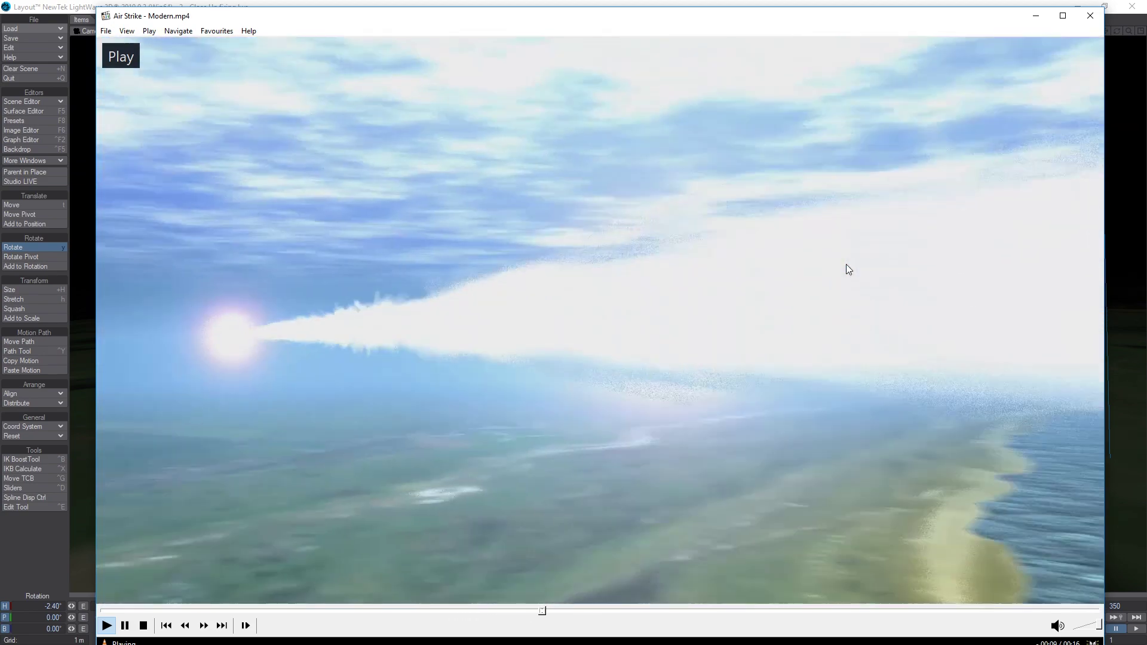
pyautogui.click(845, 264)
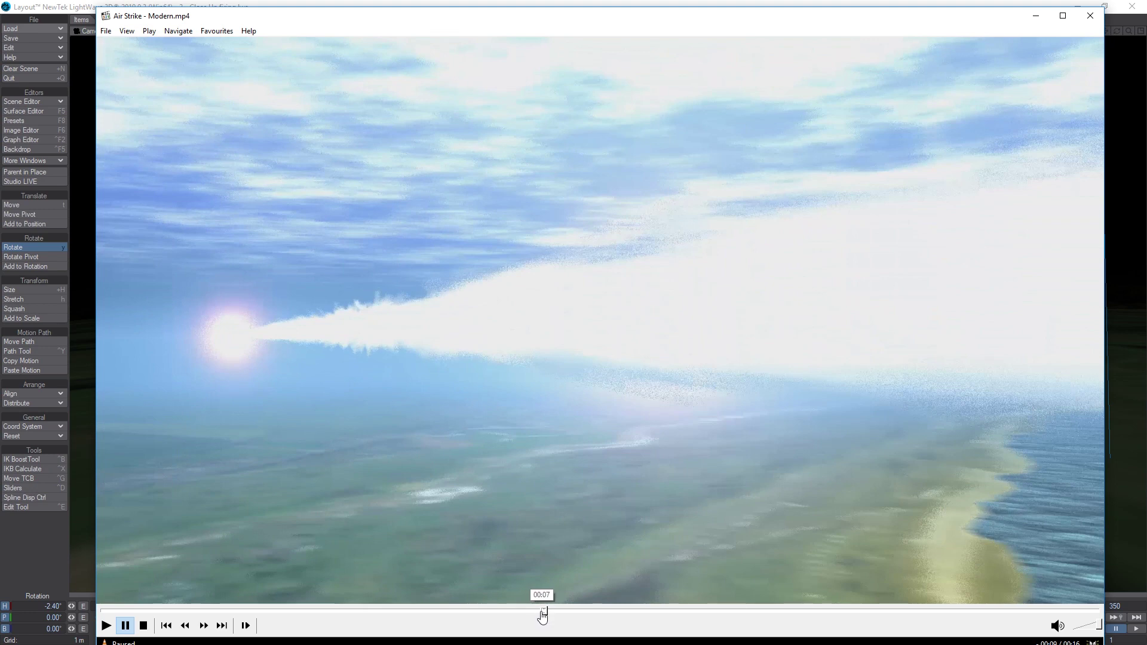
pyautogui.click(538, 612)
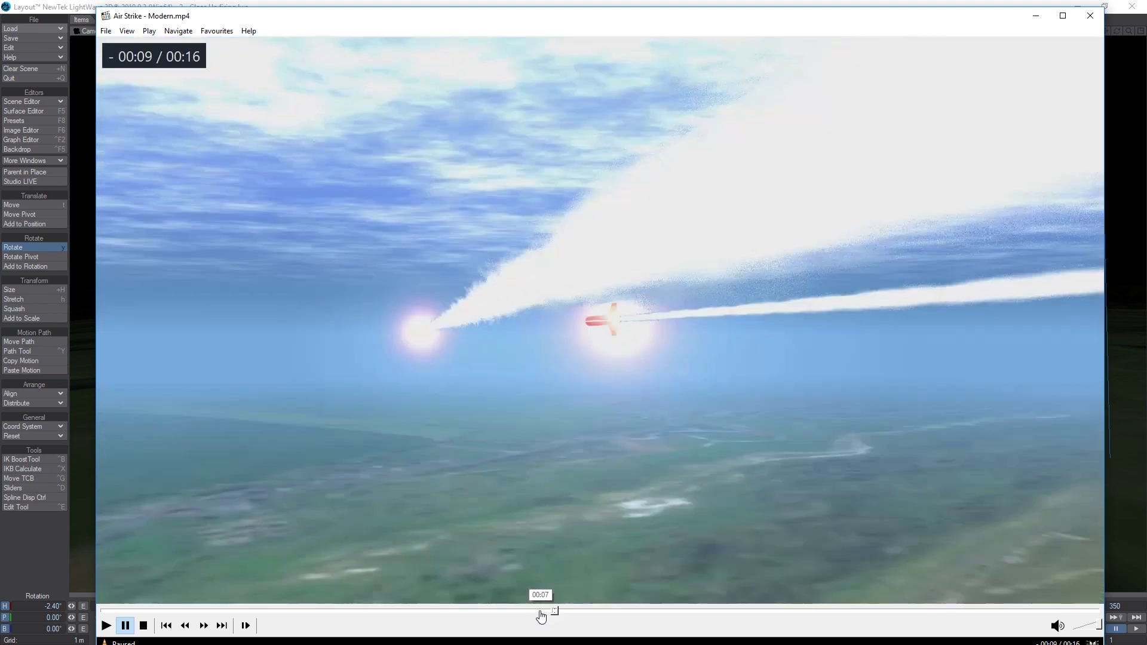
pyautogui.click(495, 612)
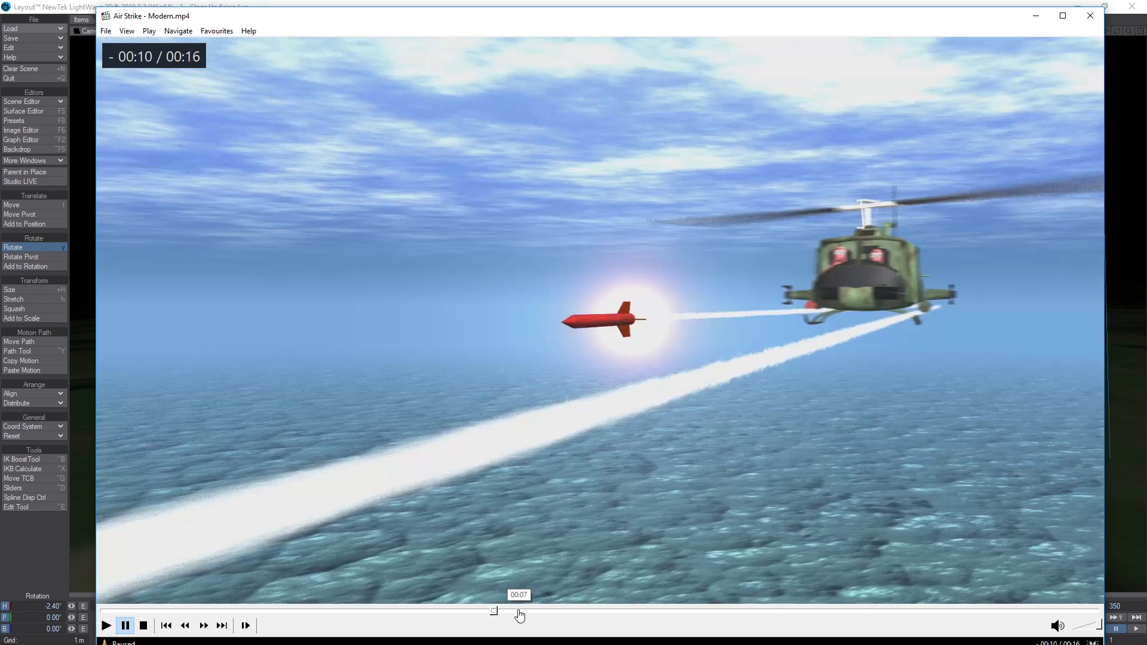
pyautogui.click(666, 575)
pyautogui.click(666, 575)
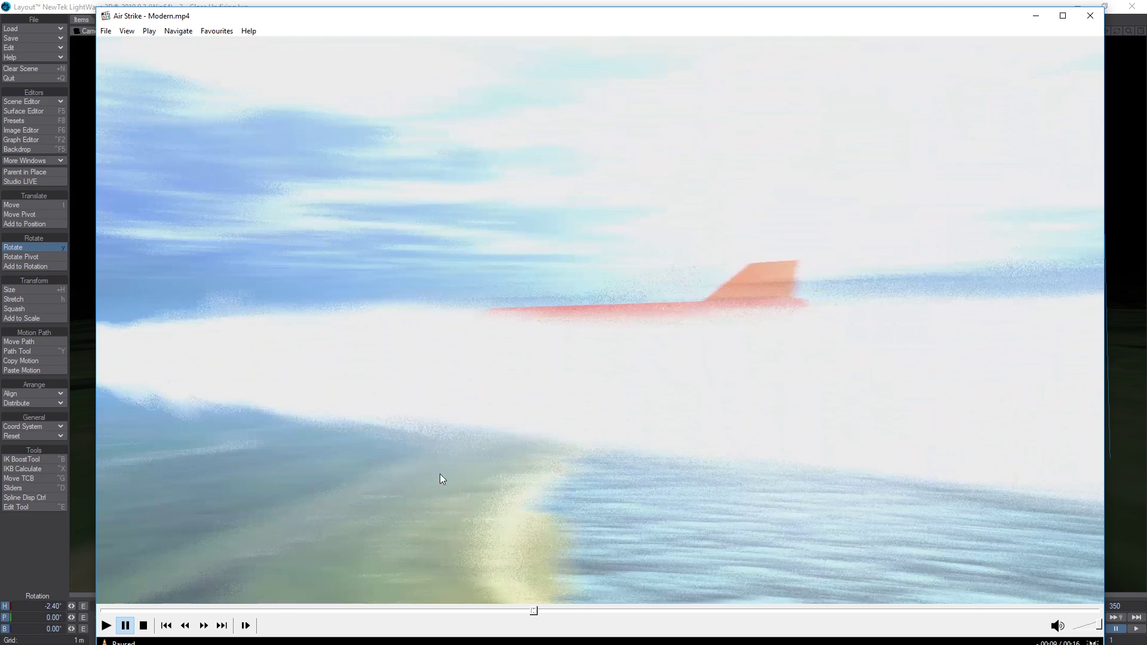
# Replay the missile flight and pause near the start of the head-on approach over the fields
pyautogui.click(442, 611)
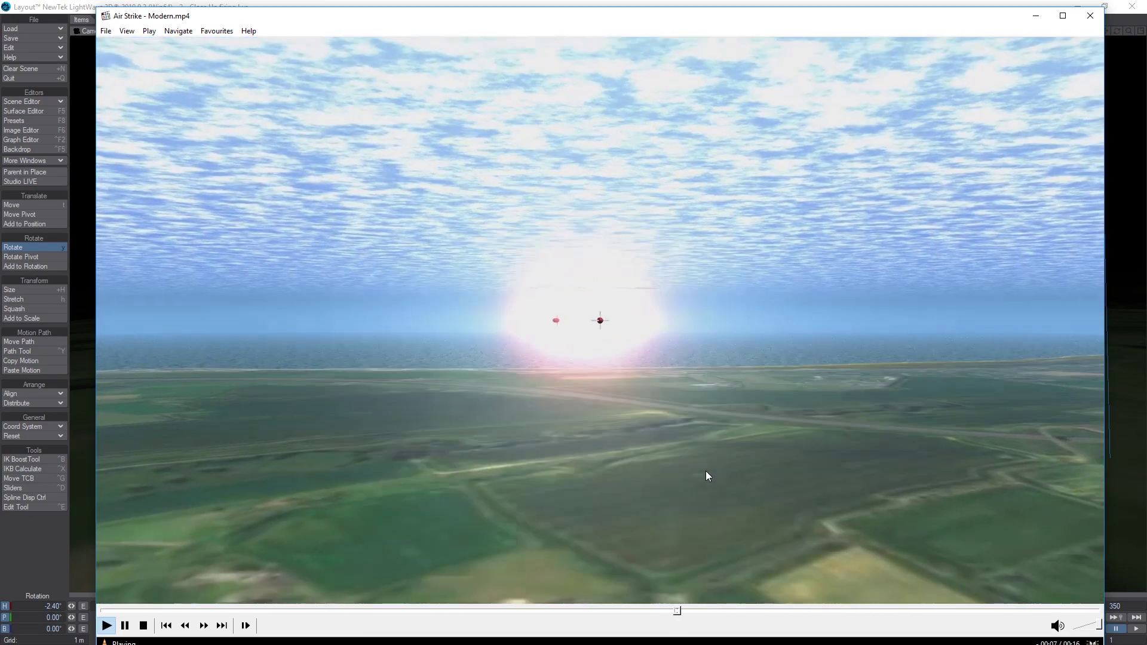
pyautogui.click(706, 471)
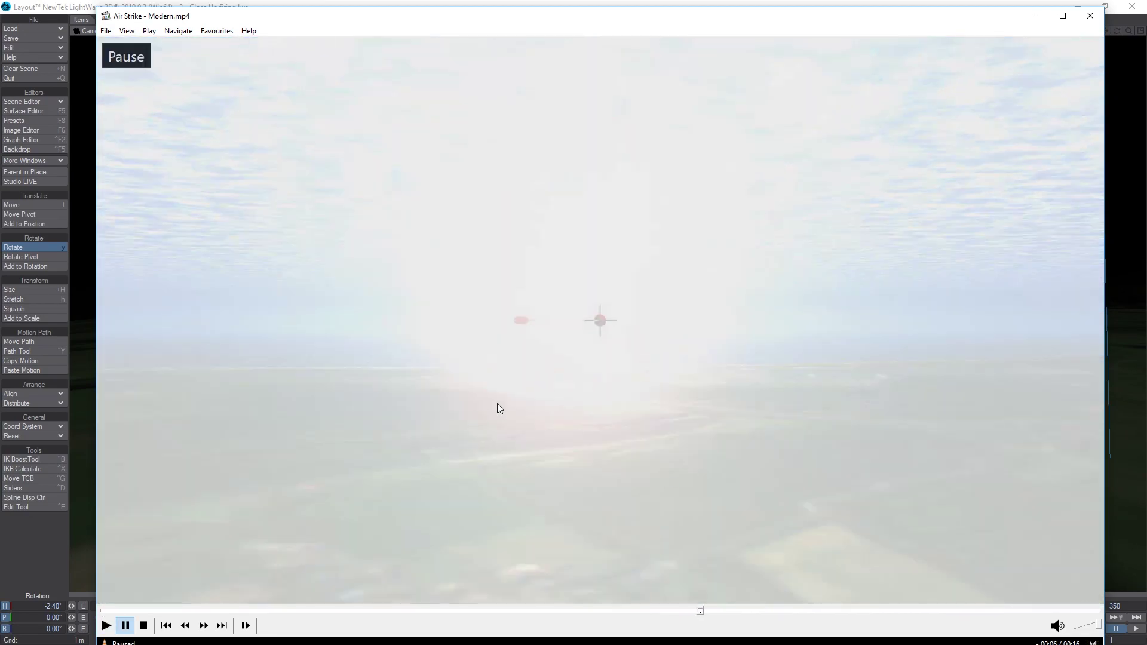
pyautogui.click(674, 610)
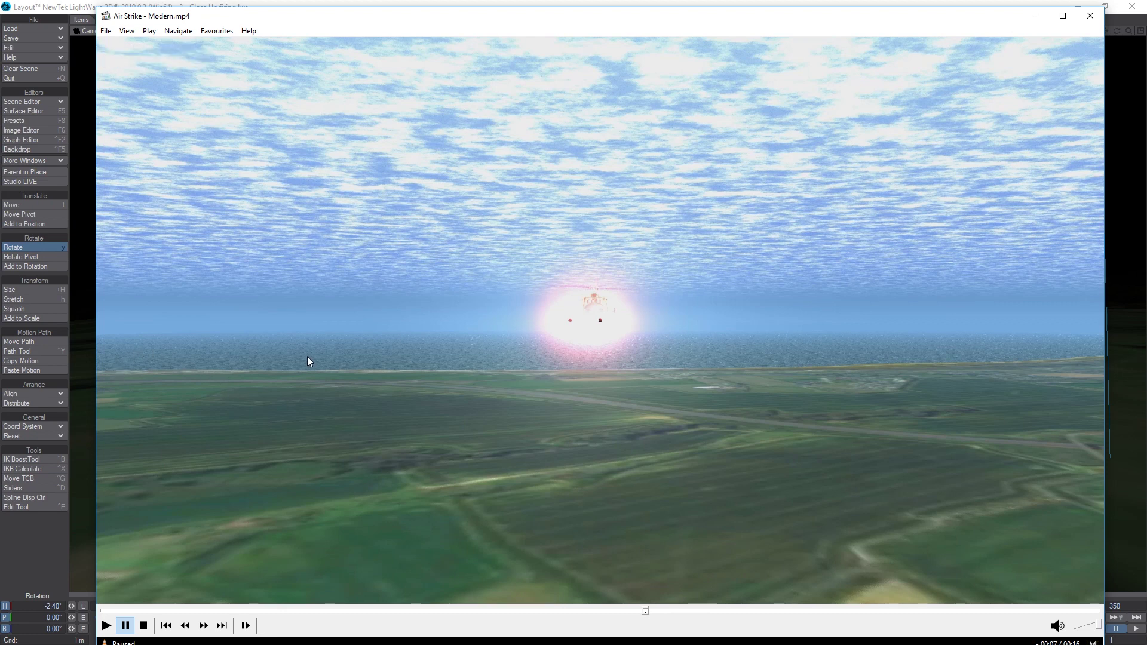
# Play the Air Strike video to its end and go back to the shot of the charred worm
pyautogui.click(776, 396)
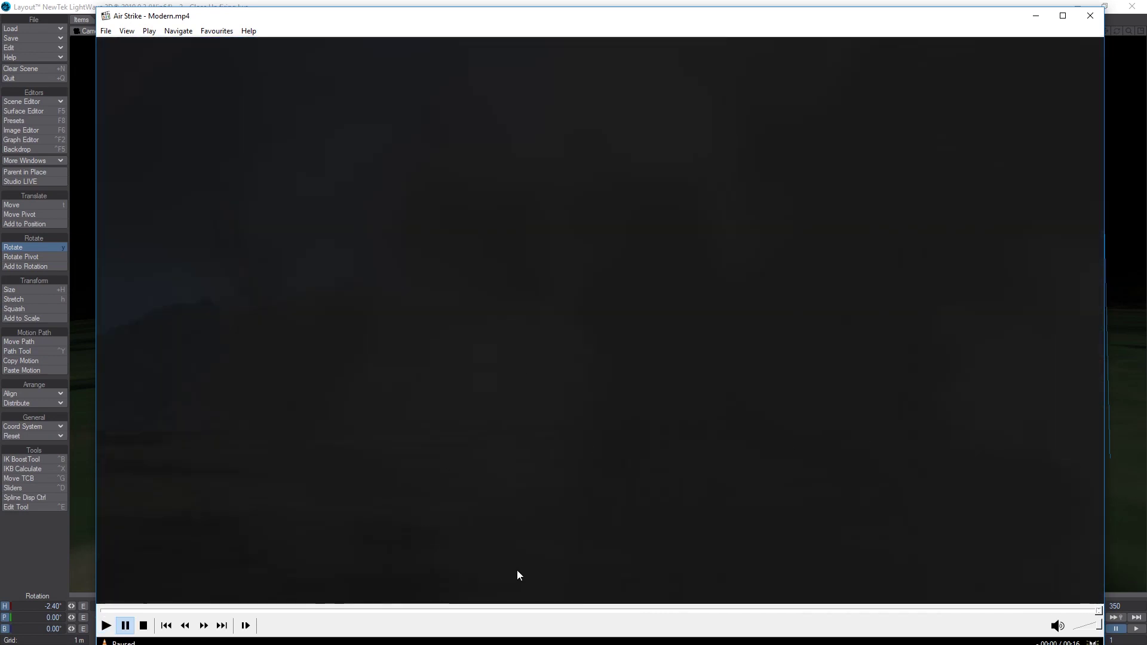
pyautogui.click(945, 611)
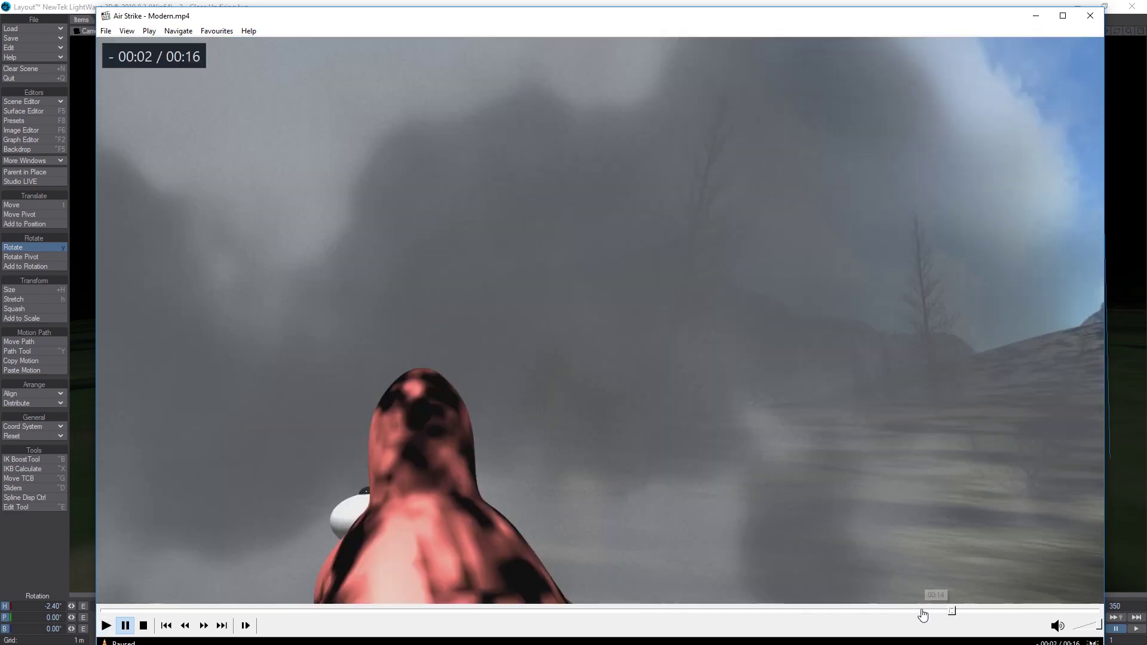
pyautogui.click(896, 612)
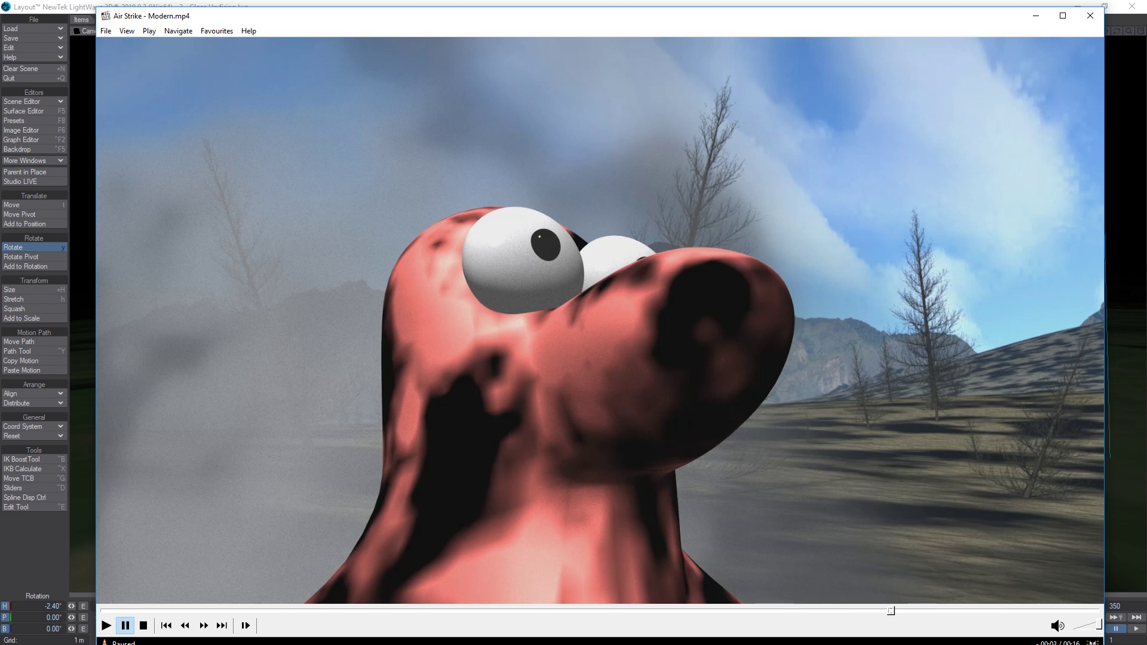
# Open Flamethrower - Modern.mp4 in the media player and play it up to the close-up of the weapon's barrels
pyautogui.moveTo(671, 201); pyautogui.dragTo(670, 202)
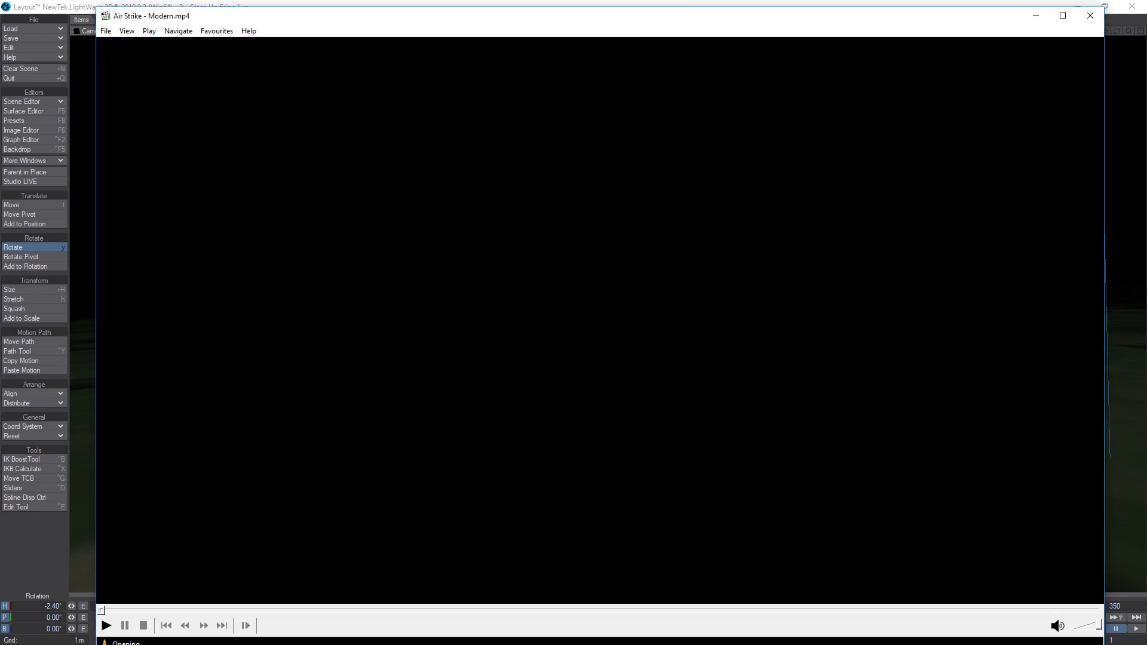
pyautogui.press('space')
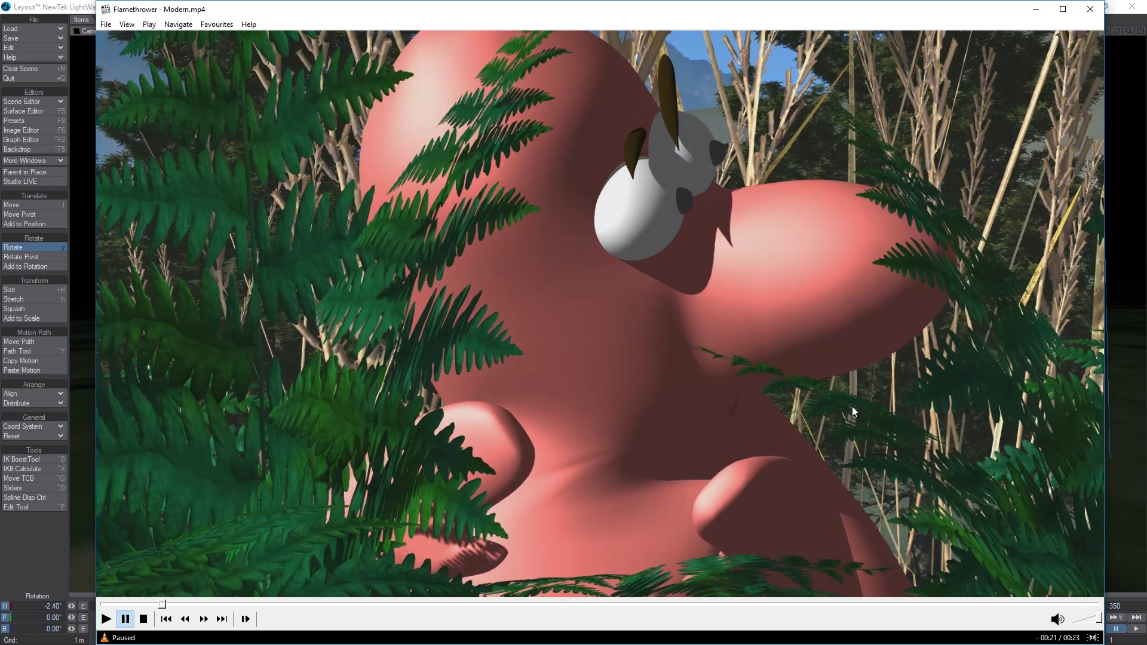
pyautogui.press('space')
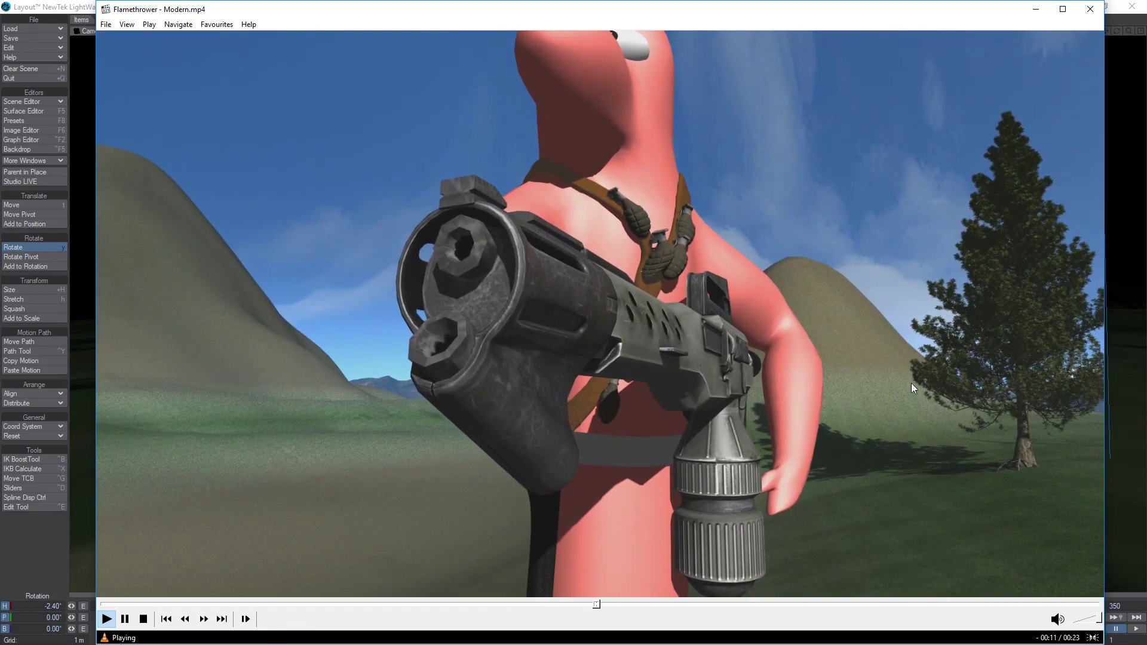
pyautogui.press('space')
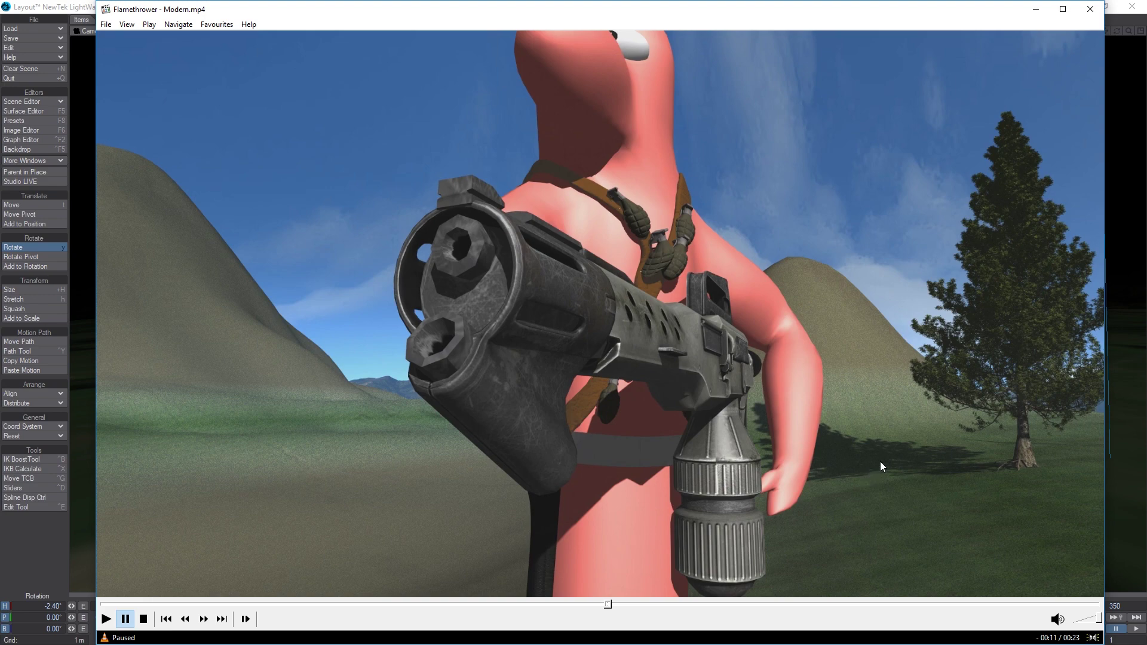
# Reposition the media player window so the whole frame of the Flamethrower video fits on screen
pyautogui.moveTo(603, 366); pyautogui.dragTo(711, 272)
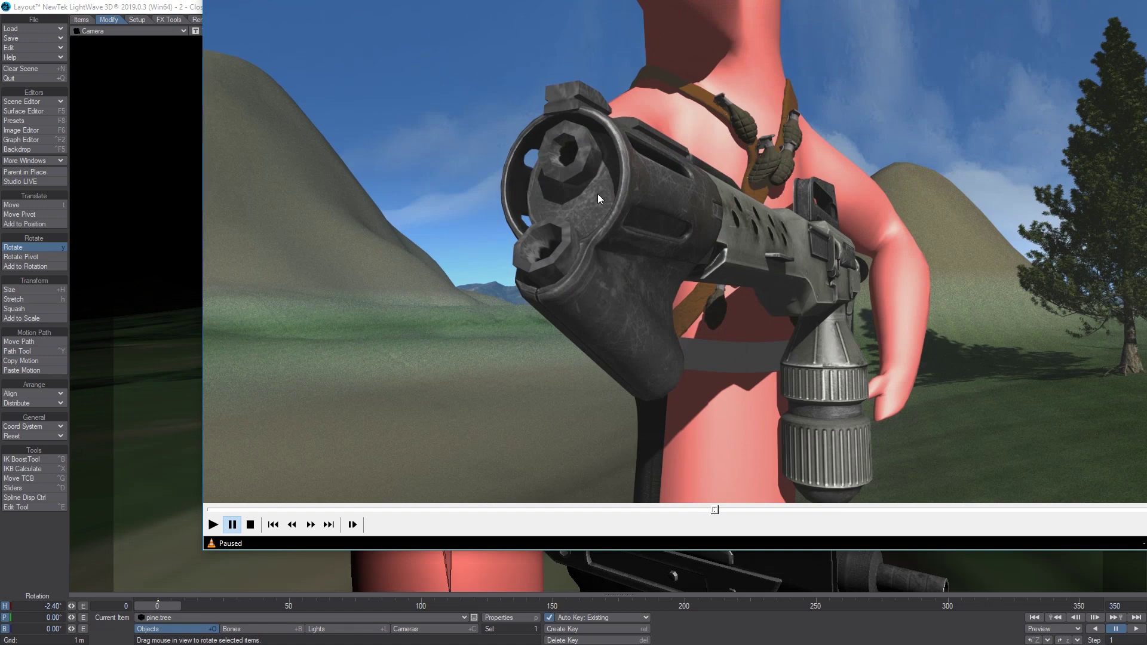
pyautogui.moveTo(623, 2); pyautogui.dragTo(501, 20)
pyautogui.doubleClick(501, 19)
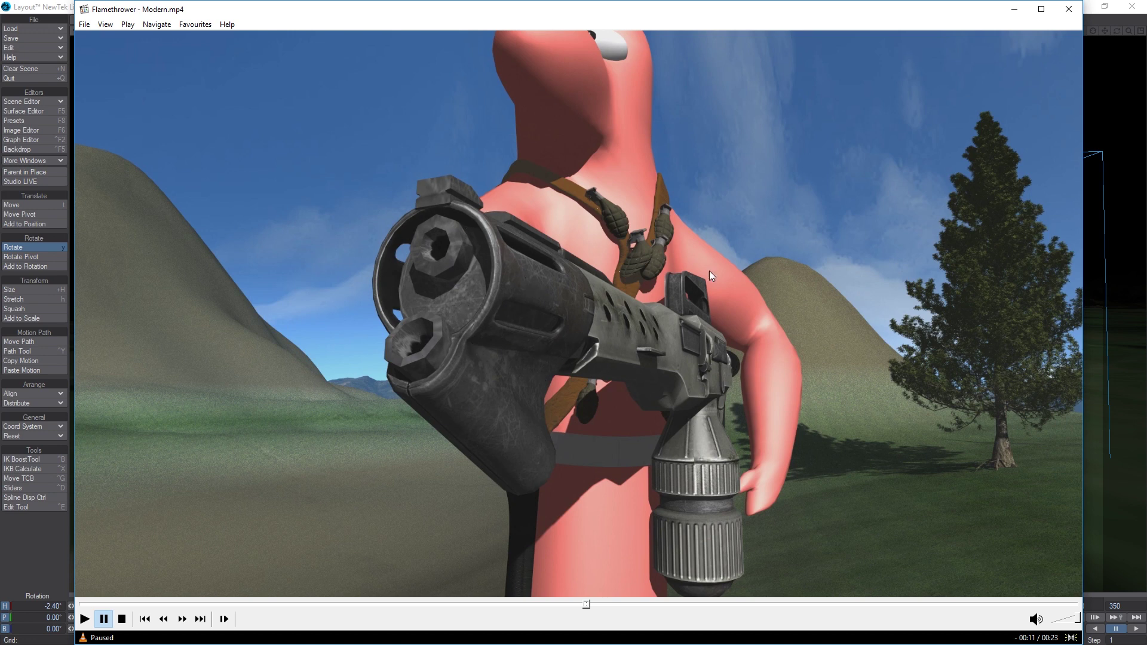
# Play the Flamethrower video to the frightened worm's drooping rifle and rewind slightly to examine how the barrel bends
pyautogui.click(902, 329)
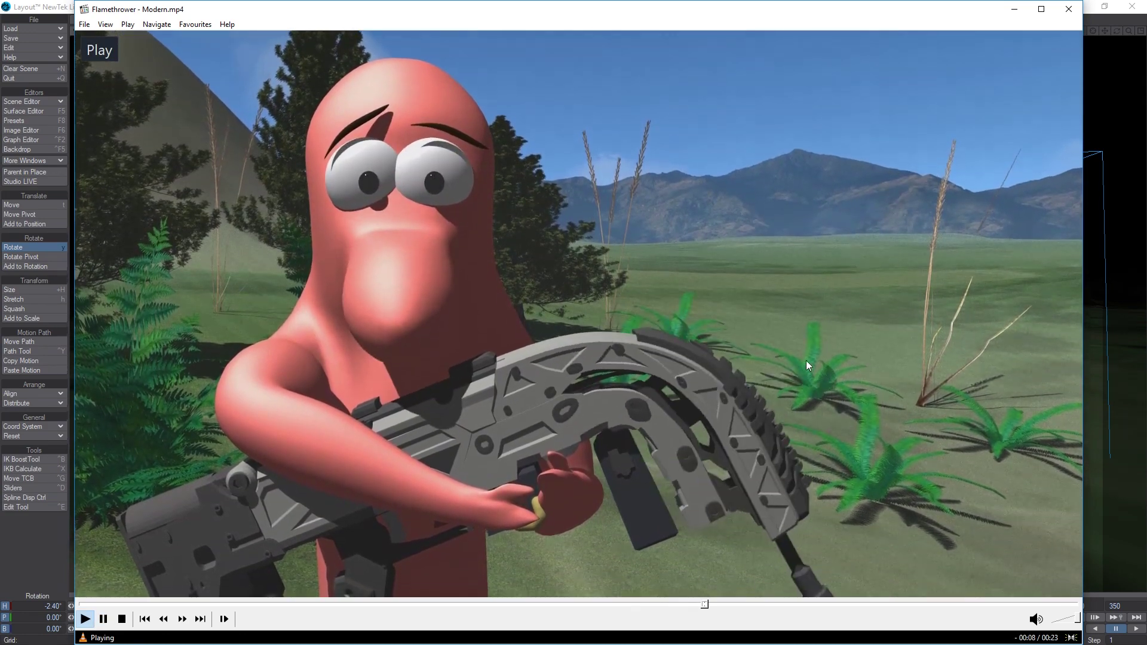
pyautogui.click(800, 365)
pyautogui.click(688, 603)
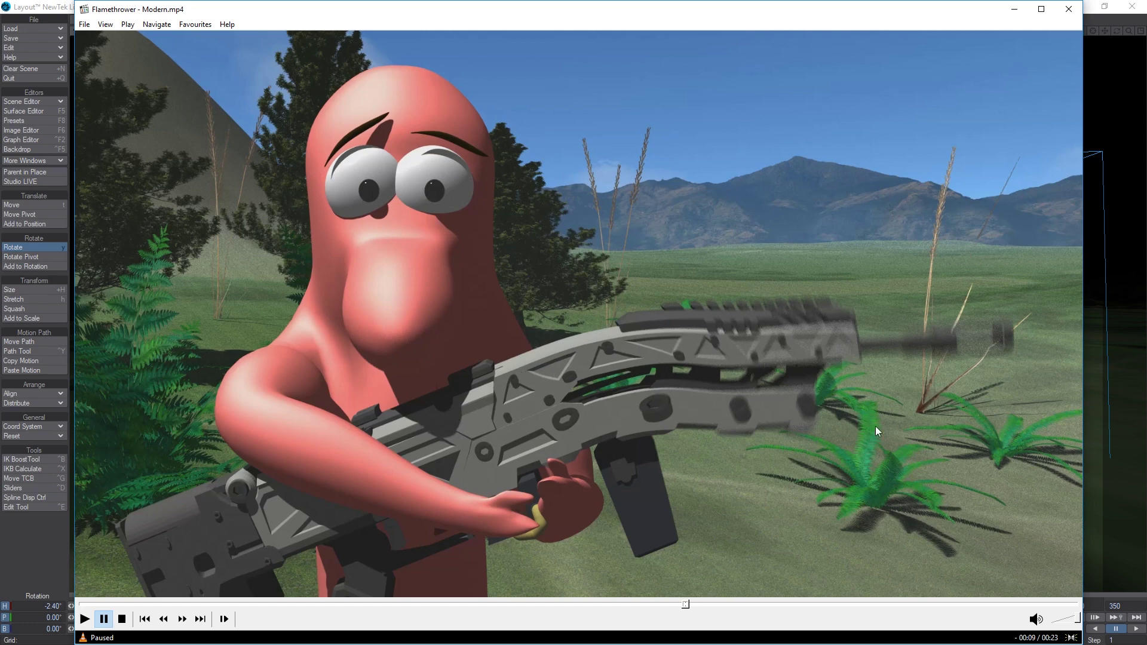
pyautogui.click(959, 404)
pyautogui.click(973, 412)
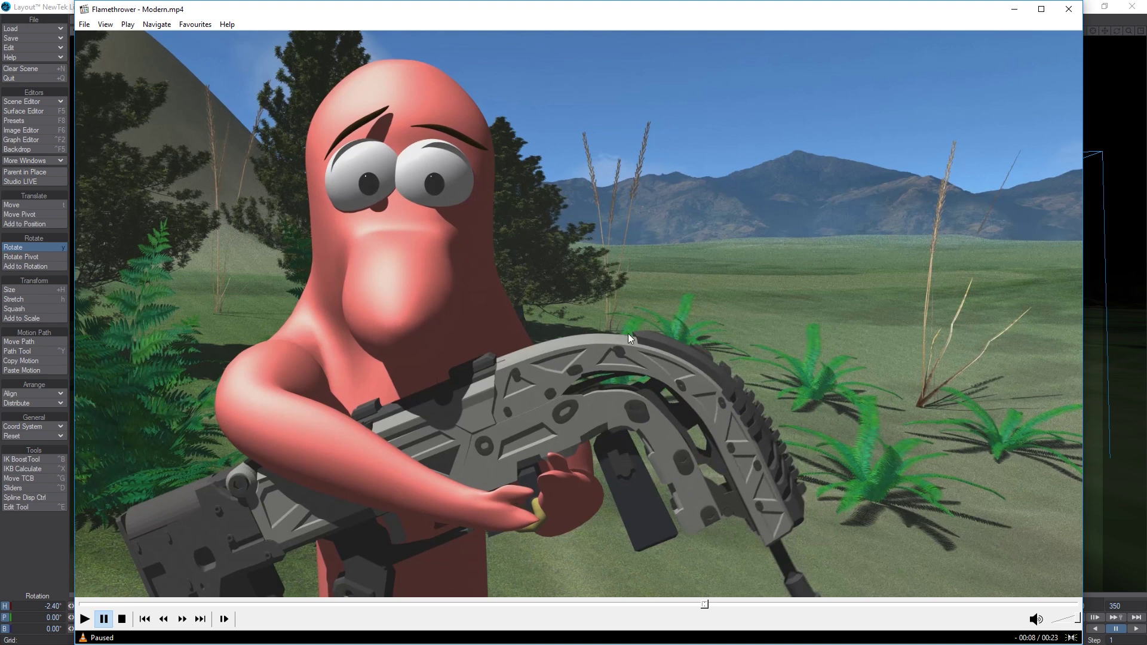
# Continue the Flamethrower video, pause where the flames fill the frame, and play it to the end
pyautogui.click(963, 351)
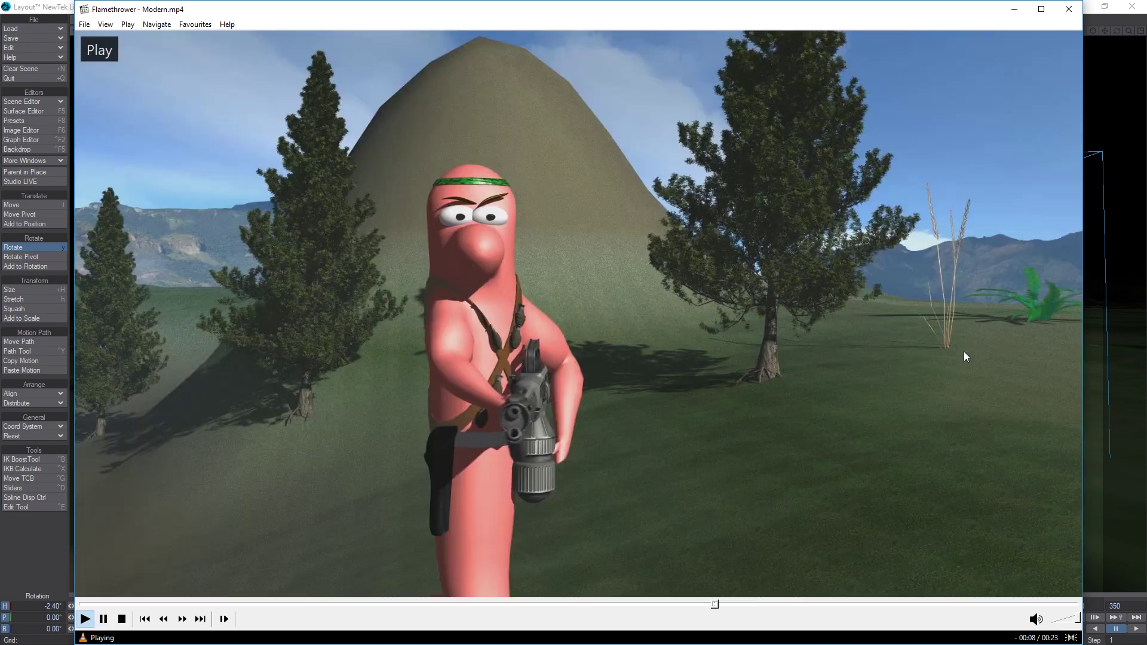
pyautogui.click(1030, 319)
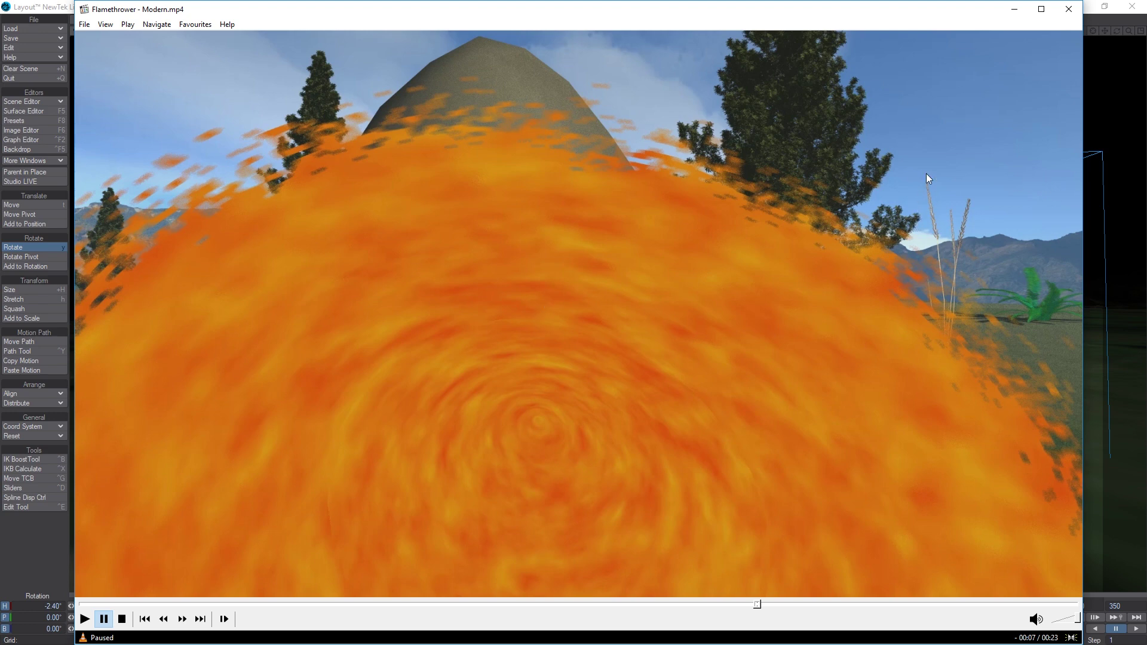
pyautogui.press('space')
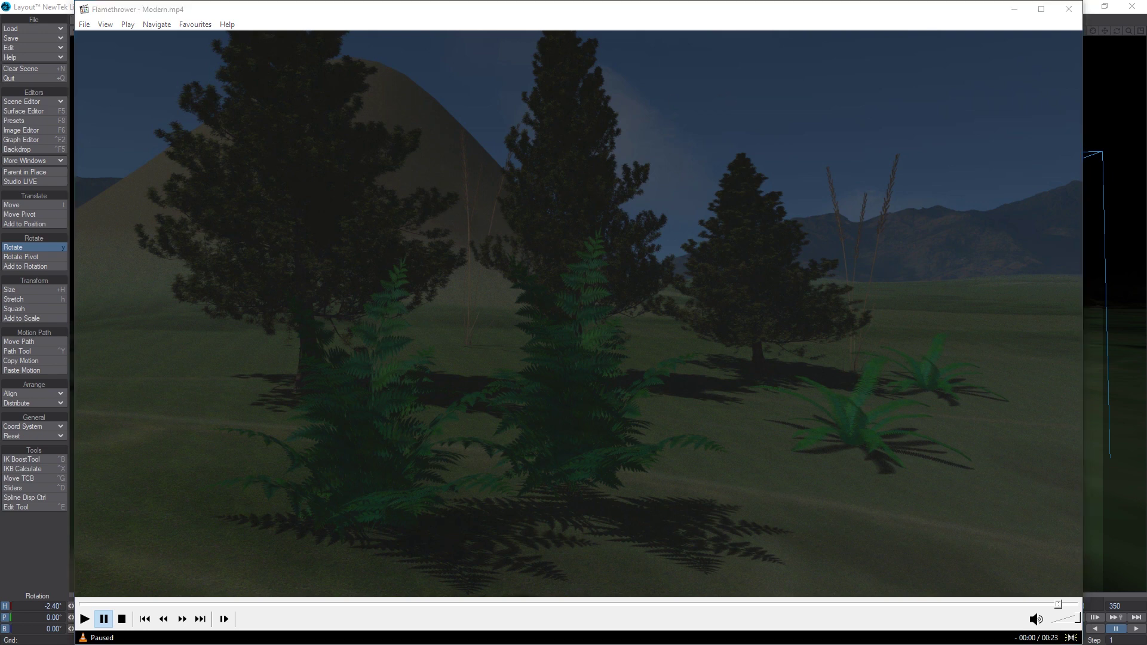
# Open Teleport - Modern.mp4, play it from the binoculars close-up to the minefield sign, and step back slightly to examine the camp
pyautogui.moveTo(597, 0); pyautogui.dragTo(677, 196)
pyautogui.press('space')
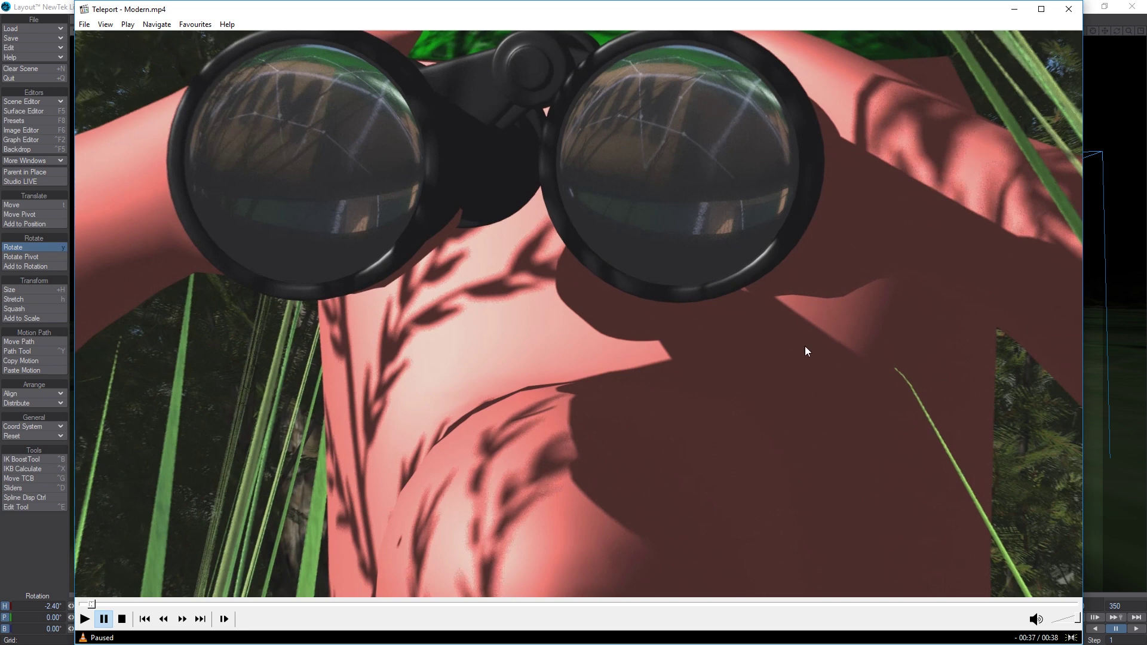
pyautogui.press('space')
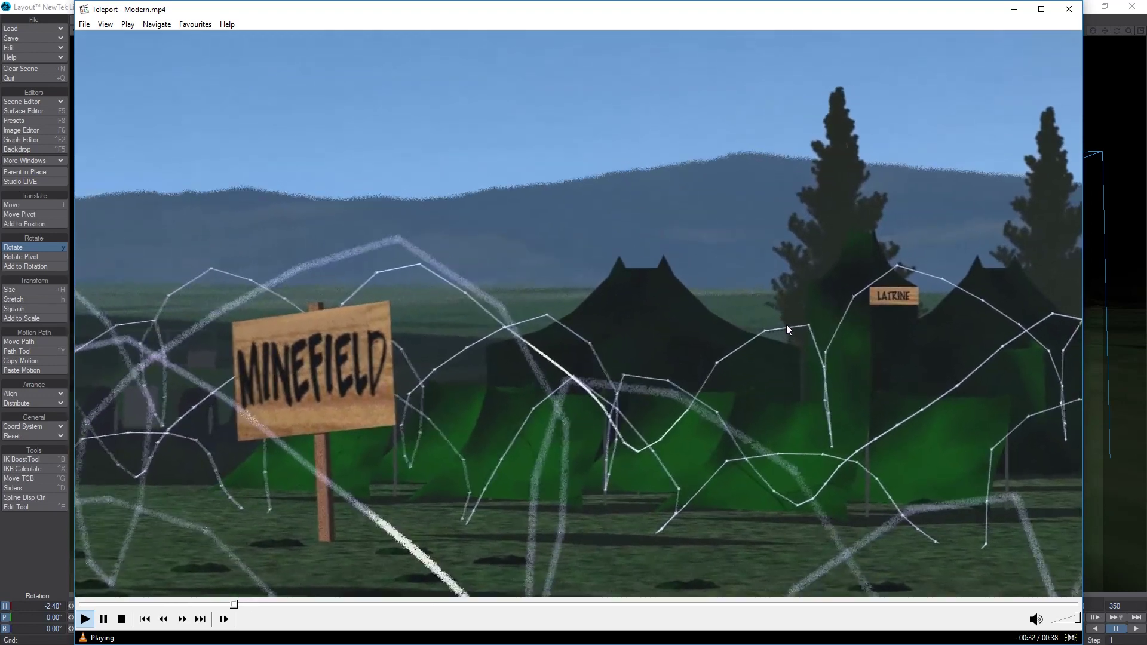
pyautogui.press('space')
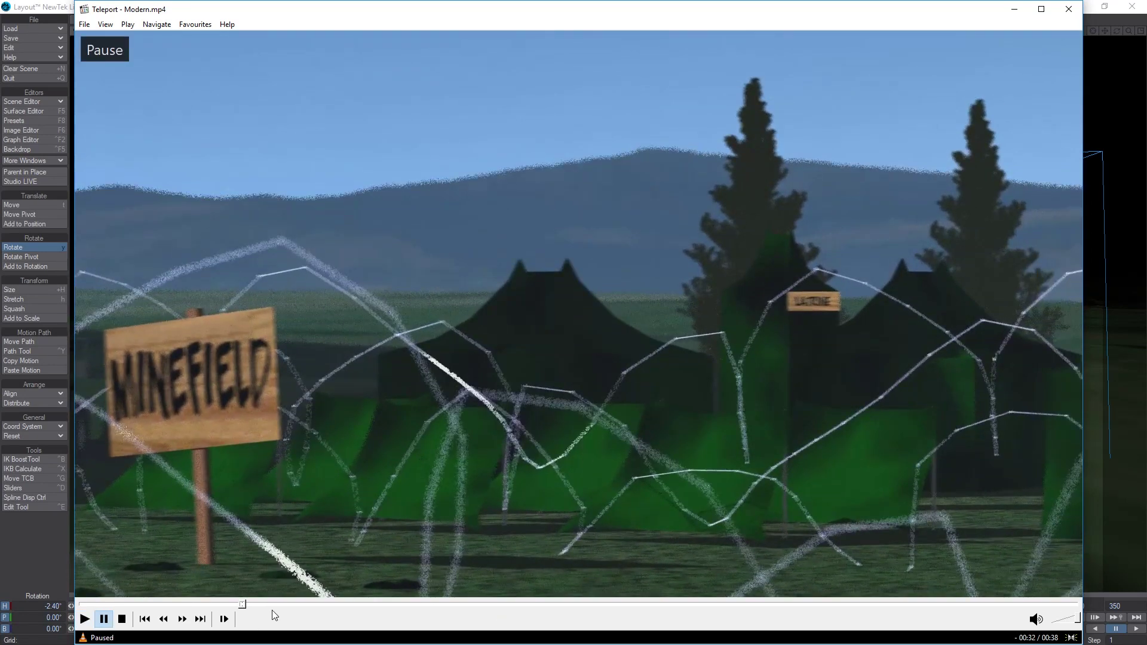
pyautogui.click(234, 604)
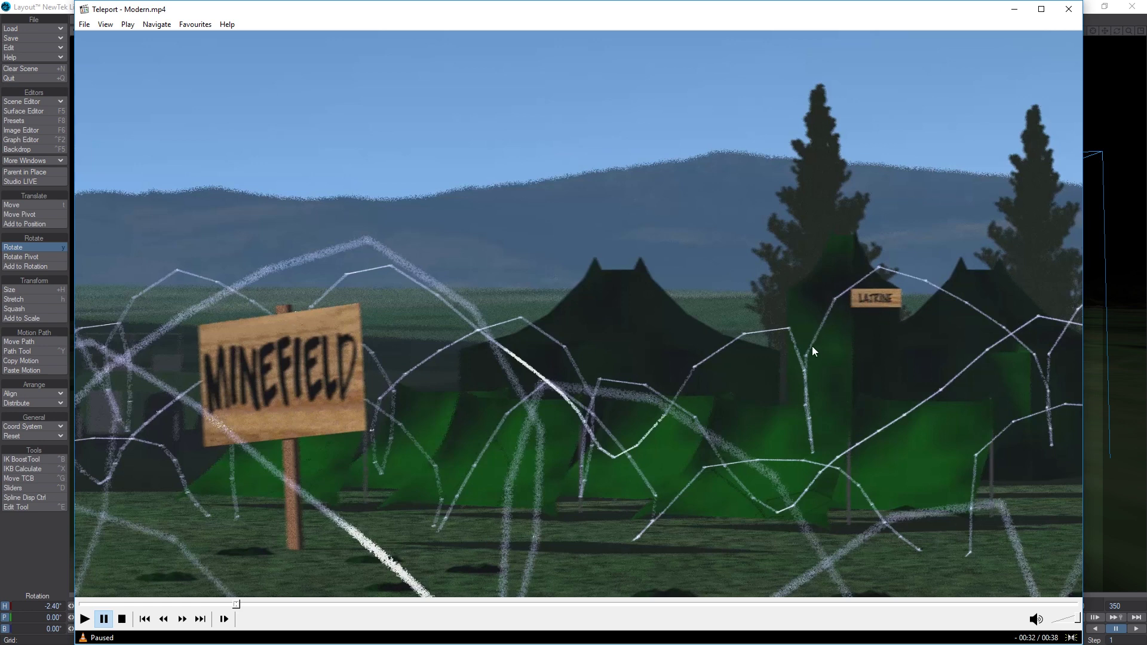
# Play the Teleport video, pausing on the hand holding the device among the grasses and on the worm materialising
pyautogui.press('space')
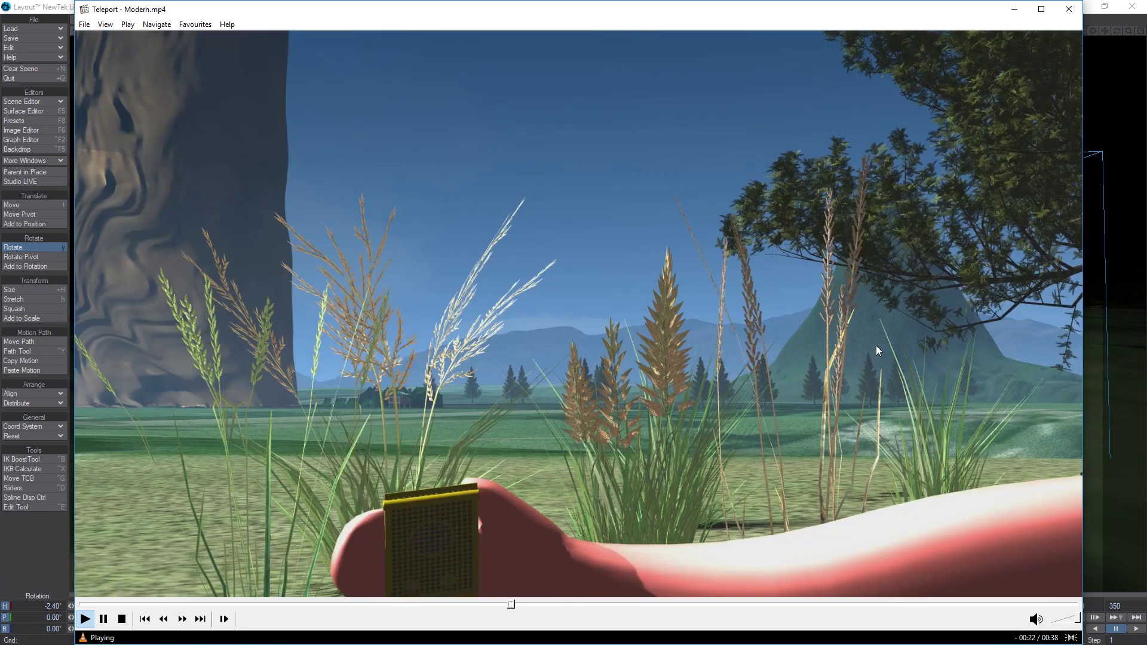
pyautogui.click(876, 346)
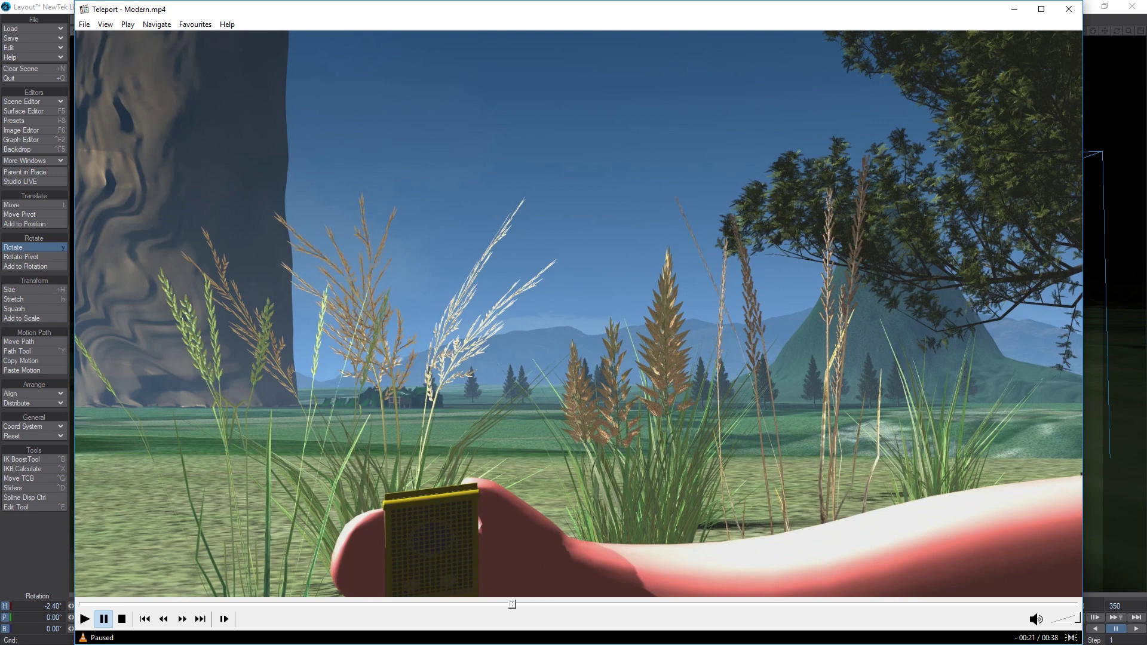
pyautogui.click(884, 338)
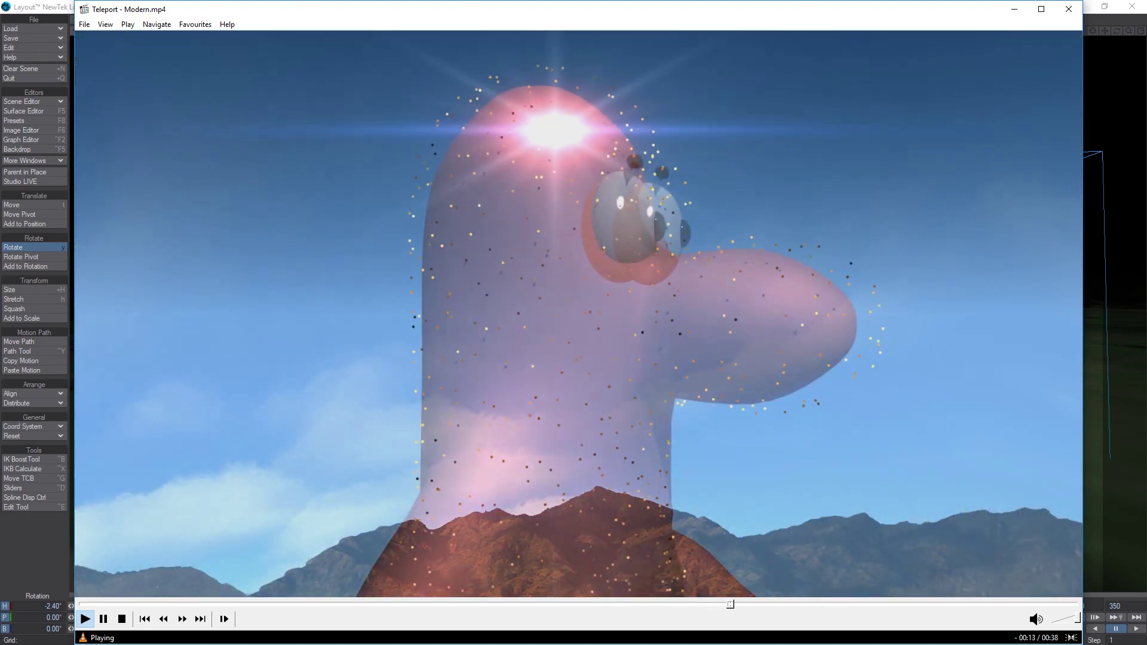
pyautogui.press('space')
# Rewind the Teleport video to the empty sky and replay the lens flares and particles of the materialisation effect
pyautogui.click(722, 604)
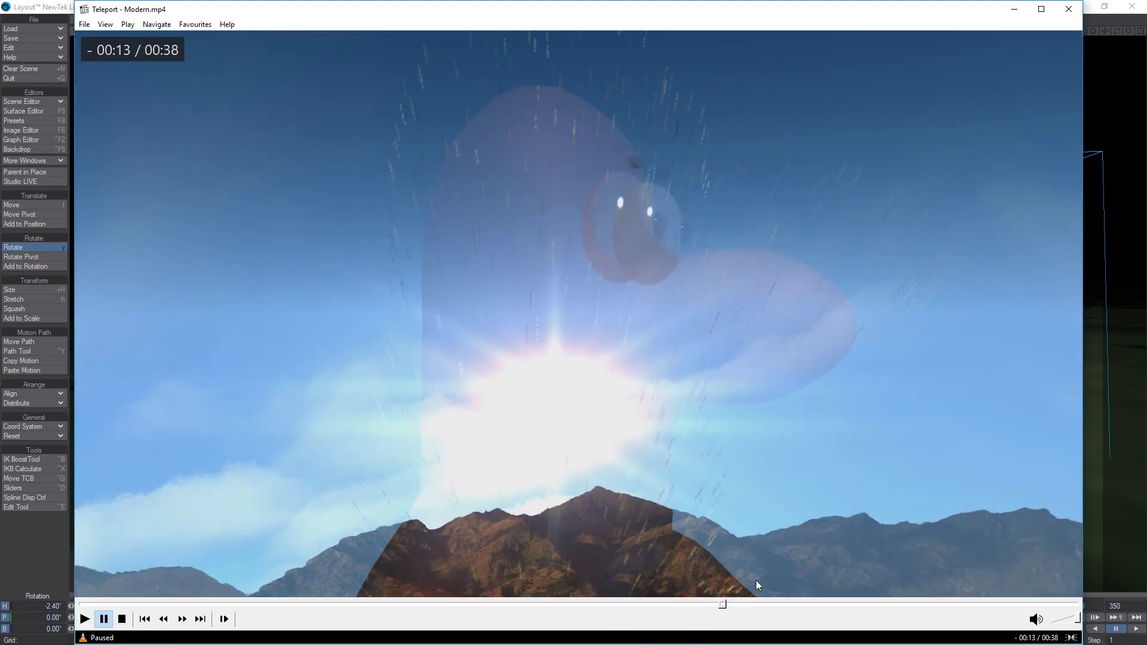
pyautogui.click(698, 604)
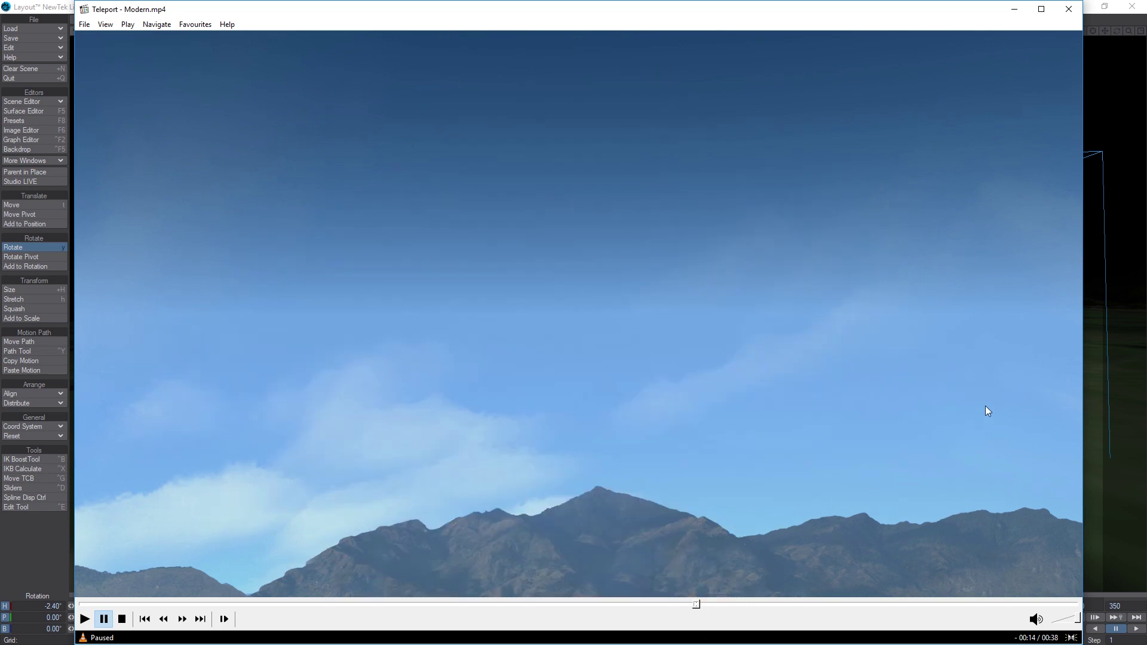
pyautogui.press('space')
pyautogui.press('space')
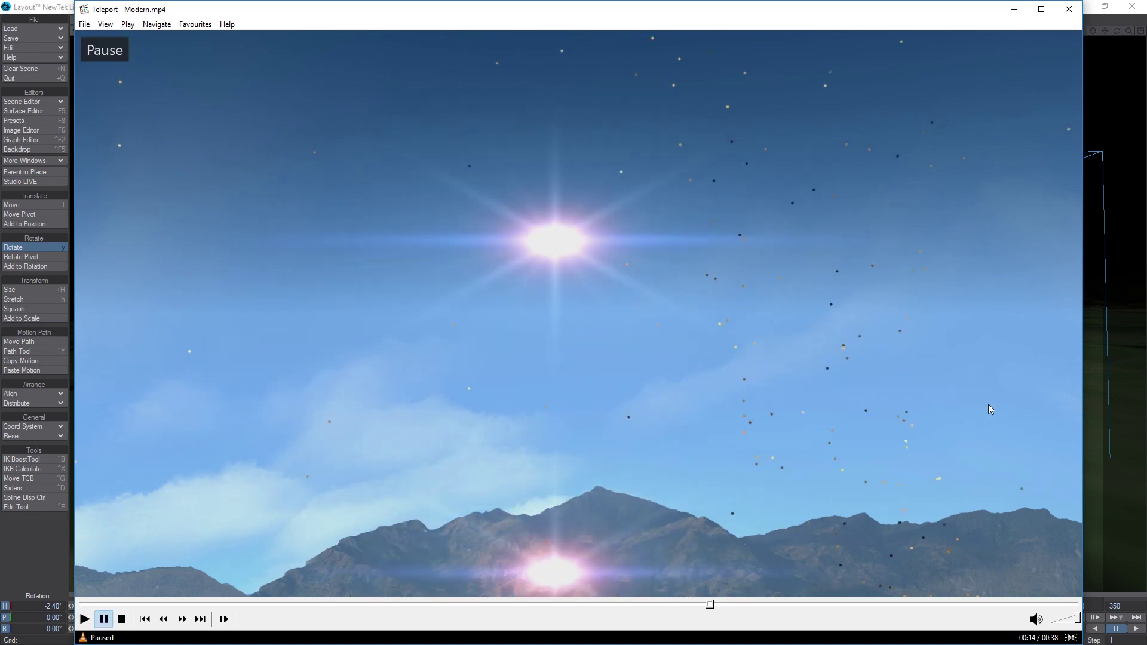
pyautogui.doubleClick(988, 404)
pyautogui.doubleClick(988, 404)
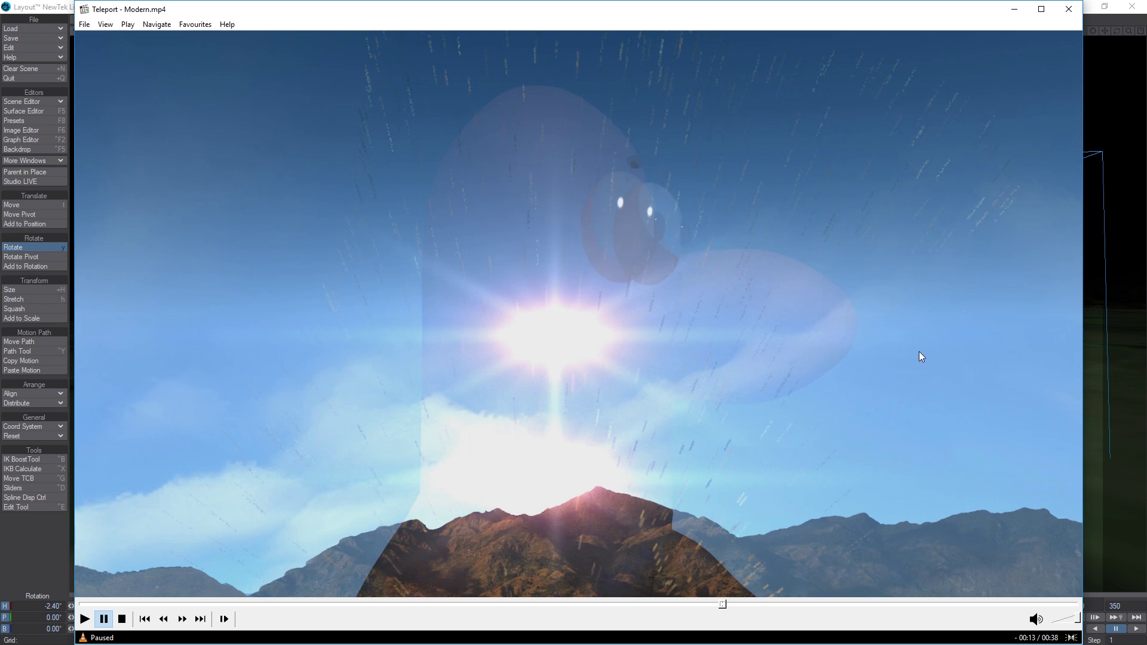
# Play the Teleport video to the overhead shot of the falling worm, pause there, and play it to the end
pyautogui.press('space')
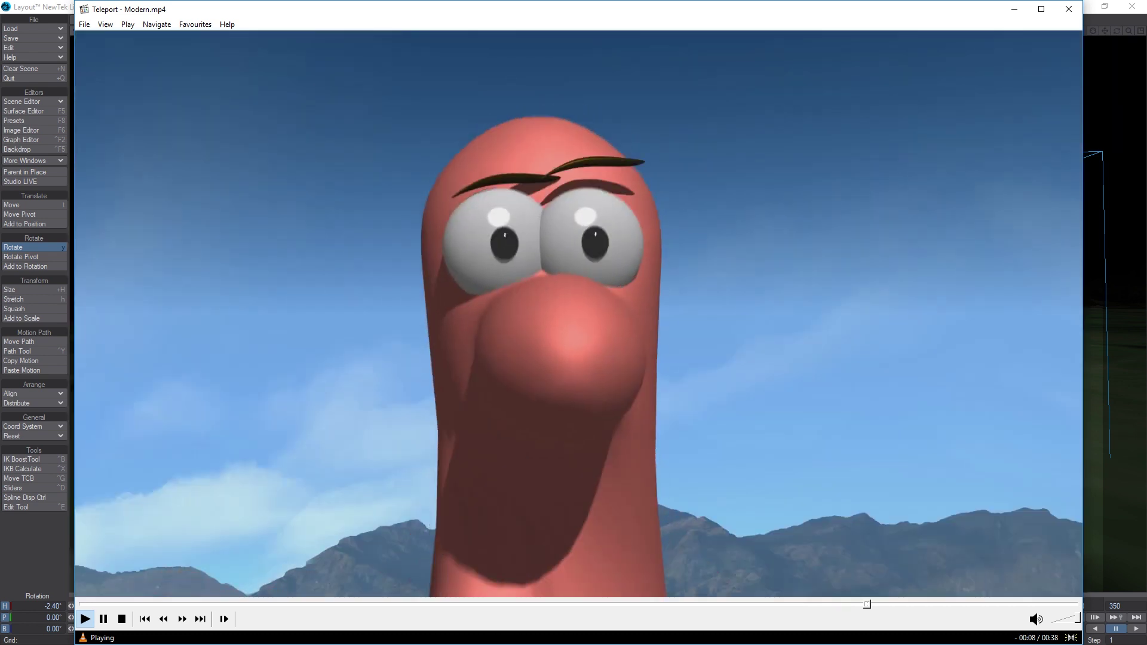
pyautogui.press('space')
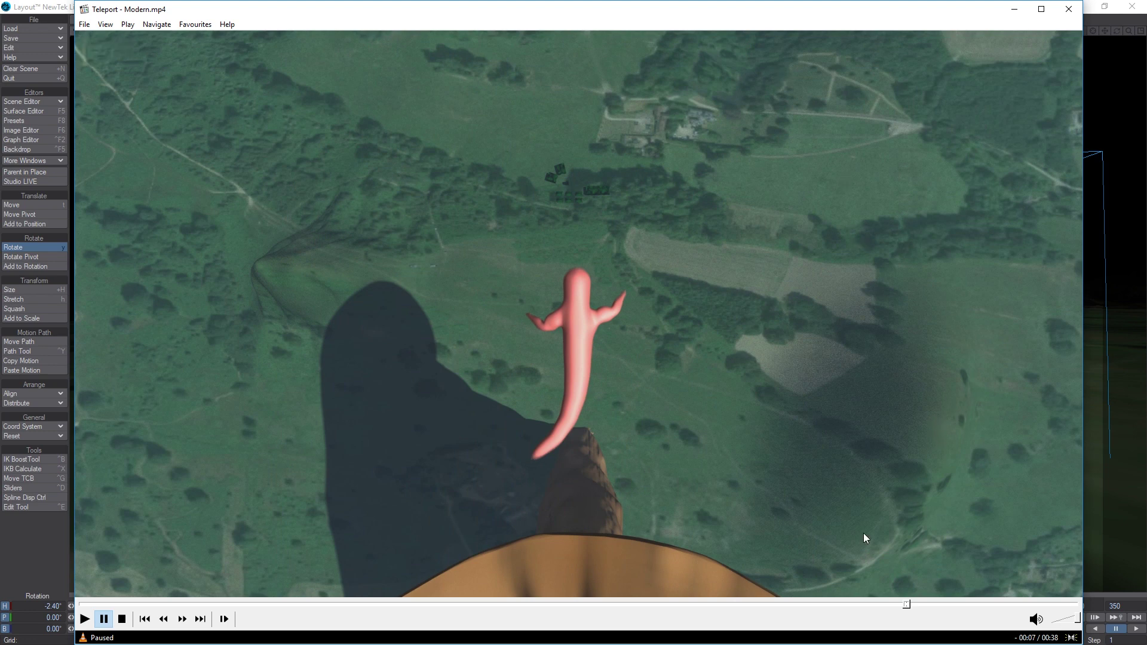
pyautogui.click(999, 271)
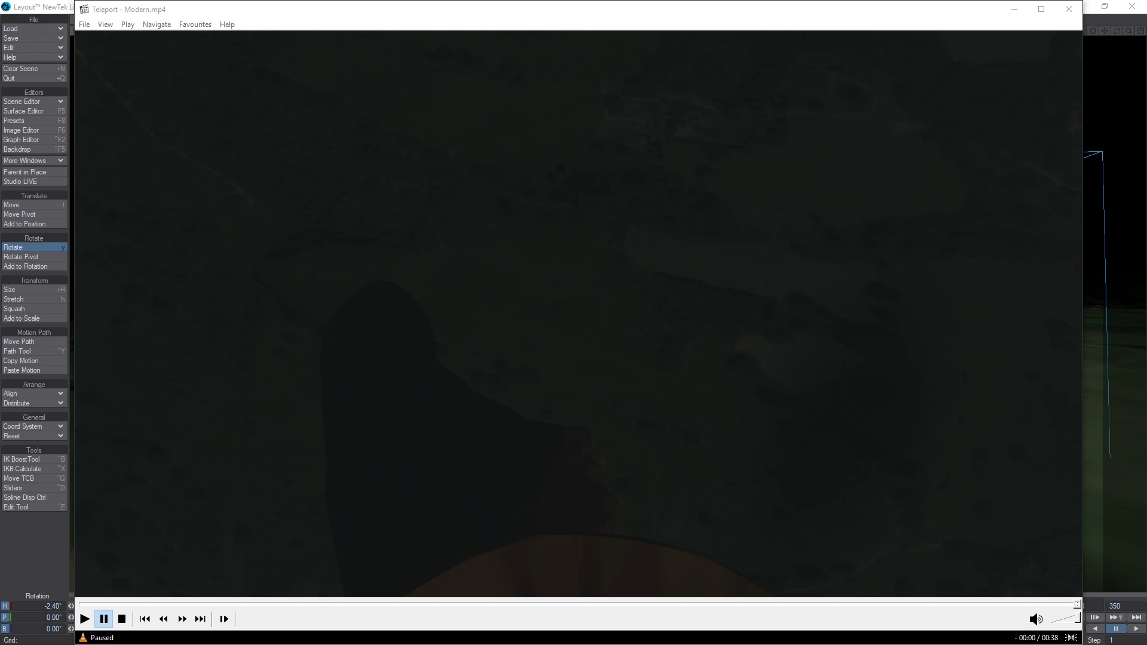
# Open Missile - Modern.mp4, pause on the worm running across the grass field, and play the video to its end
pyautogui.moveTo(650, 246); pyautogui.dragTo(660, 229)
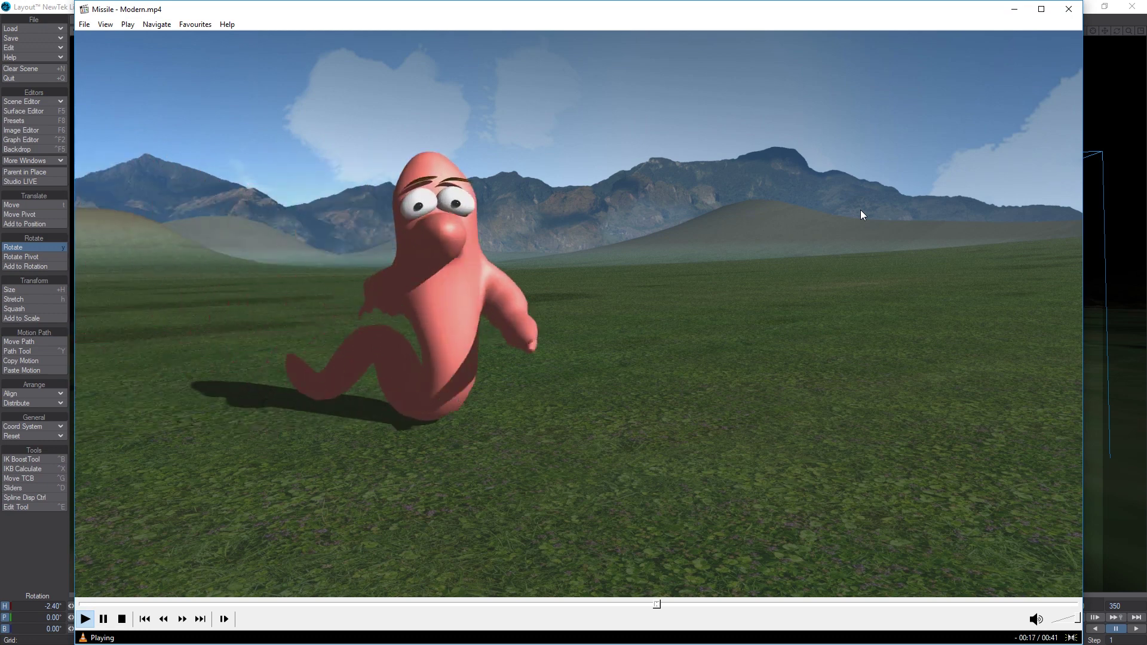
pyautogui.click(734, 113)
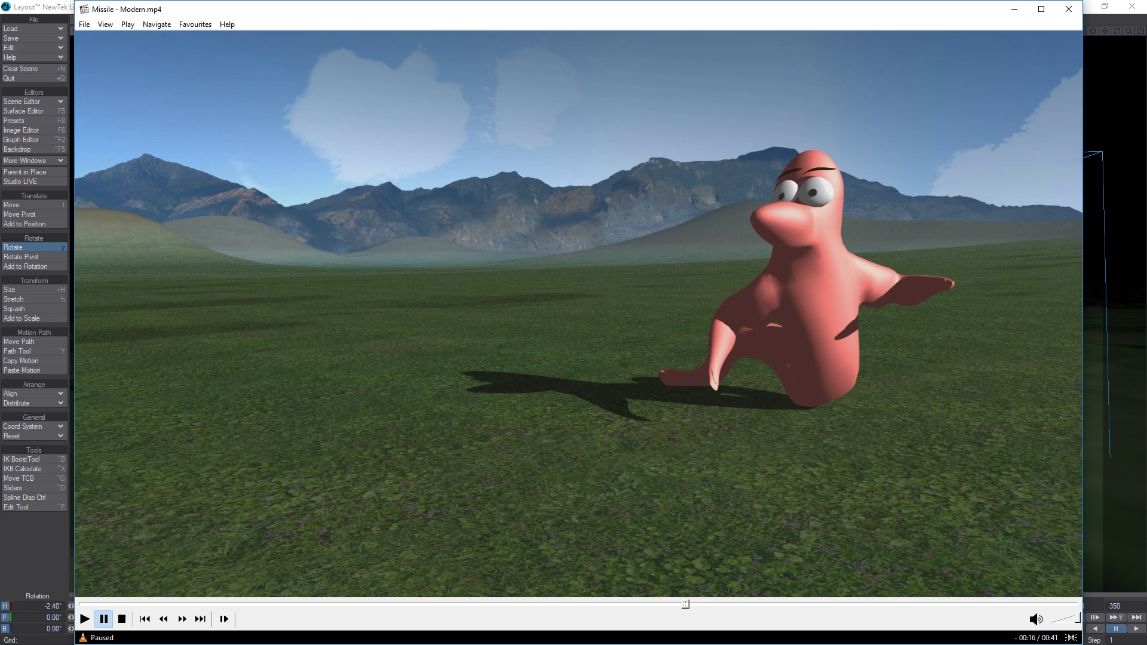
pyautogui.click(418, 367)
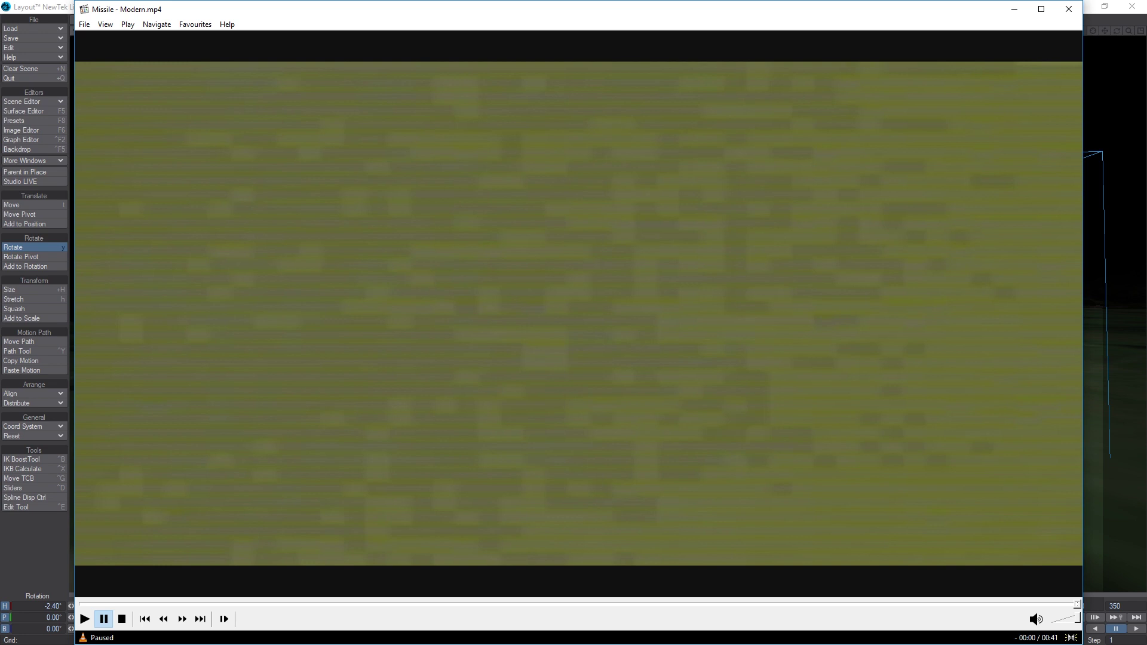
# Open Kamakazi - Modern.mp4, pause on the opening worm with the shotgun, and play up to the group of armed worms
pyautogui.moveTo(651, 0); pyautogui.dragTo(594, 299)
pyautogui.press('space')
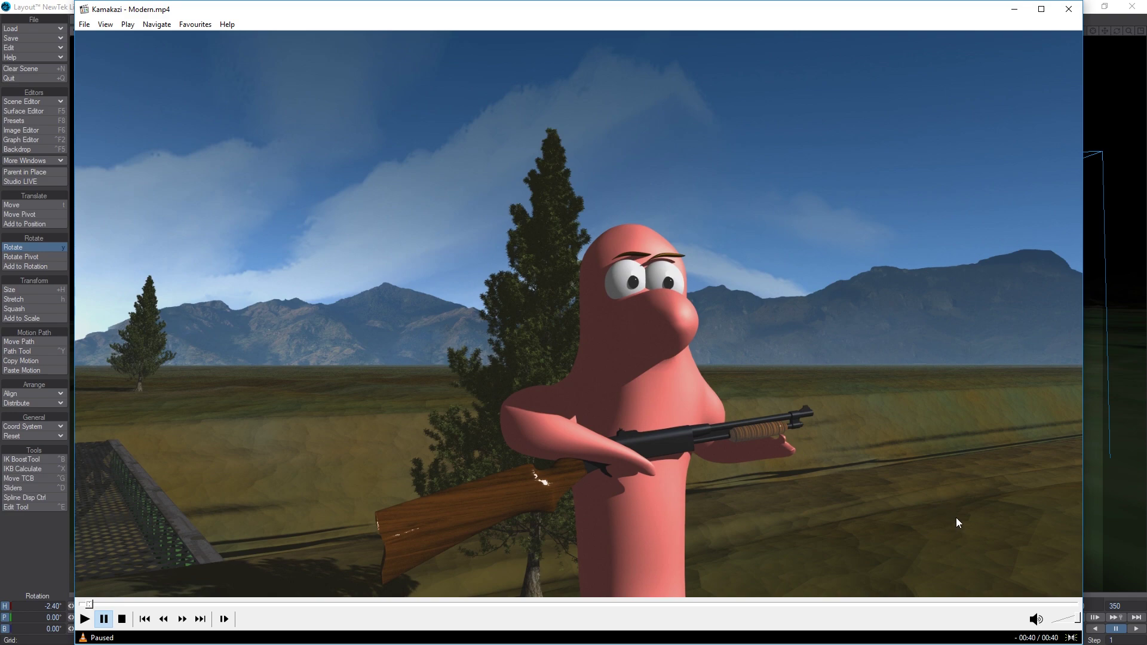
pyautogui.press('space')
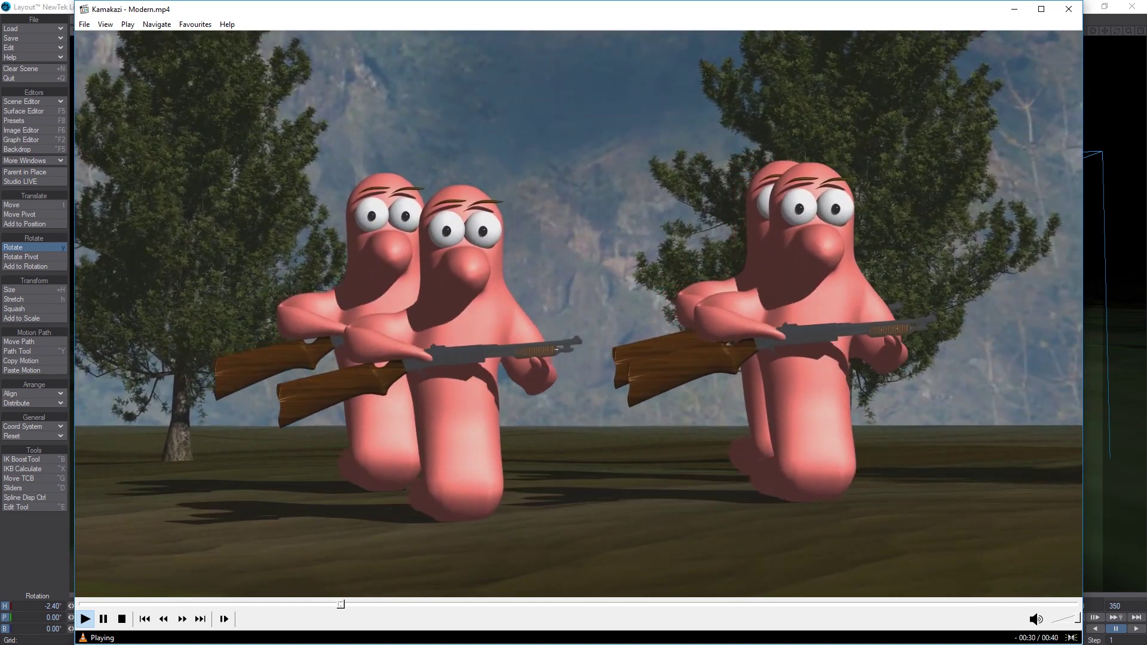
pyautogui.press('space')
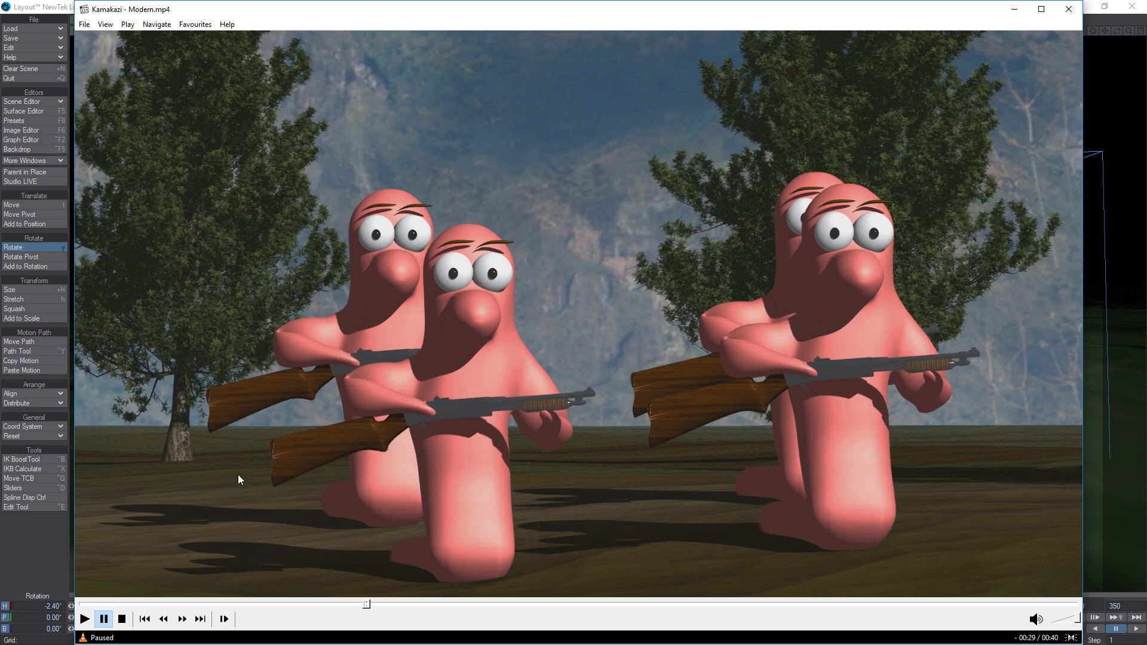
# Continue the Kamakazi video, pause on the close-up of the worm with the red headband, and resume playback
pyautogui.click(769, 556)
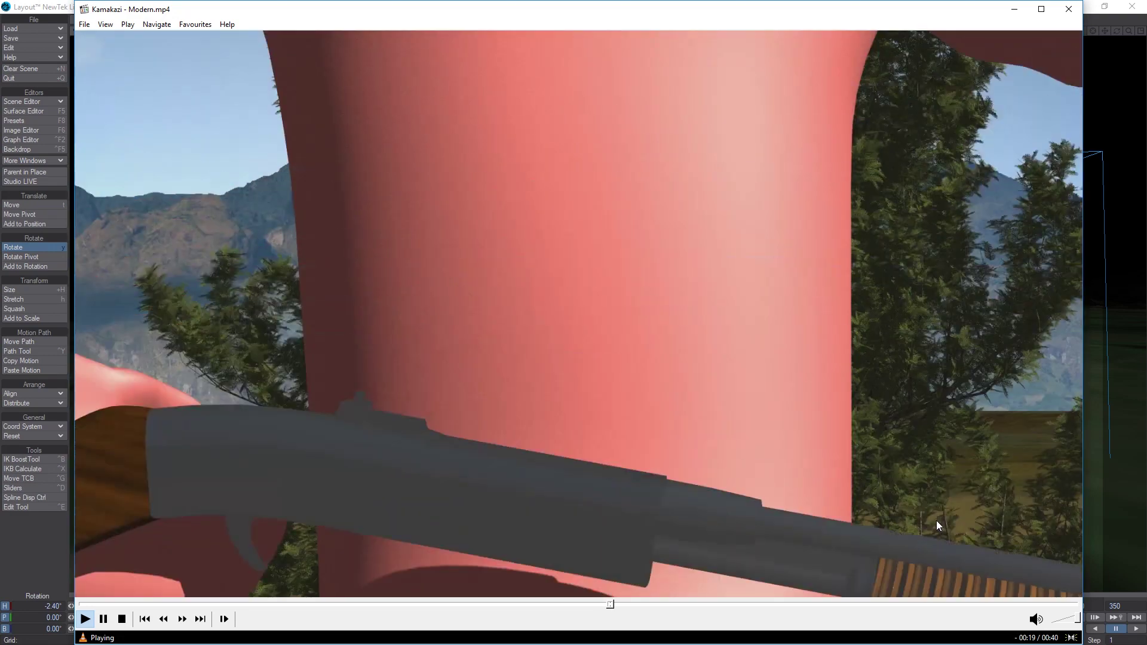
pyautogui.press('space')
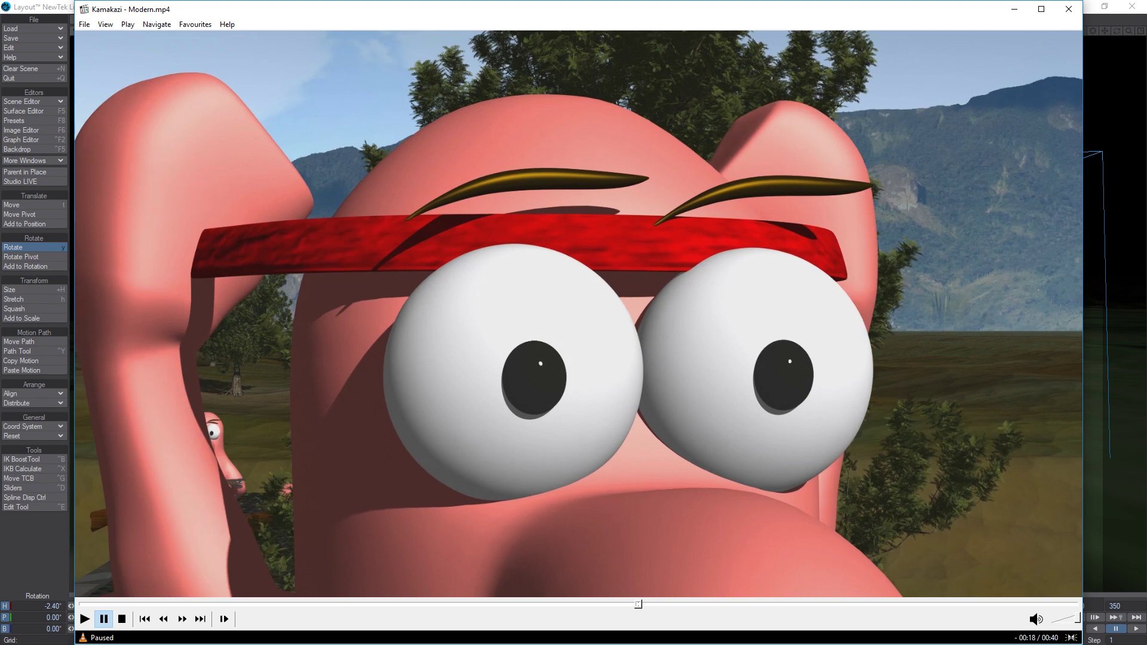
pyautogui.click(977, 492)
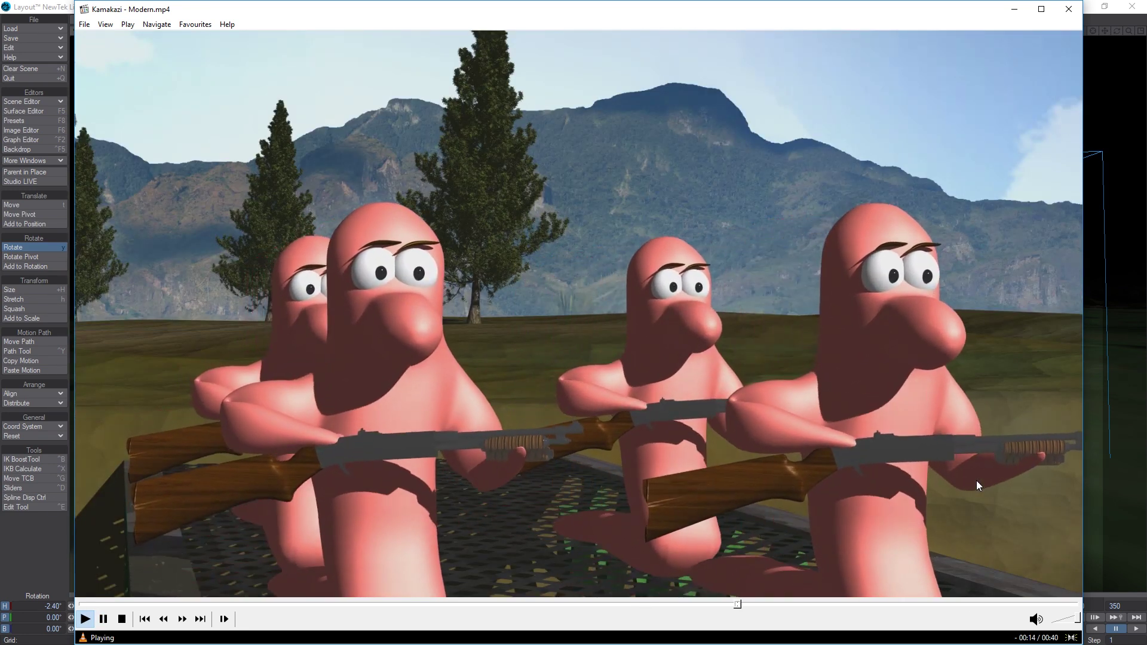
# Pause the Kamakazi video on the kneeling worms with shotguns, replay that shot from 00:26, and rewind to 00:24
pyautogui.click(978, 482)
pyautogui.click(716, 604)
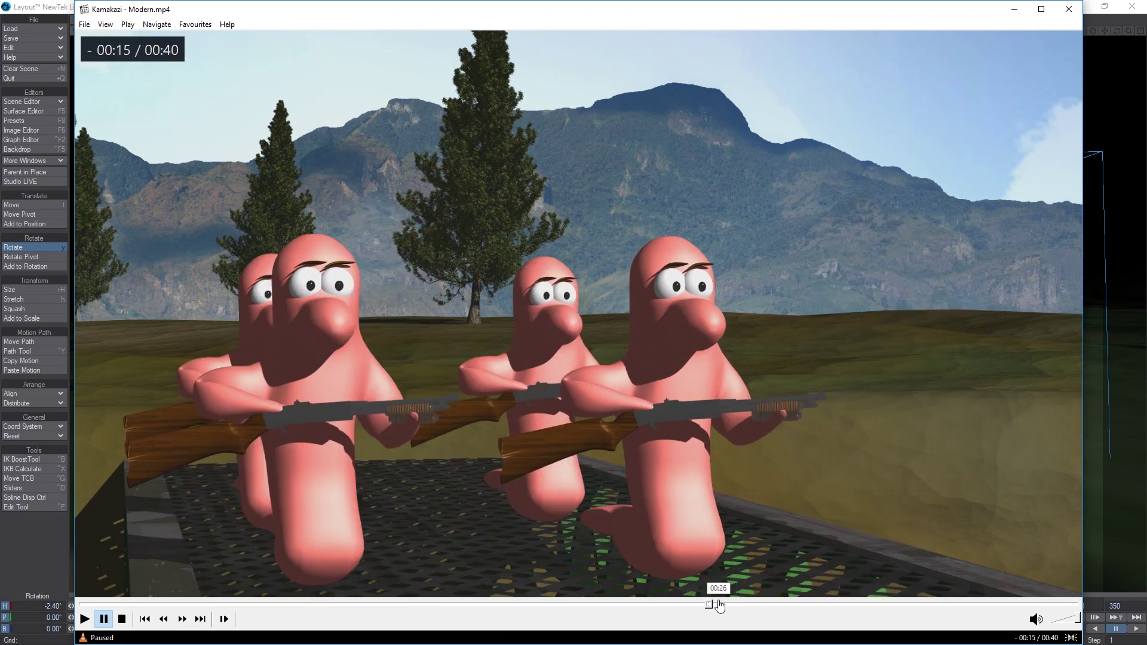
pyautogui.click(833, 534)
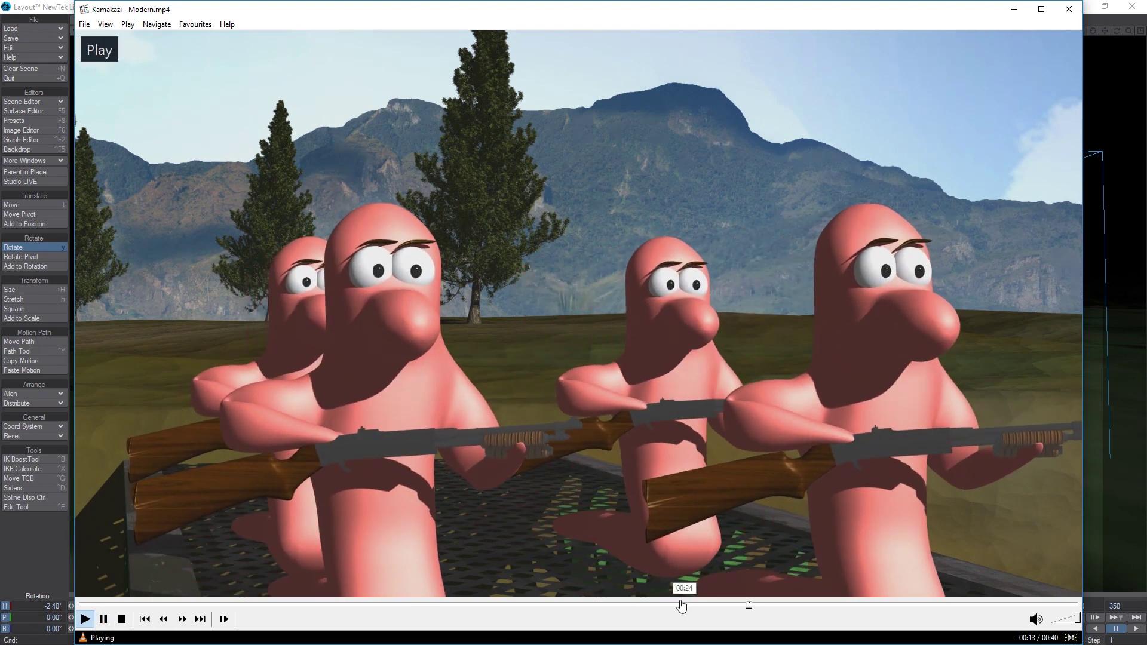
pyautogui.click(681, 607)
# Pause on the headband worm standing before the armed worms, play on to its squinting close-up, pause there, and resume playback
pyautogui.click(904, 511)
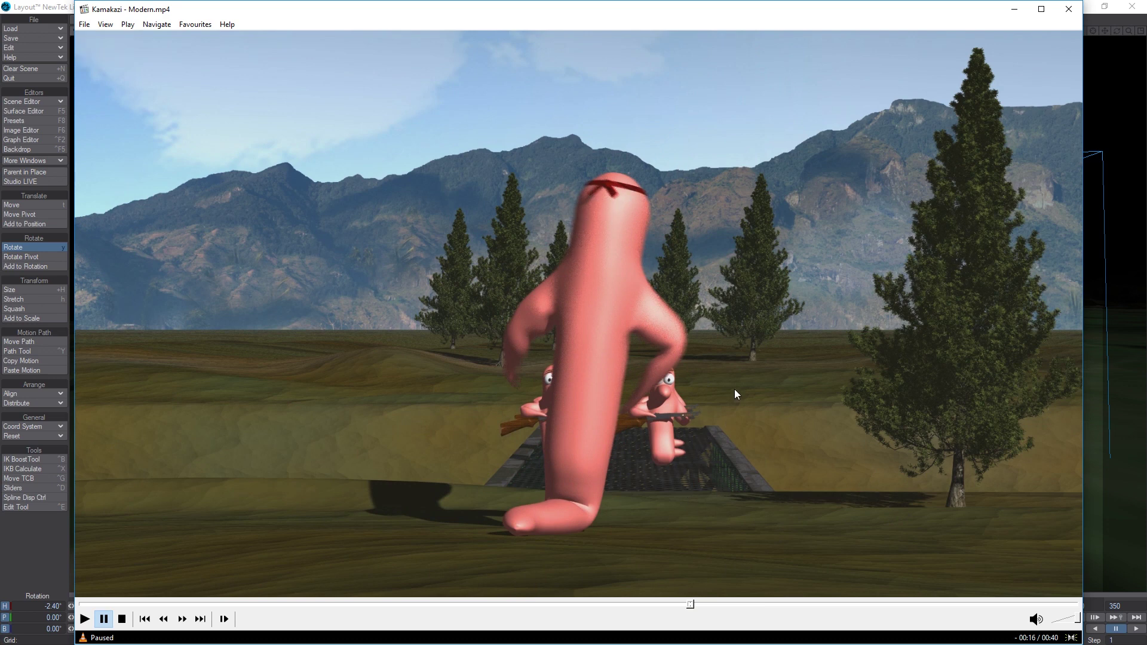
pyautogui.click(853, 510)
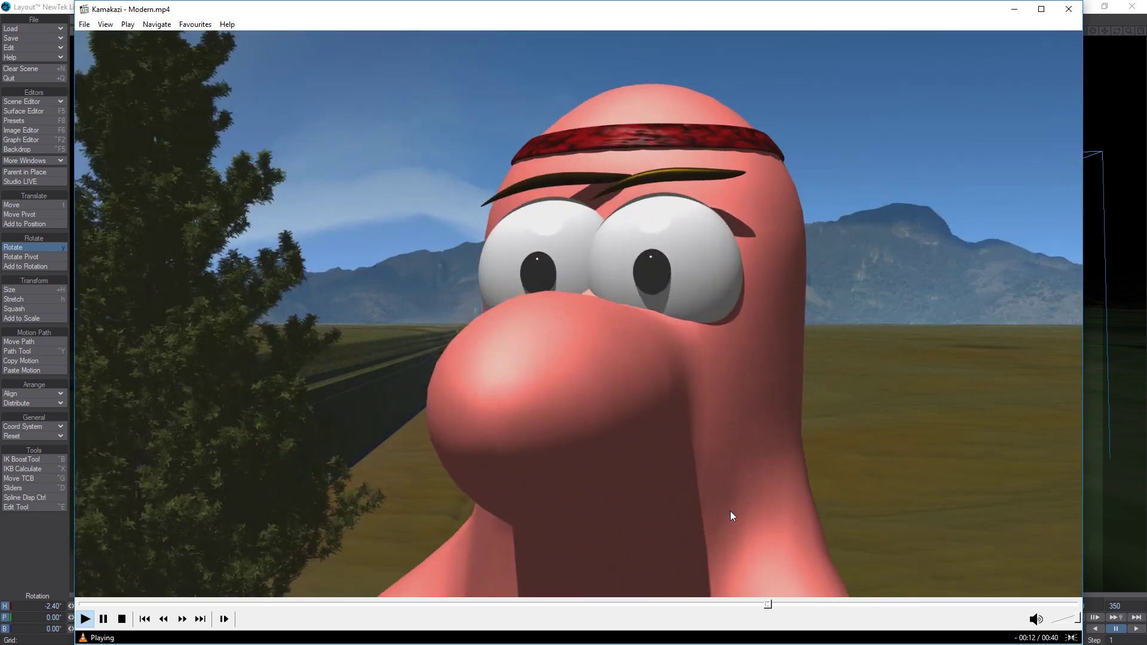
pyautogui.click(460, 455)
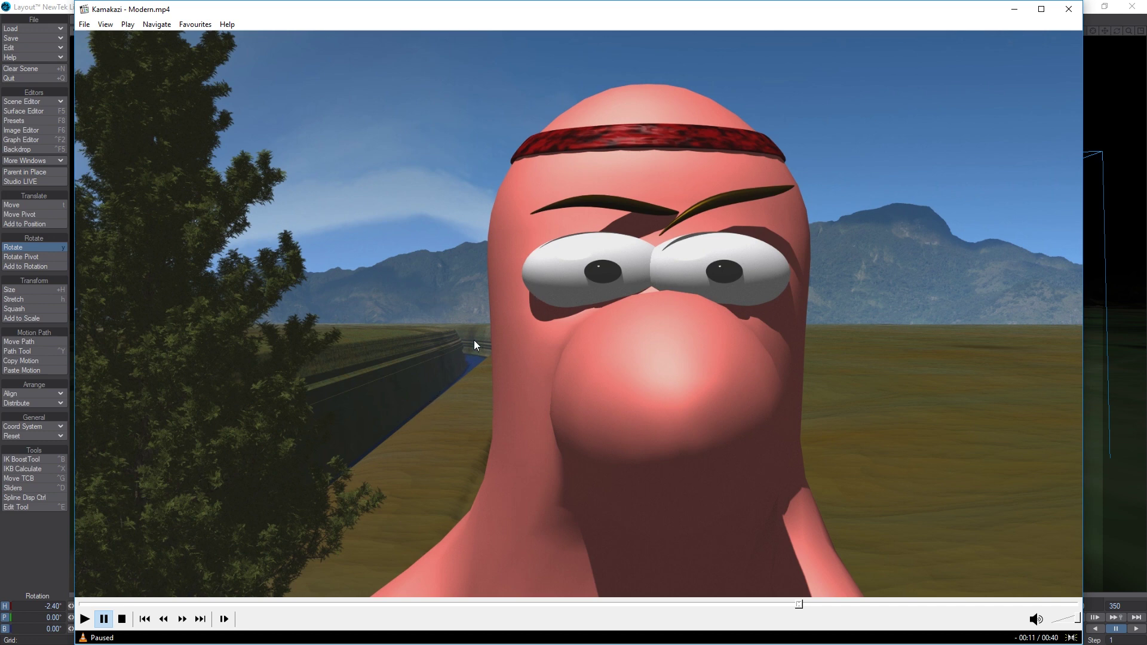
pyautogui.click(887, 431)
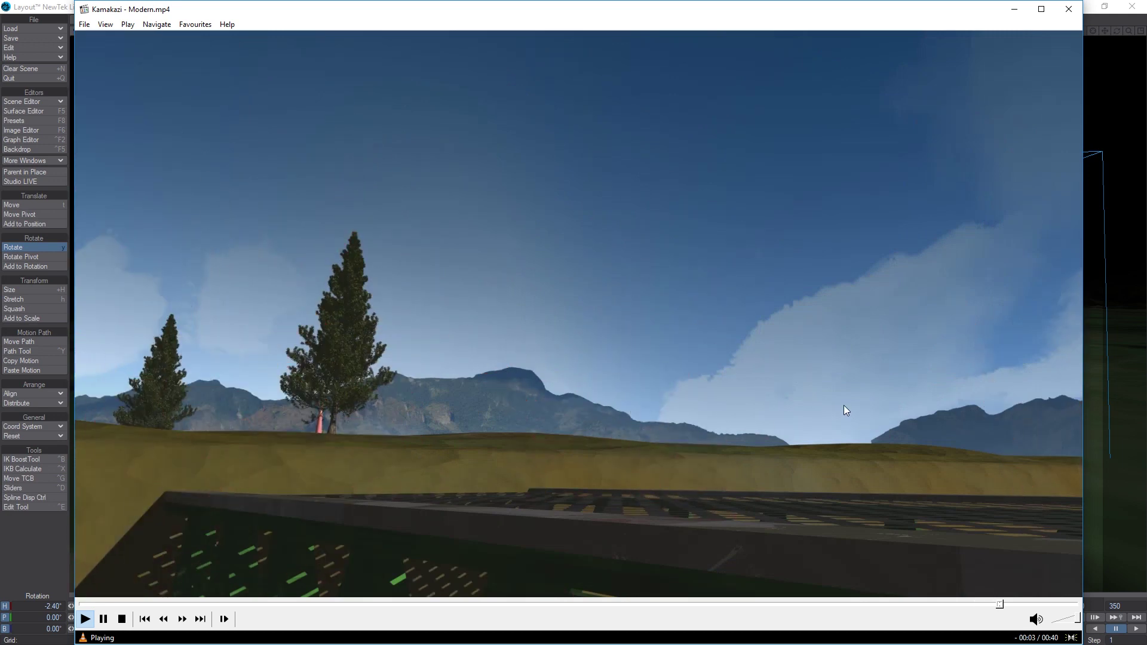
# Pause near the end, jump back to the headband worm kneeling beside the tree, play the video to its end, and close it
pyautogui.press('space')
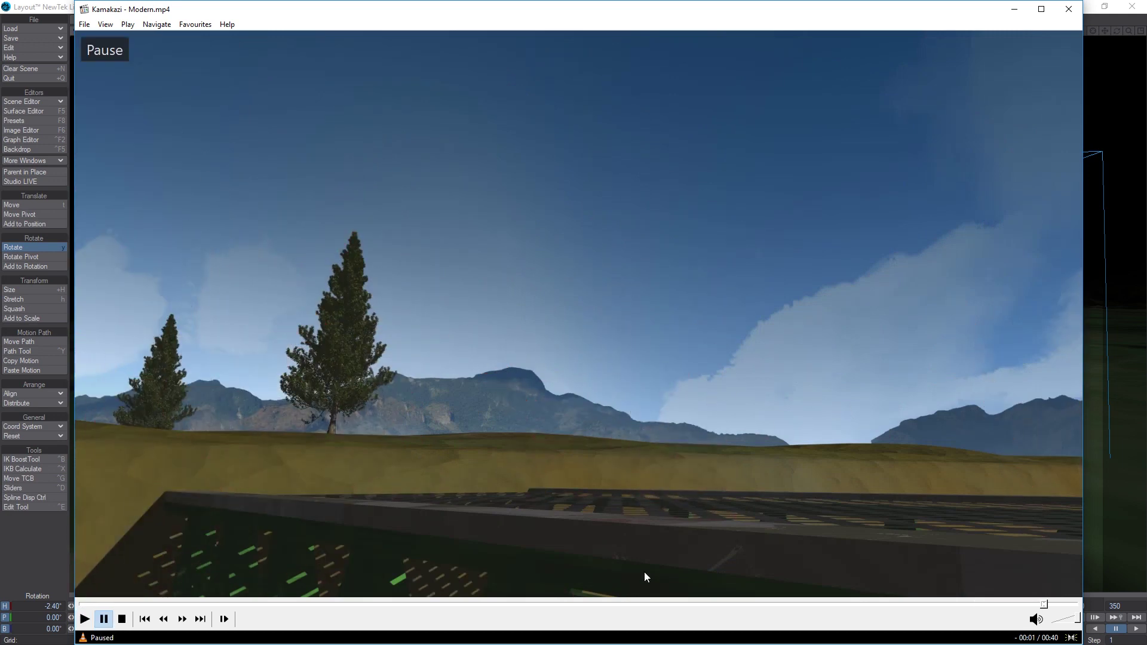
pyautogui.click(890, 604)
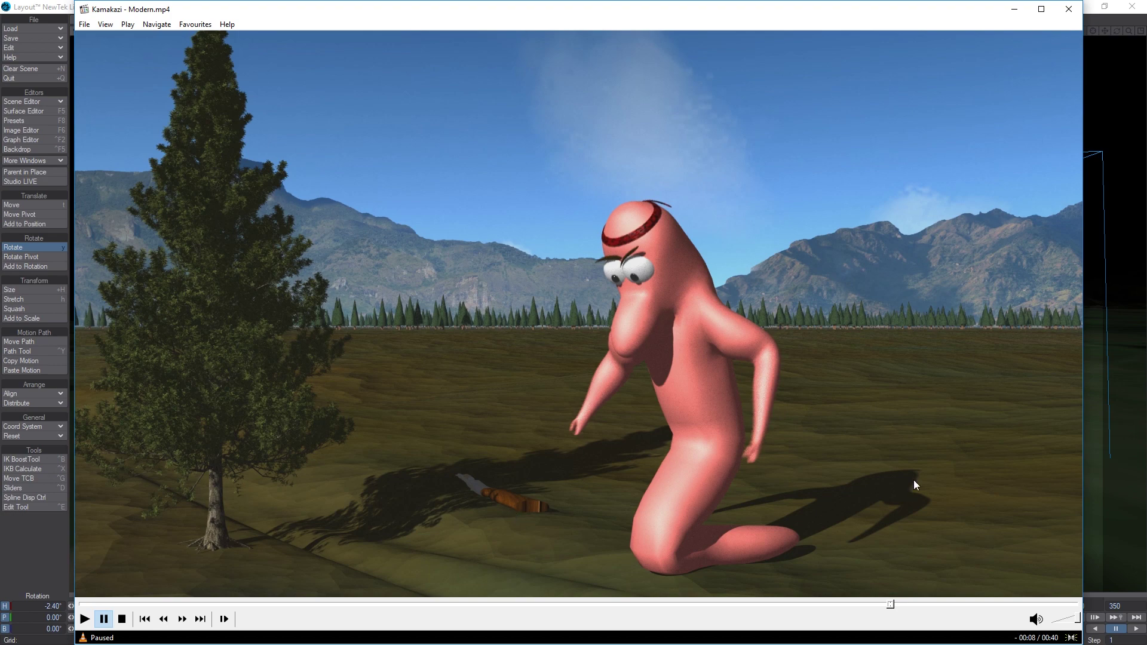
pyautogui.press('space')
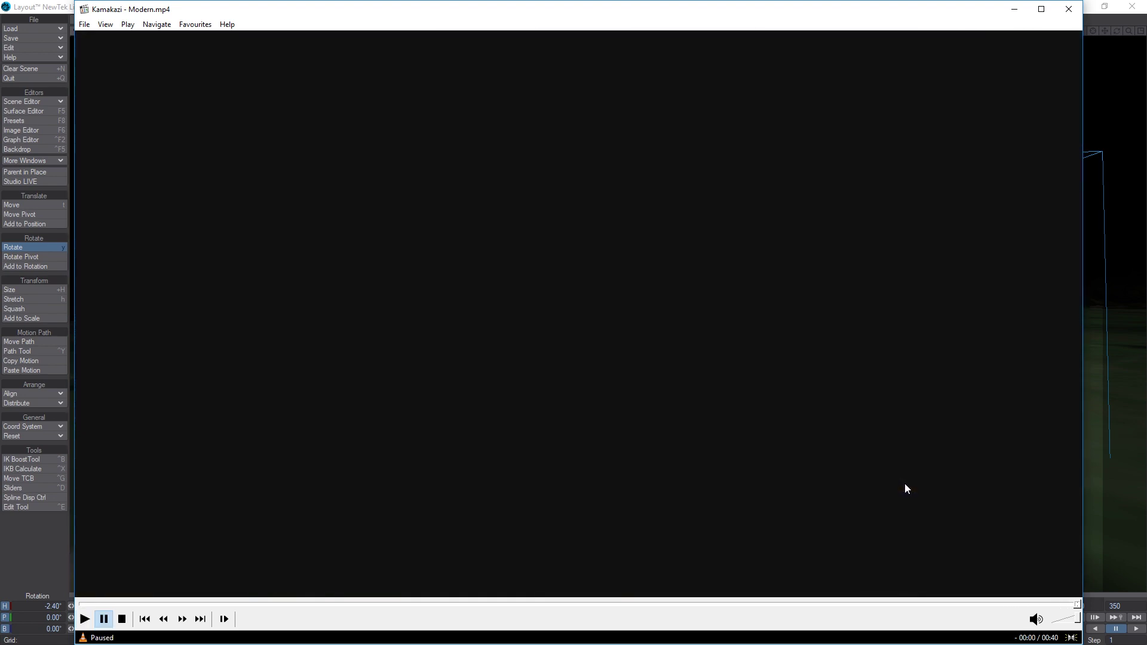
pyautogui.click(1068, 10)
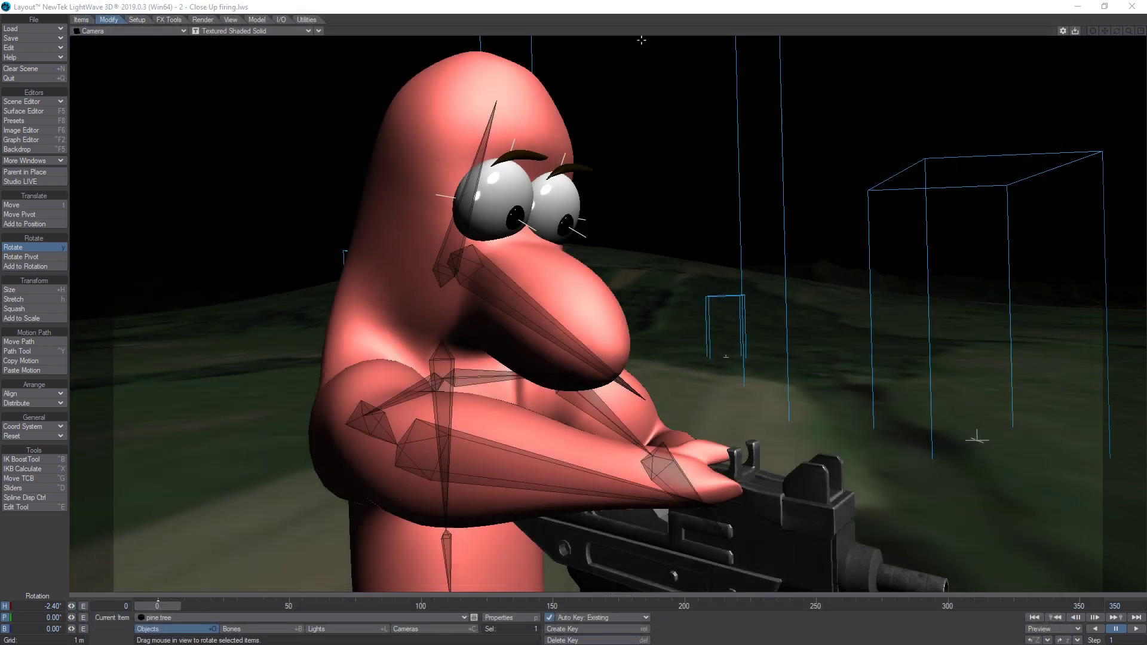